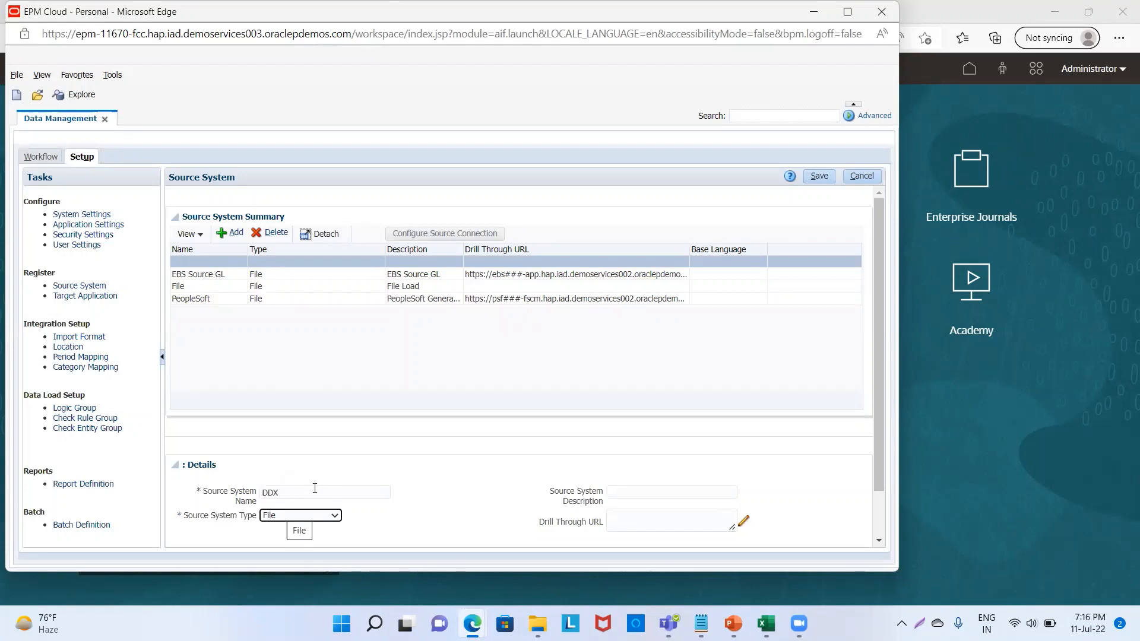
Set the DDX source system's type to Oracle ERP Cloud and save it
scroll(461, 369, "down", 2)
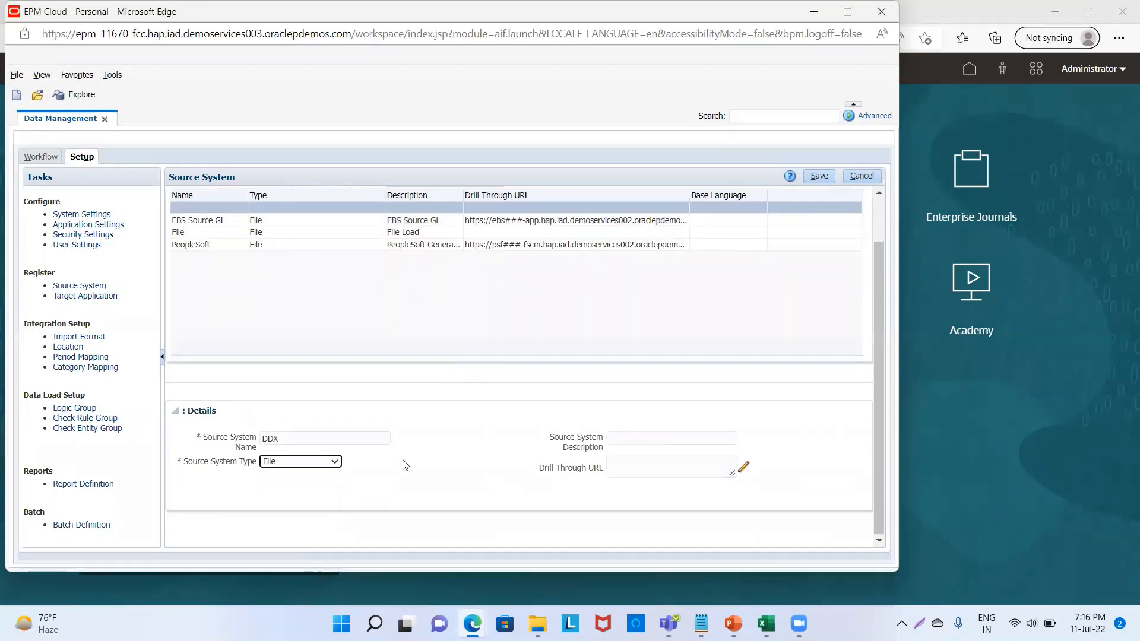
left_click(332, 463)
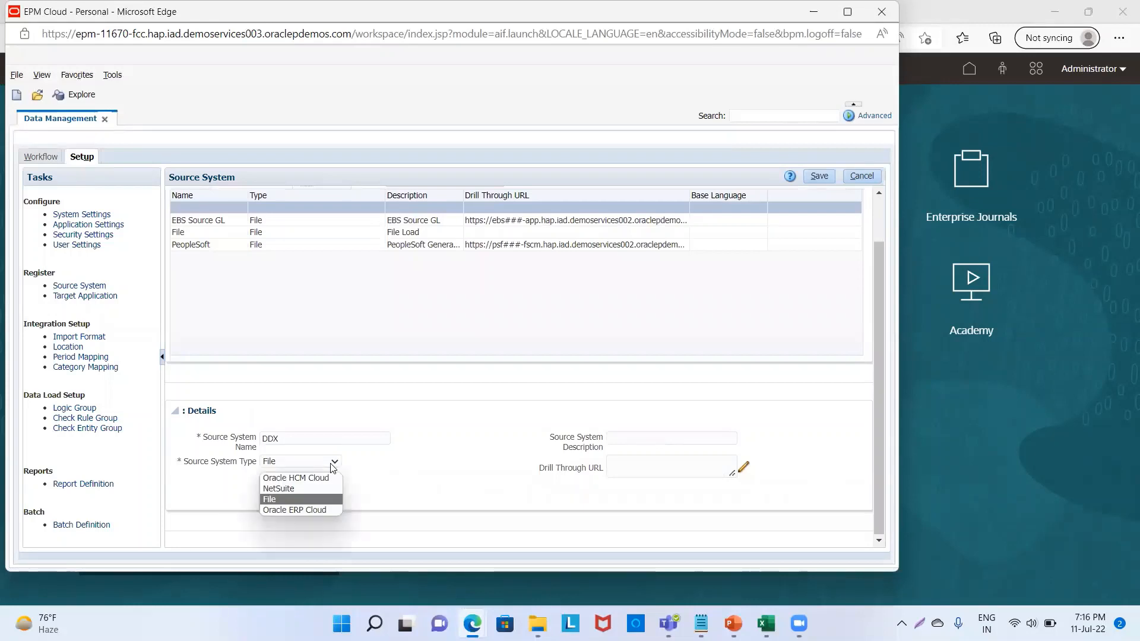
left_click(295, 510)
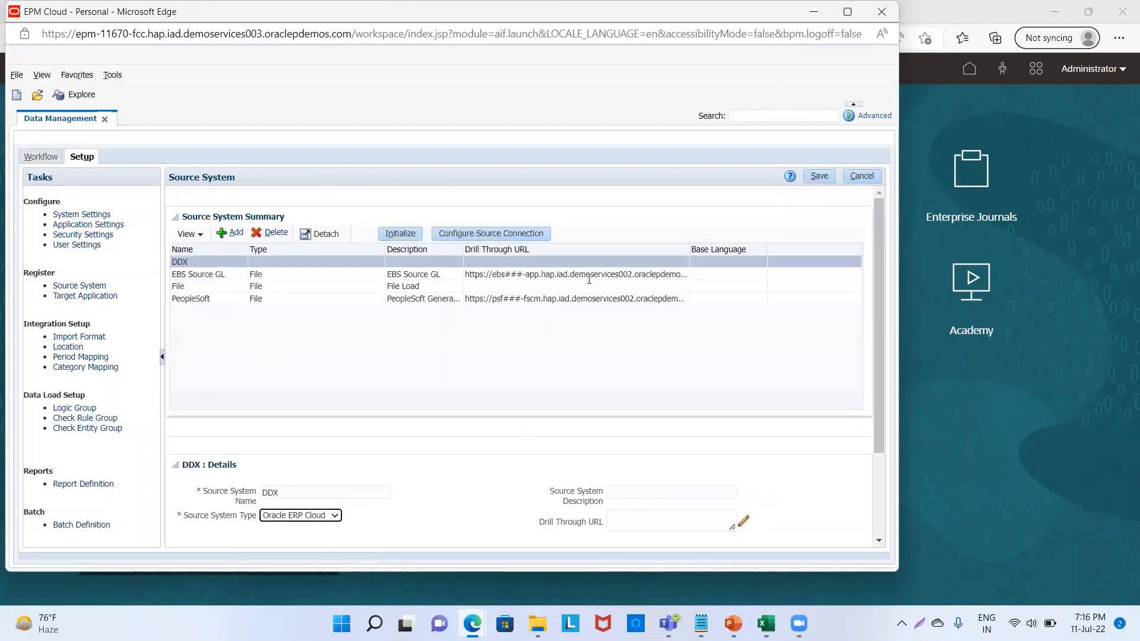
left_click(817, 177)
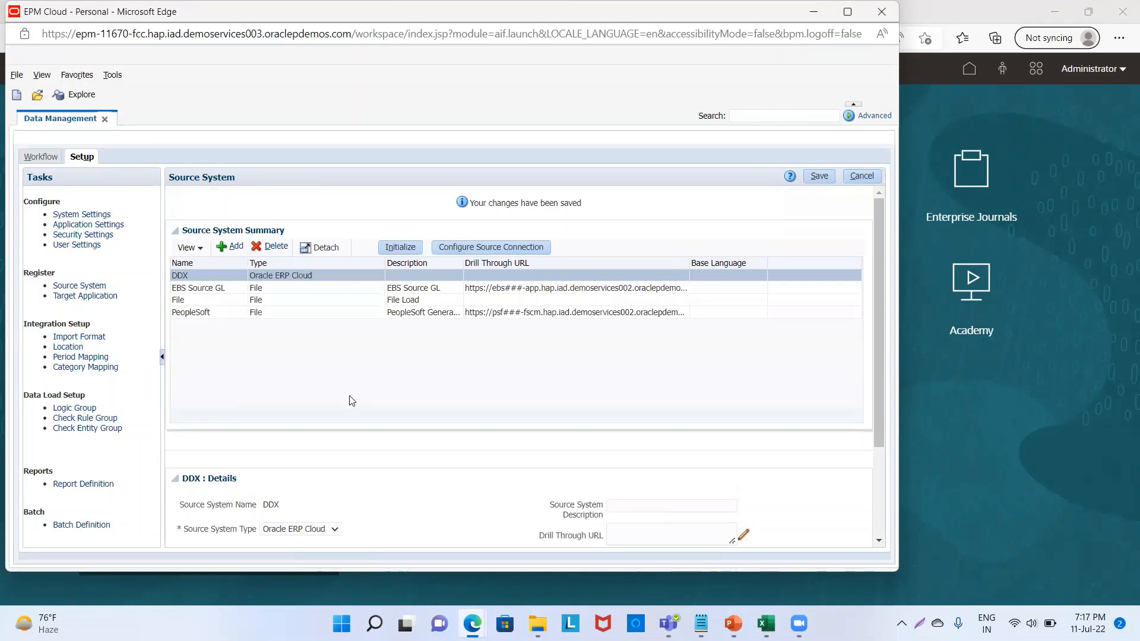
left_click(481, 247)
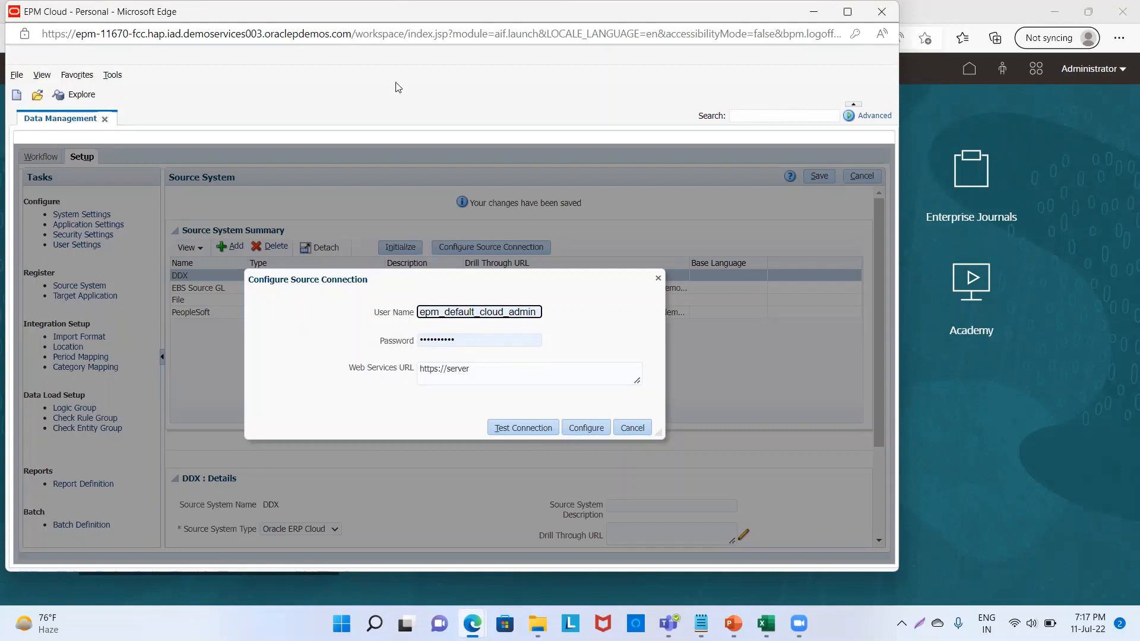
key("alt+Tab")
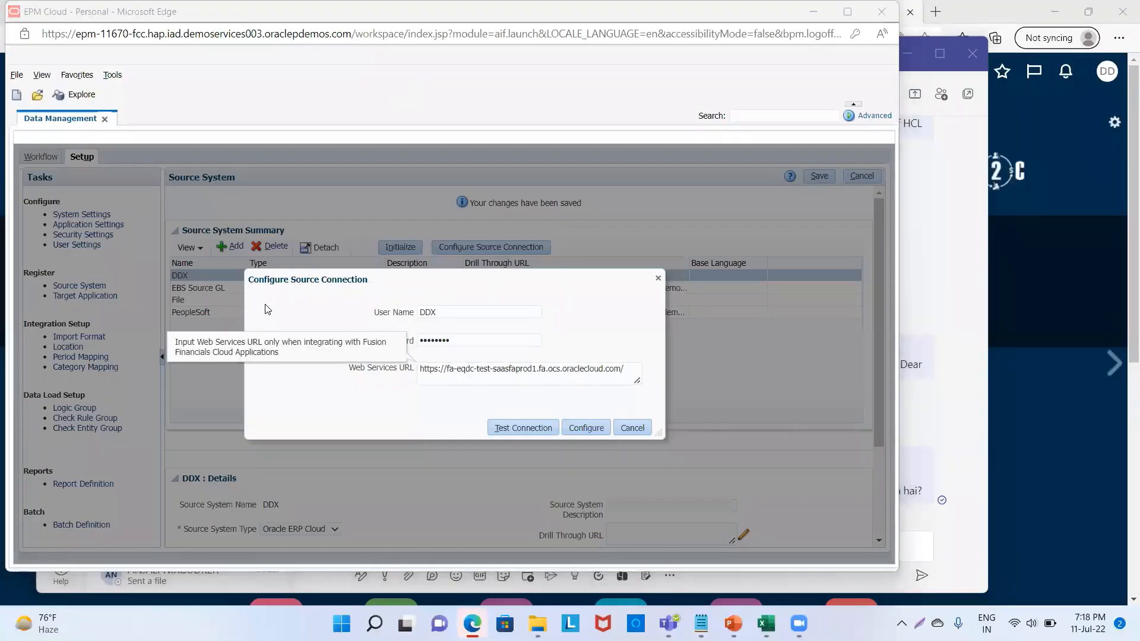
left_click(266, 304)
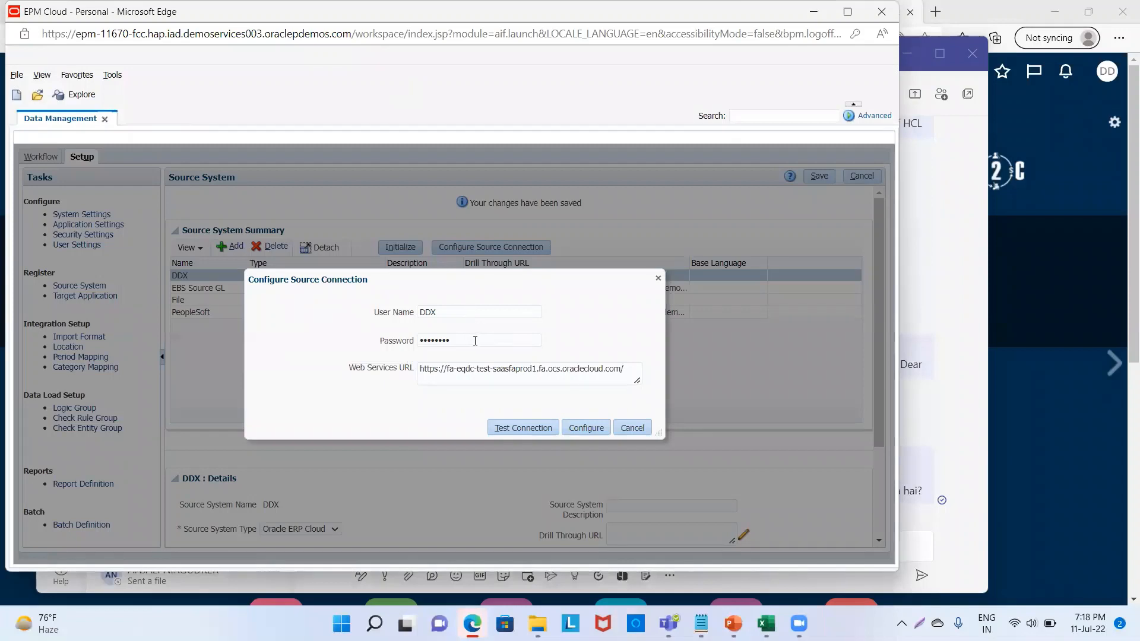
left_click(587, 428)
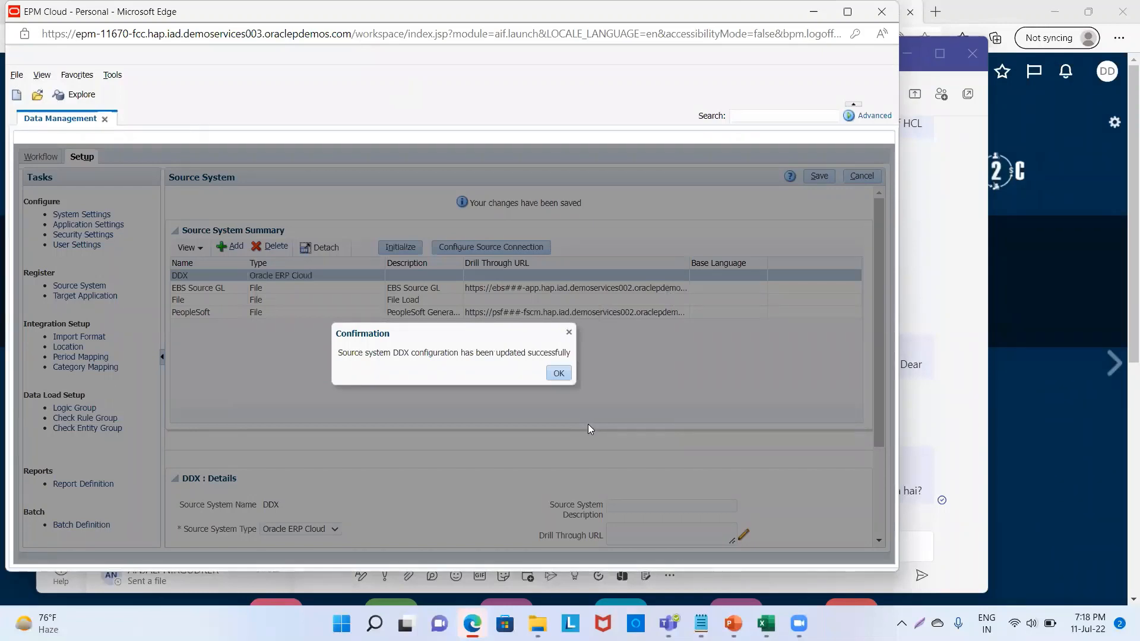
left_click(558, 374)
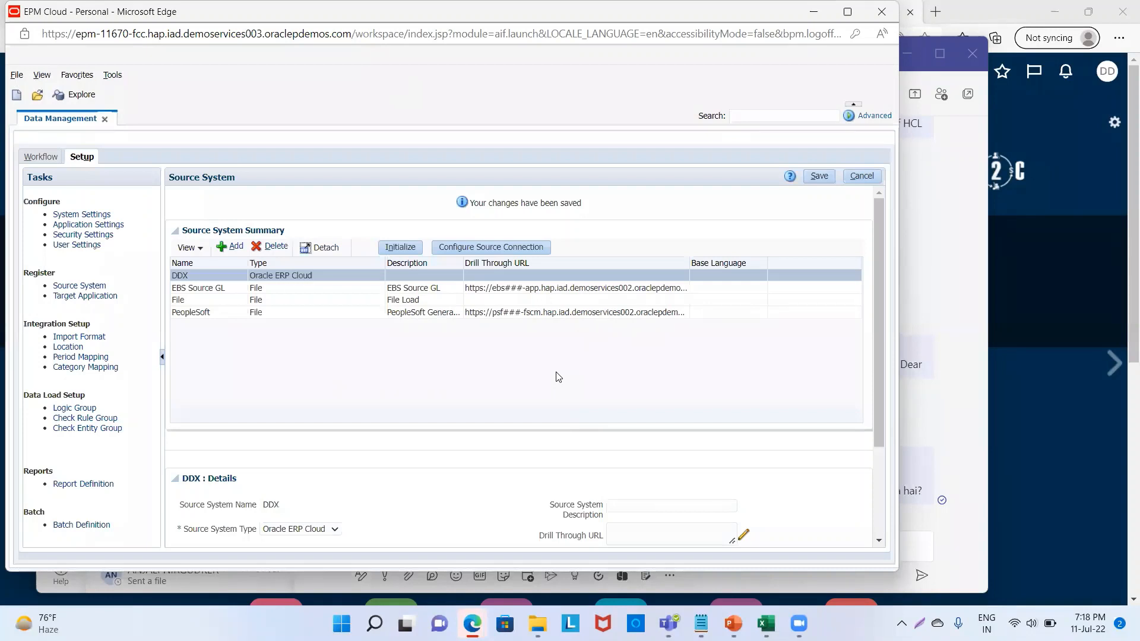
Initialize the DDX source system and check the initialization's progress in Process Details, refreshing the status several times
left_click(416, 249)
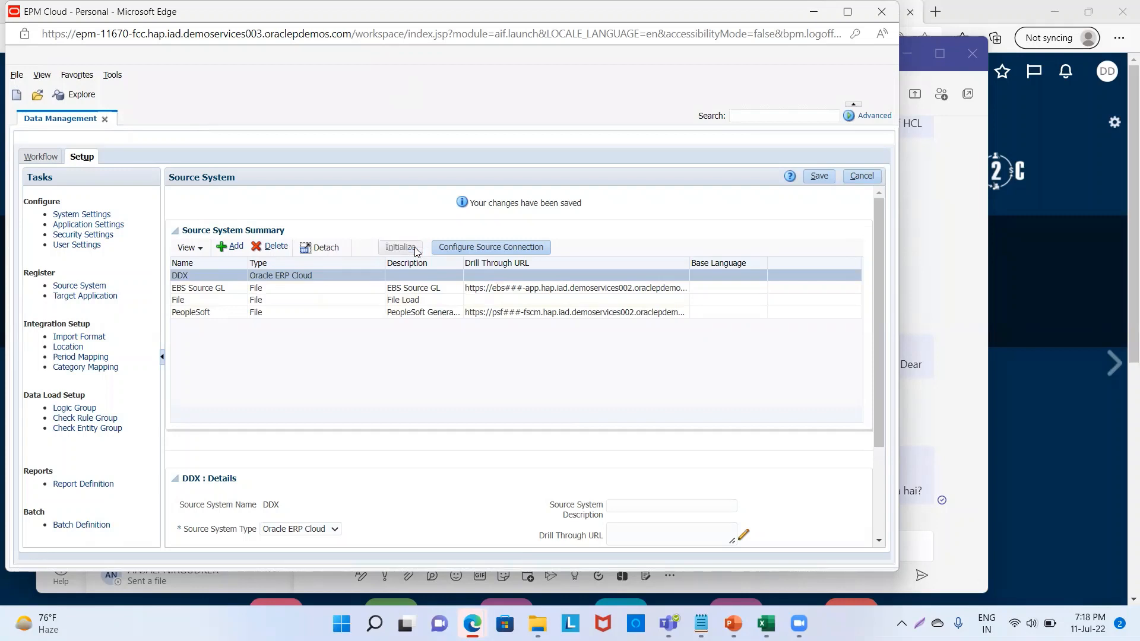
left_click(609, 269)
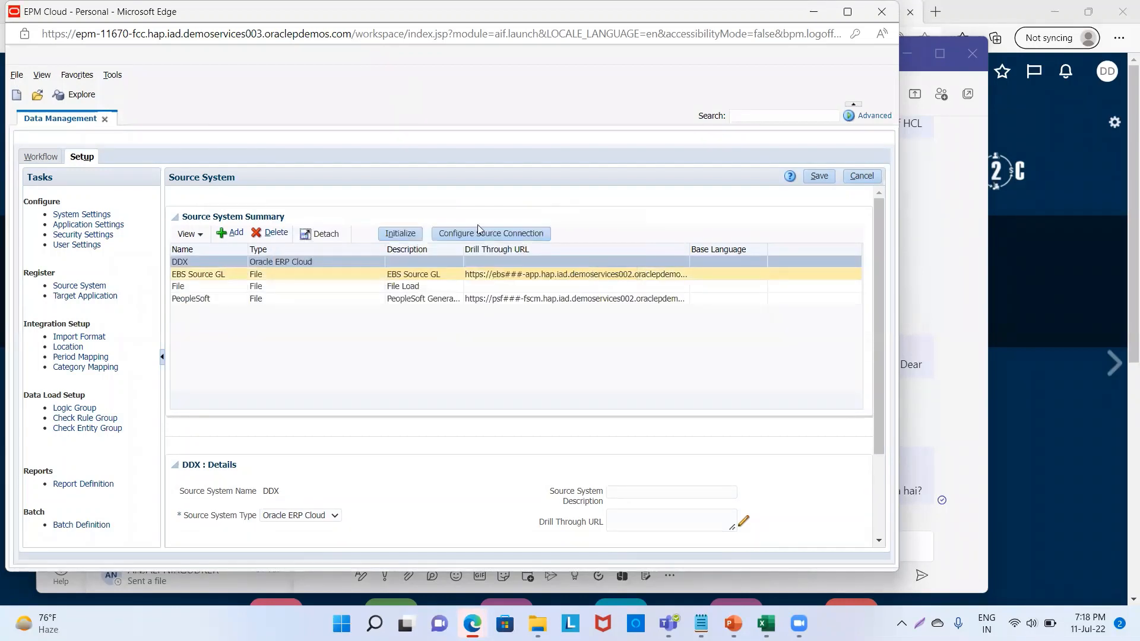
left_click(54, 163)
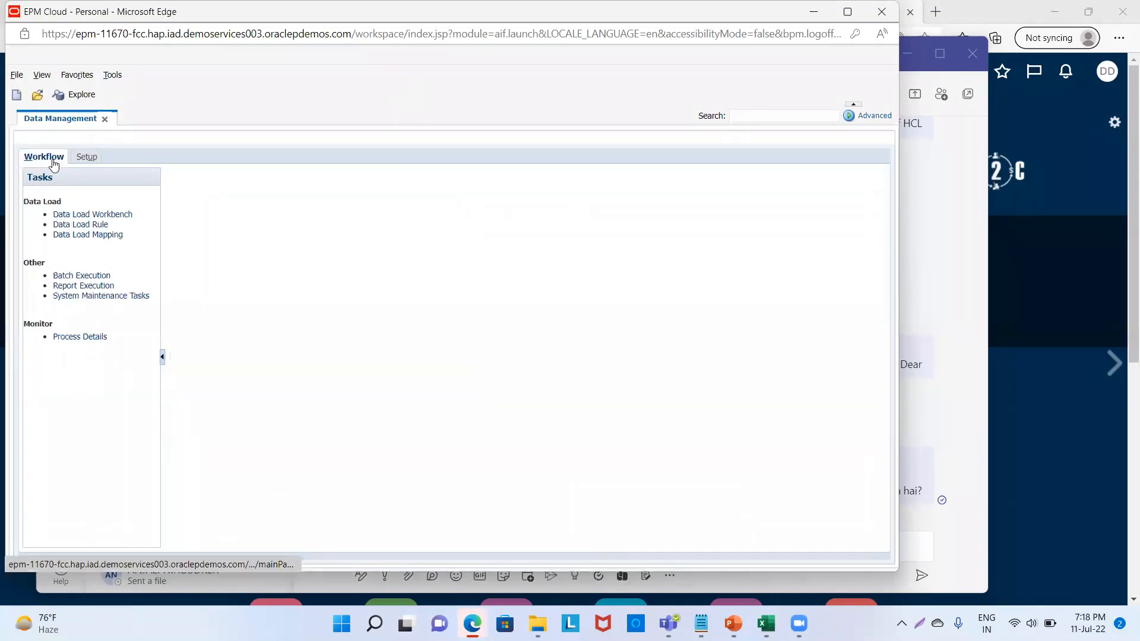
left_click(88, 336)
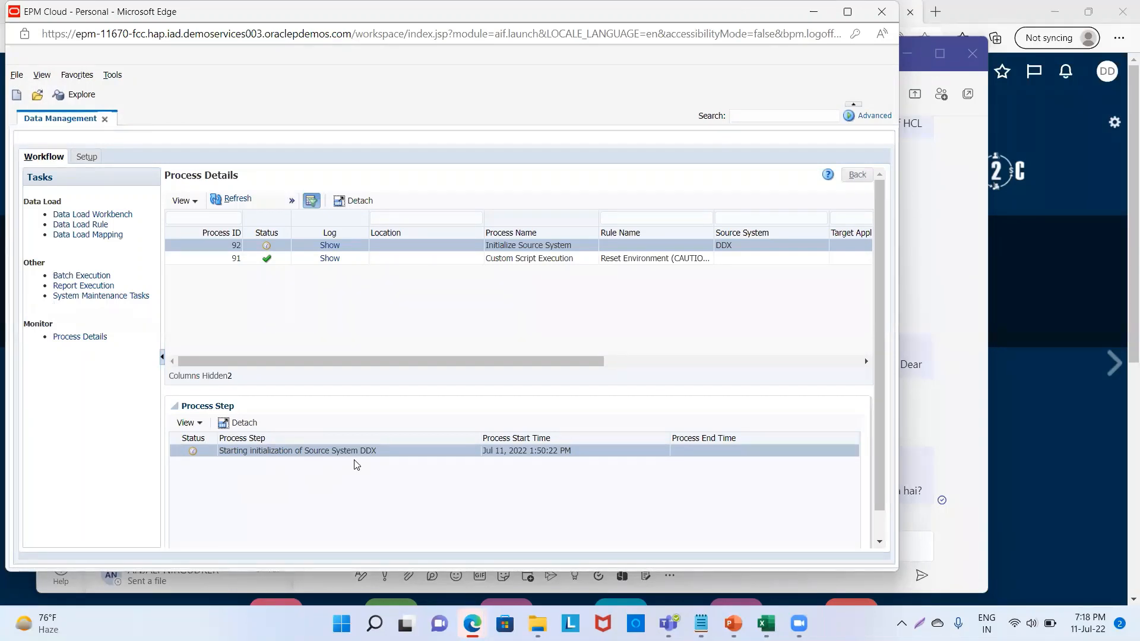
left_click(235, 201)
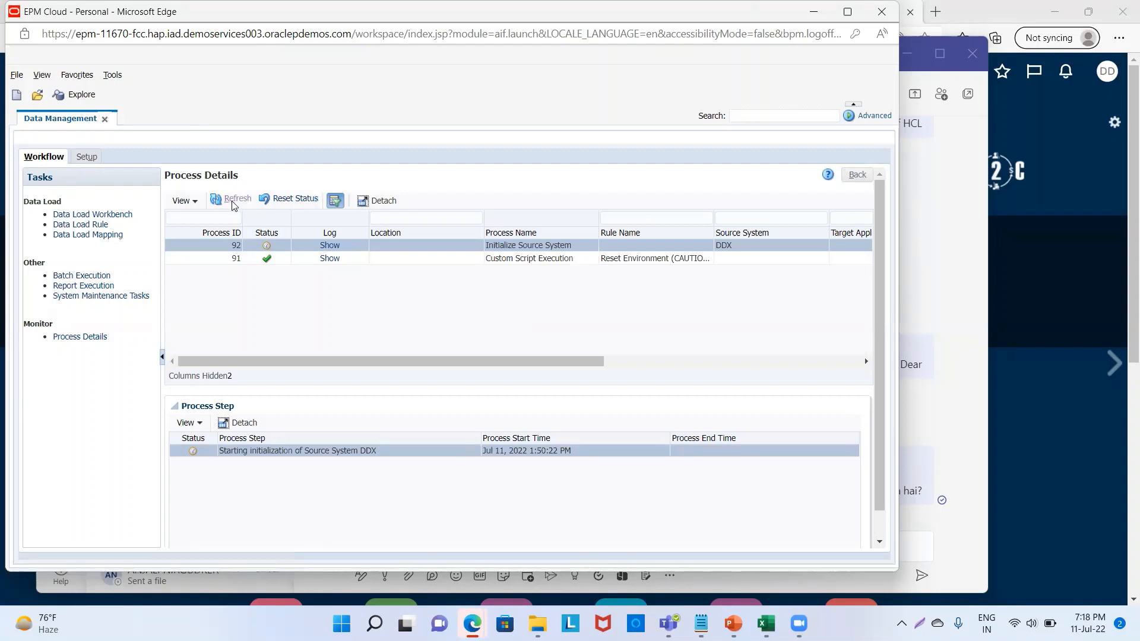
left_click(232, 201)
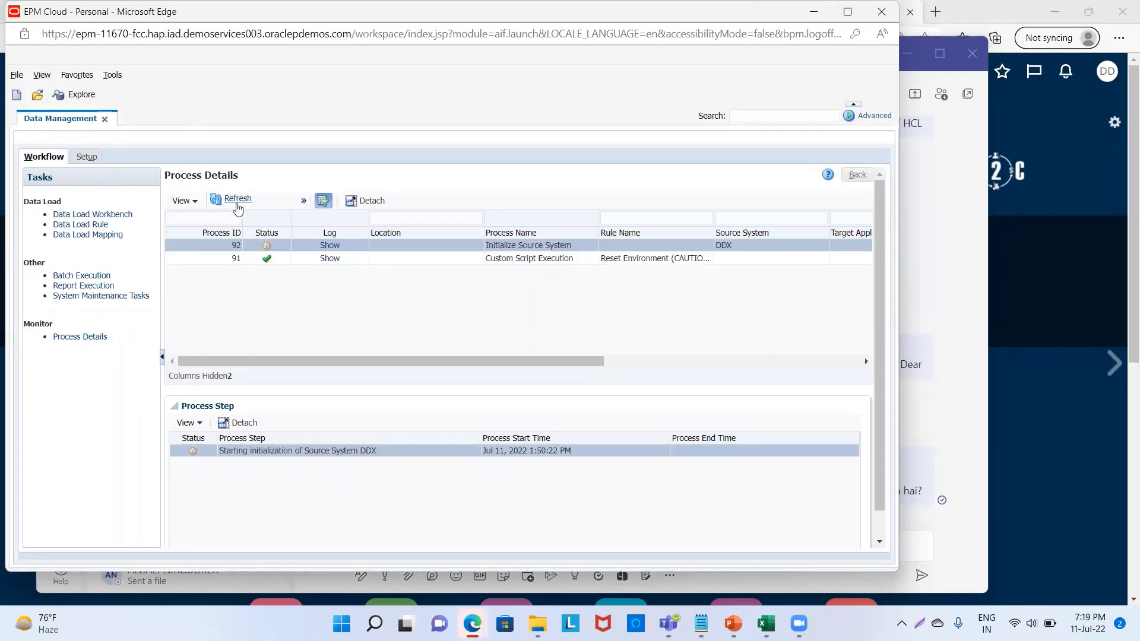
left_click(228, 202)
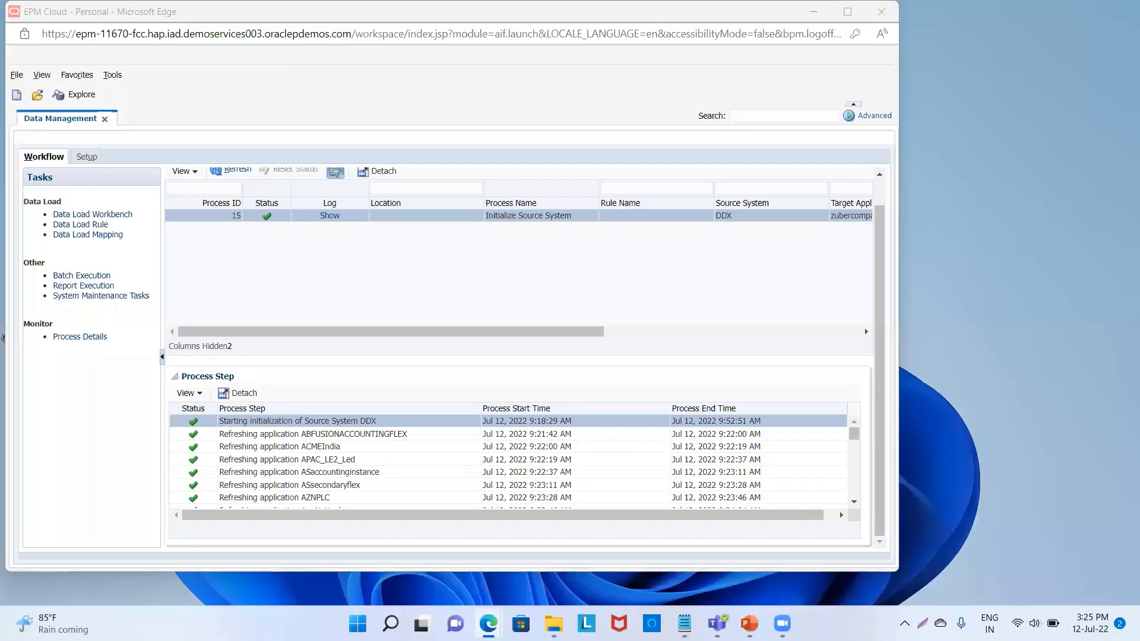
Select the VisCnsl consolidation application among the registered target applications and save it
mouse_move(63, 623)
left_click(87, 158)
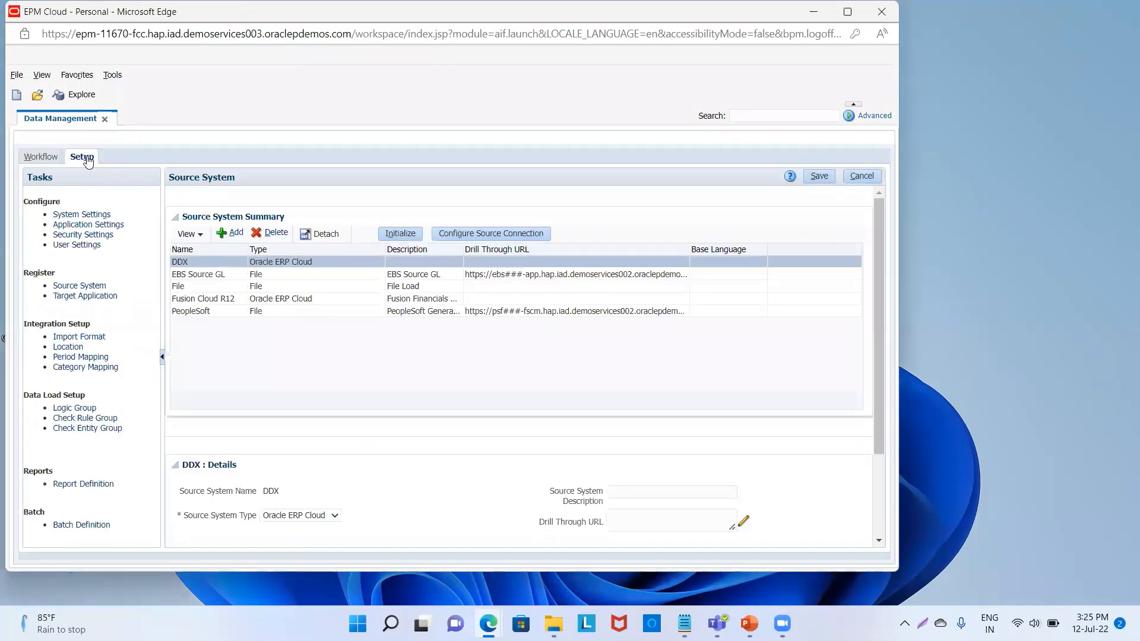
left_click(79, 294)
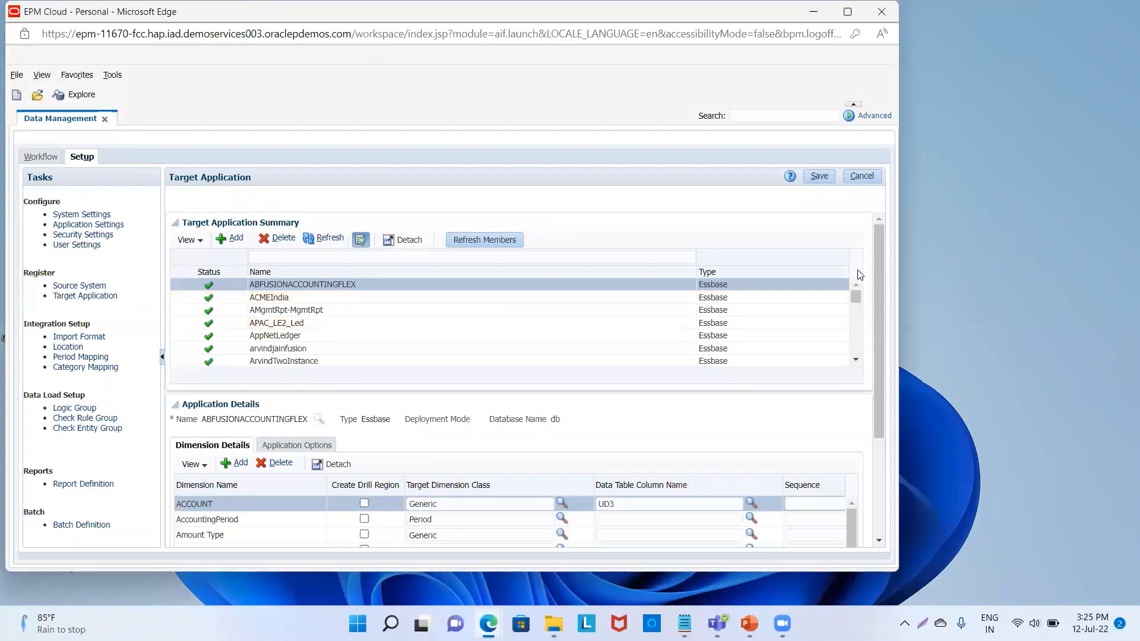
left_click(856, 356)
left_click(856, 356)
left_click(856, 356)
left_click(856, 356)
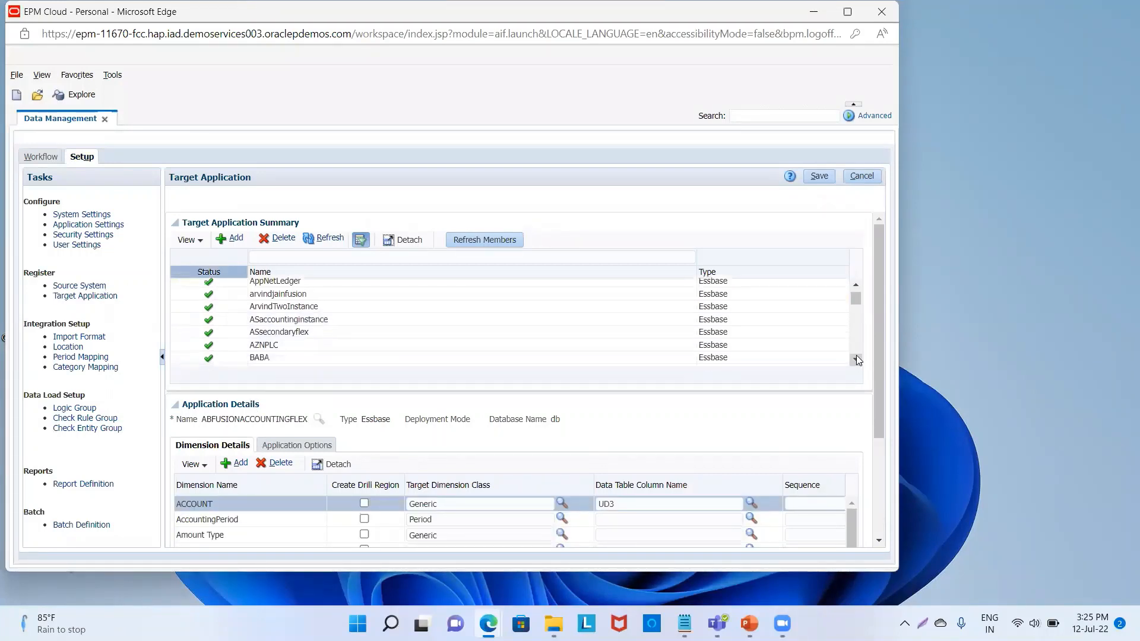
left_click(856, 358)
left_click(856, 358)
left_click(856, 358)
left_click(856, 358)
left_click(856, 358)
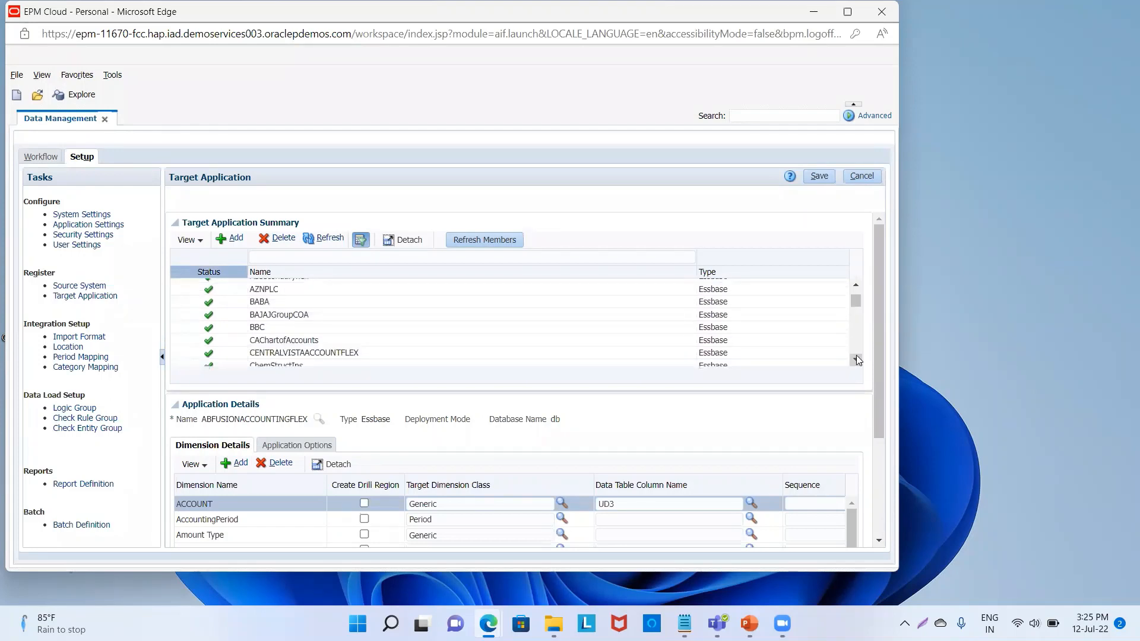
scroll(856, 359, "down", 3)
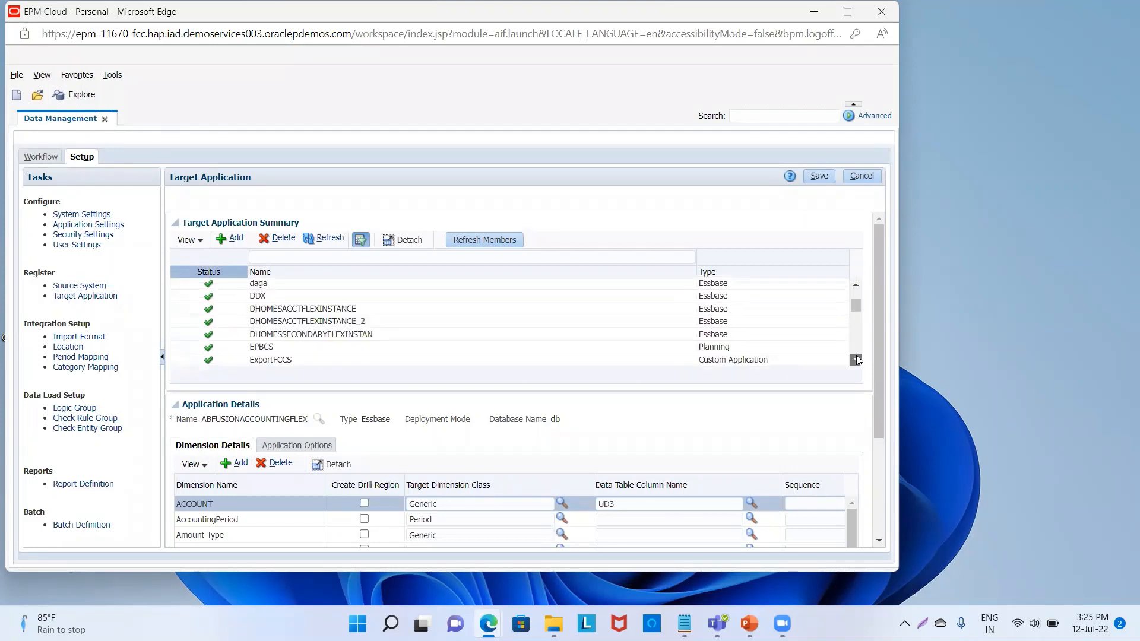
left_click_drag(859, 316, 857, 362)
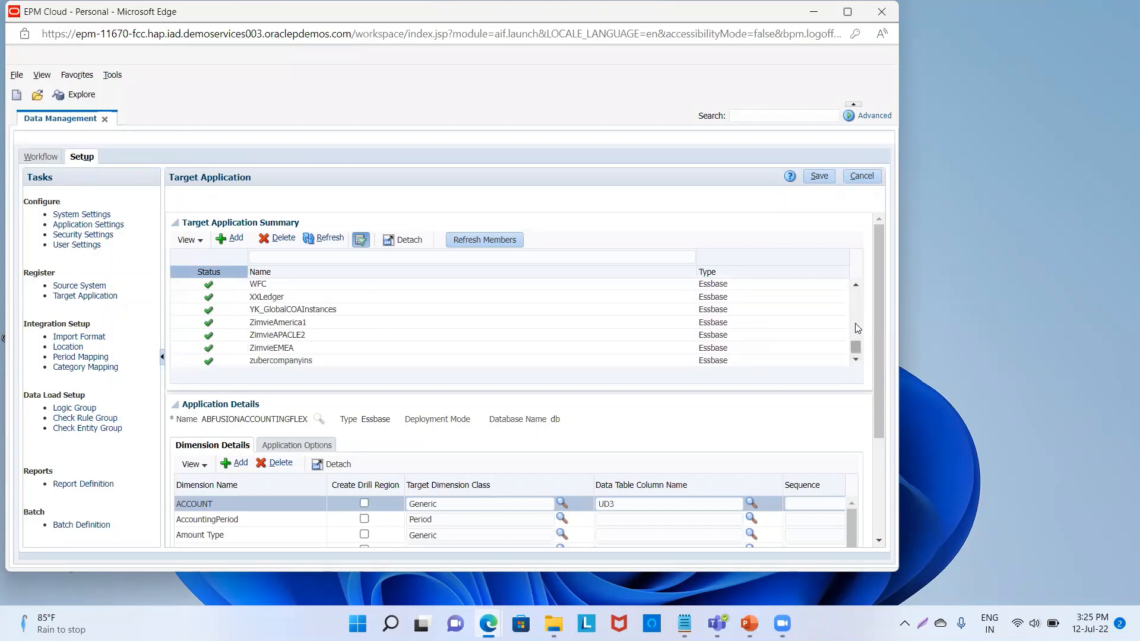
left_click(857, 287)
left_click(857, 287)
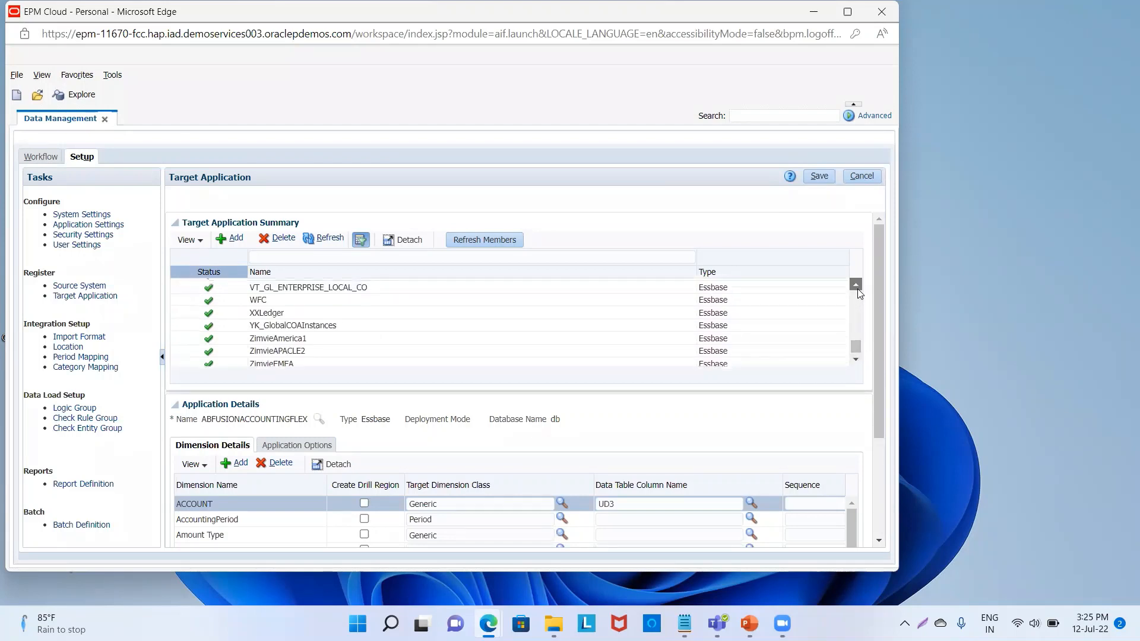
left_click(856, 287)
left_click(857, 286)
left_click(857, 287)
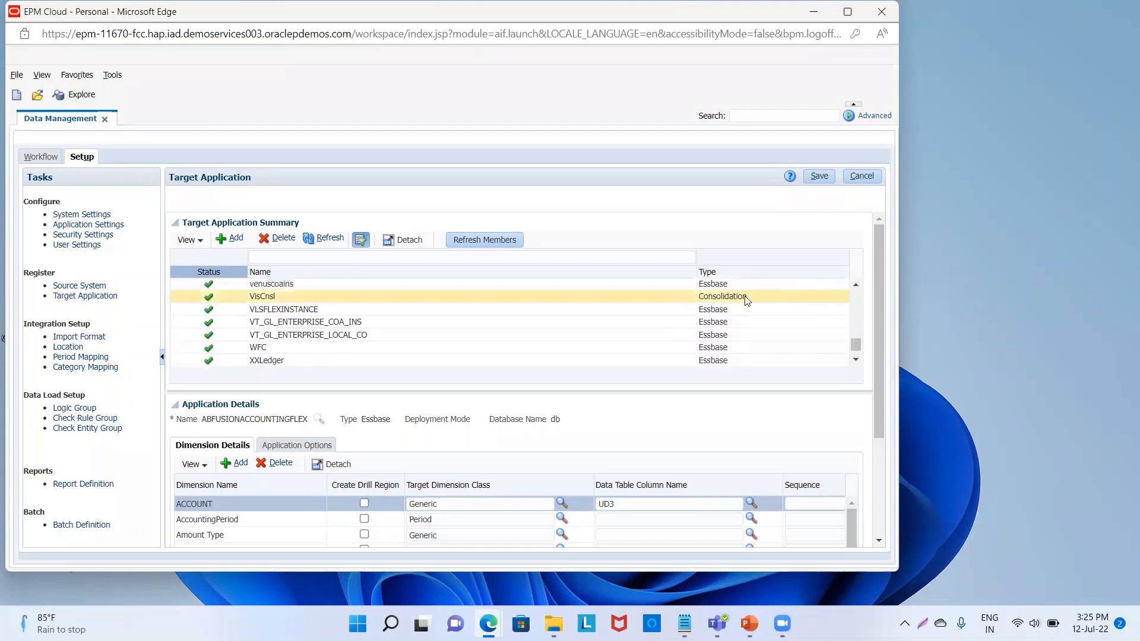
left_click(616, 294)
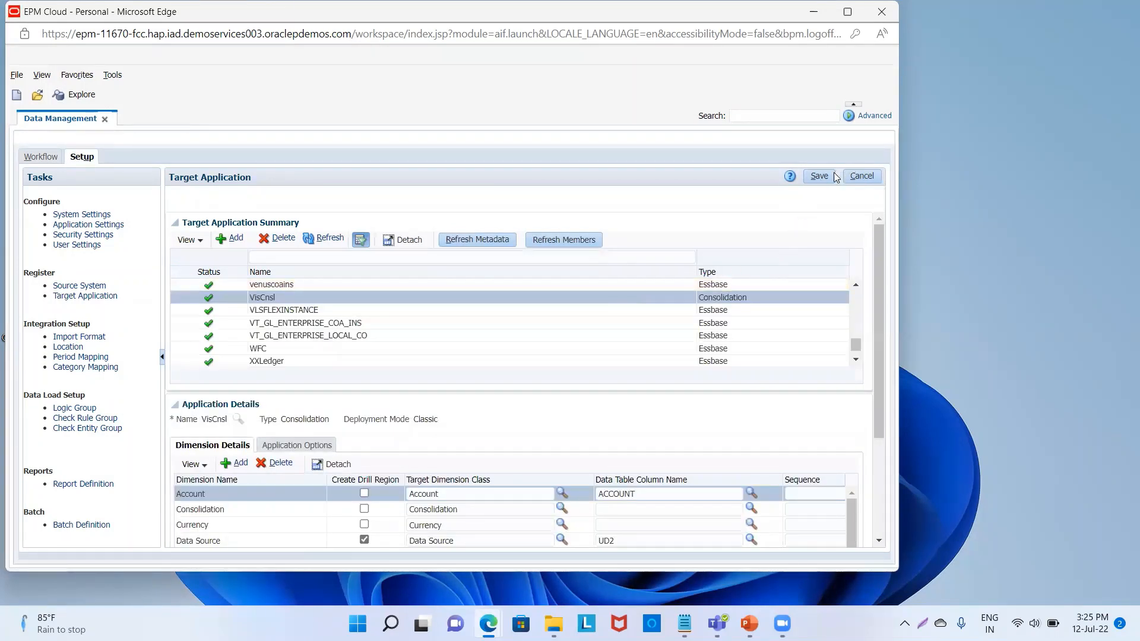
left_click(820, 178)
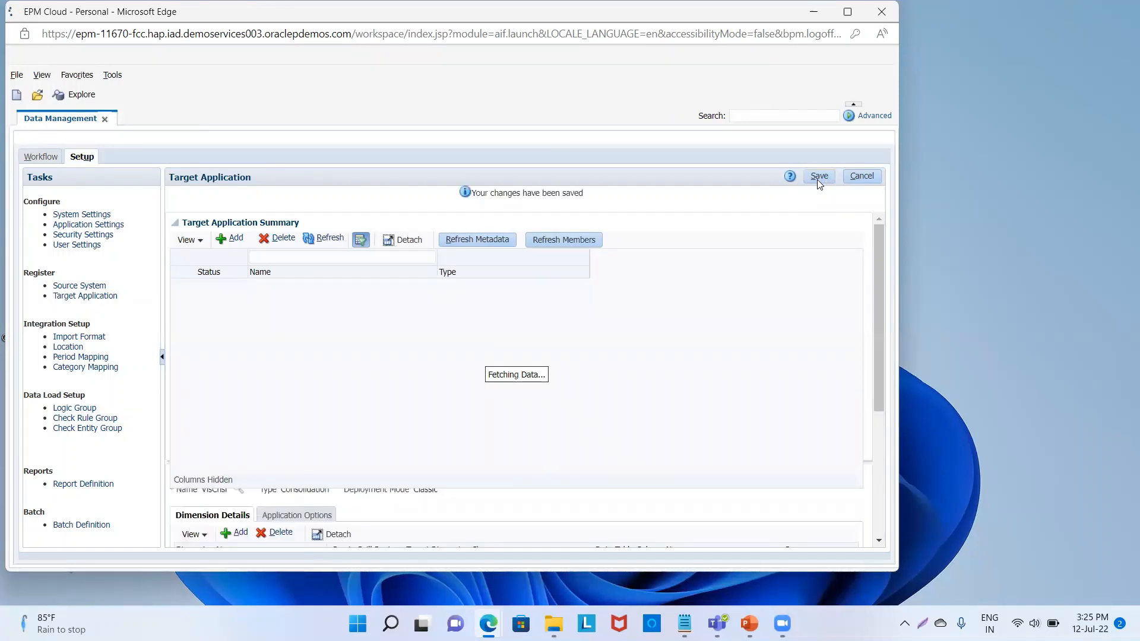
Add a new import format named IntegrationDemo_IMF
left_click(92, 340)
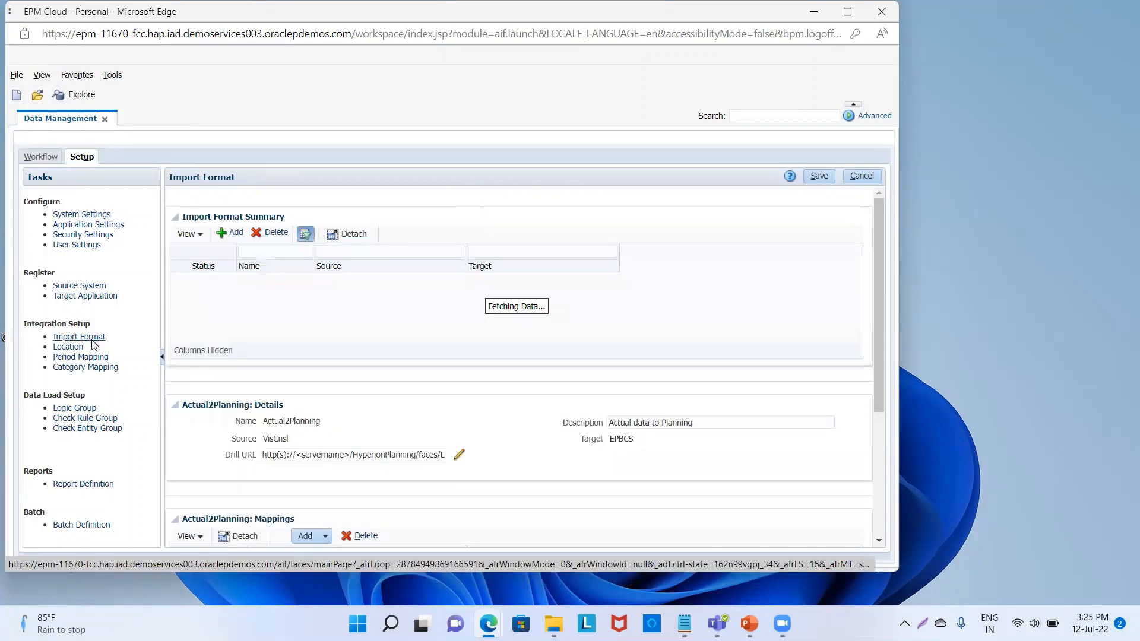
left_click(221, 232)
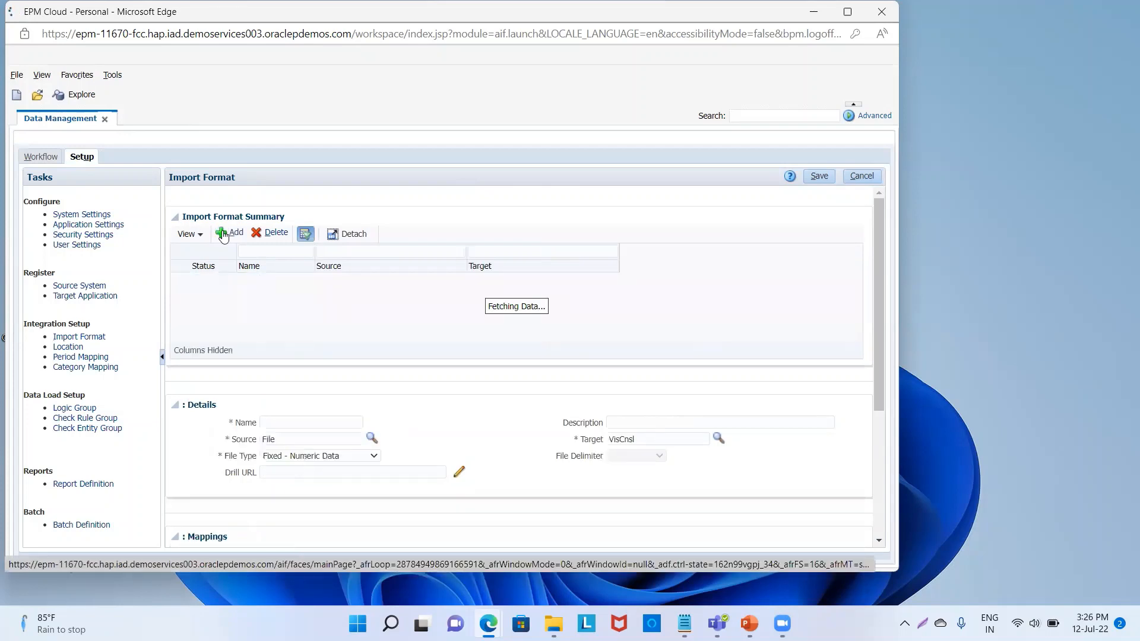
left_click(303, 424)
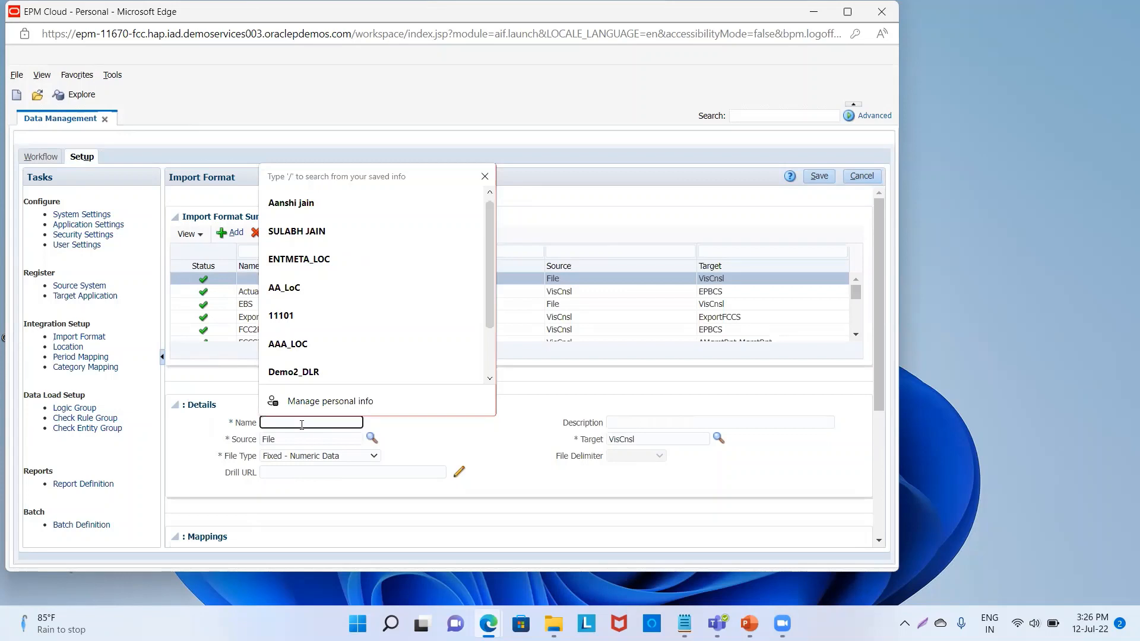
type("Inte")
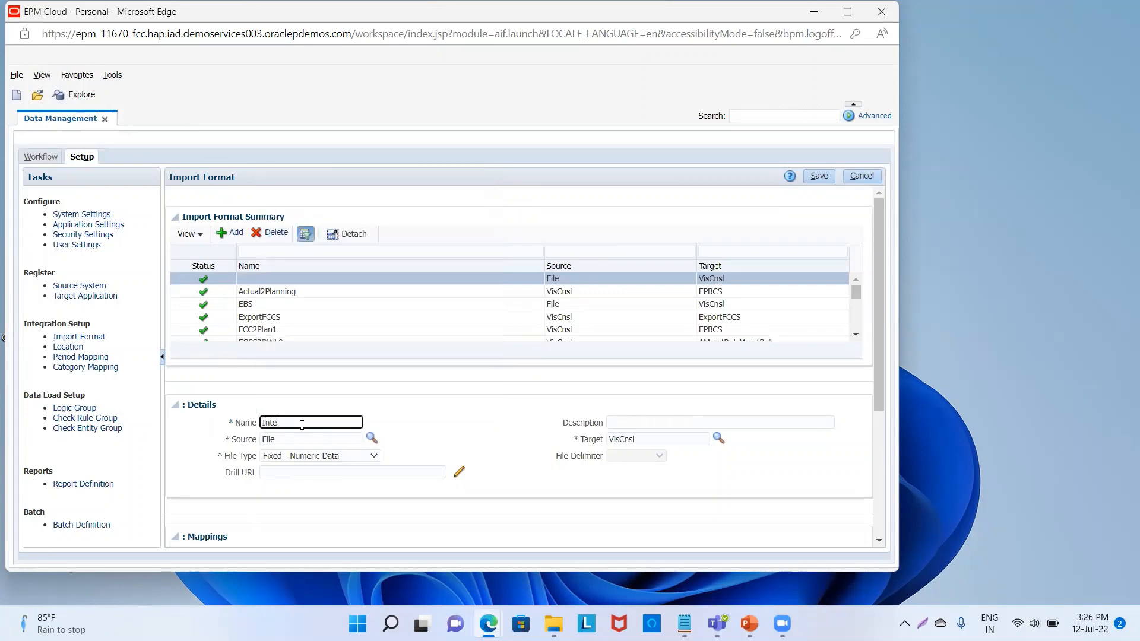
type("grationDemo_IMF")
key("Tab")
key("Tab")
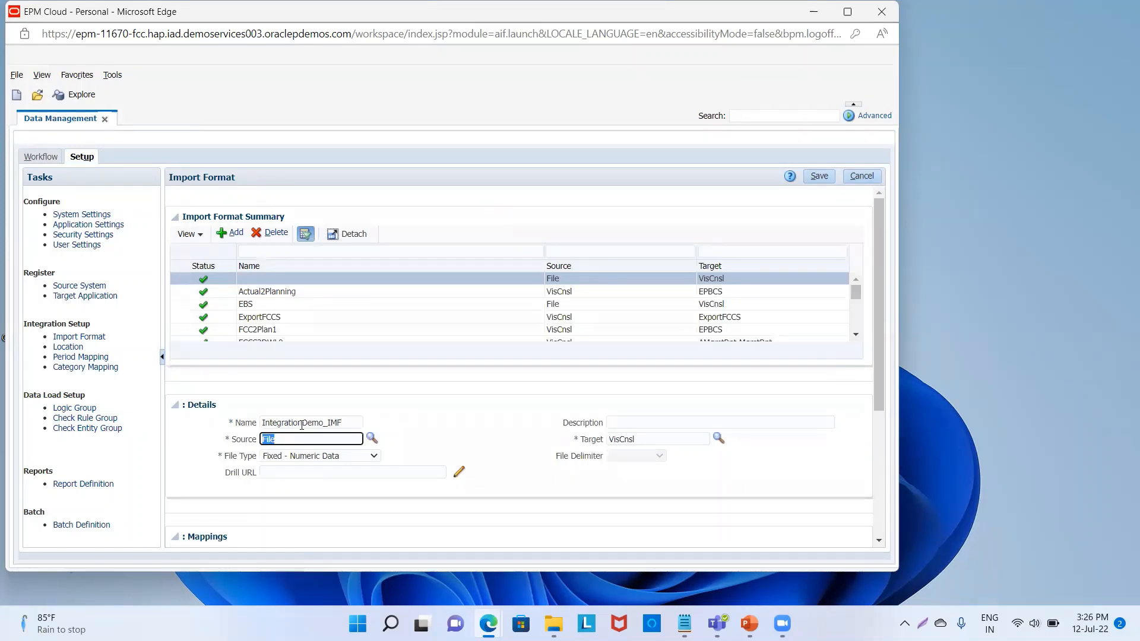
Set DDX as the source of the IntegrationDemo_IMF import format and save the format
left_click(372, 440)
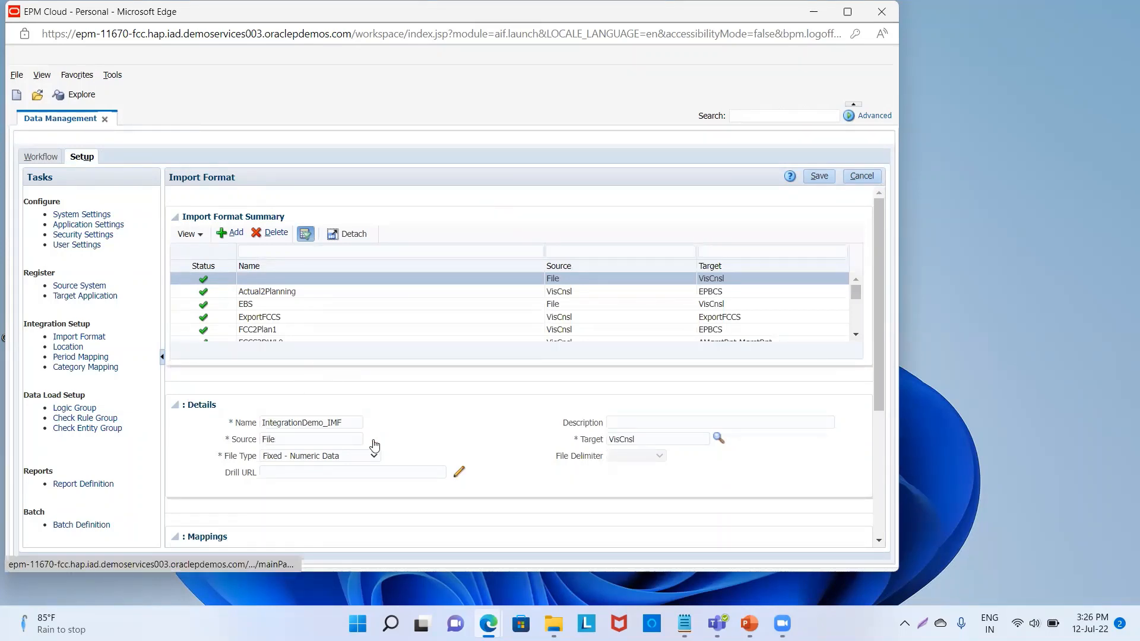
left_click(371, 438)
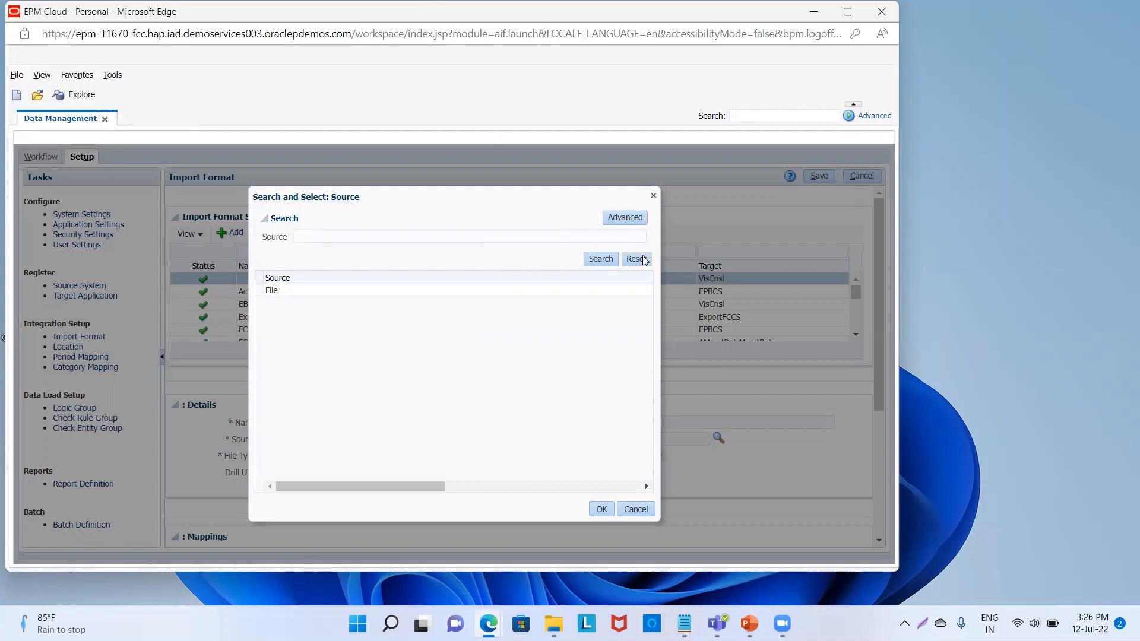
left_click(600, 259)
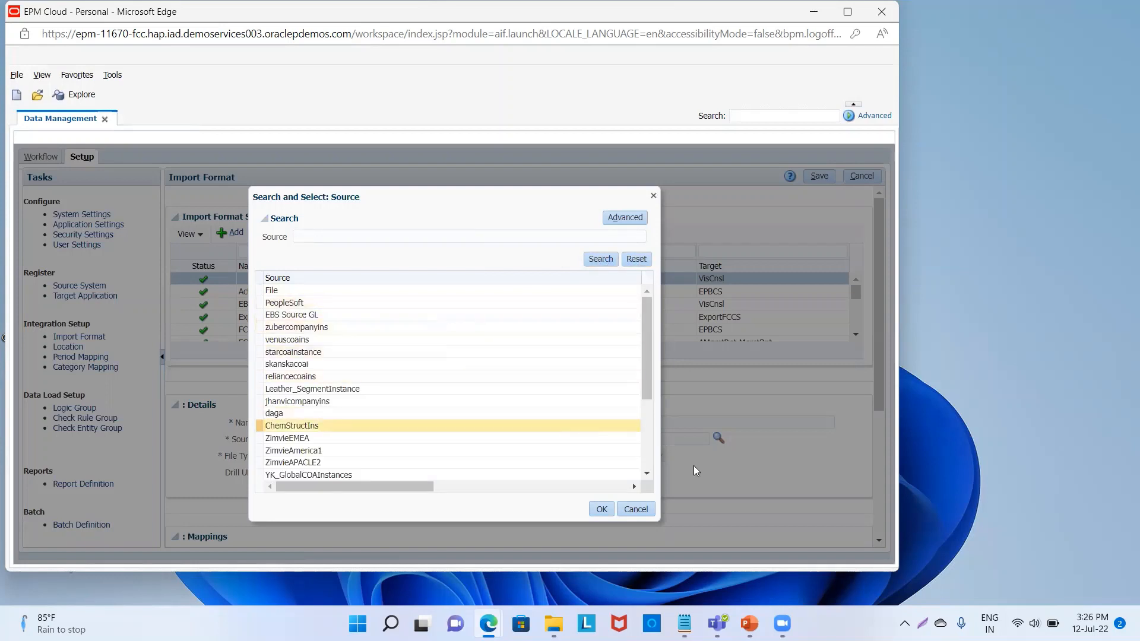
scroll(651, 475, "down", 5)
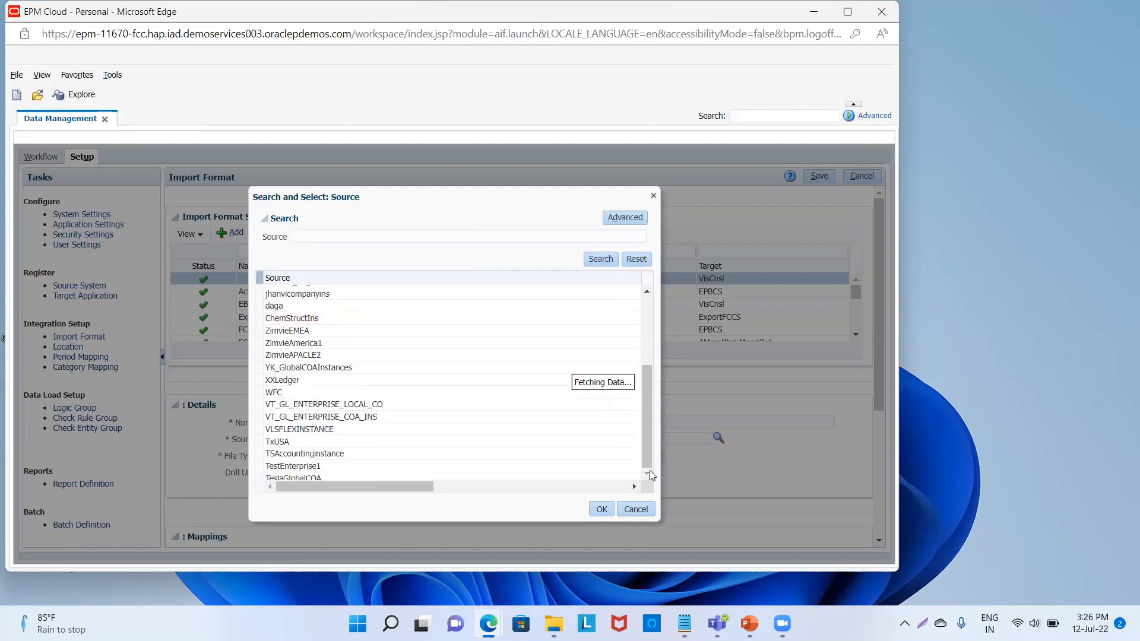
left_click(649, 475)
scroll(651, 474, "down", 5)
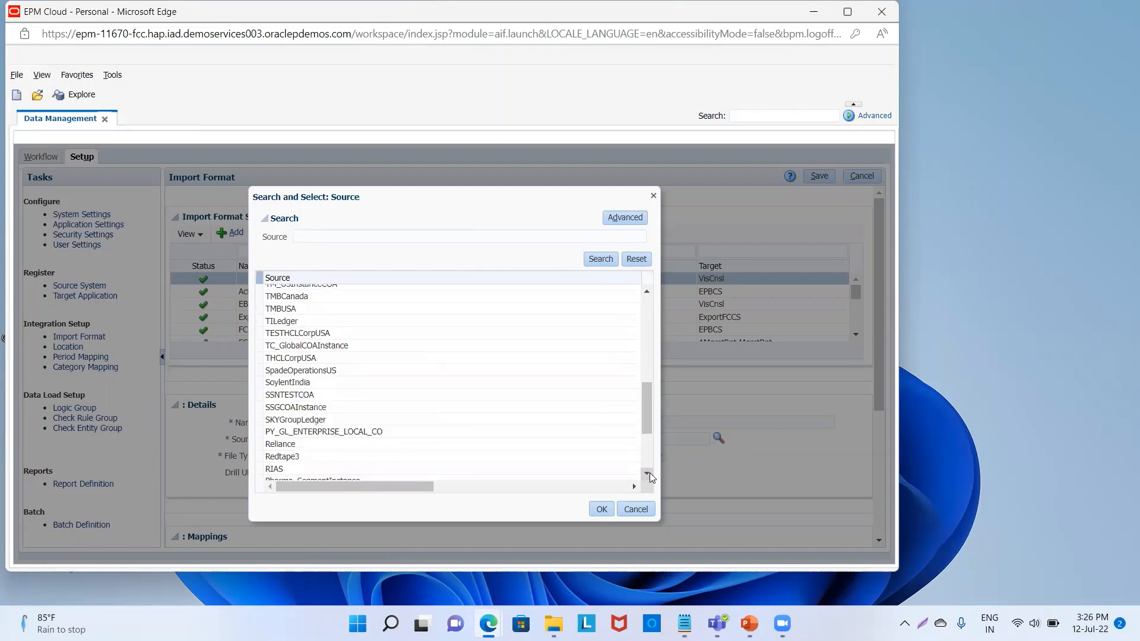
left_click(649, 474)
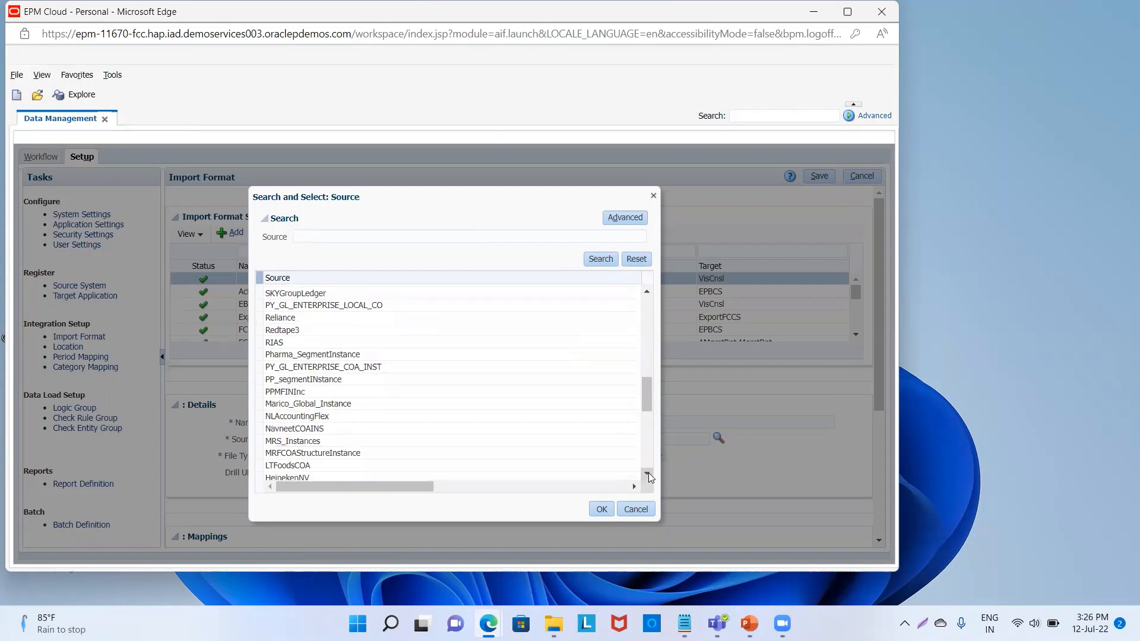
scroll(651, 478, "down", 4)
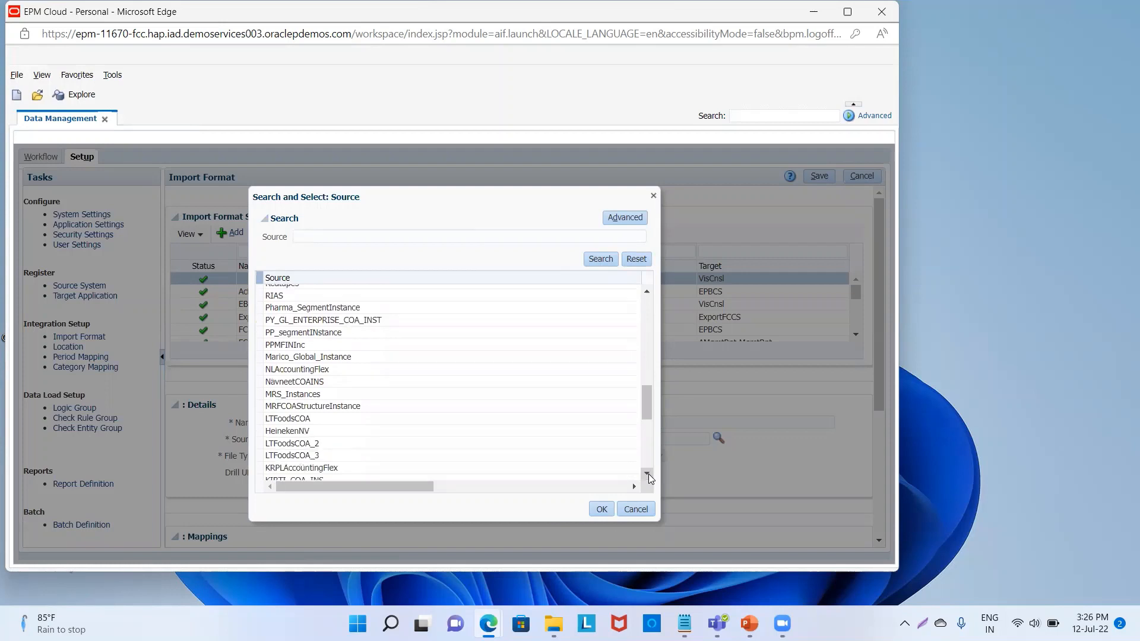
scroll(651, 478, "down", 4)
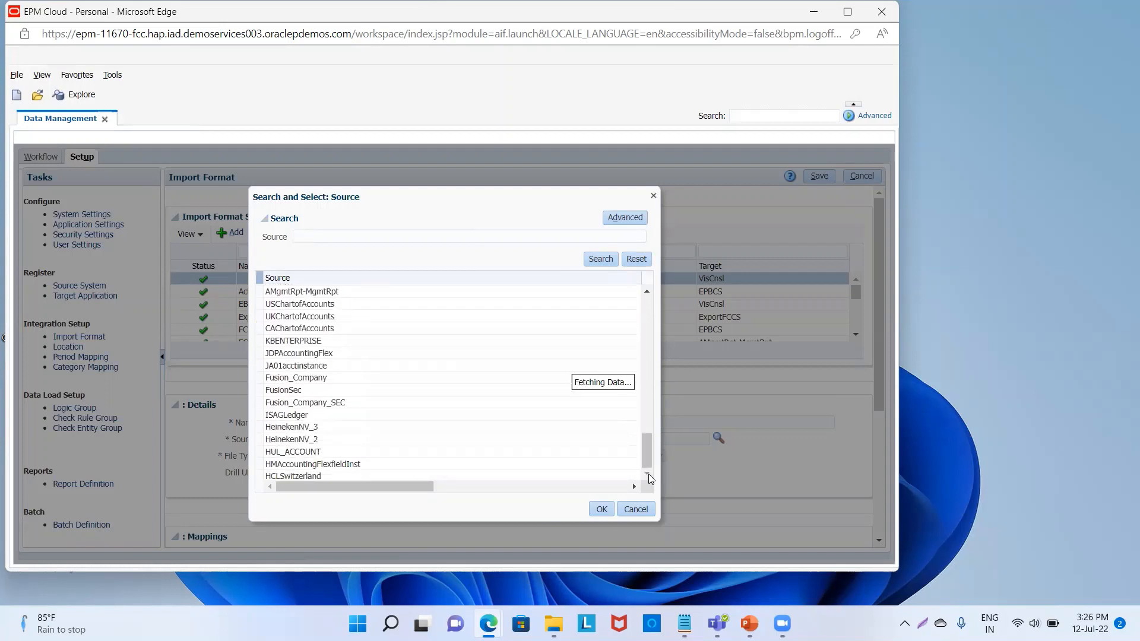
scroll(651, 478, "down", 3)
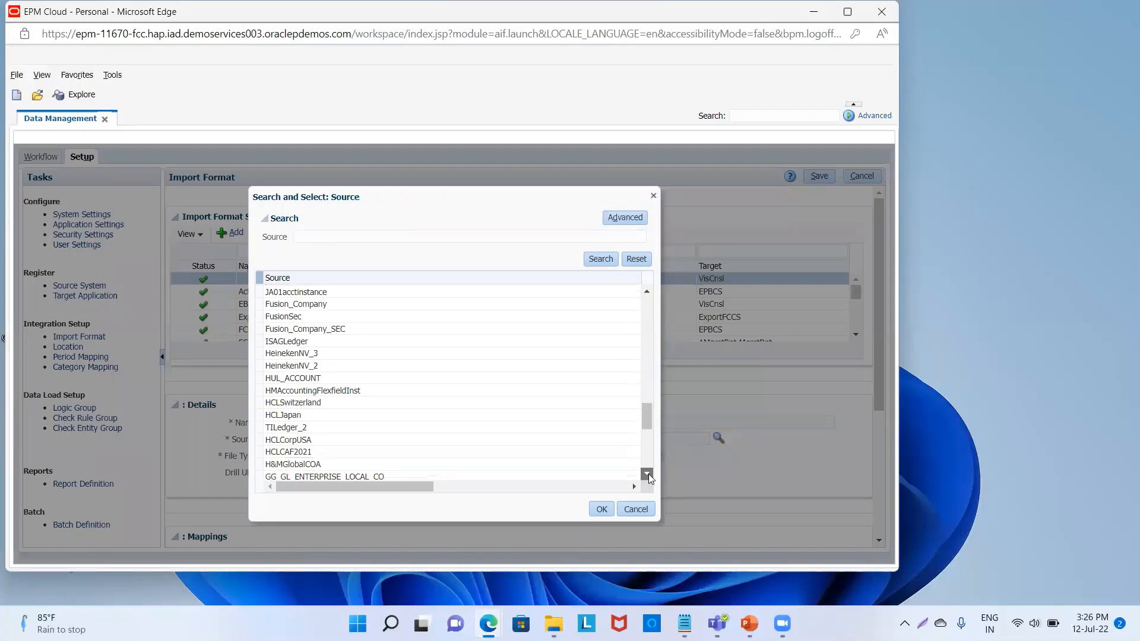
left_click(649, 474)
left_click(649, 475)
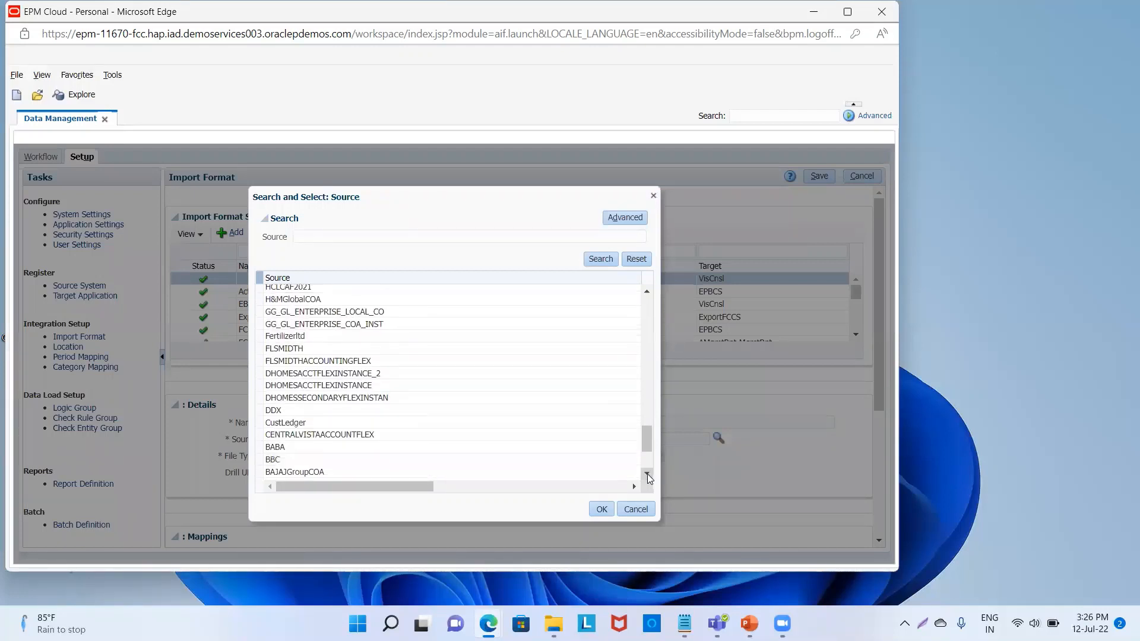
left_click(410, 408)
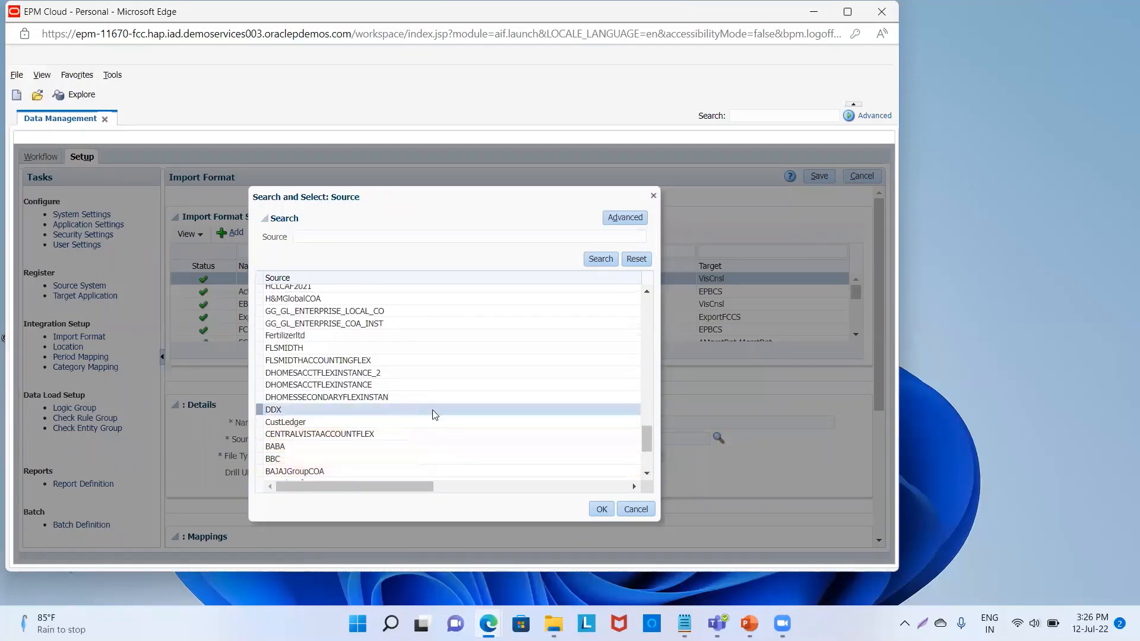
left_click(602, 511)
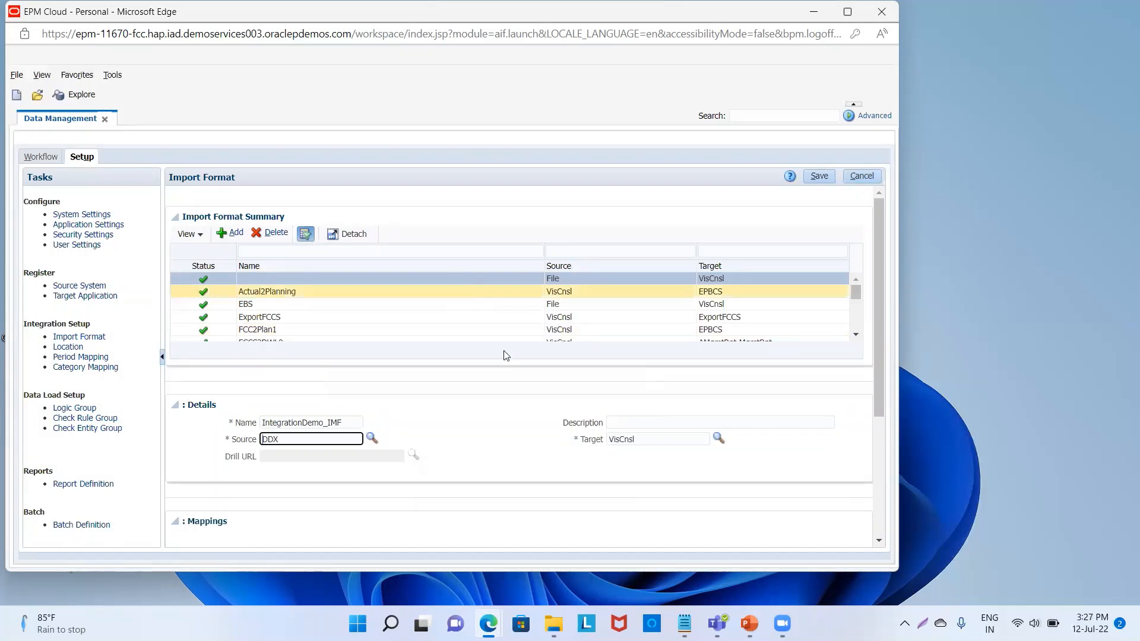
left_click(818, 175)
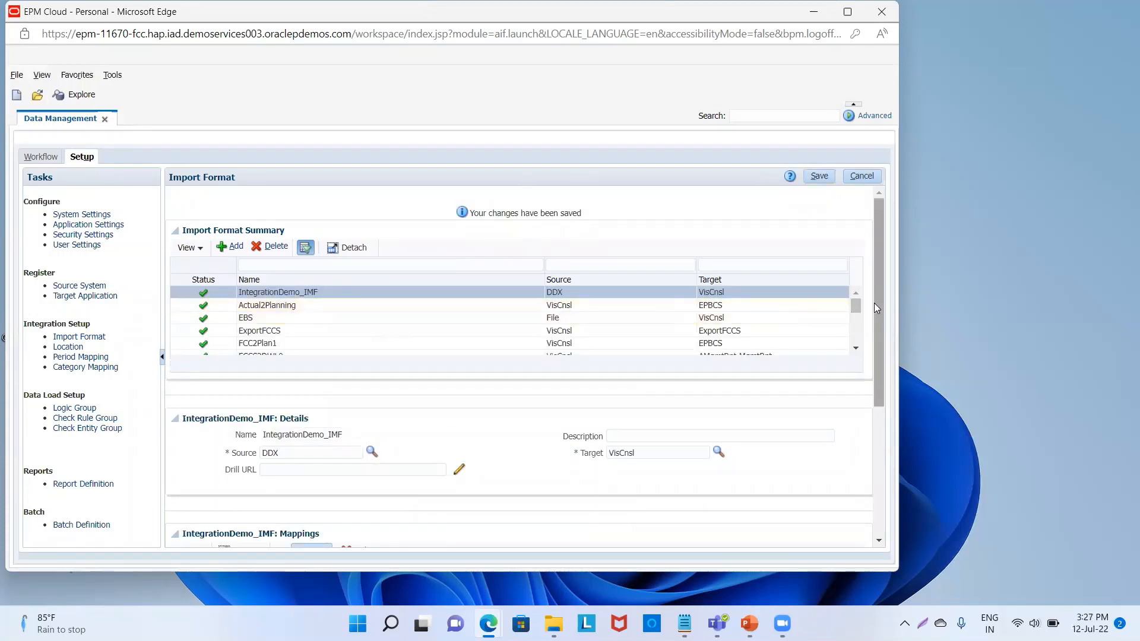
Map the Account source column to the Account target and the Amount source column to the Amount target
scroll(875, 303, "down", 1)
left_click_drag(878, 341, 883, 452)
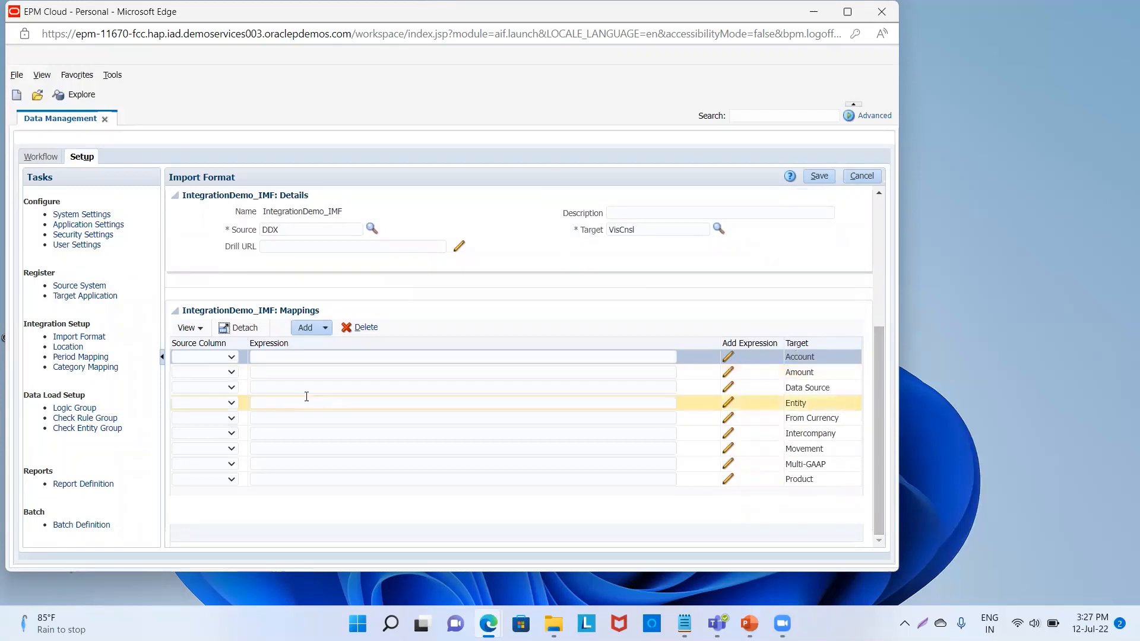
left_click(231, 359)
left_click(218, 383)
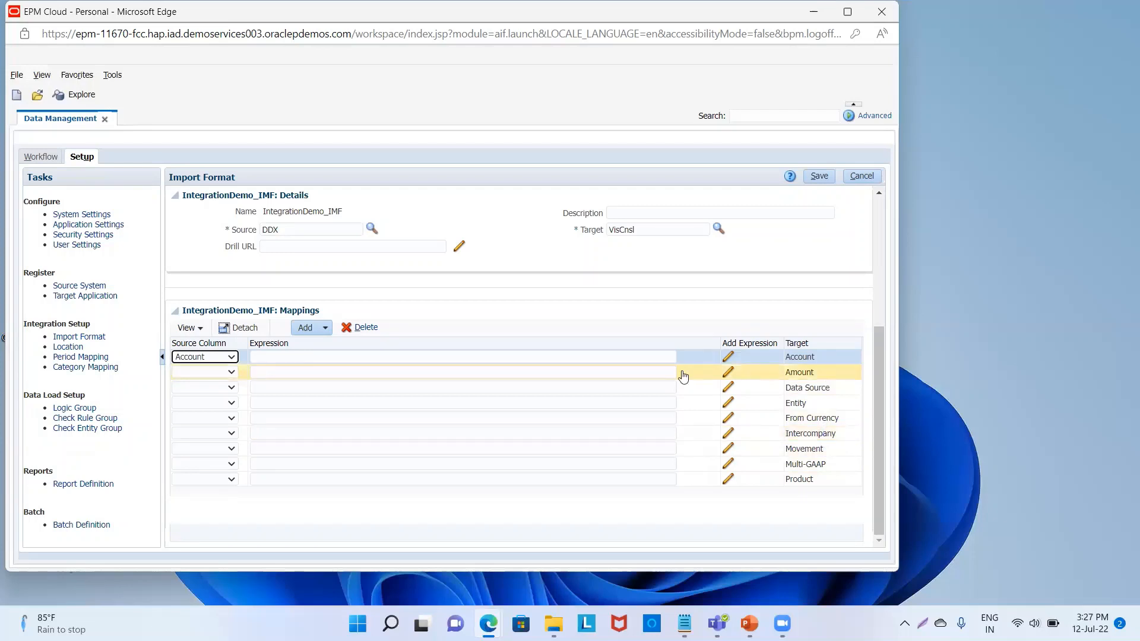
left_click(231, 372)
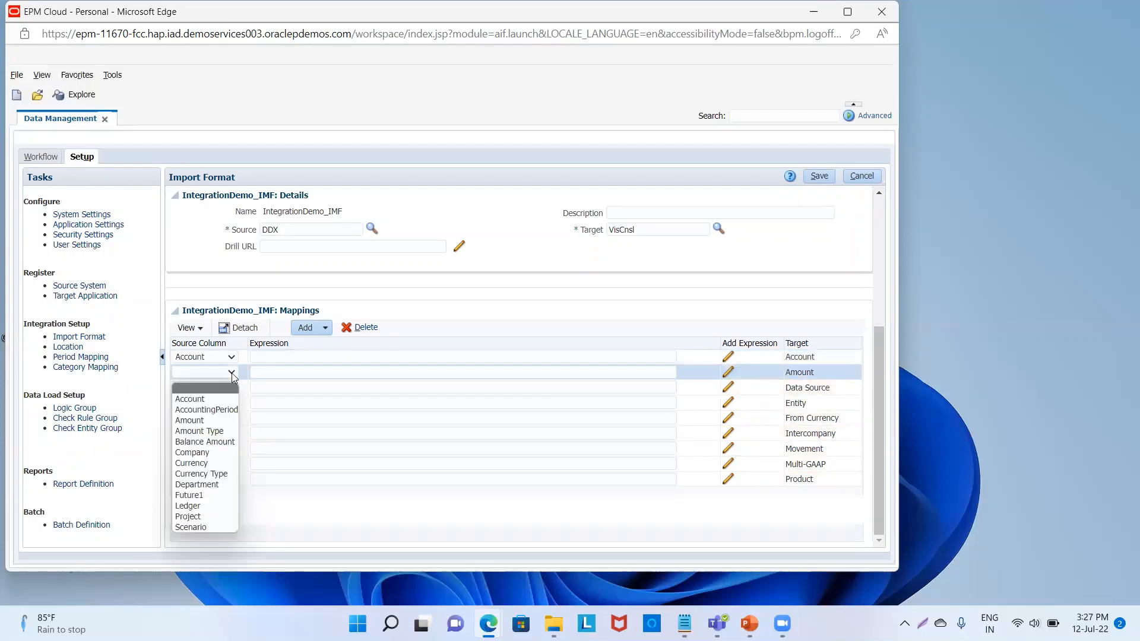
left_click(222, 419)
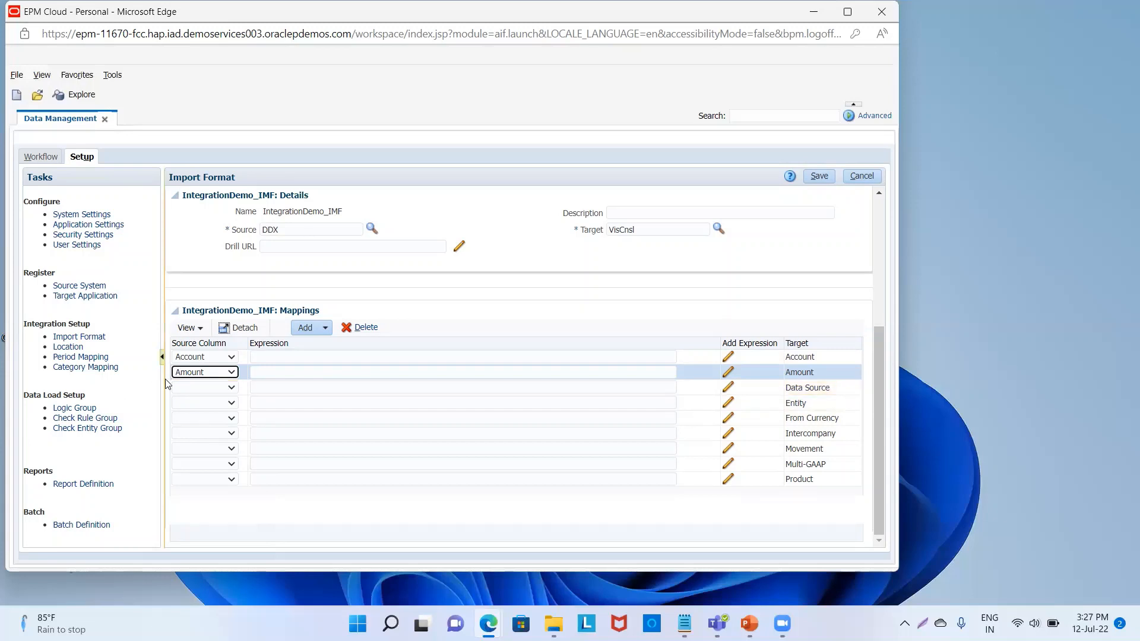
Map the Data Source target to the Amount Type source column with the expression FCCS_Managed Data and save the import format
left_click(231, 388)
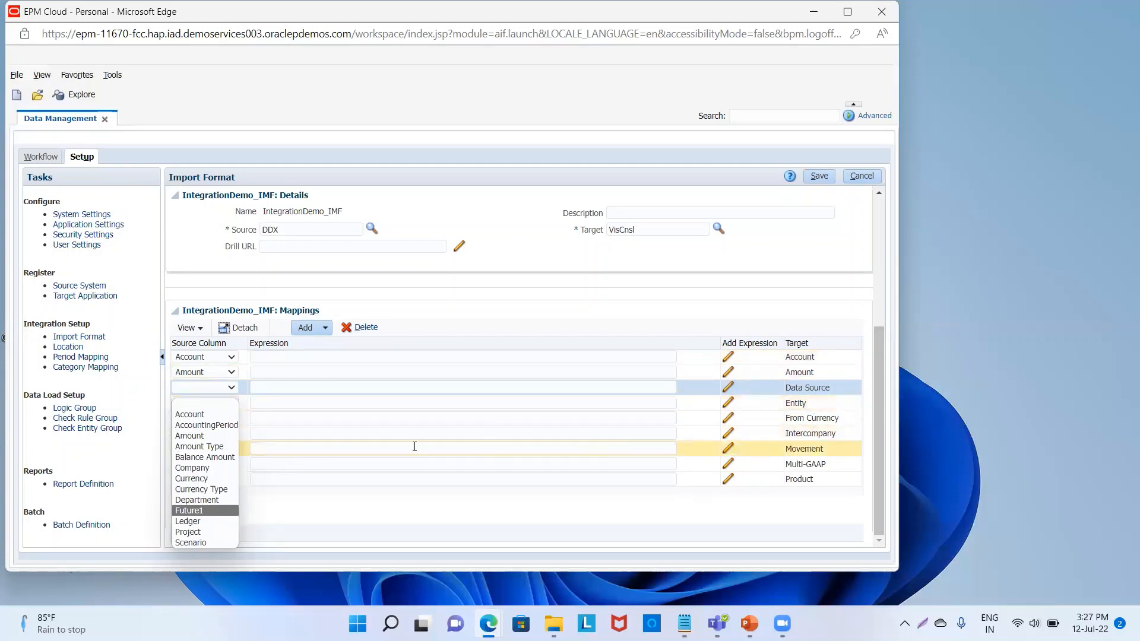
left_click(221, 447)
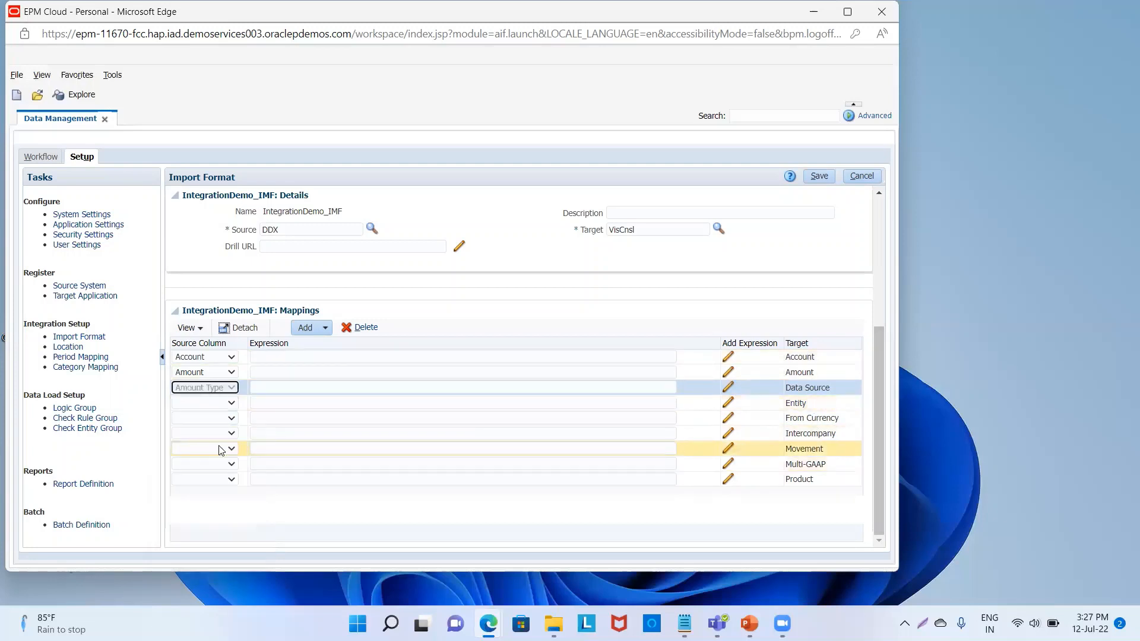
left_click(288, 390)
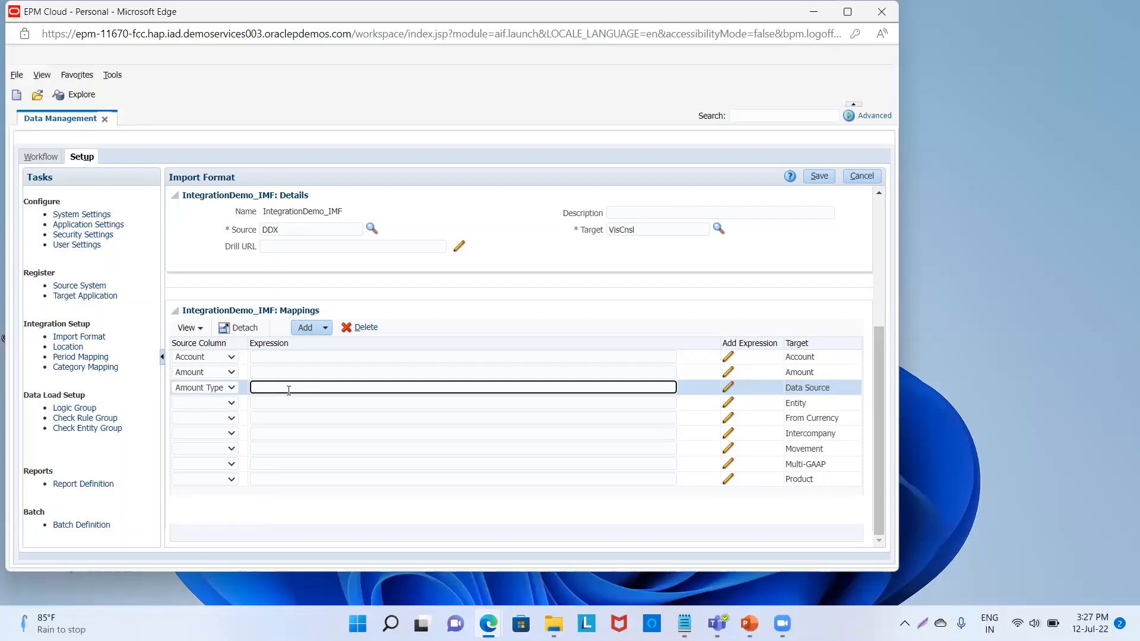
type("FCCS_Managed")
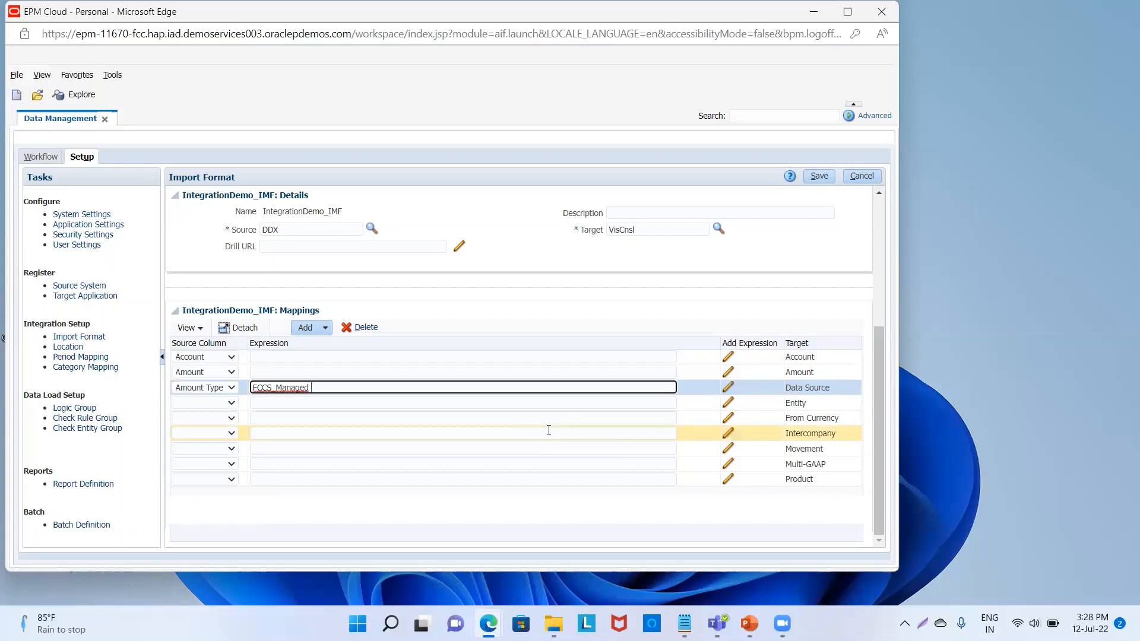
type(" Data")
left_click(818, 176)
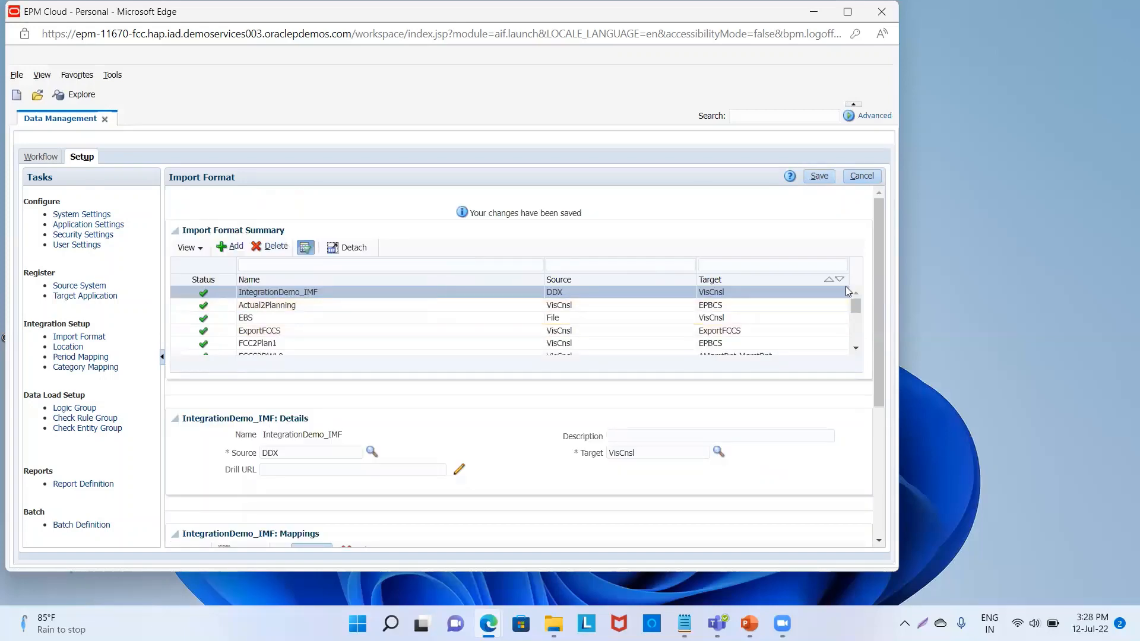
Map the Entity target to the Company source column with the expression C_100 and save the import format
left_click_drag(879, 280, 912, 485)
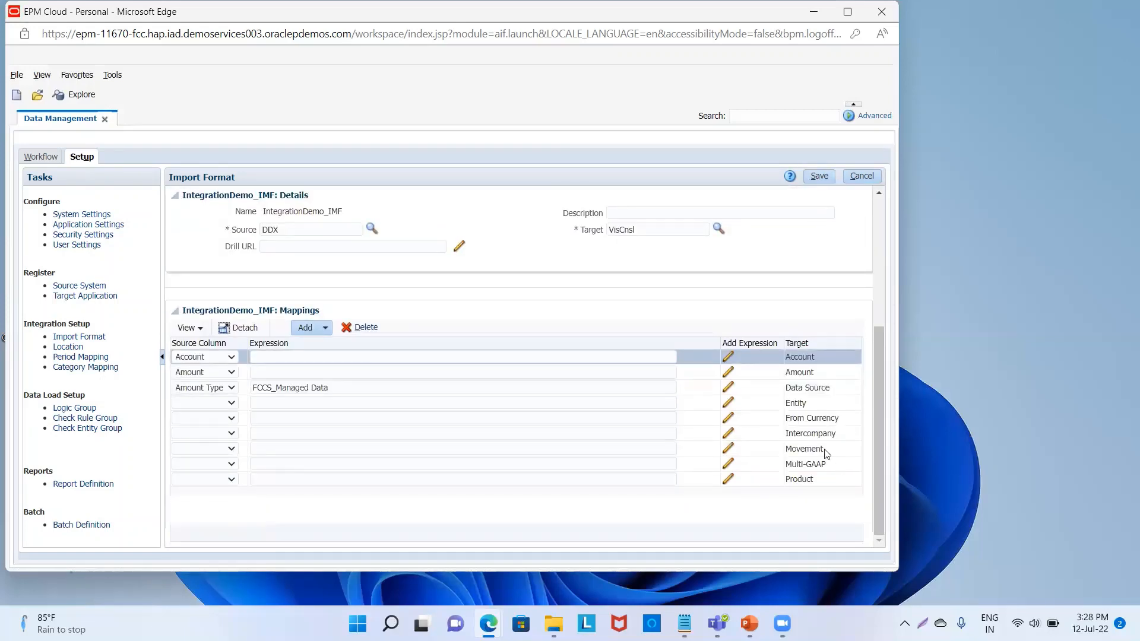
left_click(231, 403)
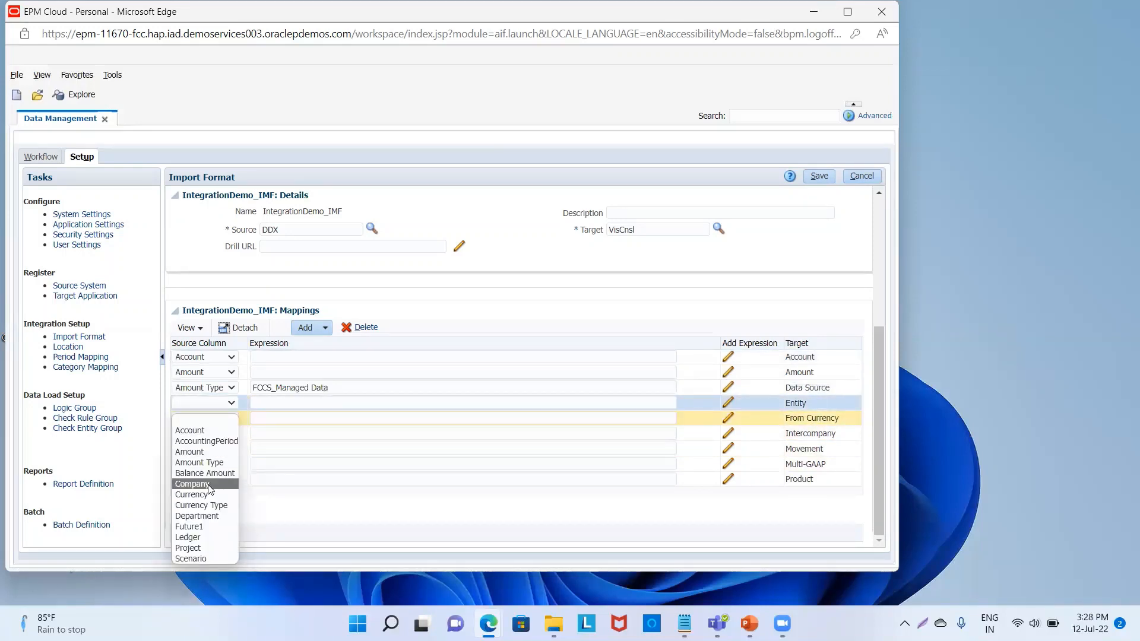
left_click(208, 485)
left_click(256, 403)
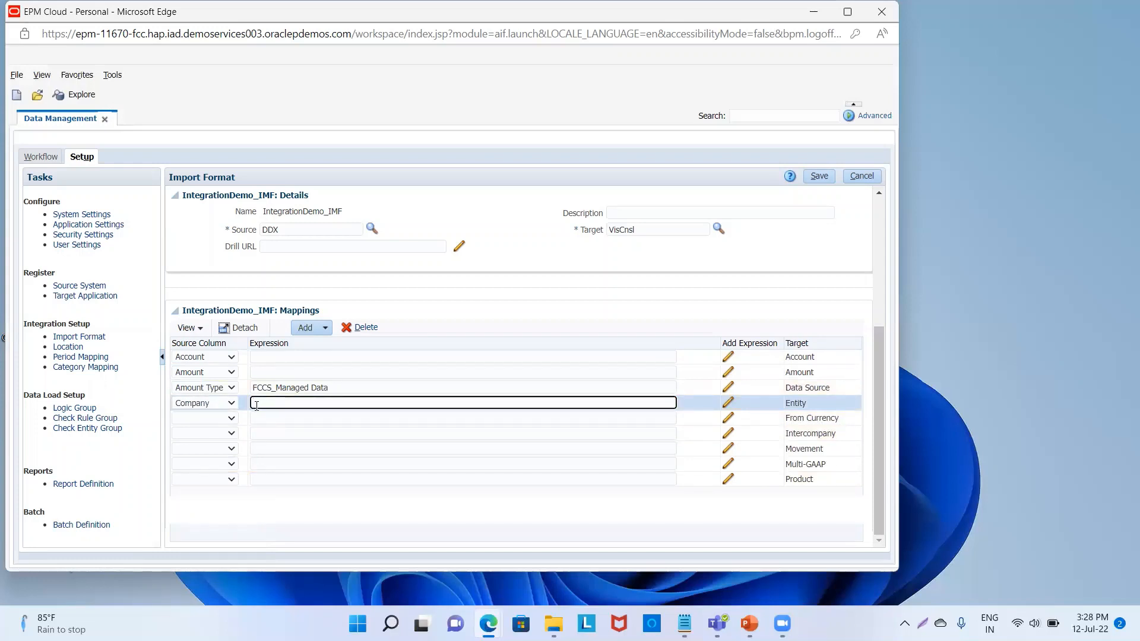
type("C_100")
left_click(818, 176)
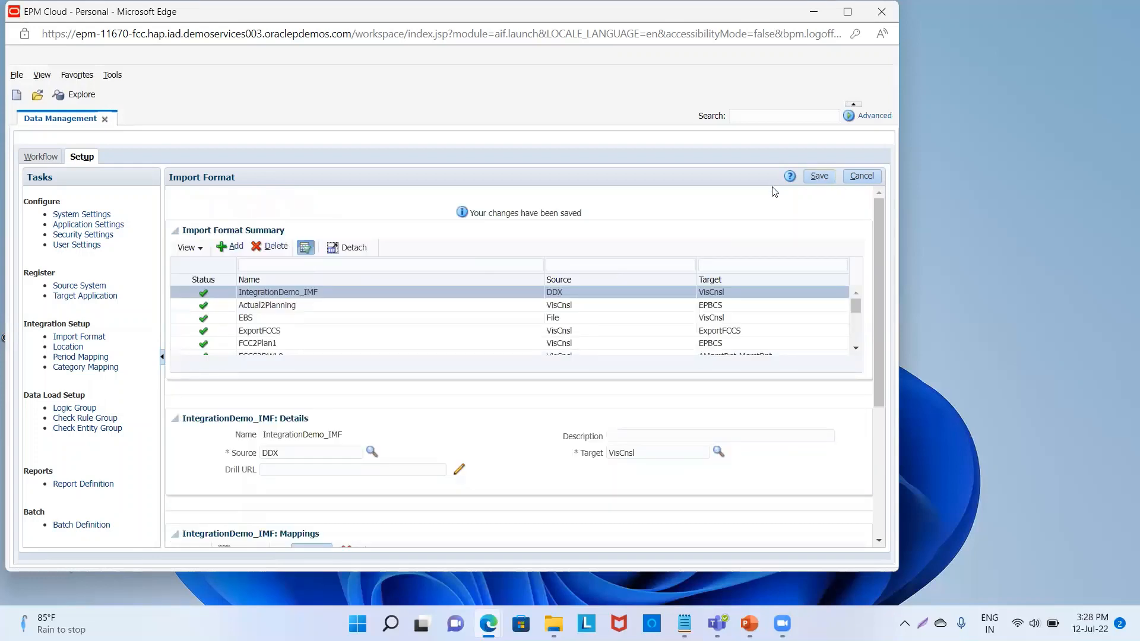
Map the From Currency target to the Currency Type source column with the expression Entity Currency and save the import format
left_click_drag(881, 348, 896, 463)
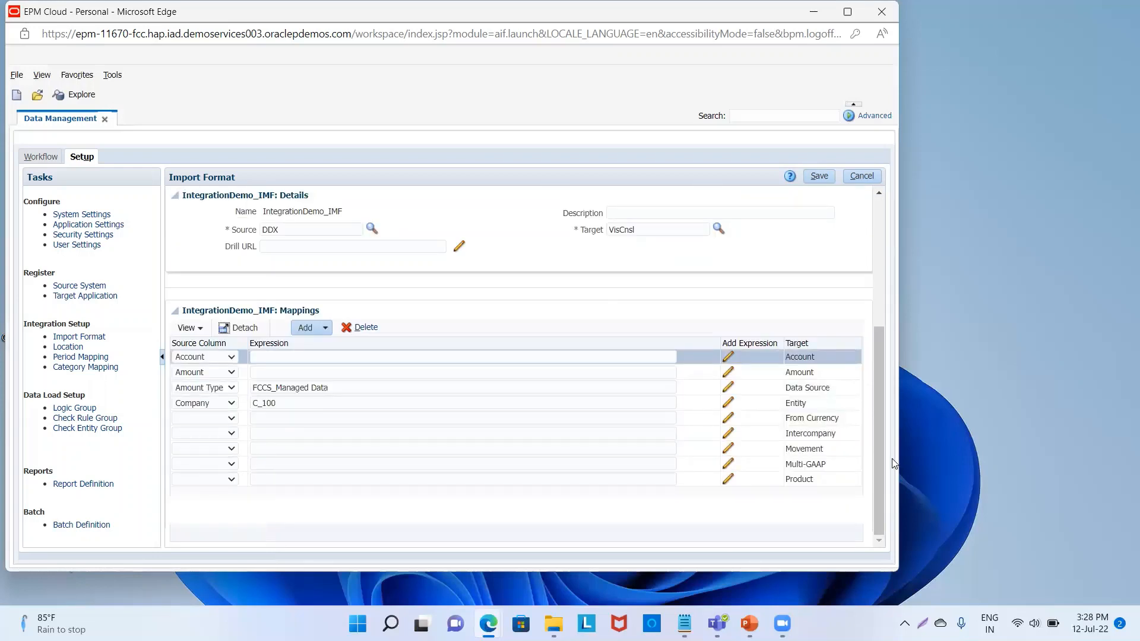
left_click(231, 419)
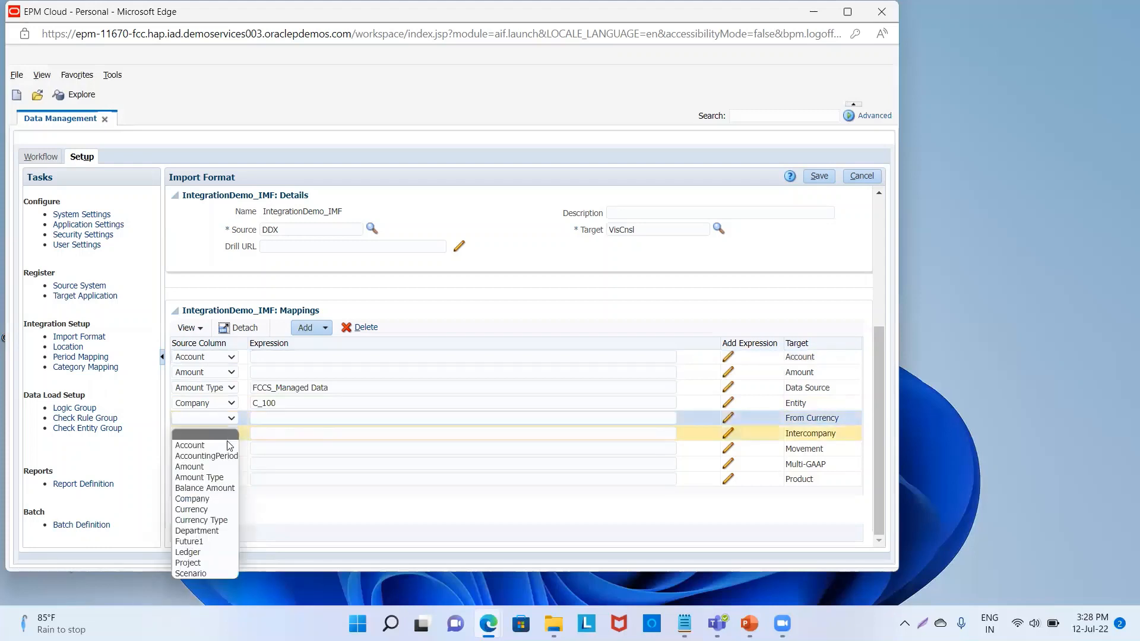
left_click(224, 520)
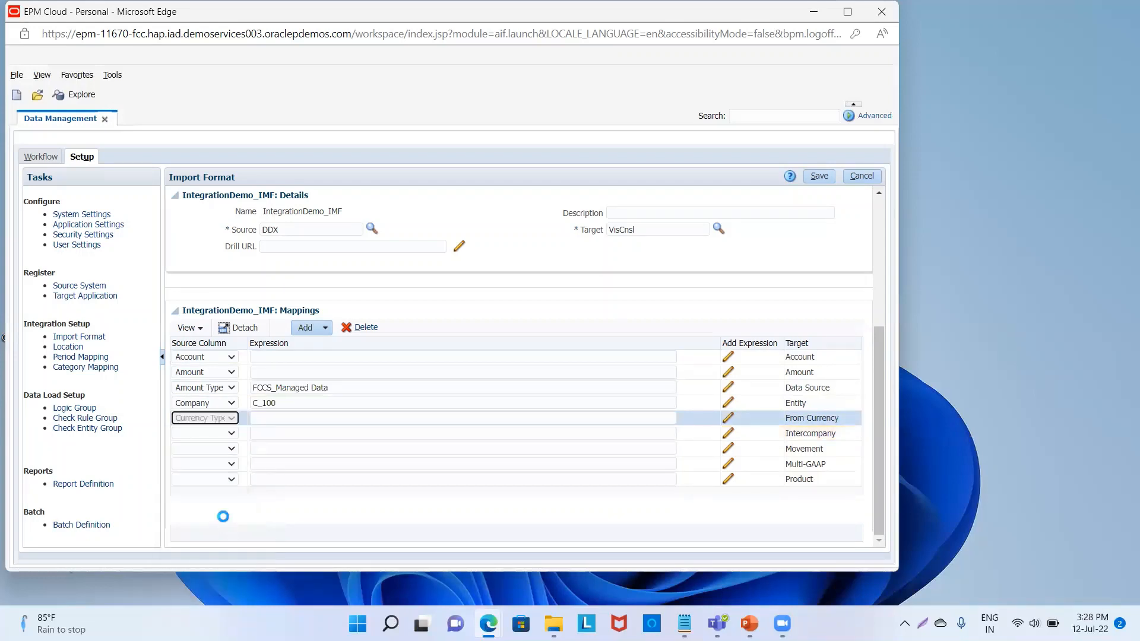
left_click(270, 420)
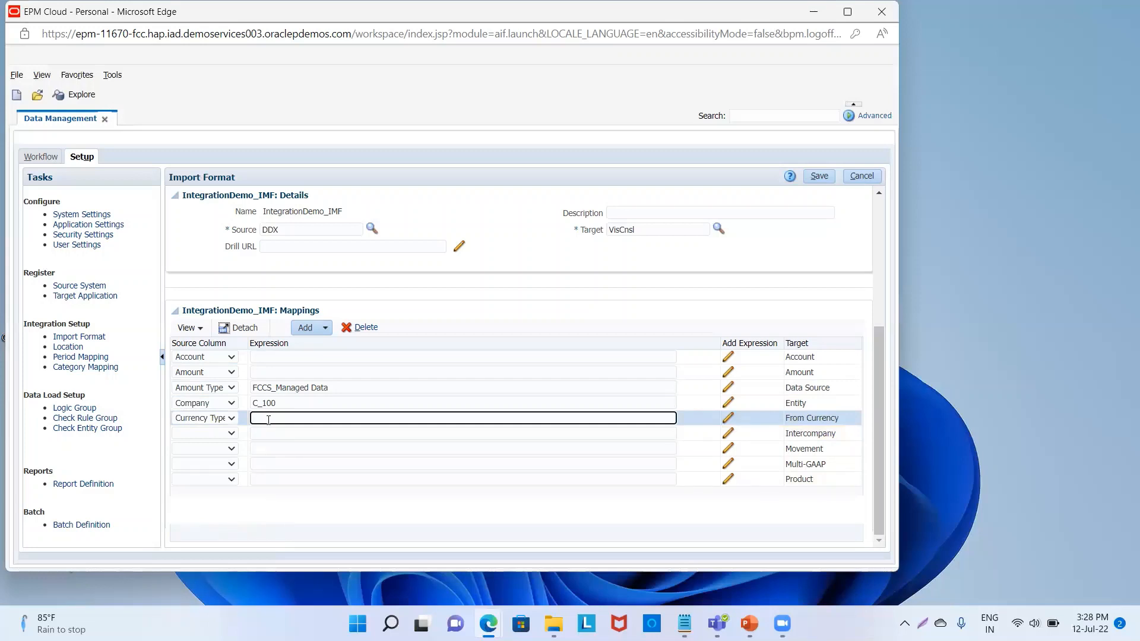
type("Entity Currency")
left_click(820, 176)
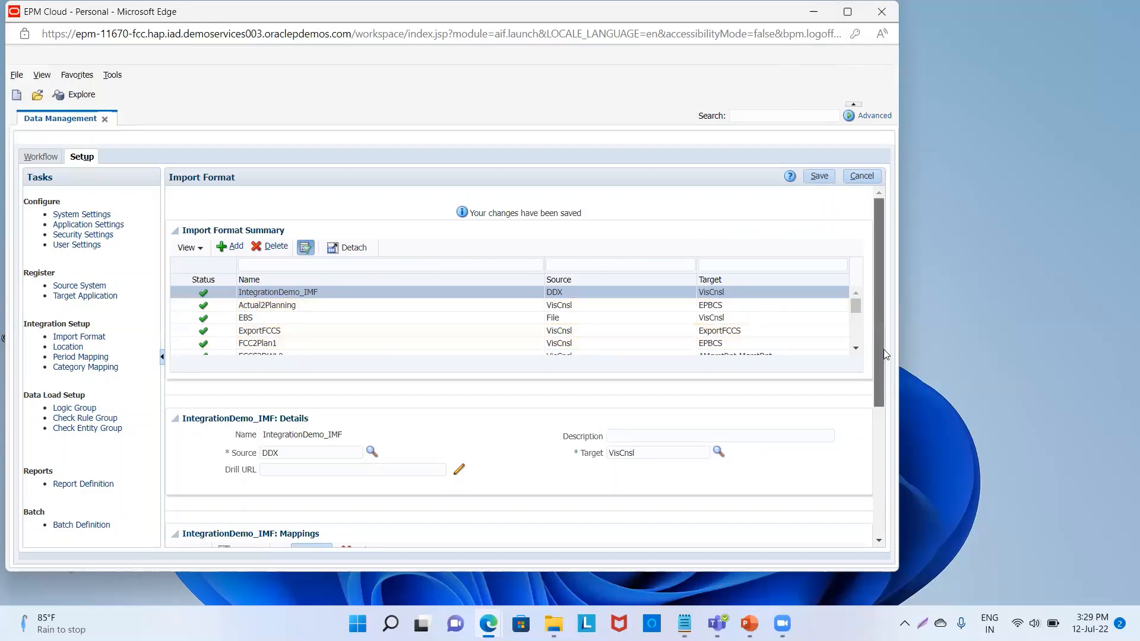
Map the Intercompany target to the Ledger source column with the expression FCCS_No Intercompany and save the import format
left_click_drag(884, 354, 878, 468)
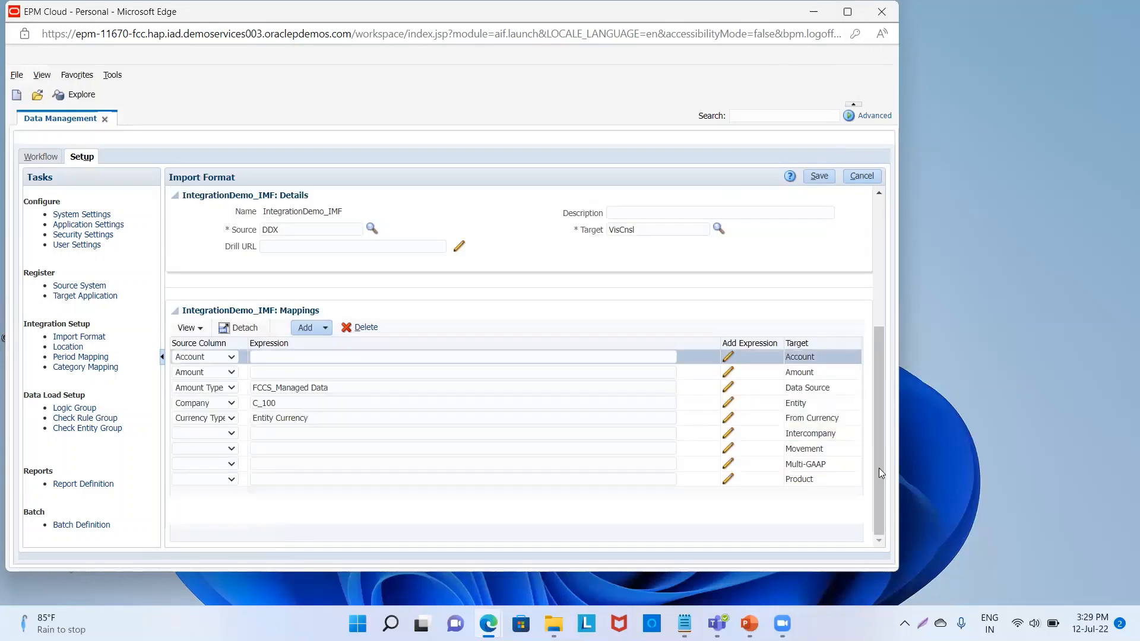
left_click(231, 434)
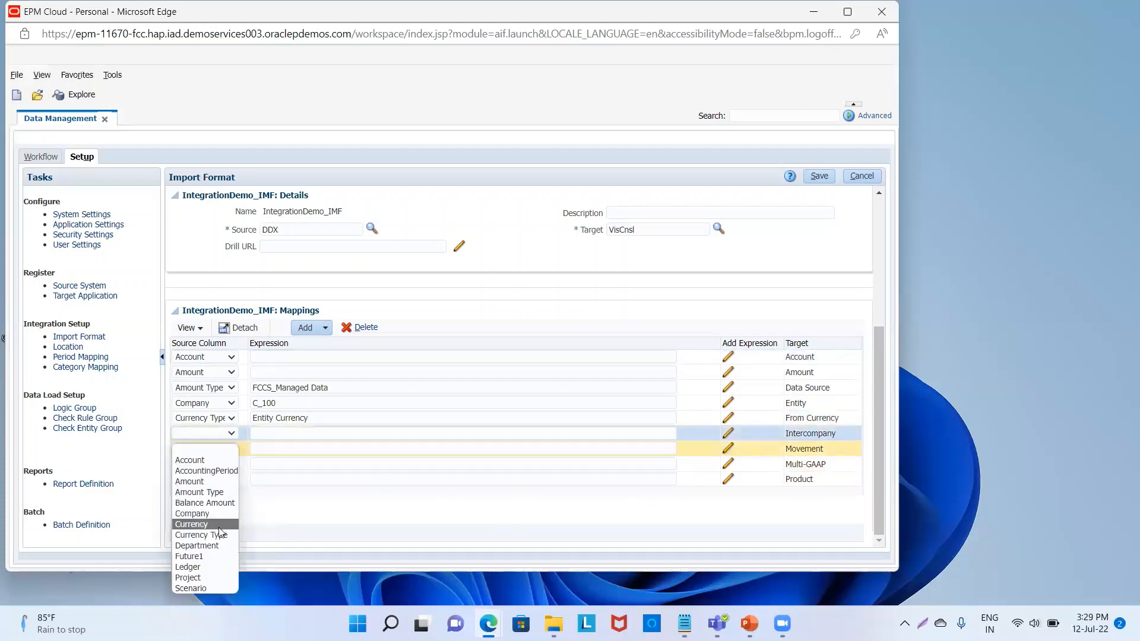
left_click(207, 567)
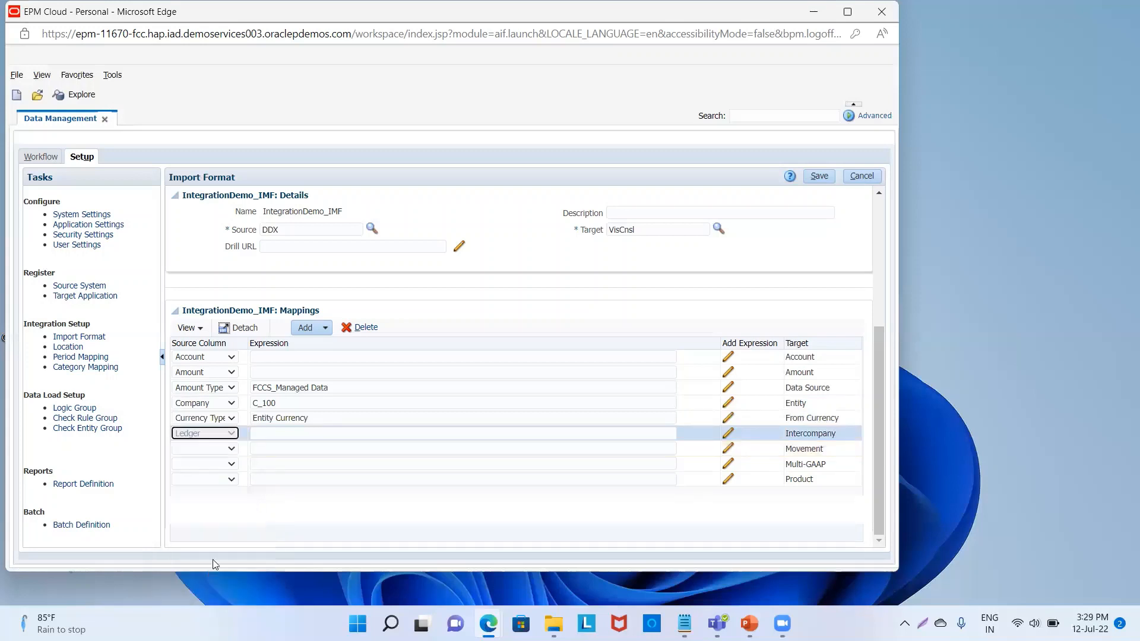
left_click(275, 436)
type("FCCS")
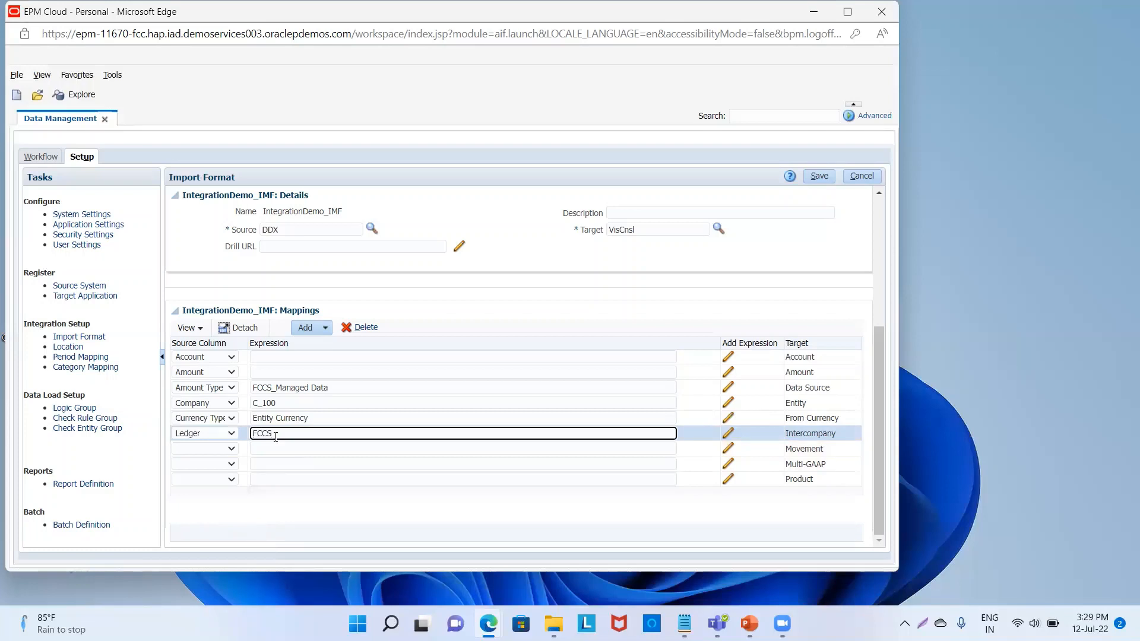
type("_No Intercompany")
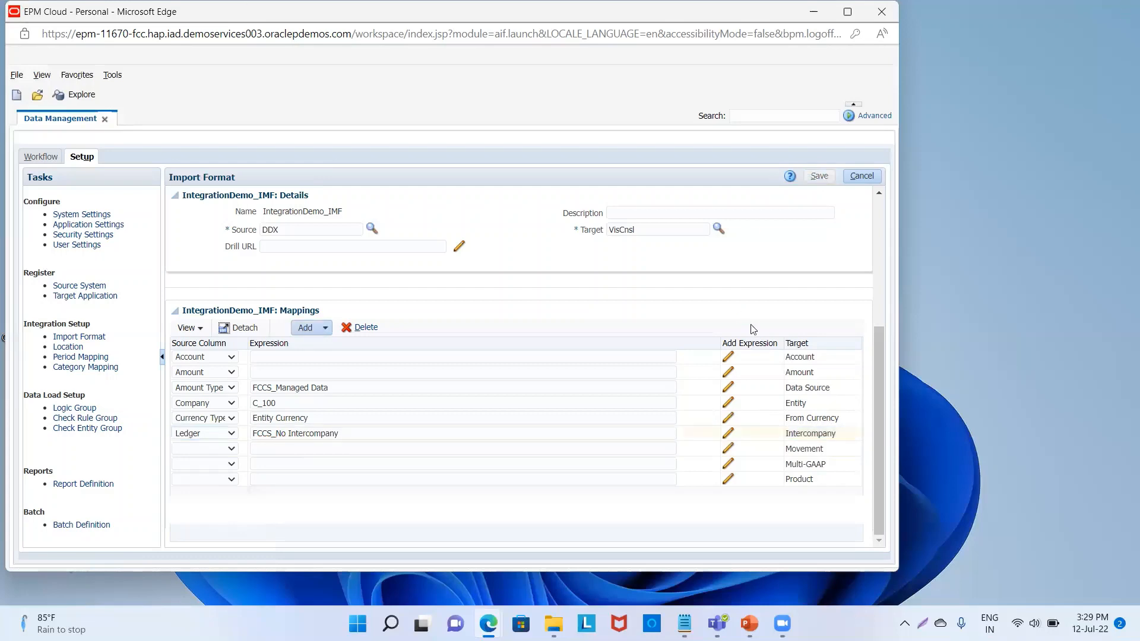
Map the Movement target to the Project source column with the expression FCCS_No Movement and save the import format
left_click_drag(879, 320, 891, 464)
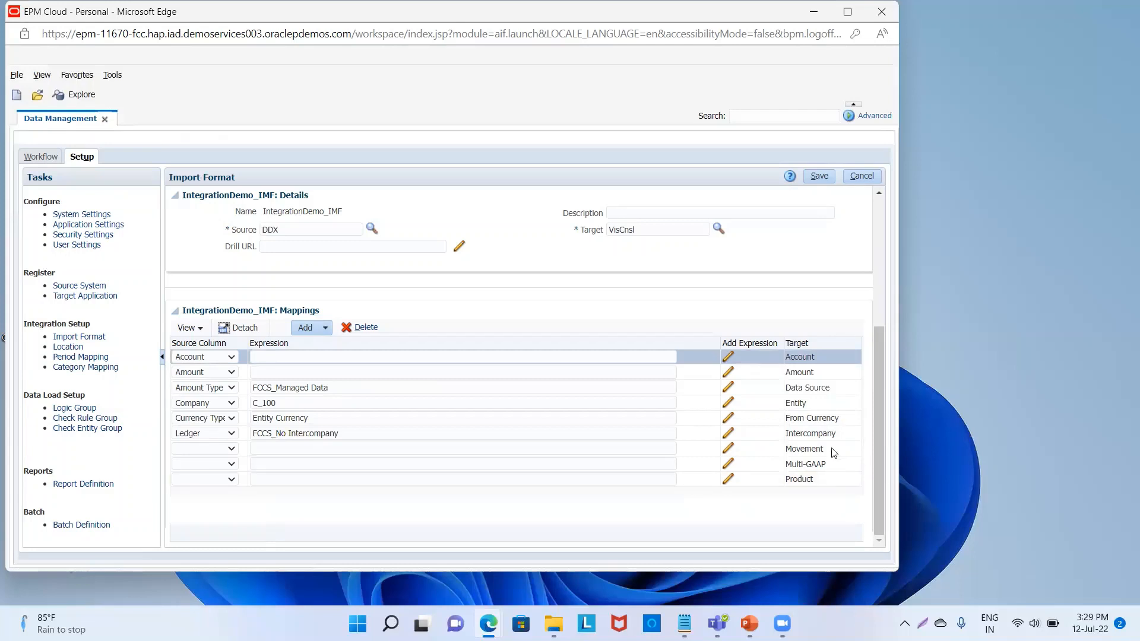
left_click(232, 449)
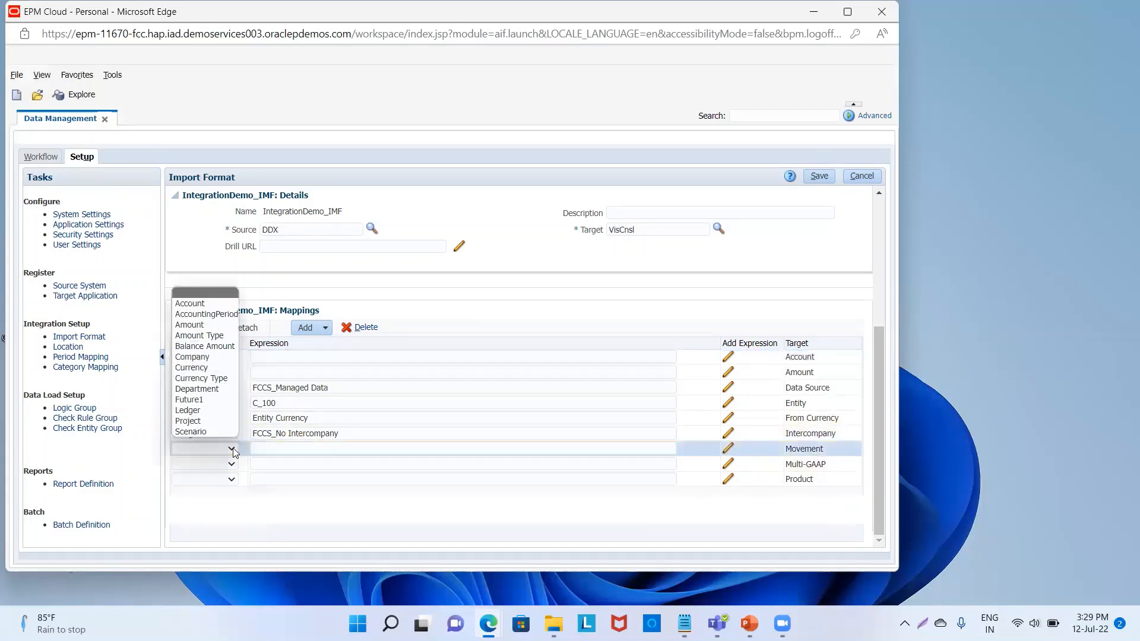
left_click(196, 421)
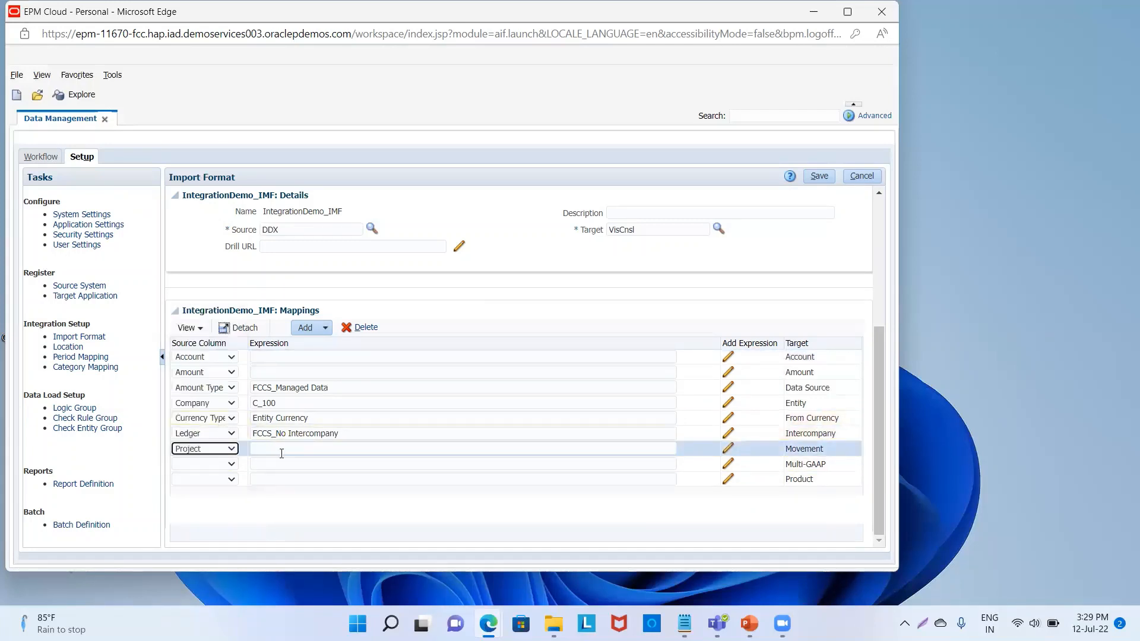
left_click(281, 452)
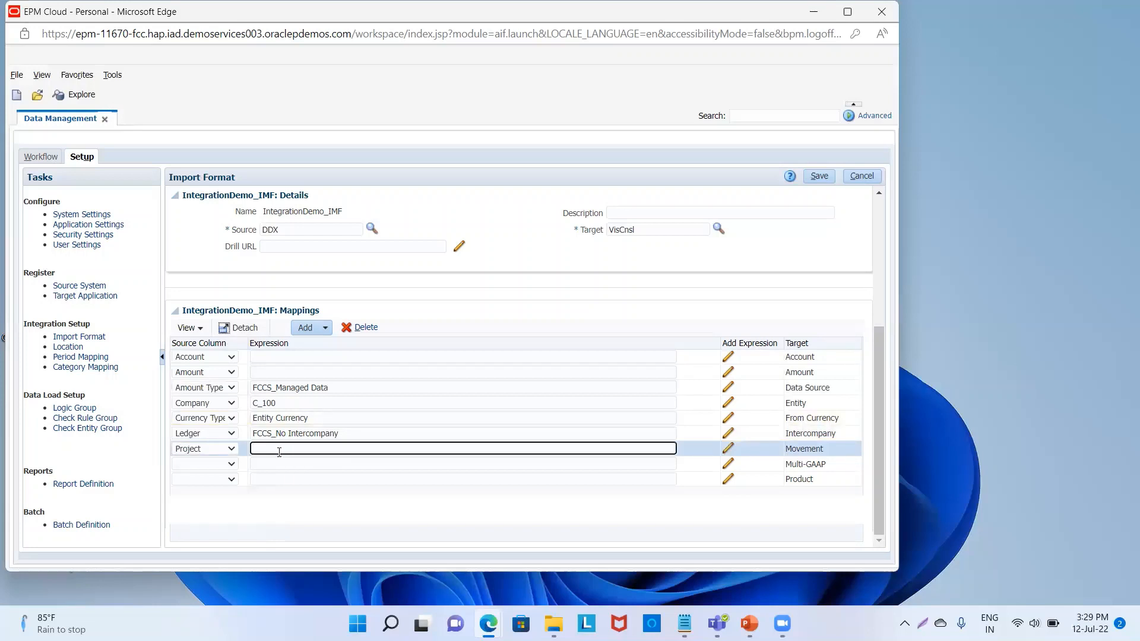
type("FCCS_No Movement")
left_click(822, 176)
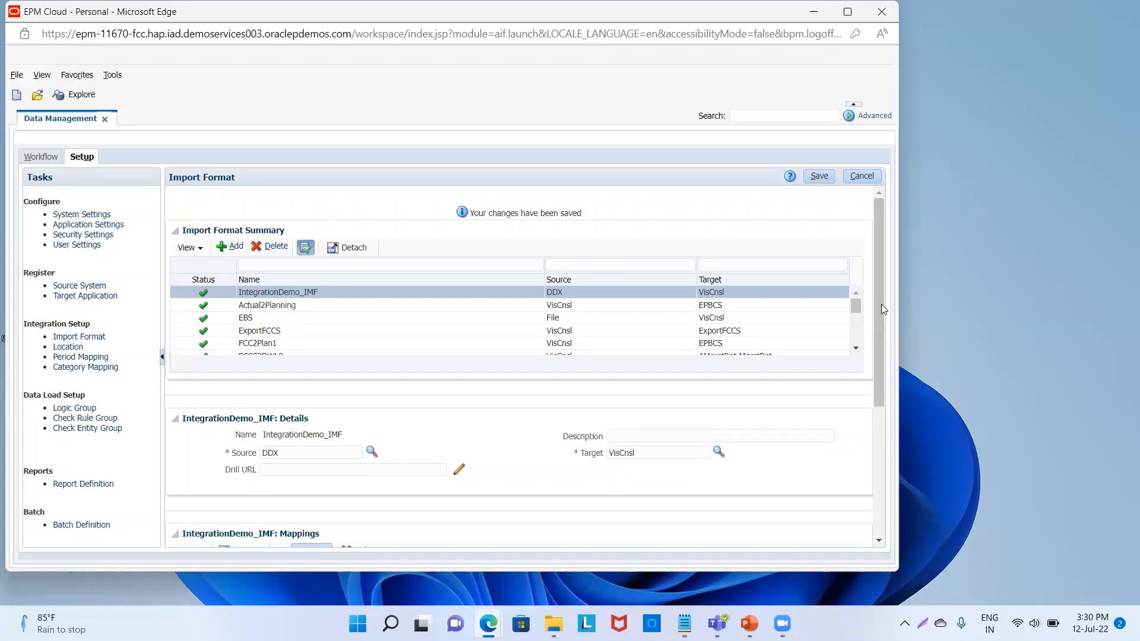
Map the Multi-GAAP target to the Project source column with the expression FCCS_Local GAAP and save the import format
left_click_drag(881, 304, 871, 480)
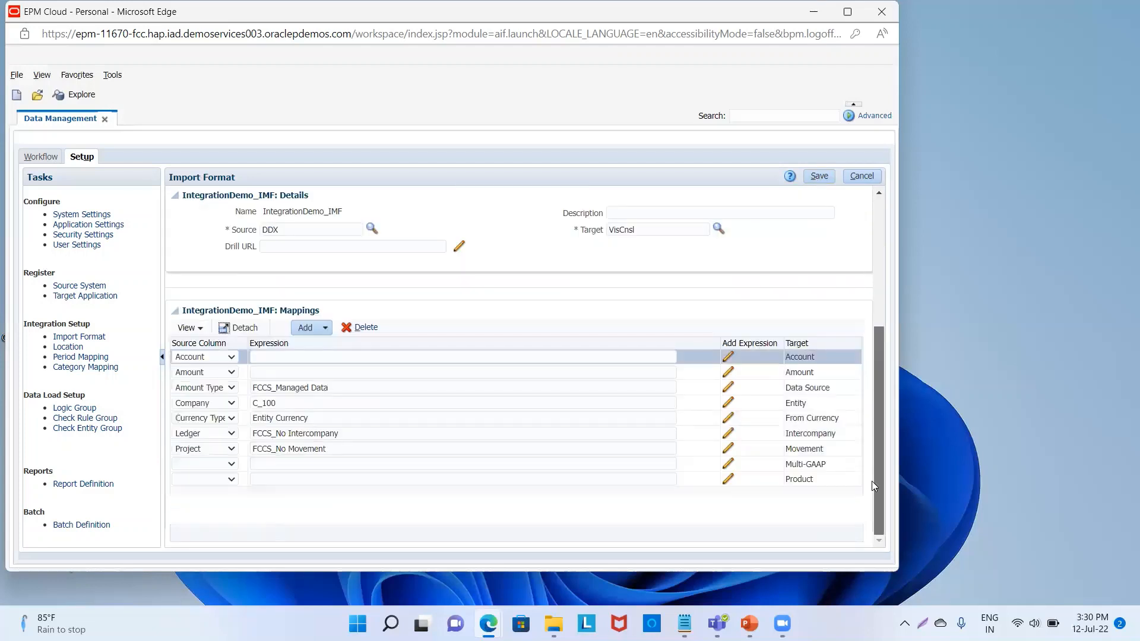
left_click(231, 464)
left_click(211, 441)
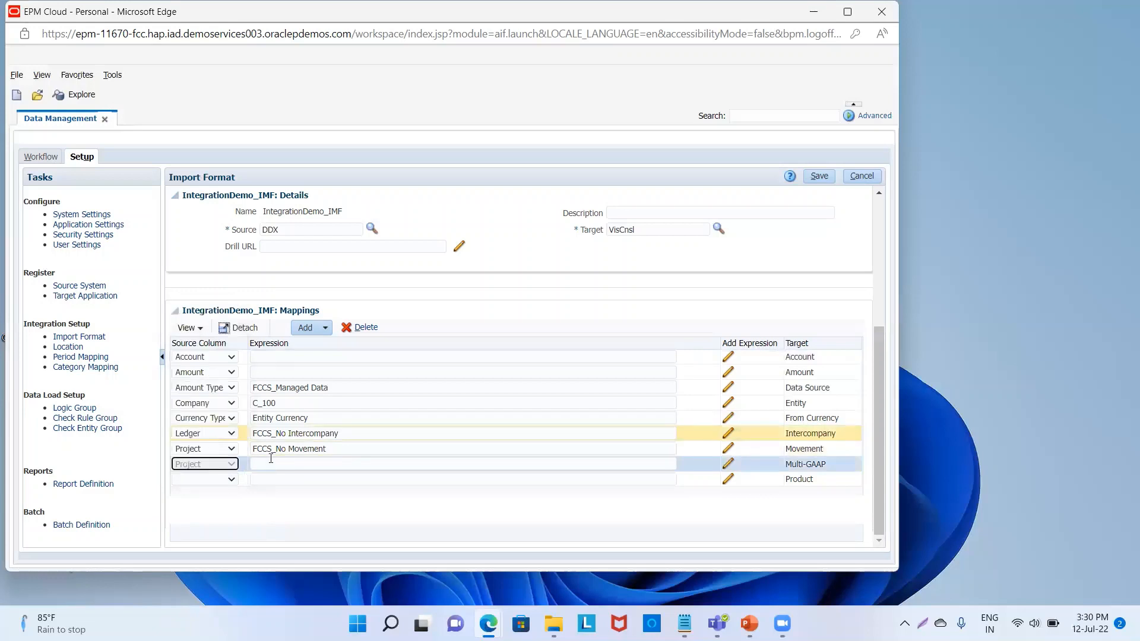
left_click(298, 467)
type("F")
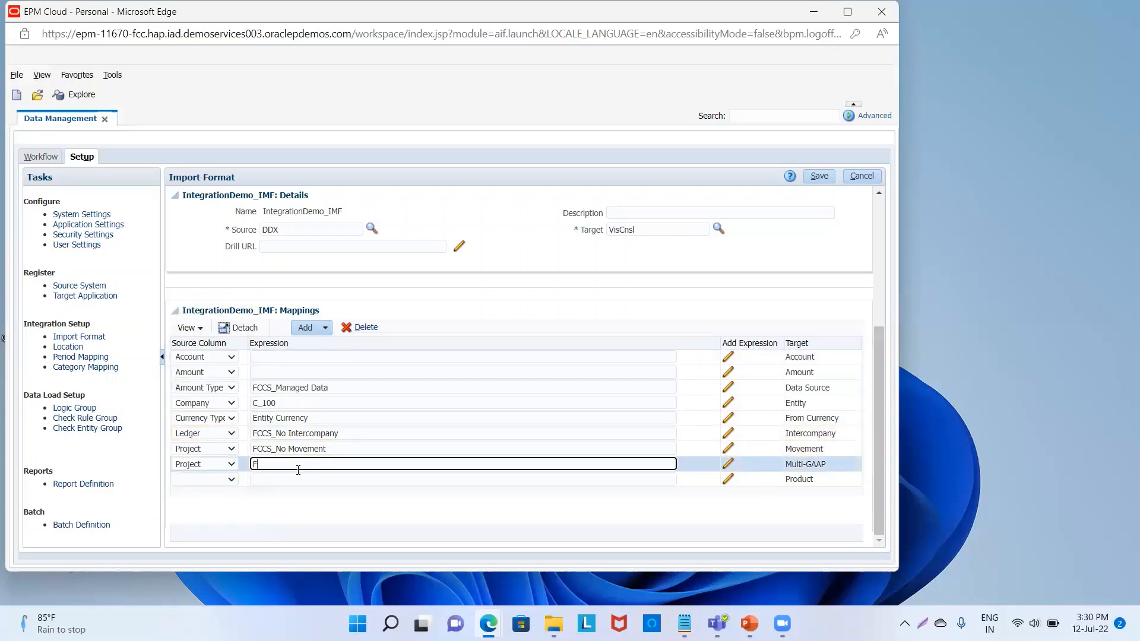
type("CCS_Local Gaa")
key("BackSpace")
key("BackSpace")
type("AAP")
left_click(819, 177)
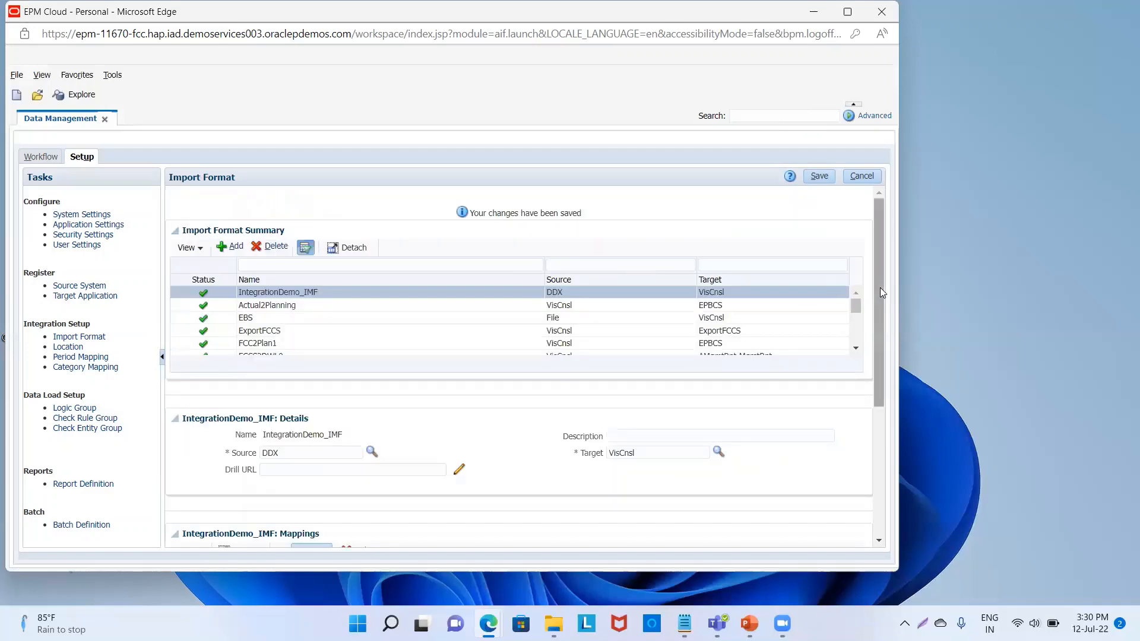
Map the Product target to the Project source column and save the import format
scroll(880, 293, "down", 4)
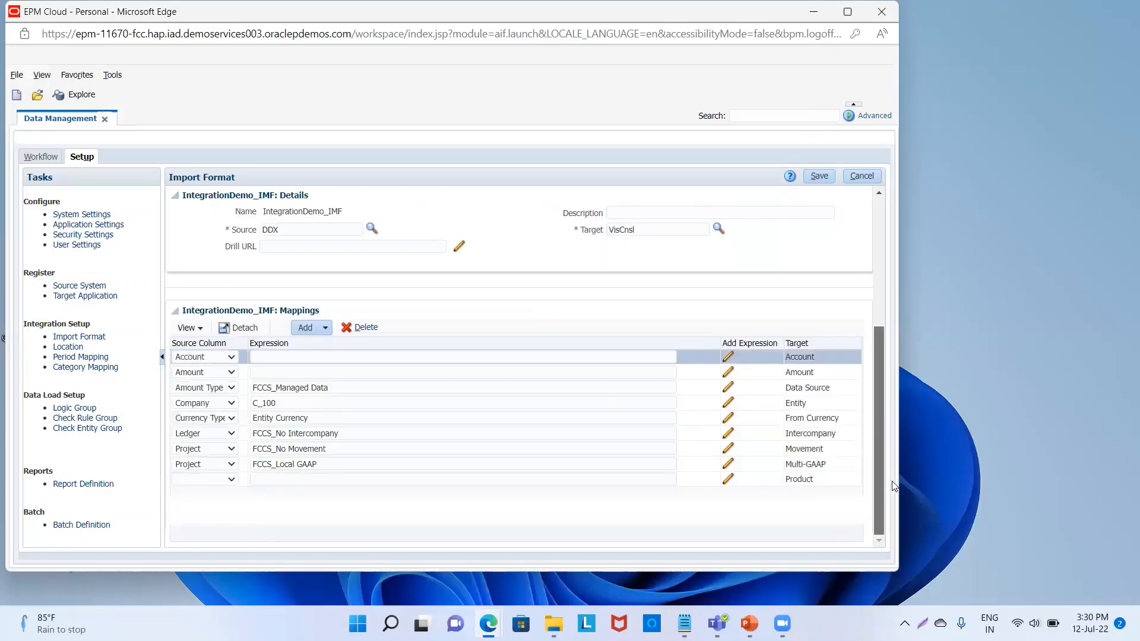
left_click(228, 479)
left_click(216, 453)
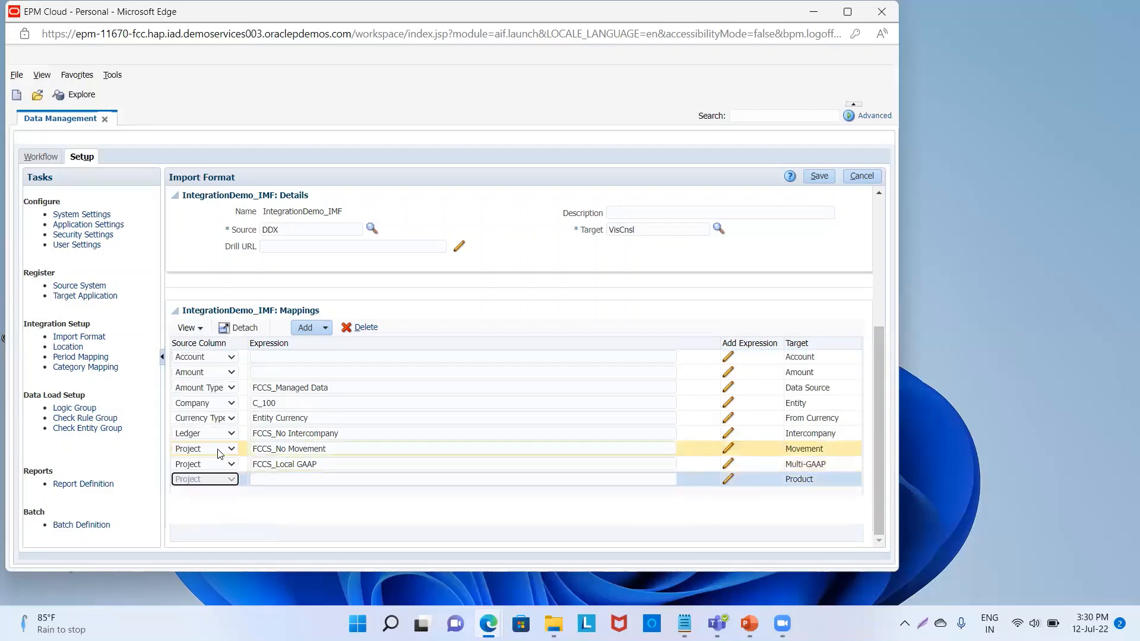
left_click(278, 479)
type("No")
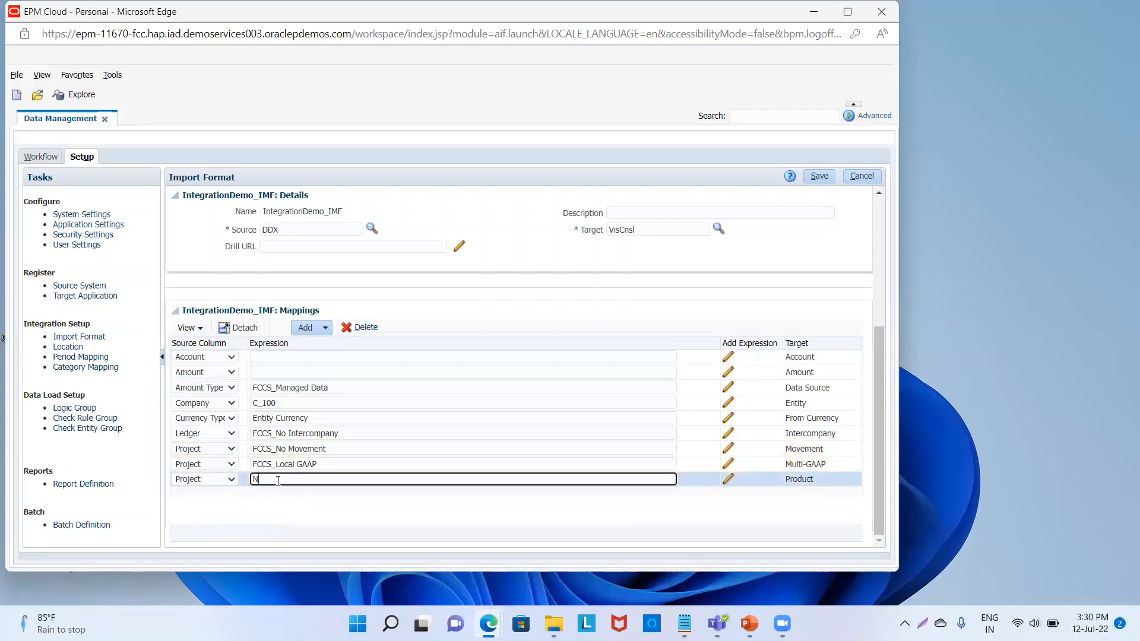
key("BackSpace")
key("BackSpace")
left_click(821, 177)
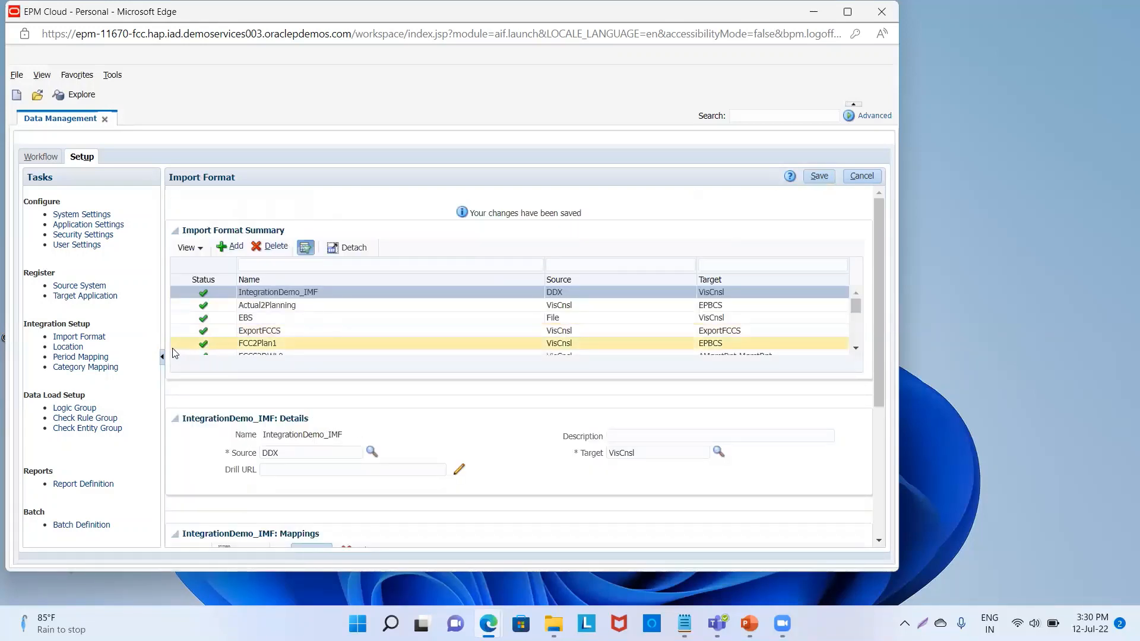
Add a new location in the integration setup and name it Integration demo_Loc
left_click(75, 347)
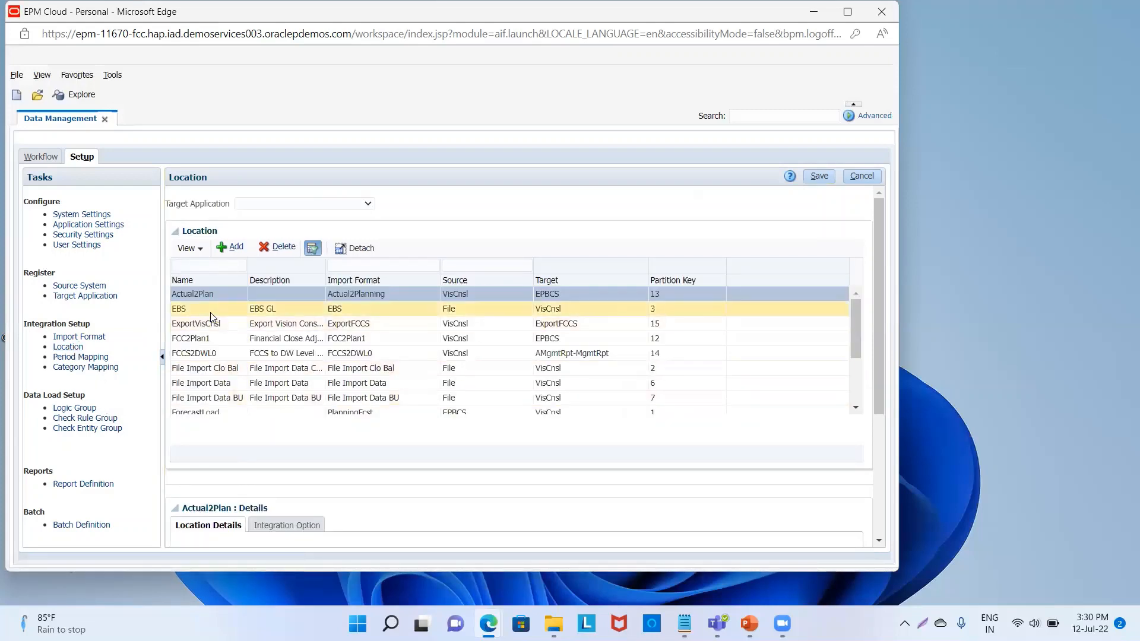
left_click(230, 247)
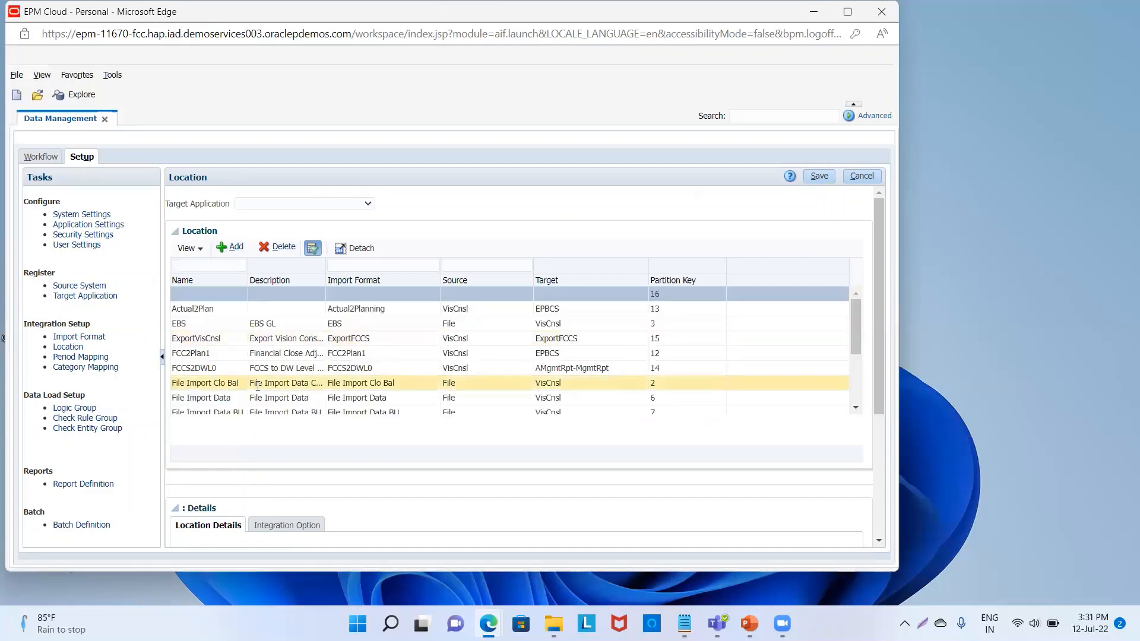
left_click_drag(880, 290, 878, 474)
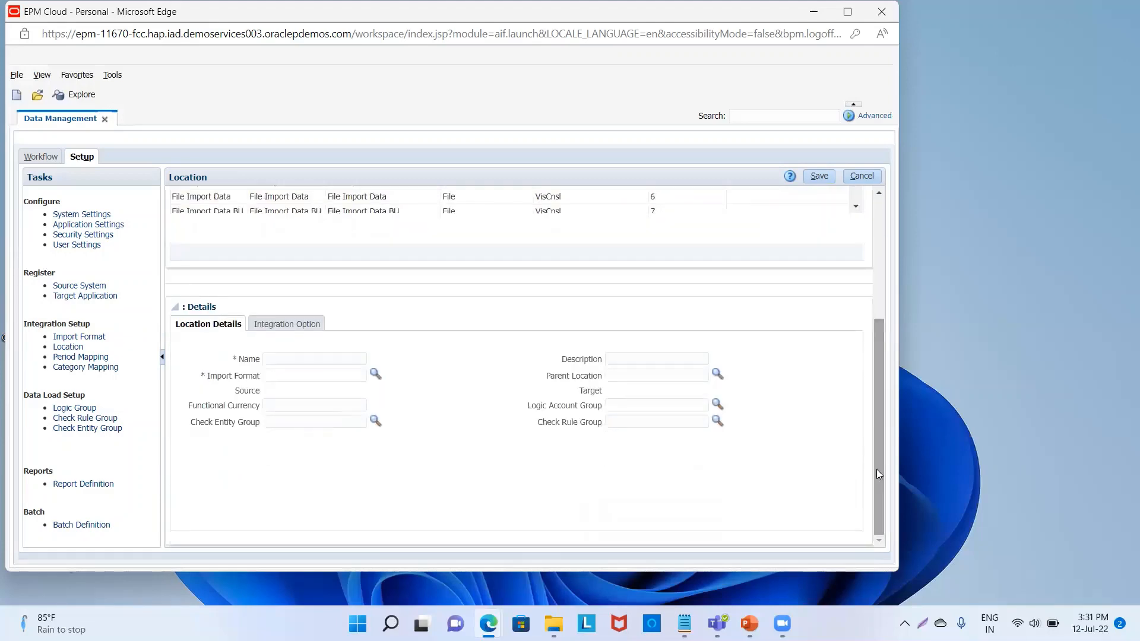
left_click(327, 359)
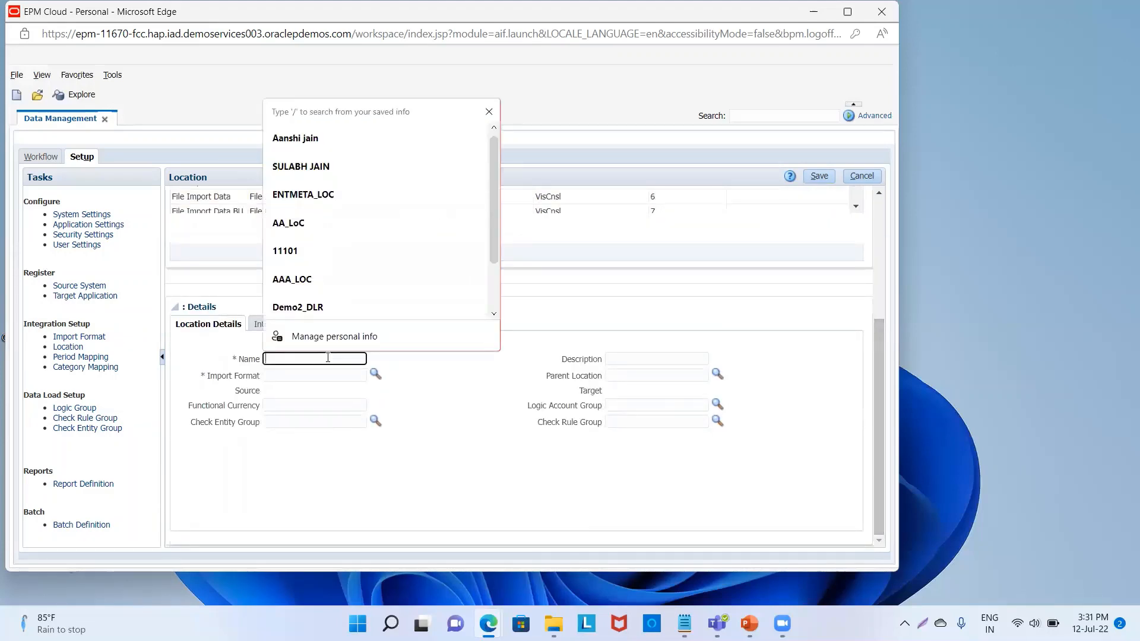
type("Int")
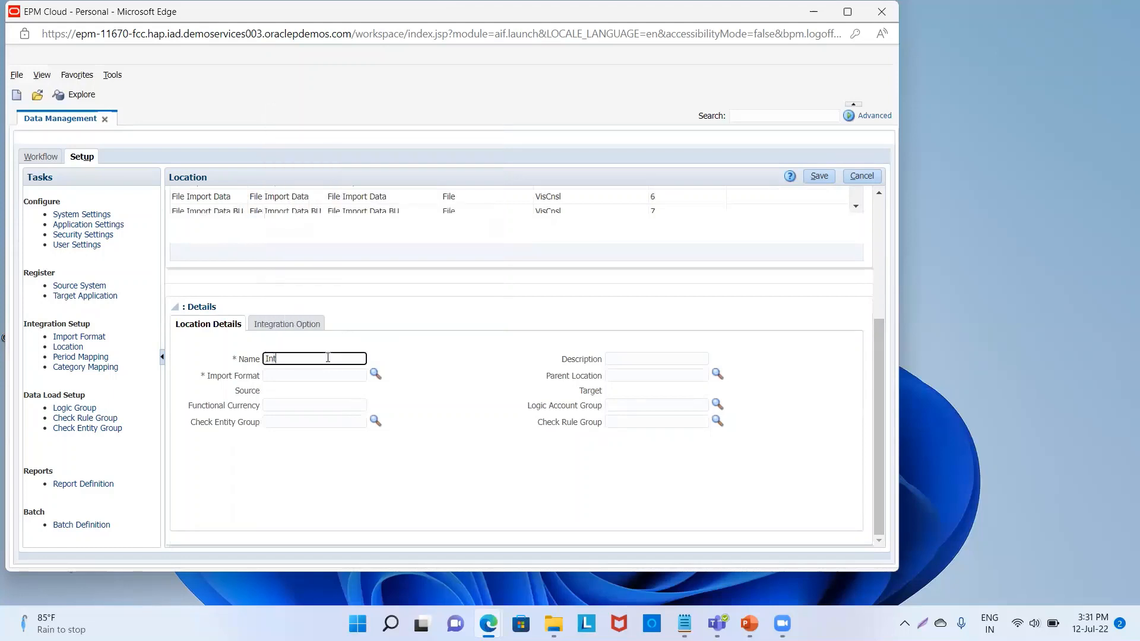
type("egration demo Loc")
key("Tab")
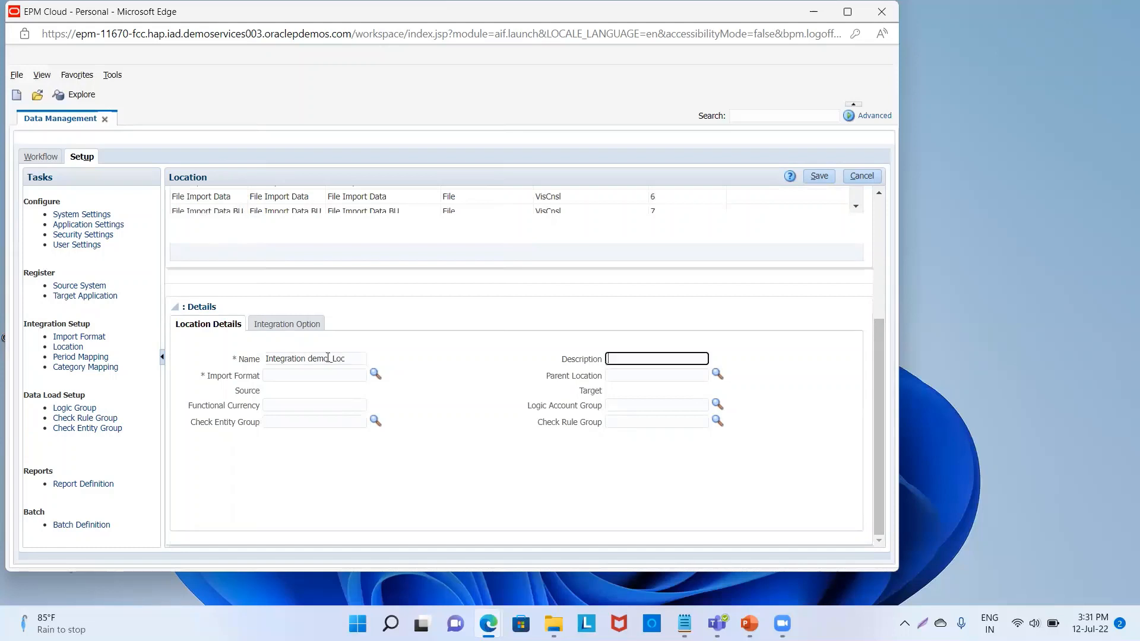
key("Tab")
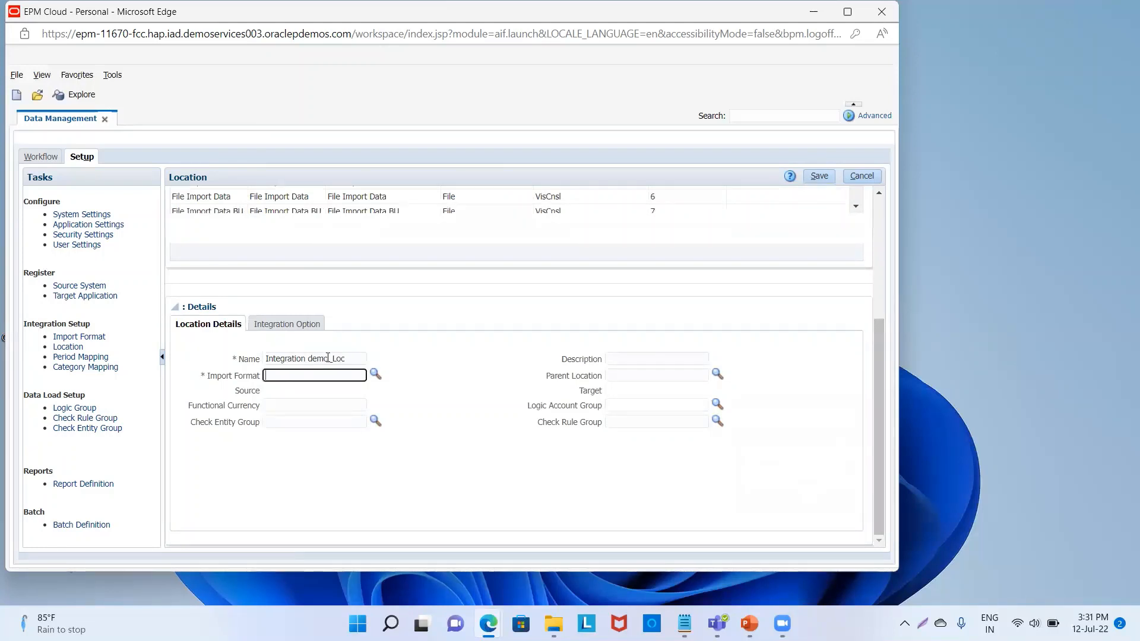
Assign the IntegrationDemo_IMF import format to the new location and save the location
left_click(375, 374)
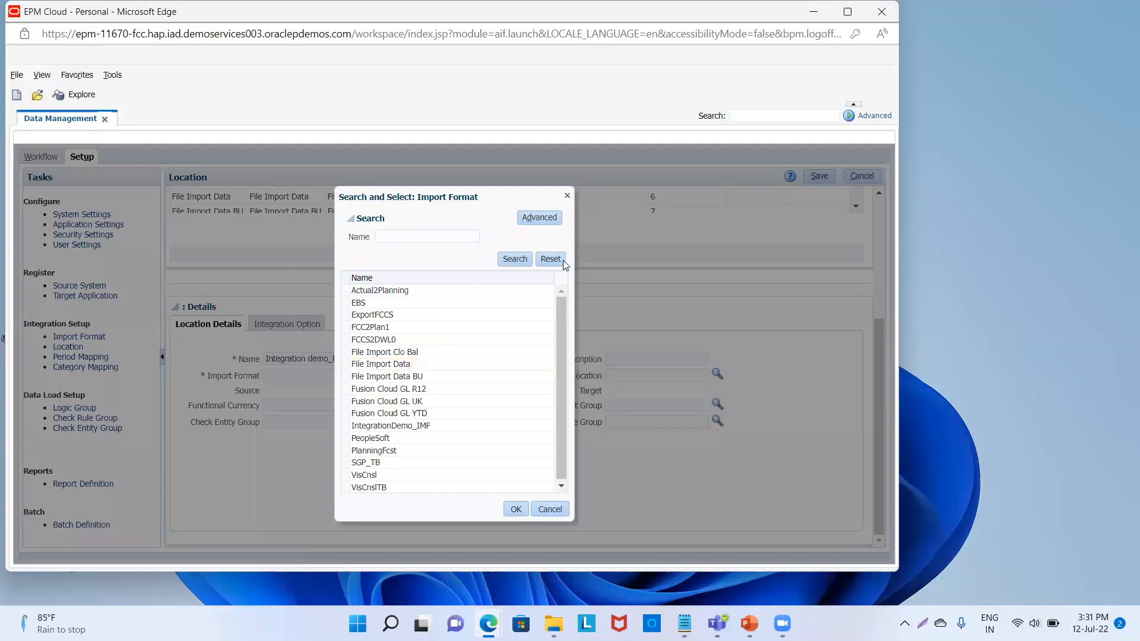
left_click(552, 262)
left_click(437, 426)
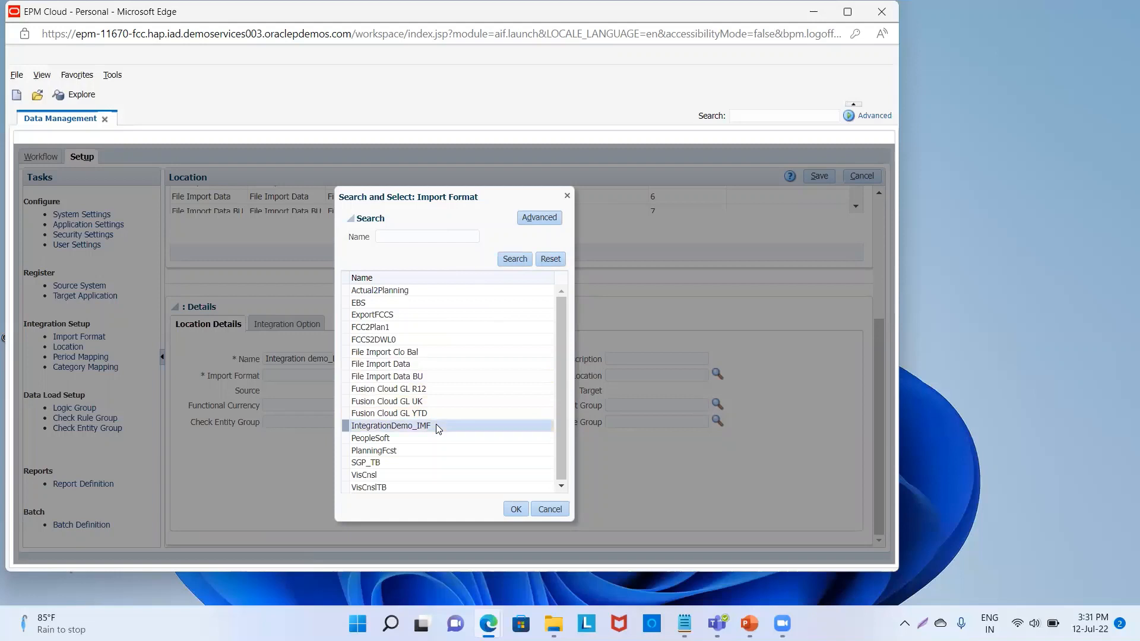
left_click(516, 512)
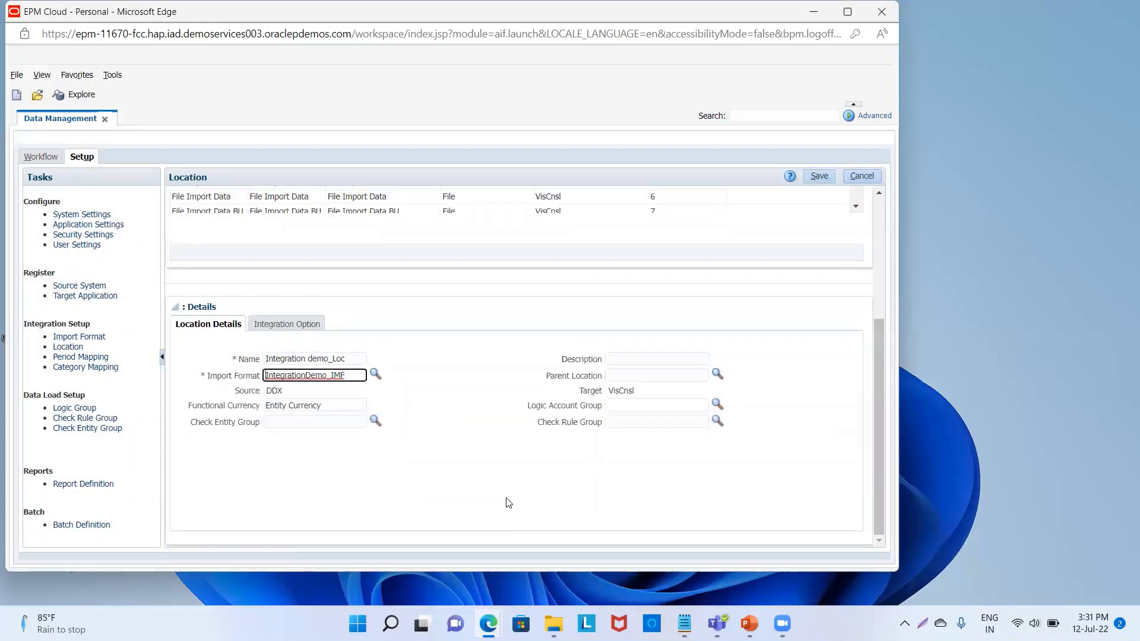
key("Tab")
key("Tab")
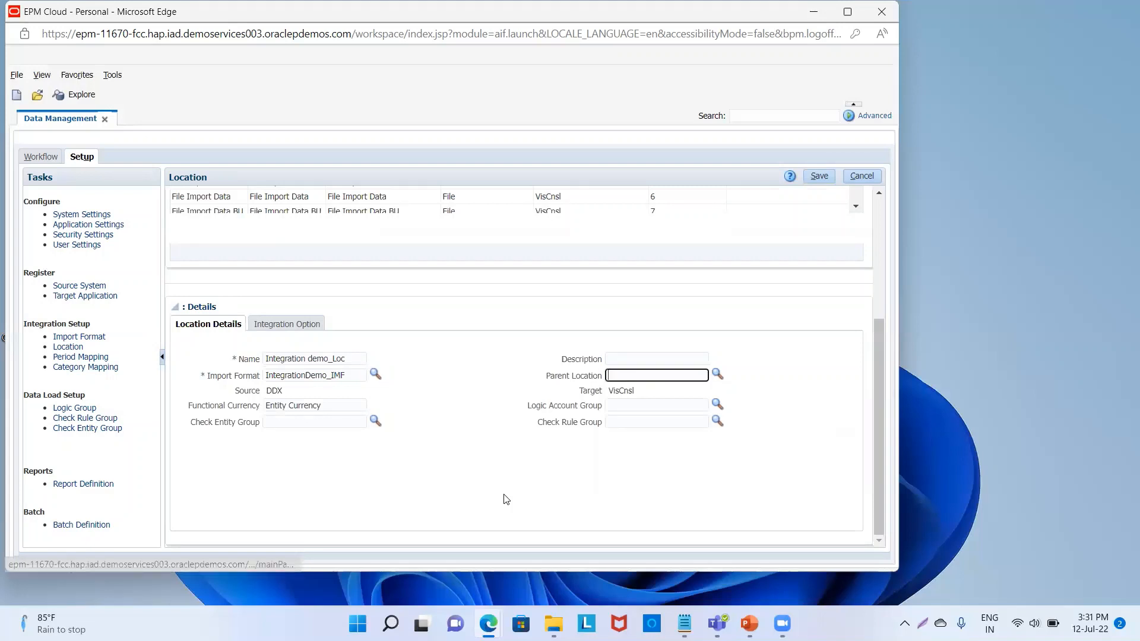
key("Tab")
key("Tab")
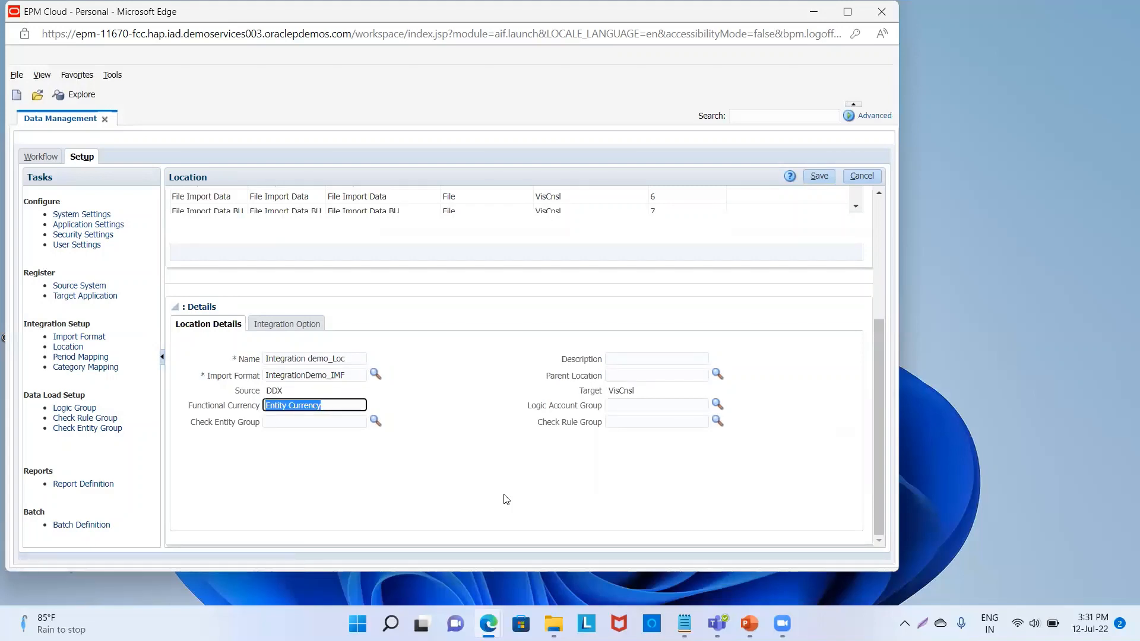
key("Tab")
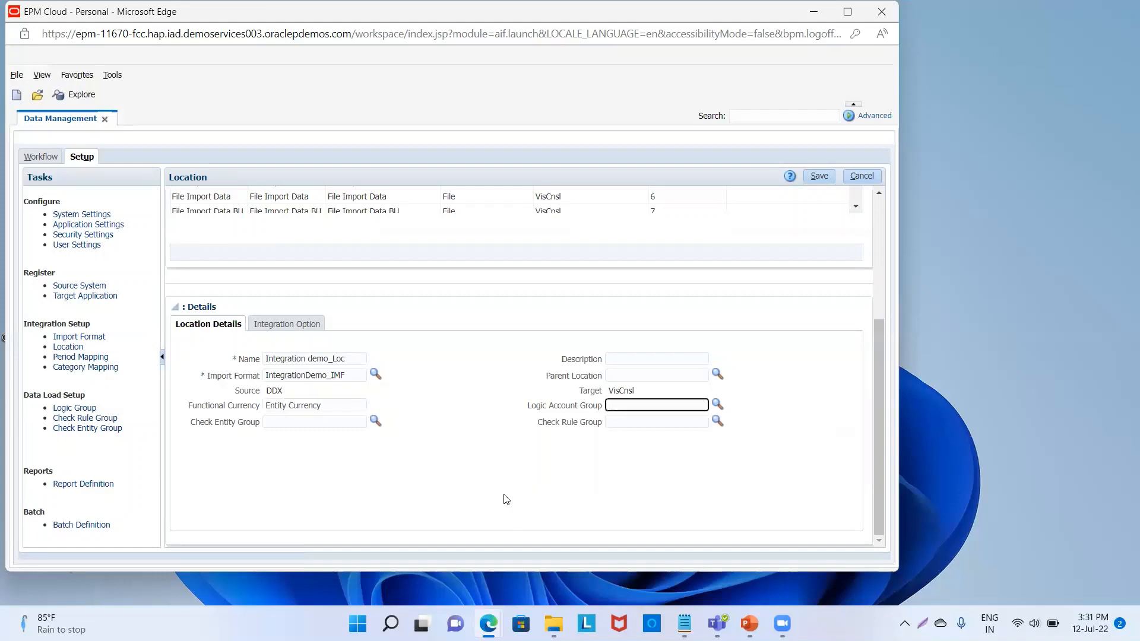
left_click(817, 176)
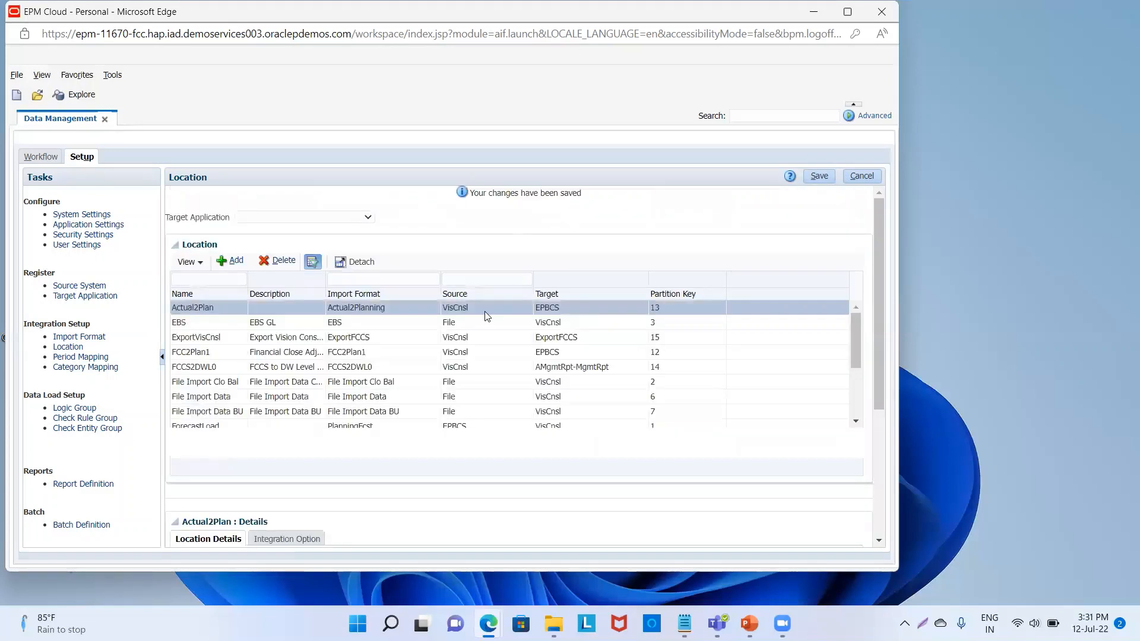
Open the data load mappings and choose Integration demo_Loc as the point-of-view location
left_click(57, 156)
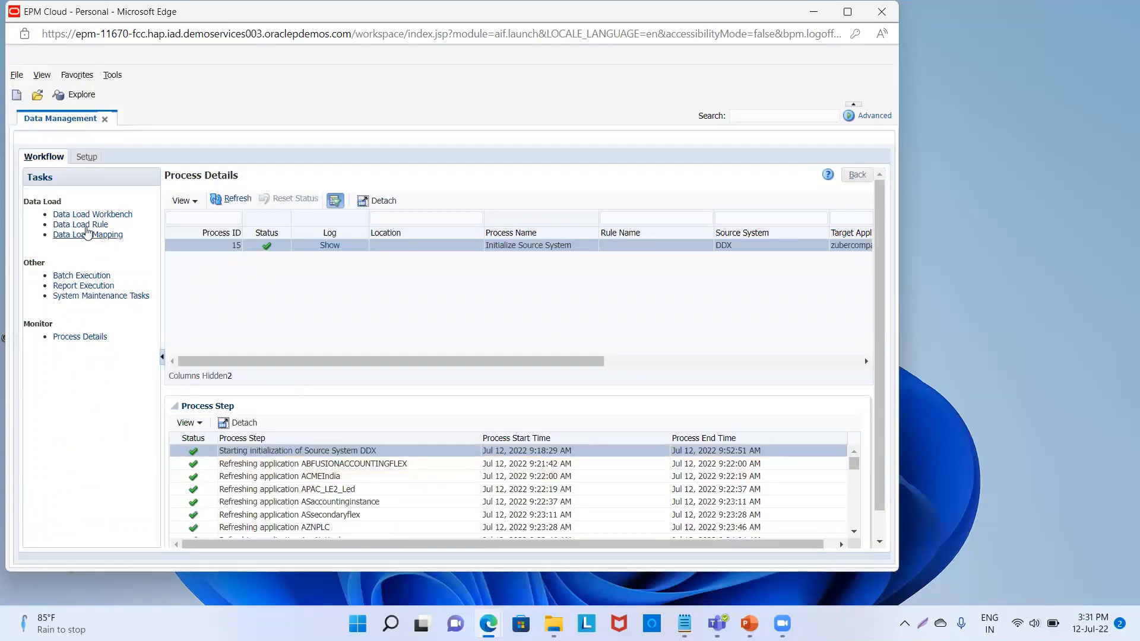
left_click(87, 235)
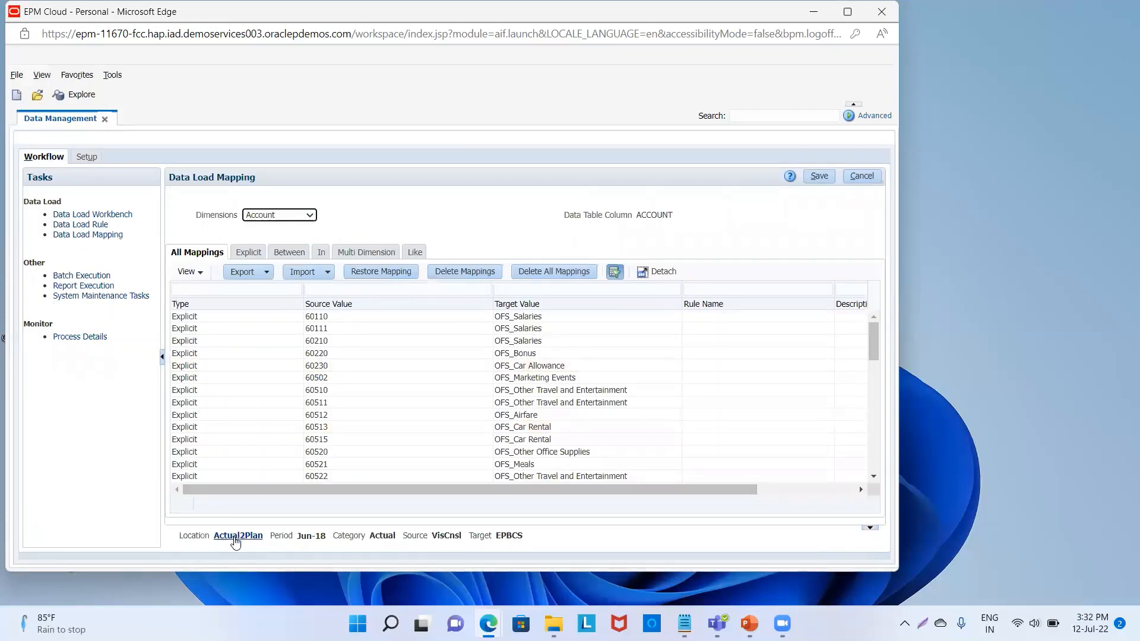
left_click(236, 536)
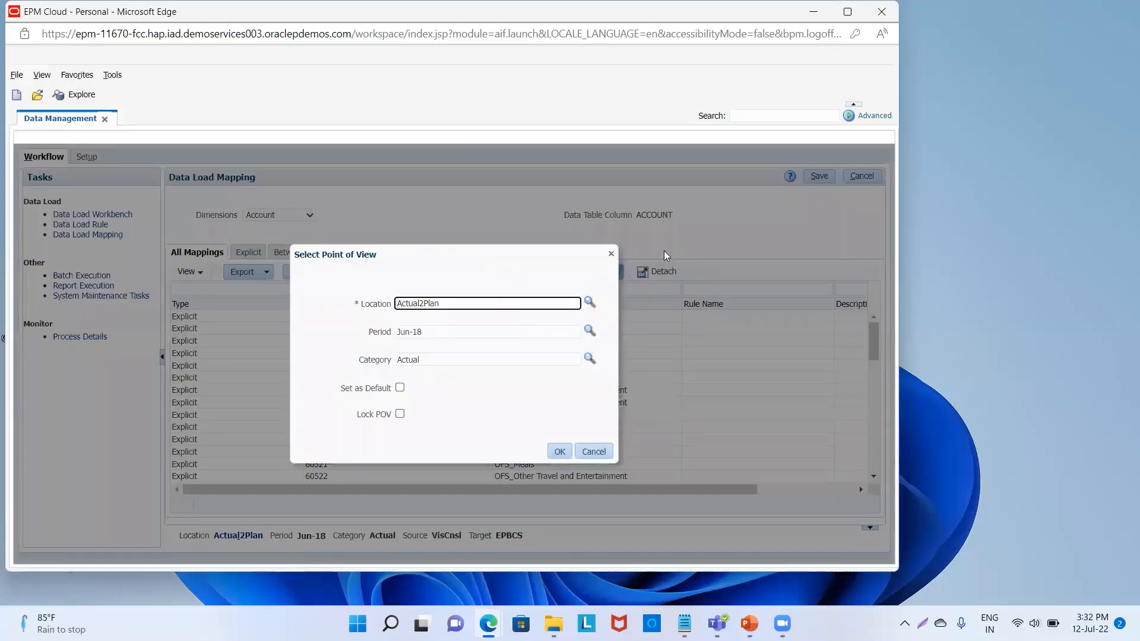
left_click(589, 304)
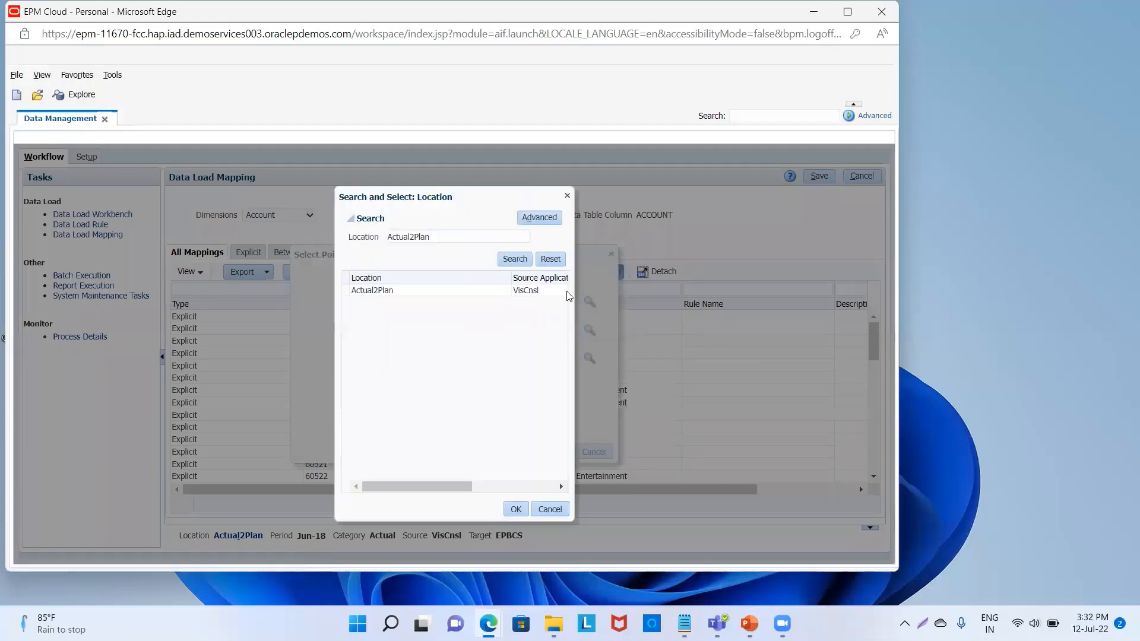
left_click(514, 259)
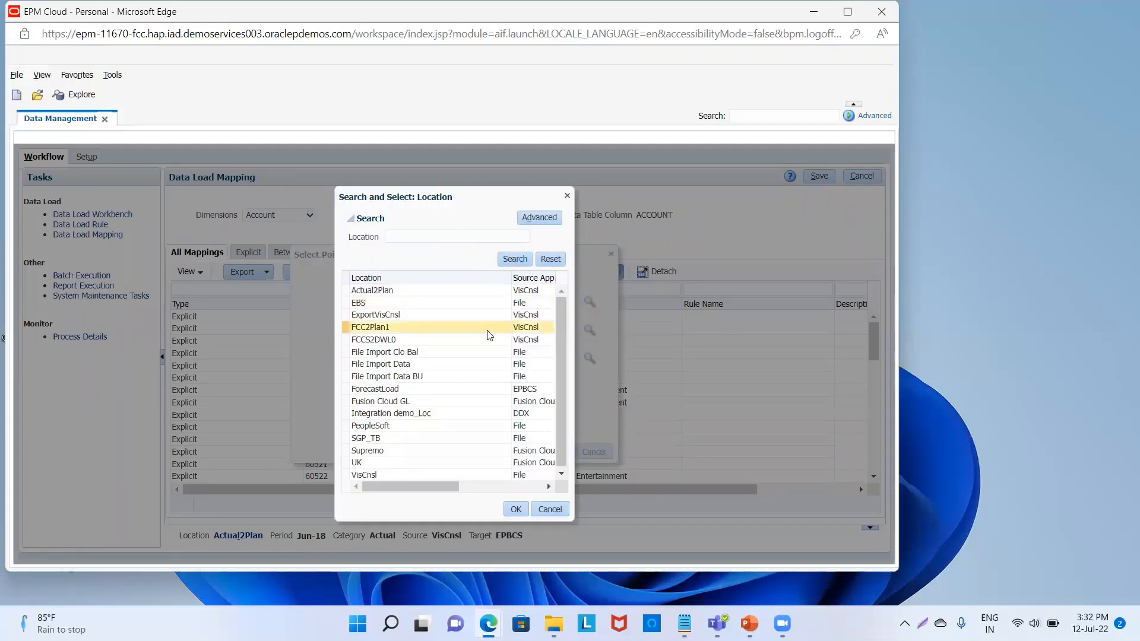
left_click(480, 414)
left_click(515, 509)
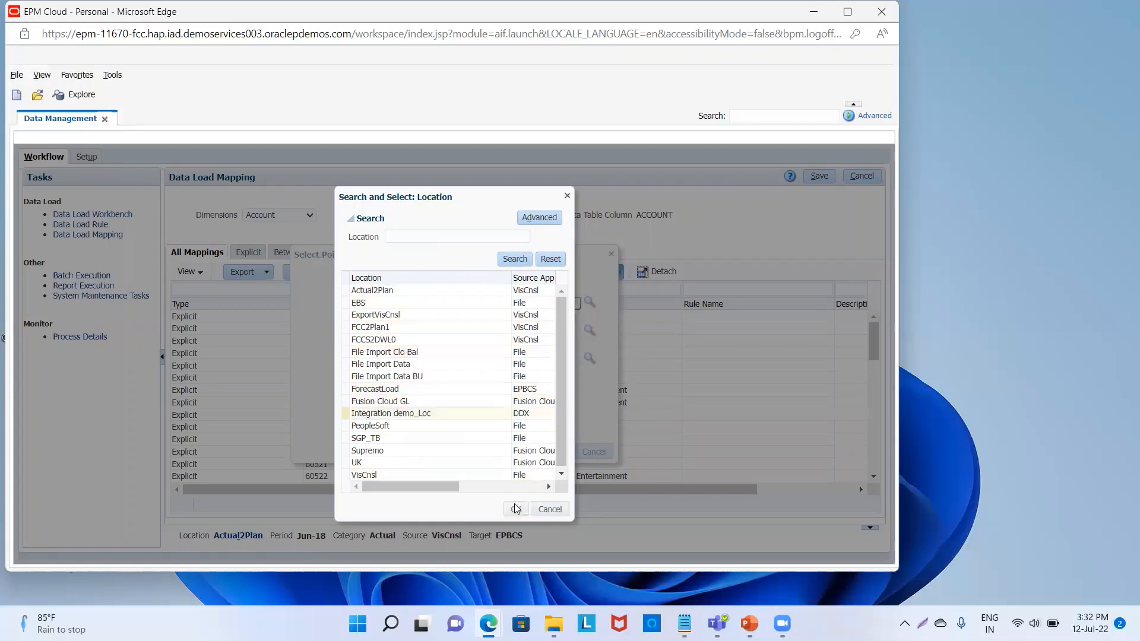
Set the point-of-view period to Dec-21 and apply the point of view
left_click(456, 332)
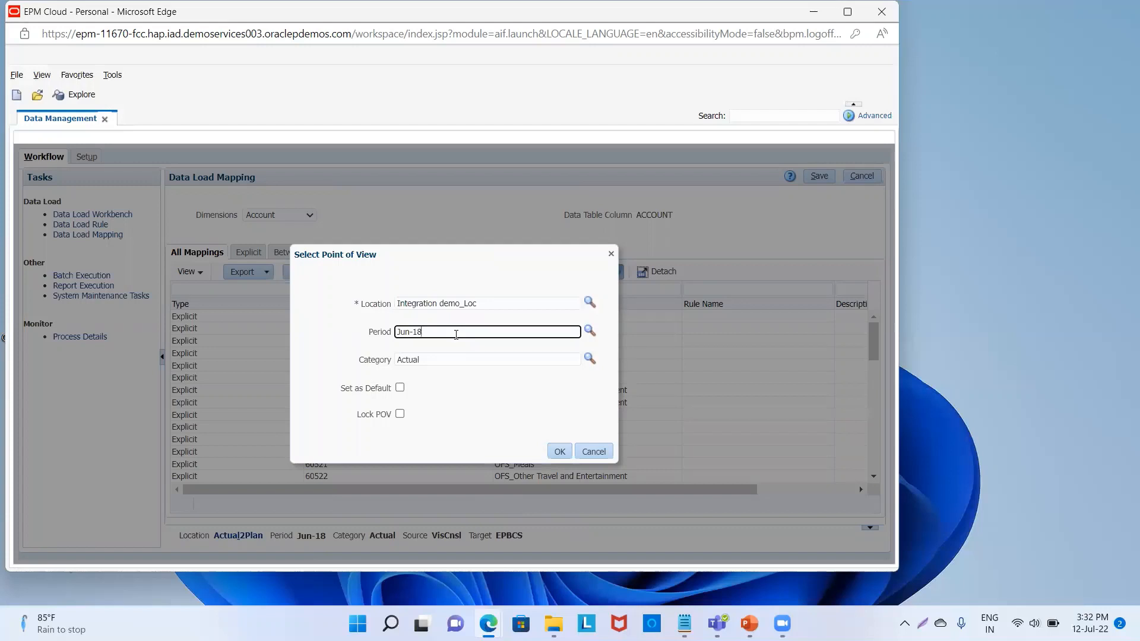
key("BackSpace")
key("BackSpace")
key("BackSpace")
type("Dec-21")
left_click(558, 451)
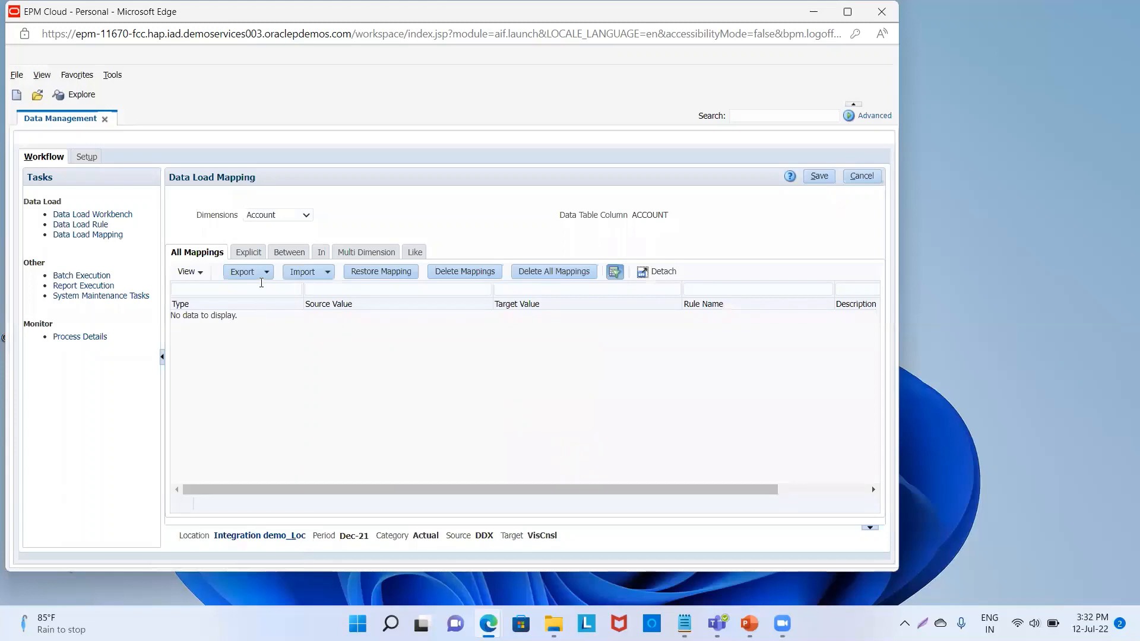
Add a Like mapping for the Account dimension from source * to target * with rule name I1 and save it
left_click(413, 254)
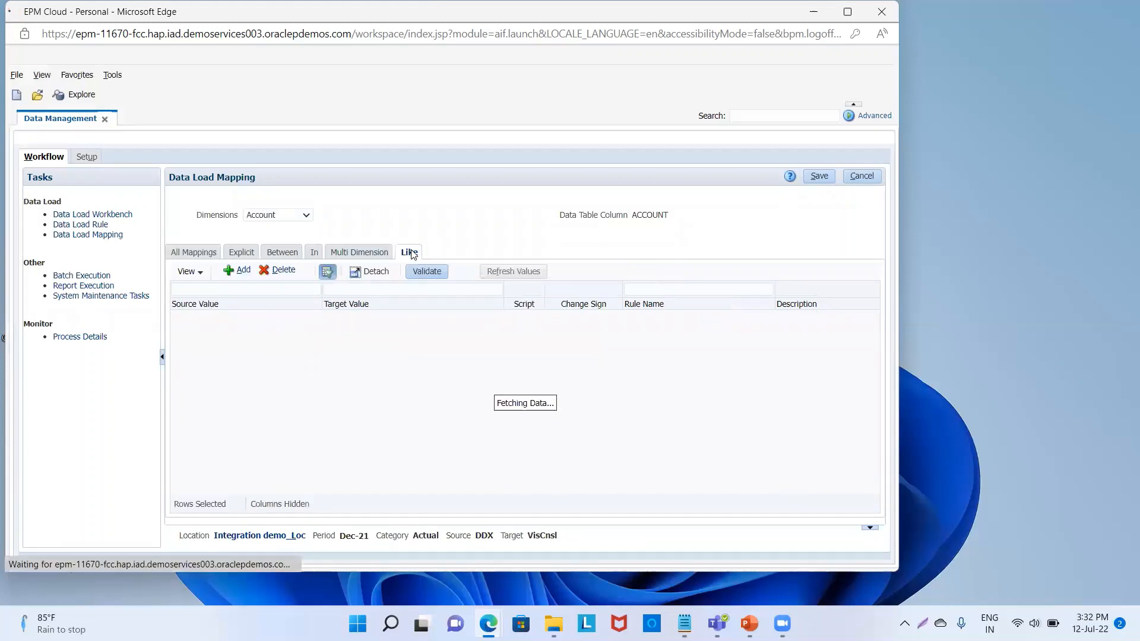
left_click(227, 271)
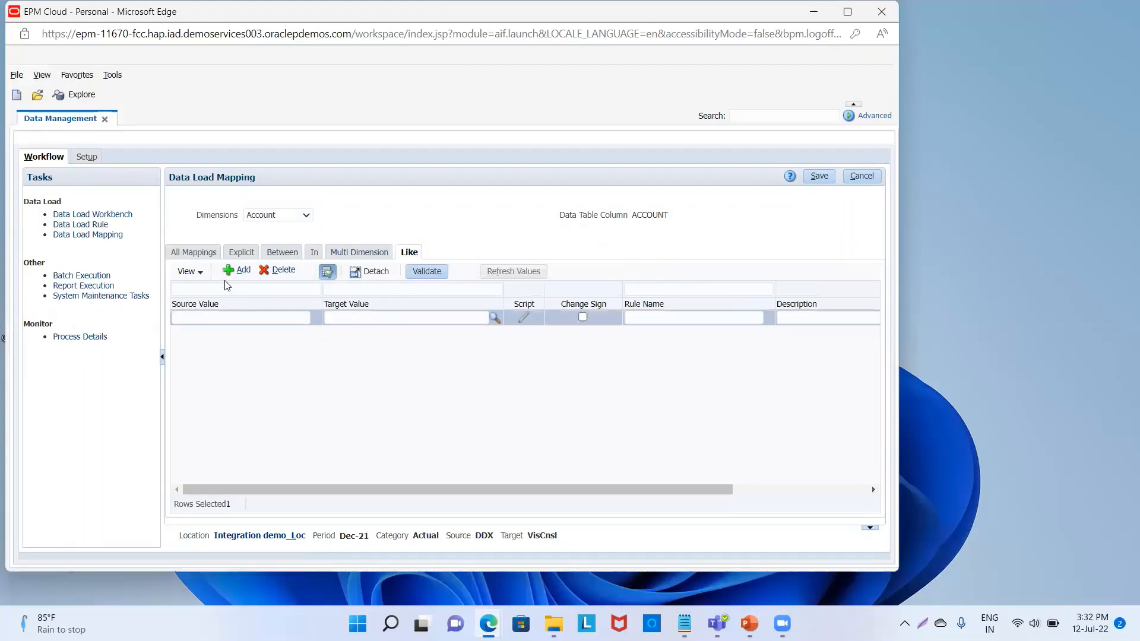
left_click(221, 317)
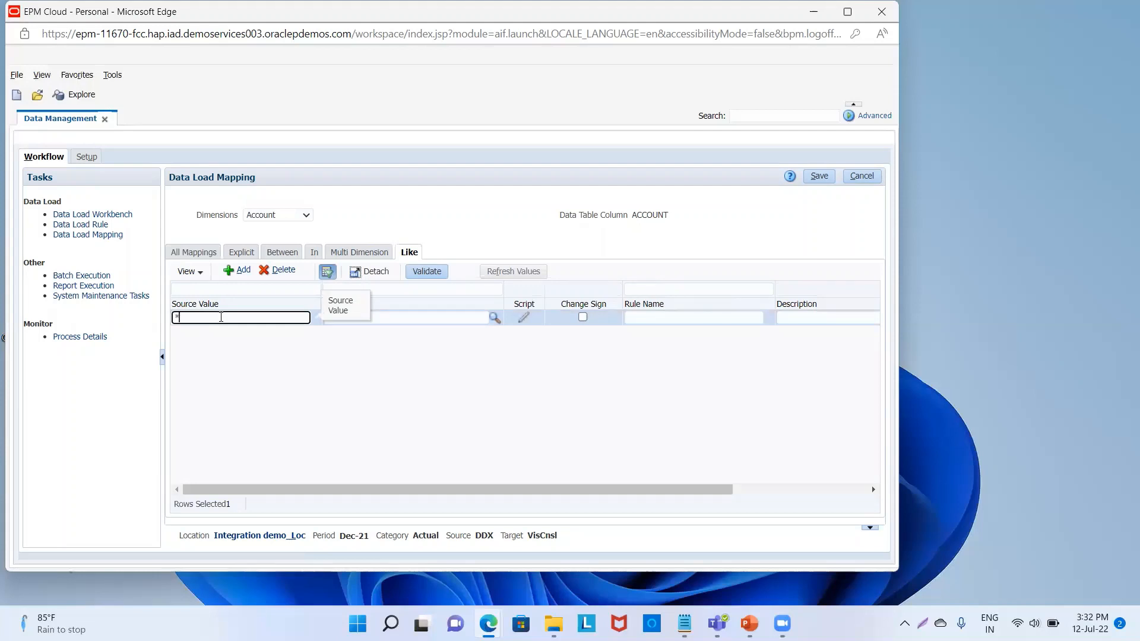
left_click(395, 318)
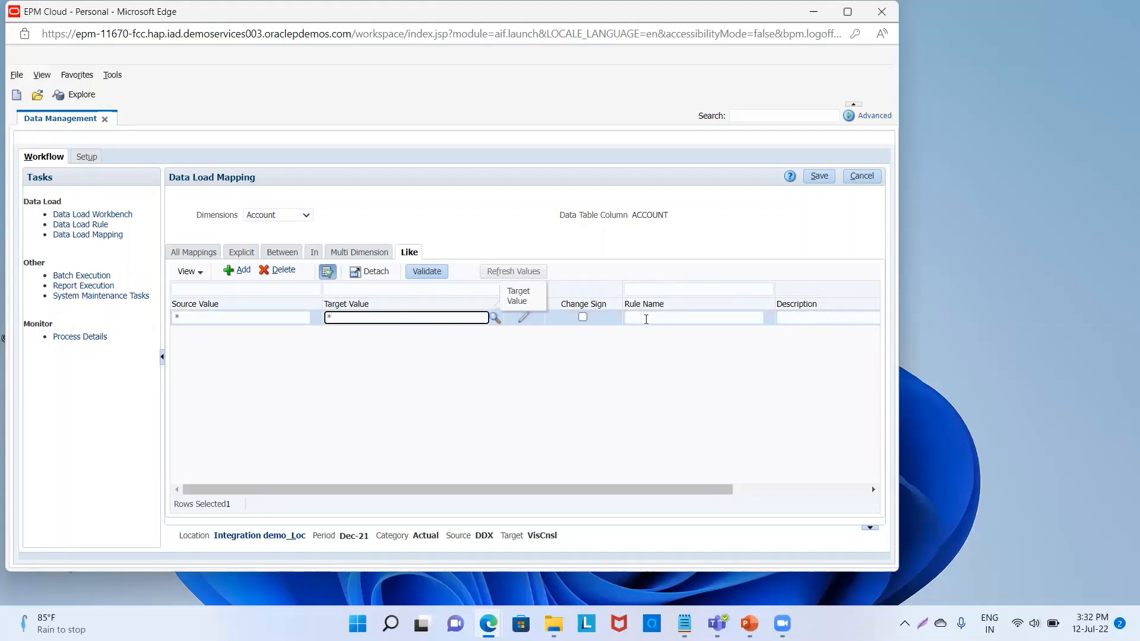
left_click(645, 317)
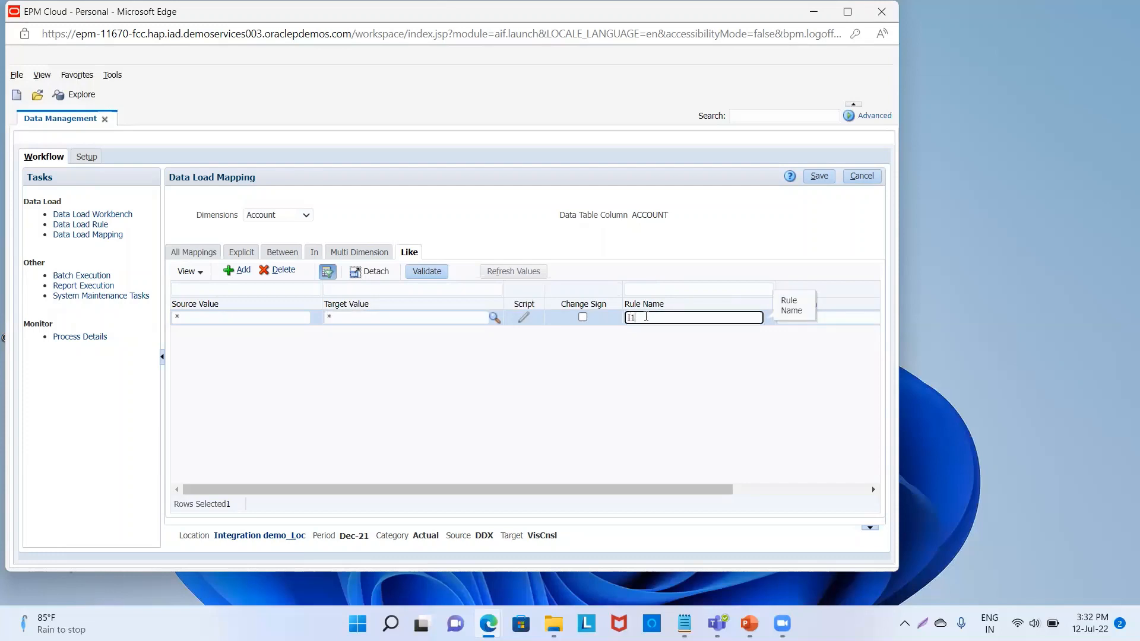
type("I1")
left_click(819, 176)
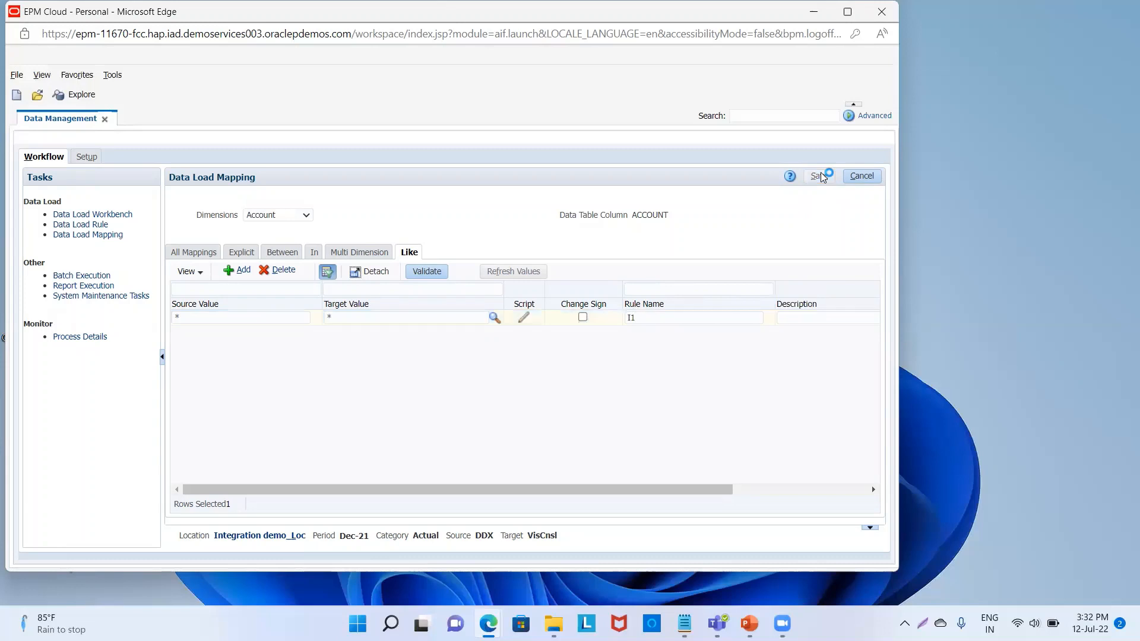
Switch to the Data Source dimension and save its existing Like mapping to FCCS_Managed Data
left_click(303, 220)
left_click(287, 257)
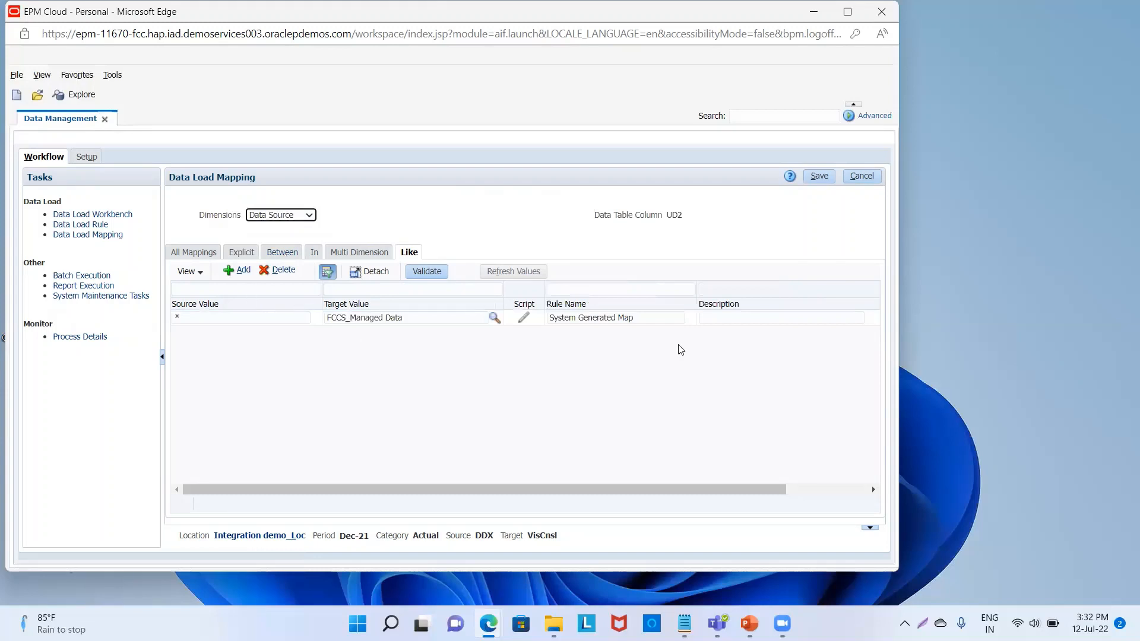
left_click(819, 180)
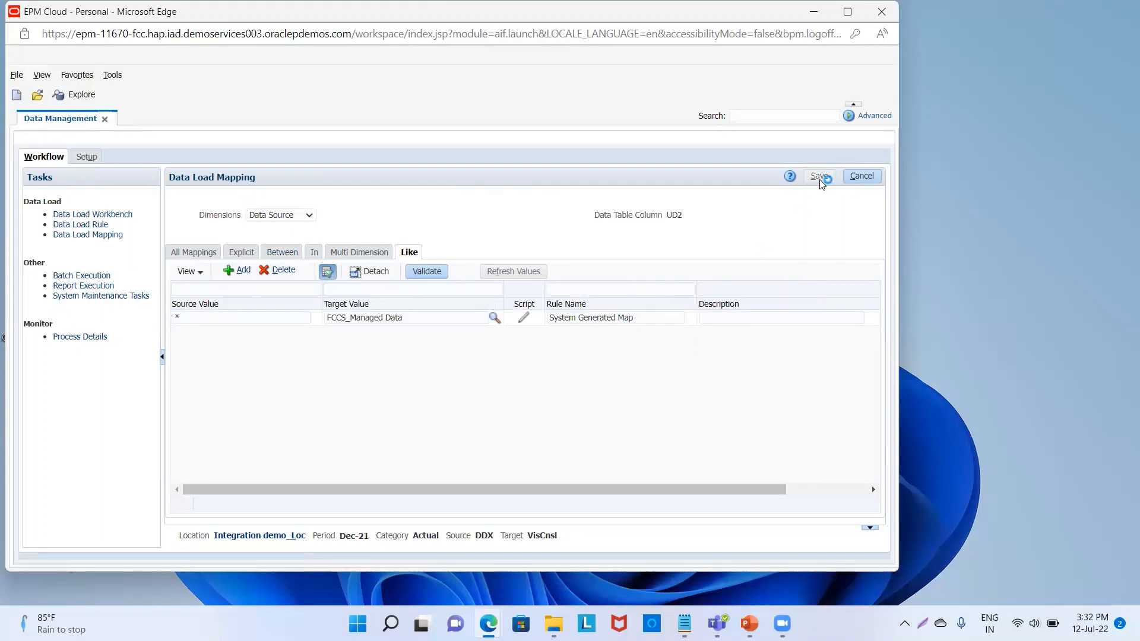
Add a Like mapping for the Entity dimension from source * to target * with rule name I2 and save it
left_click(309, 219)
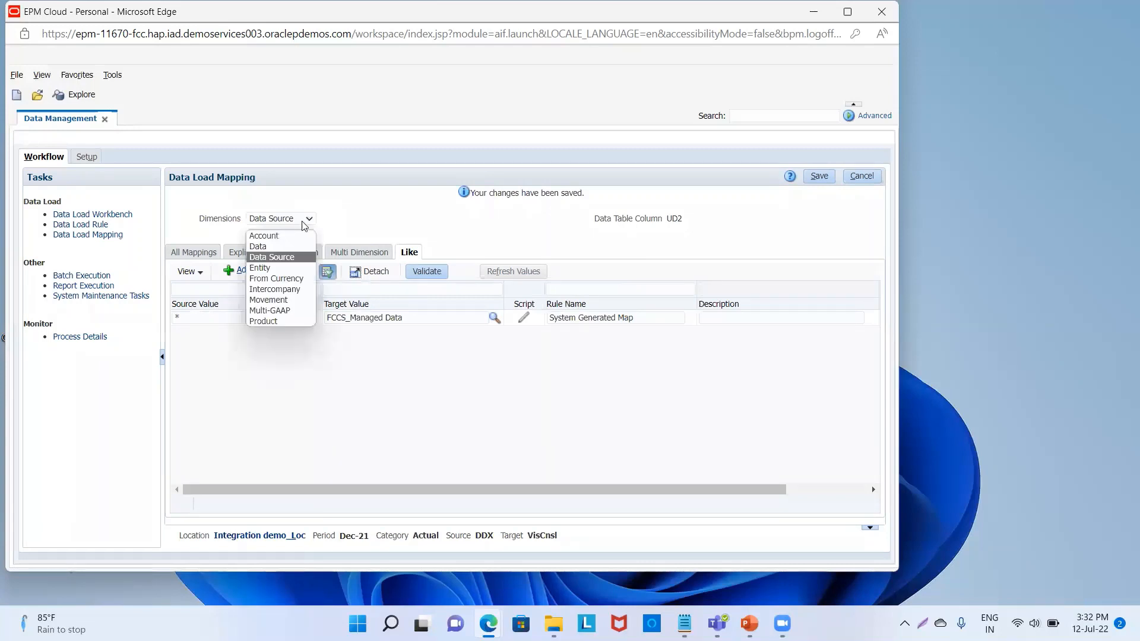
left_click(288, 269)
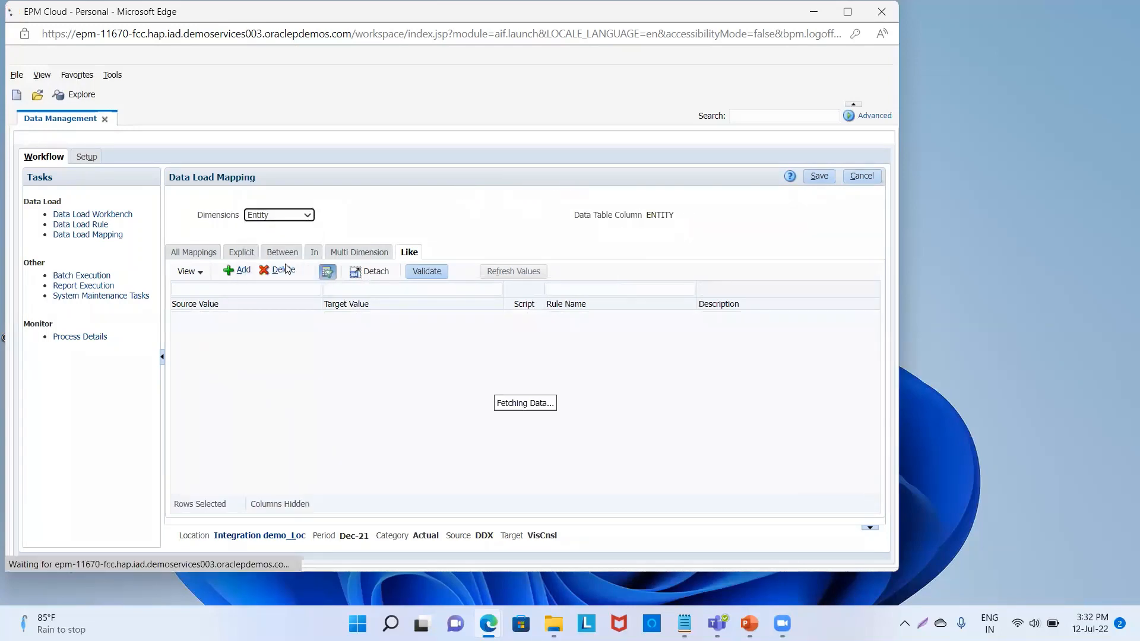
left_click(239, 272)
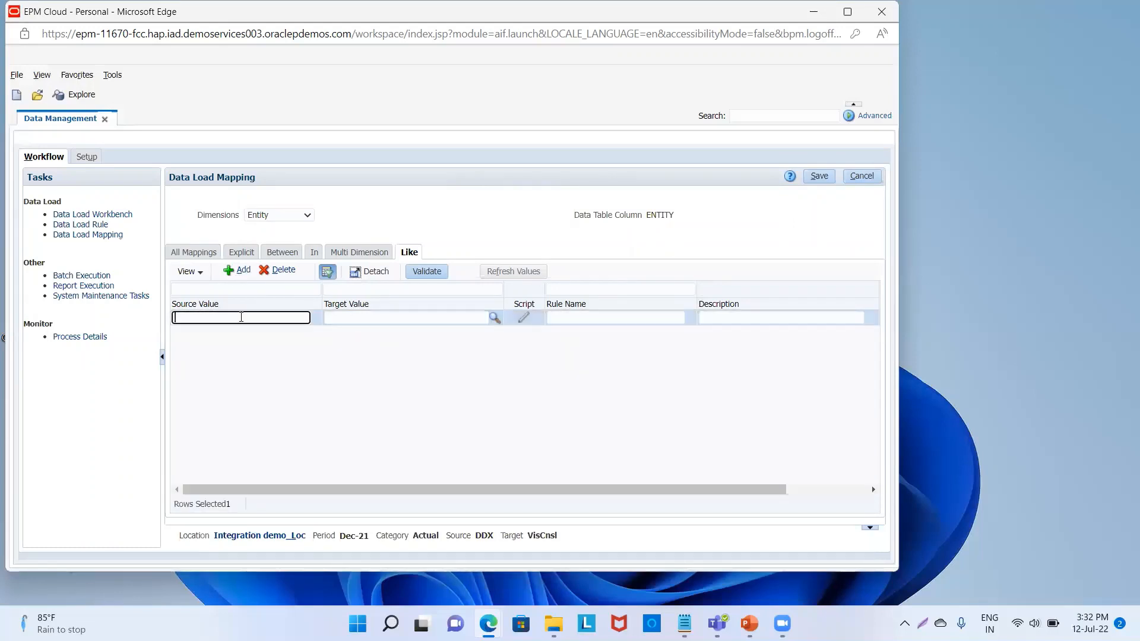
type("*")
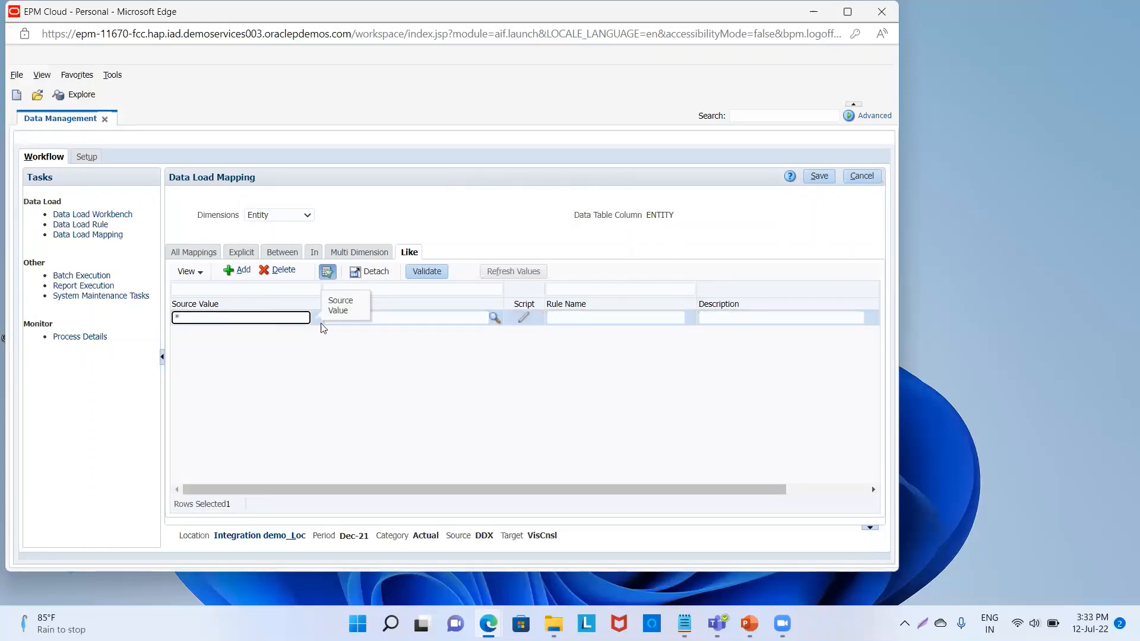
left_click(393, 317)
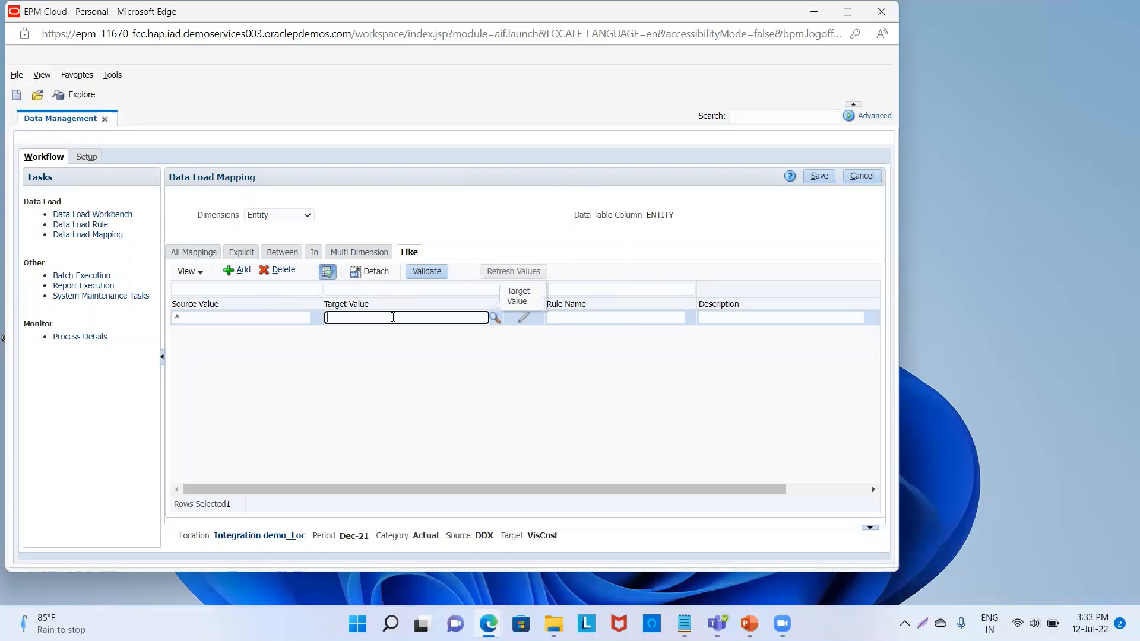
type("*")
left_click(560, 311)
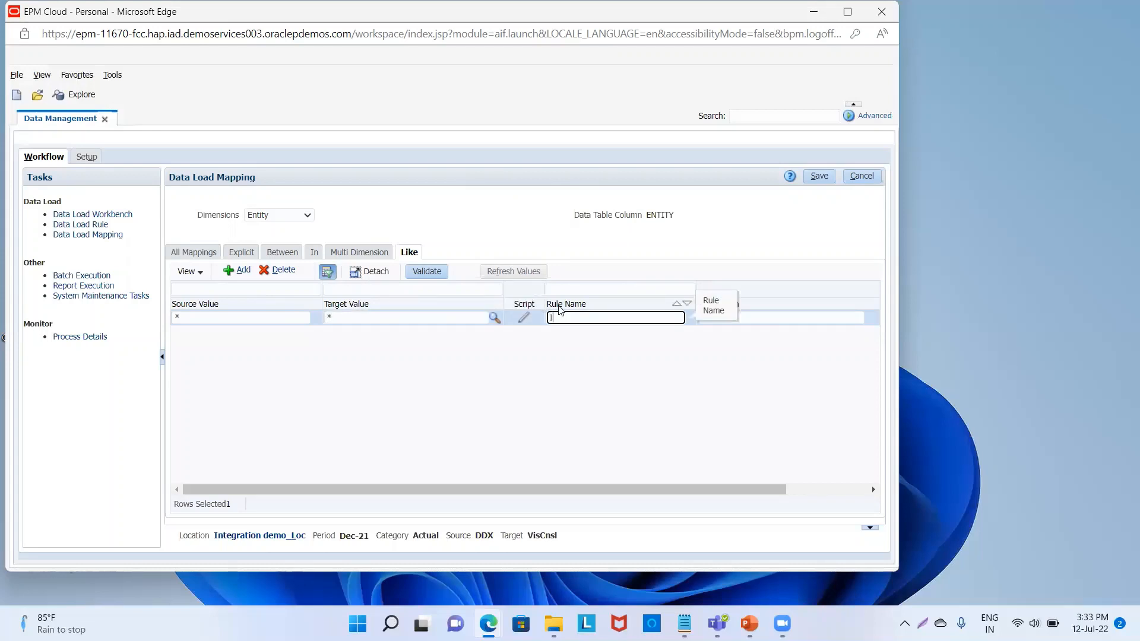
type("I2")
left_click(818, 177)
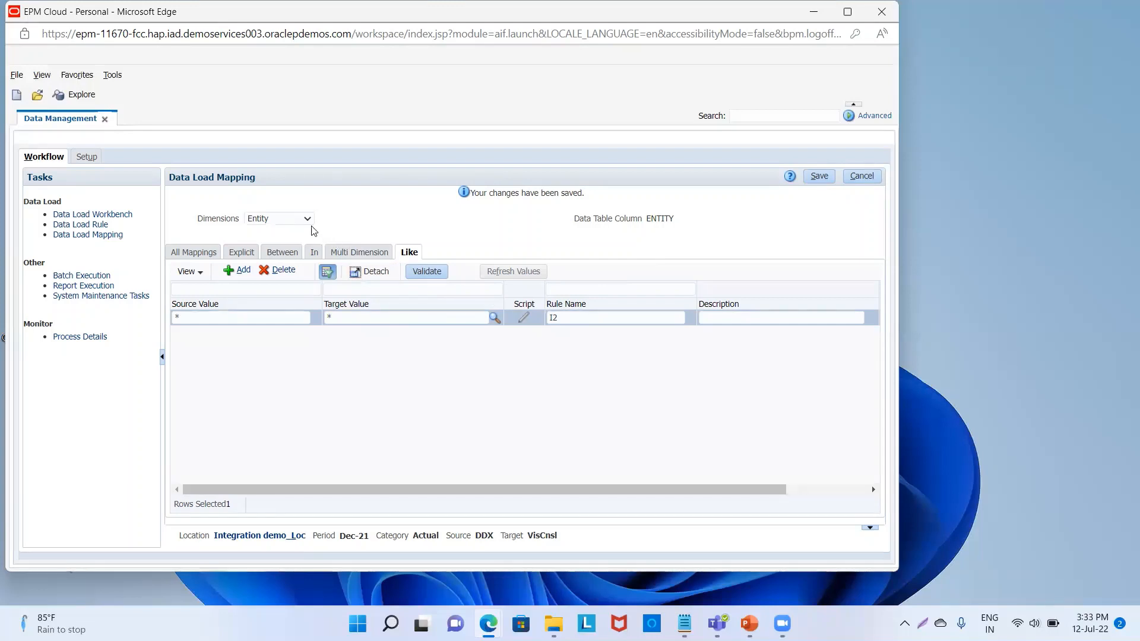
Change the target value of the Entity Like mapping to C_000 and save it
left_click(359, 313)
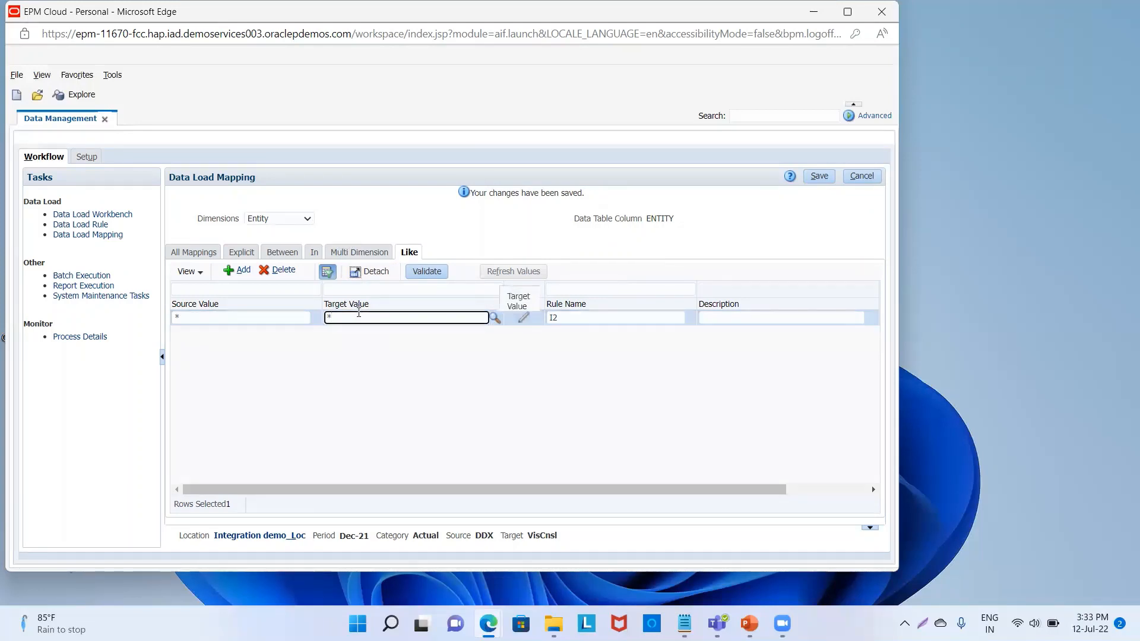
key("BackSpace")
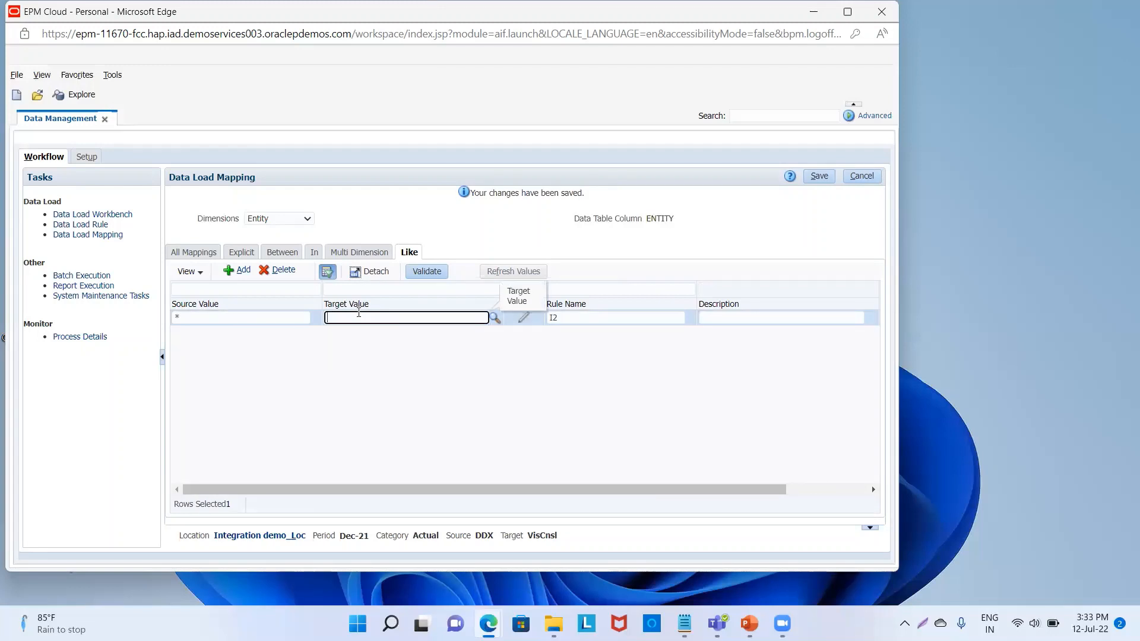
type("C_000")
left_click(817, 177)
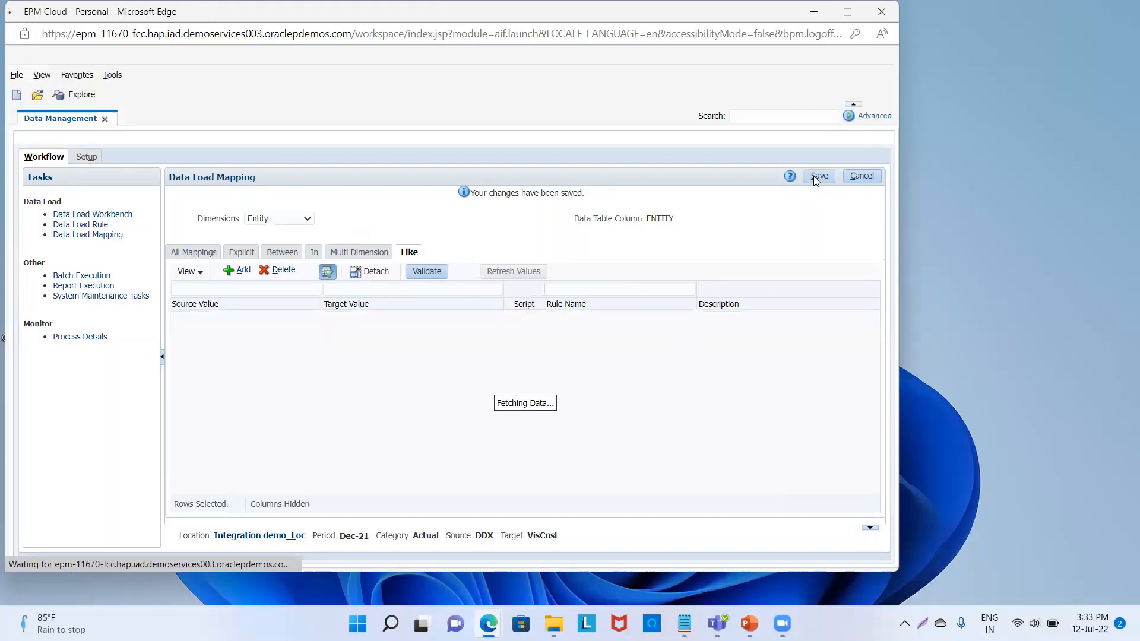
Add a Like mapping for the From Currency dimension from source * to target * with rule name I3 and save it
left_click(309, 221)
left_click(289, 279)
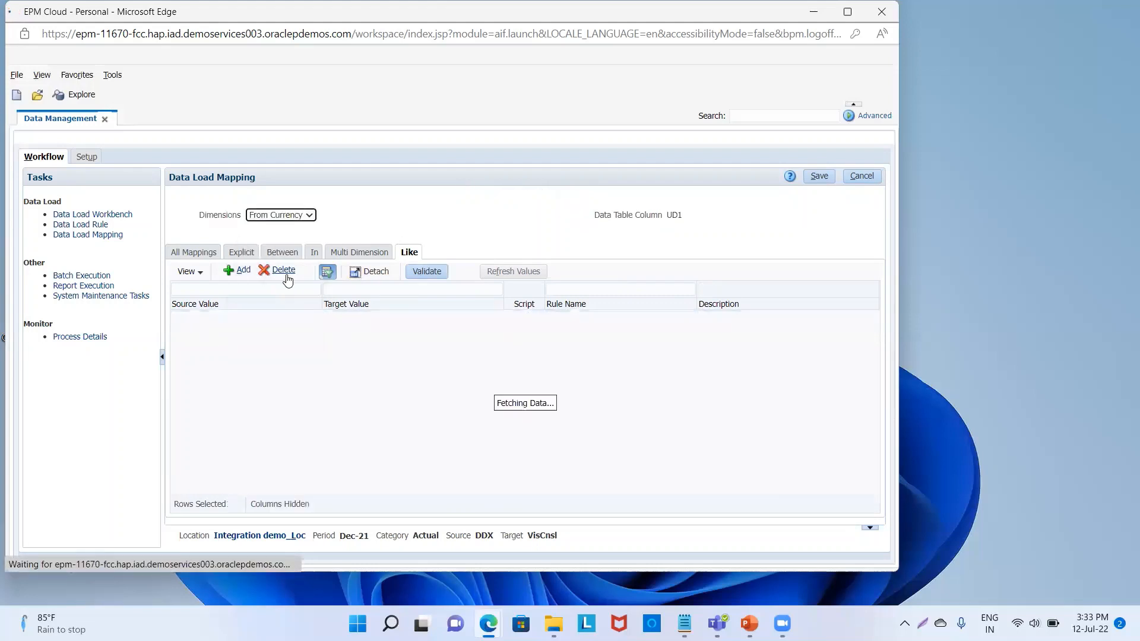
left_click(244, 270)
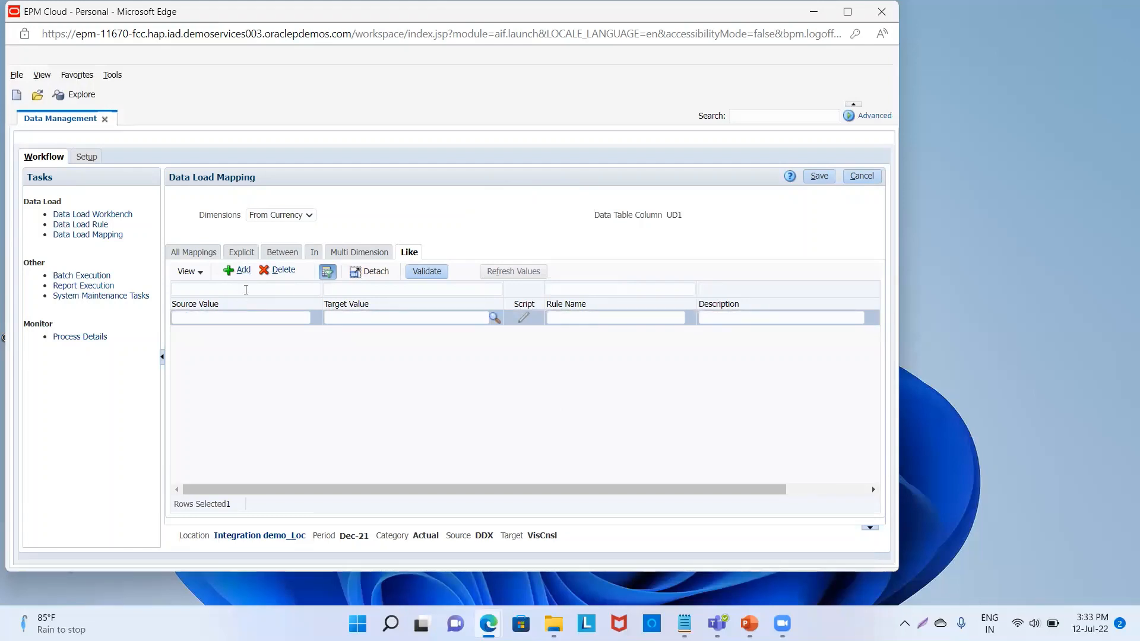
left_click(228, 318)
type("*")
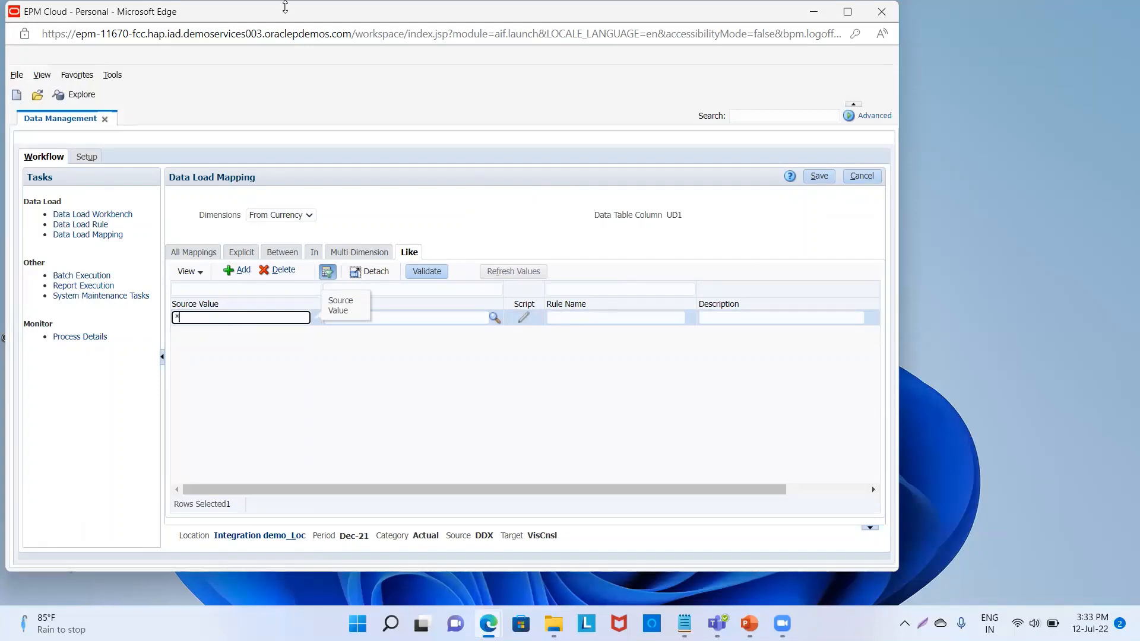
left_click(412, 317)
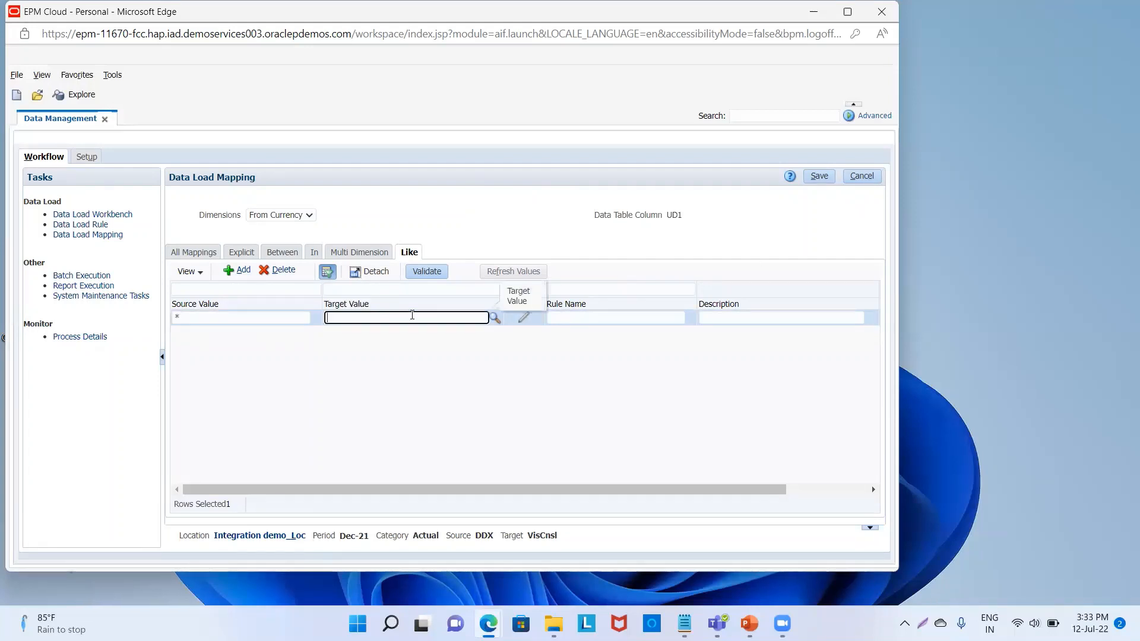
left_click(583, 318)
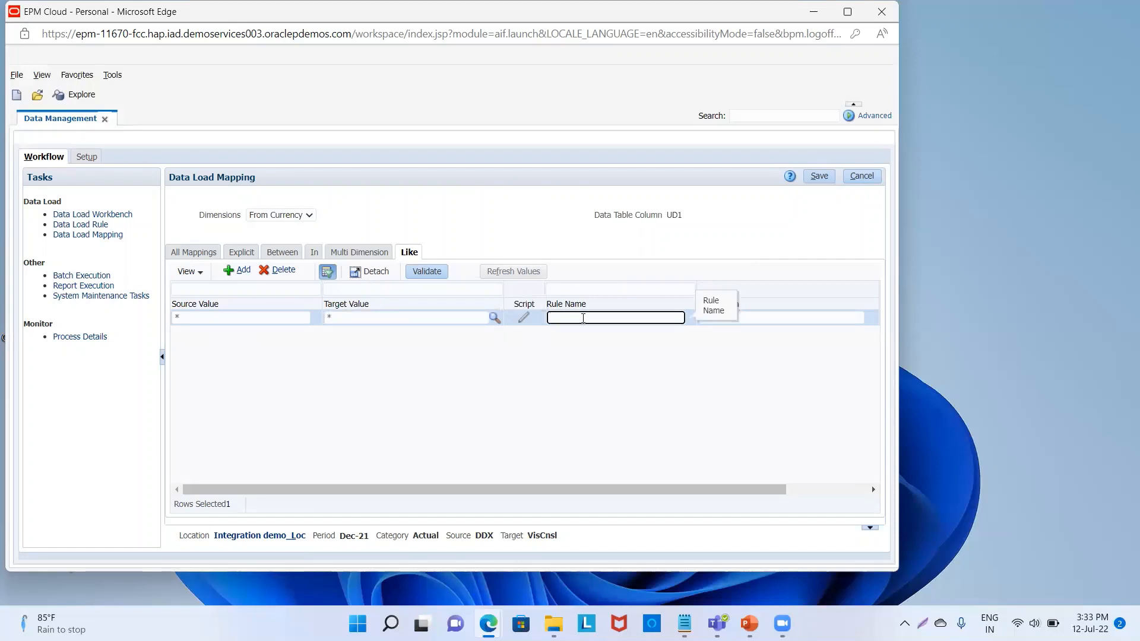
type("I3")
left_click(819, 177)
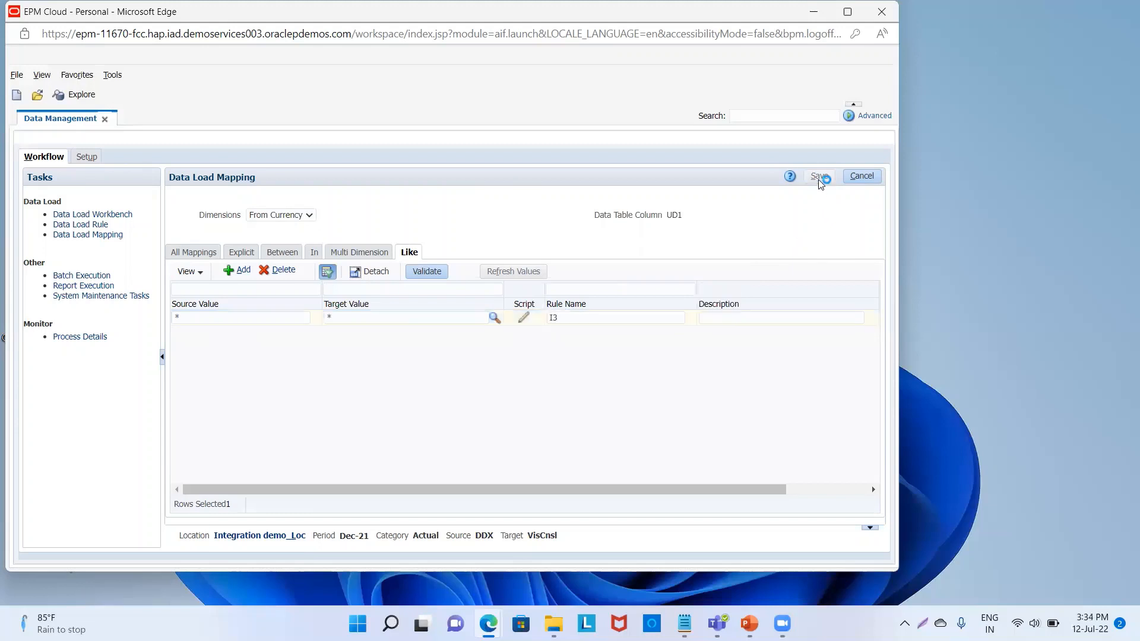
Add a Like mapping for the Intercompany dimension from source * to target * with rule name I4 and save it
left_click(309, 219)
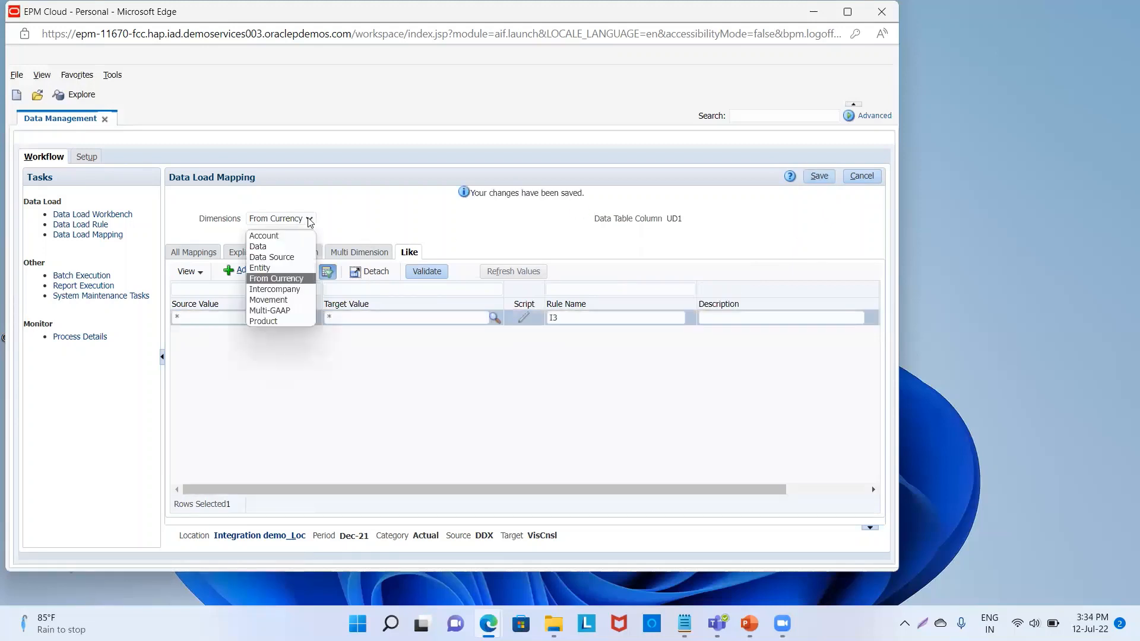
left_click(284, 285)
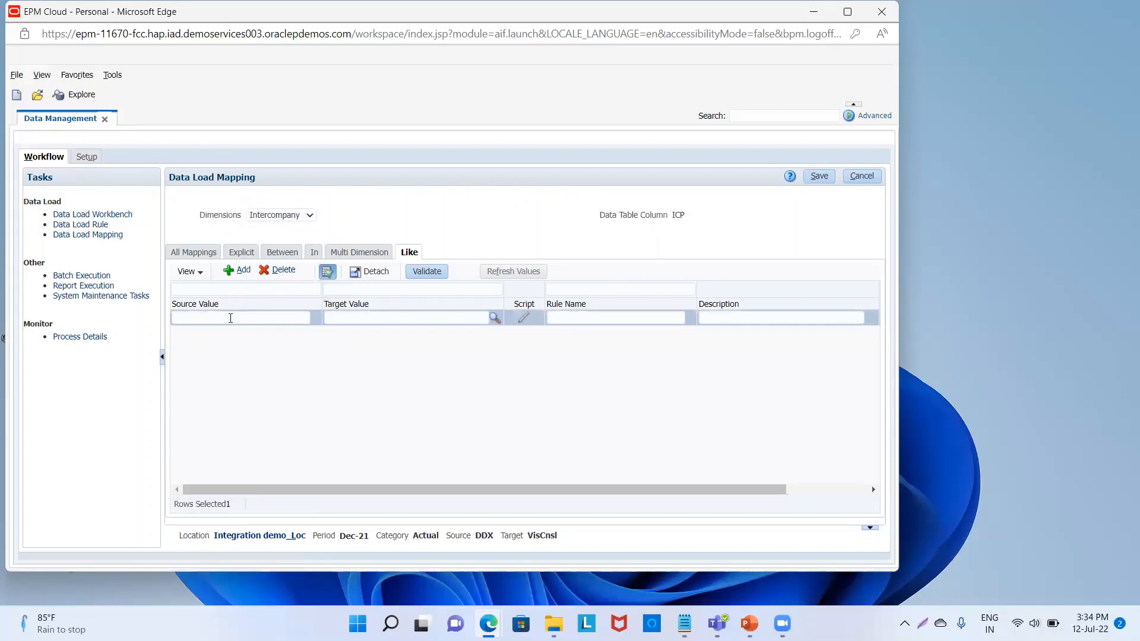
left_click(233, 318)
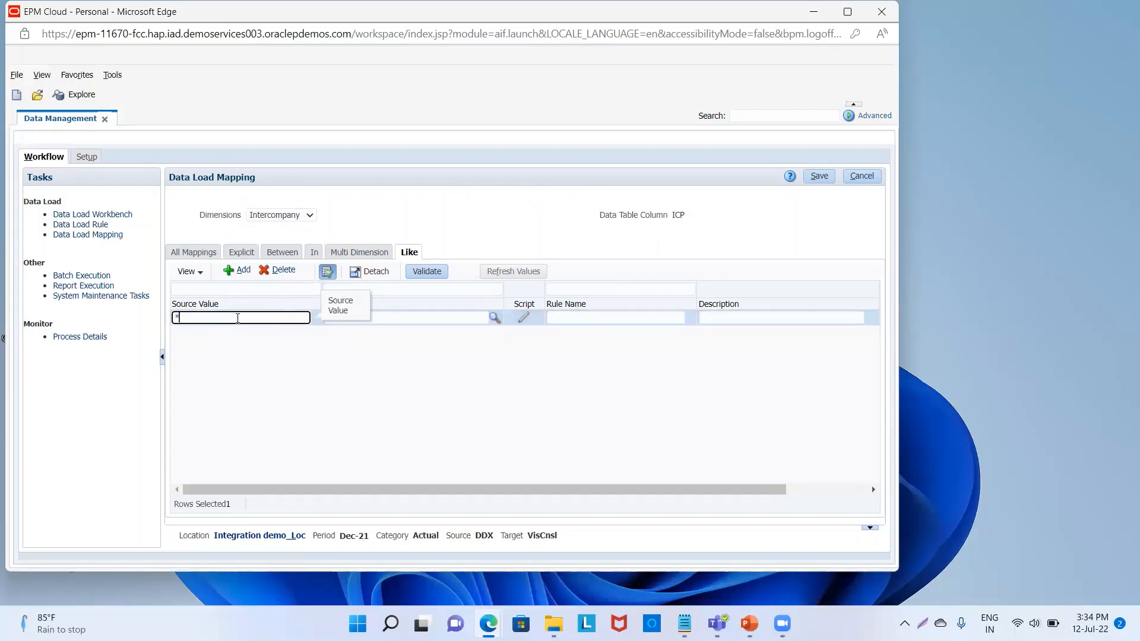
left_click(413, 320)
type("*")
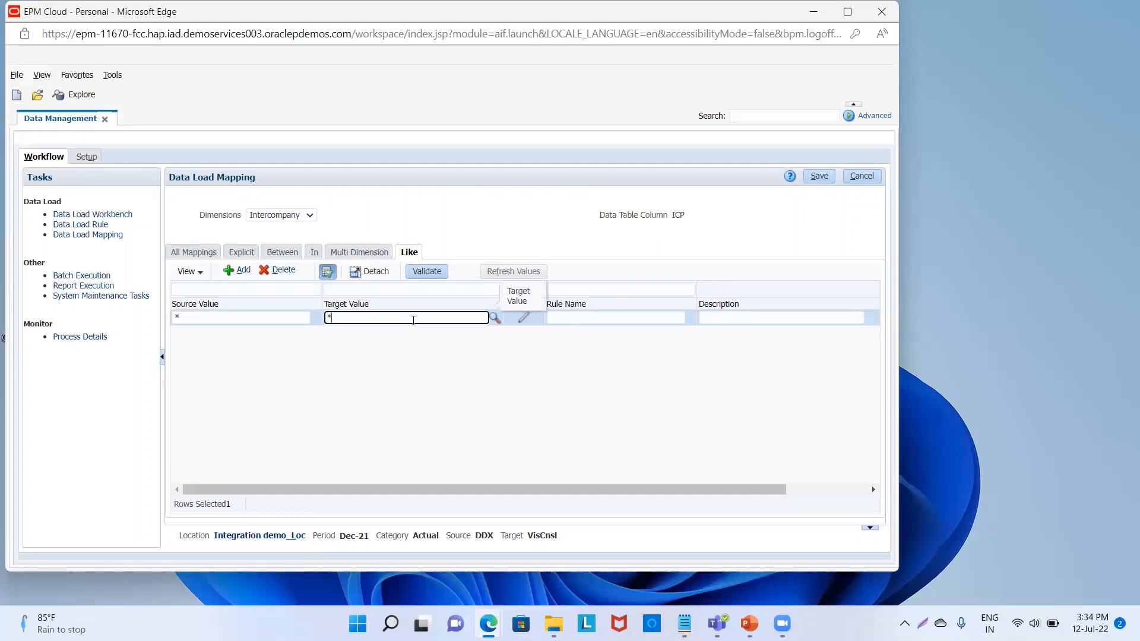
left_click(589, 323)
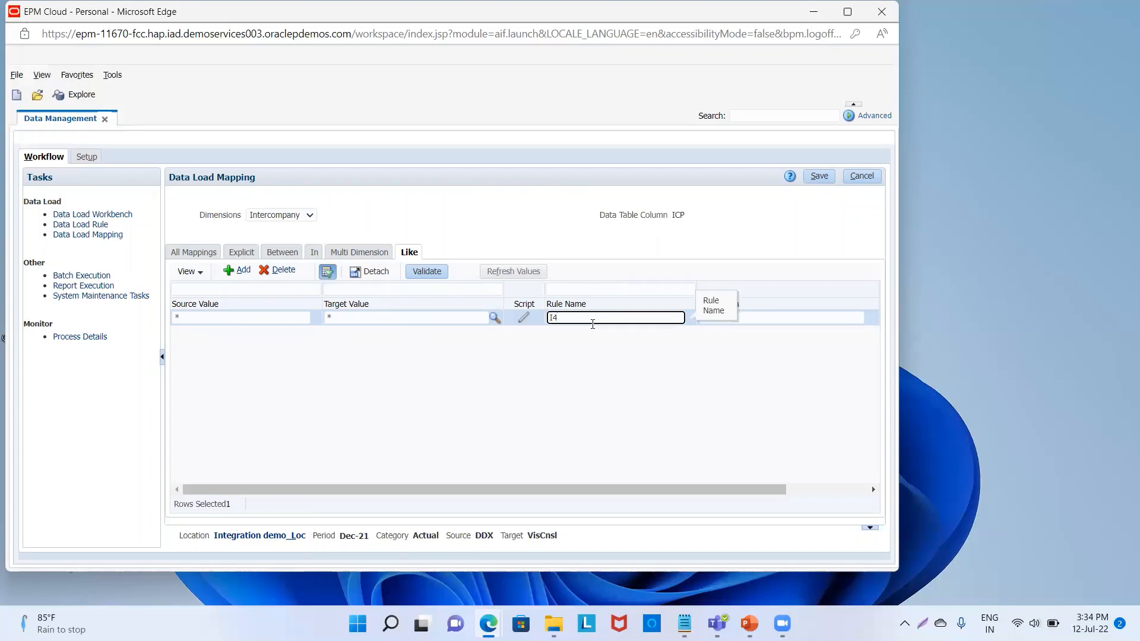
left_click(823, 178)
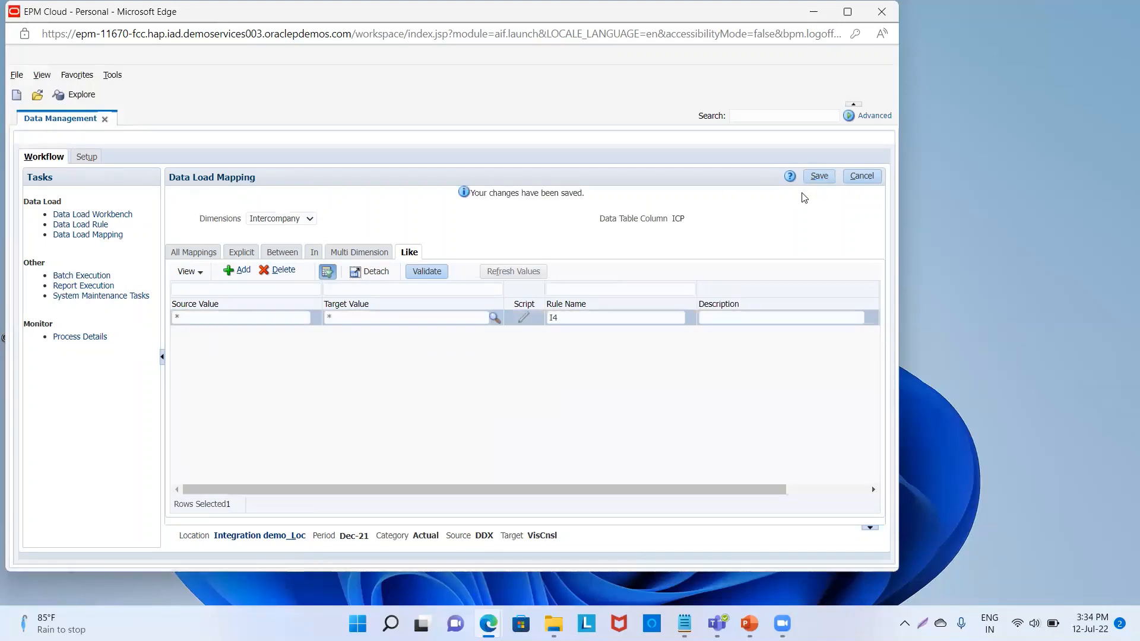
Save the existing Like mappings to FCCS_Mvmts_NetIncome for the Movement dimension and to FCCS_Local GAAP for the Multi-GAAP dimension
left_click(310, 218)
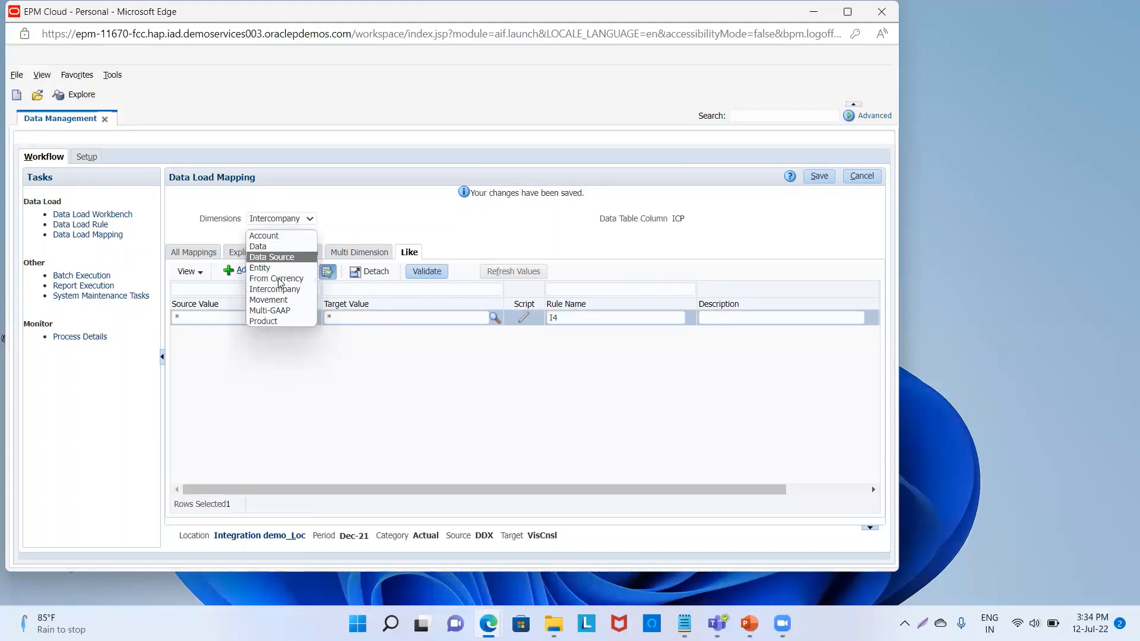
left_click(275, 300)
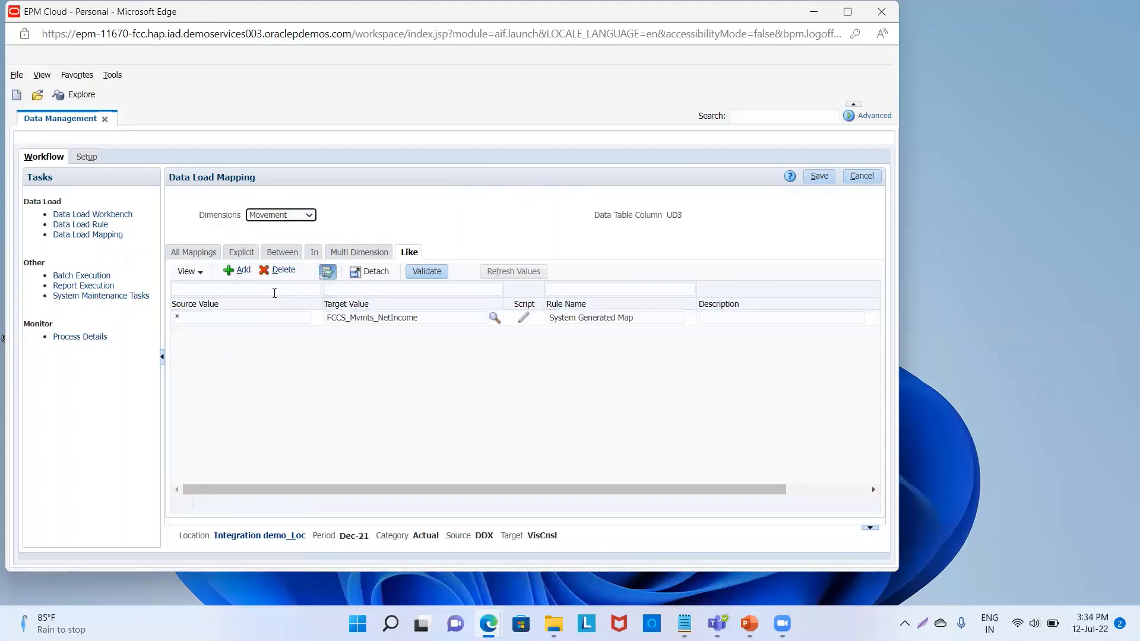
left_click(819, 176)
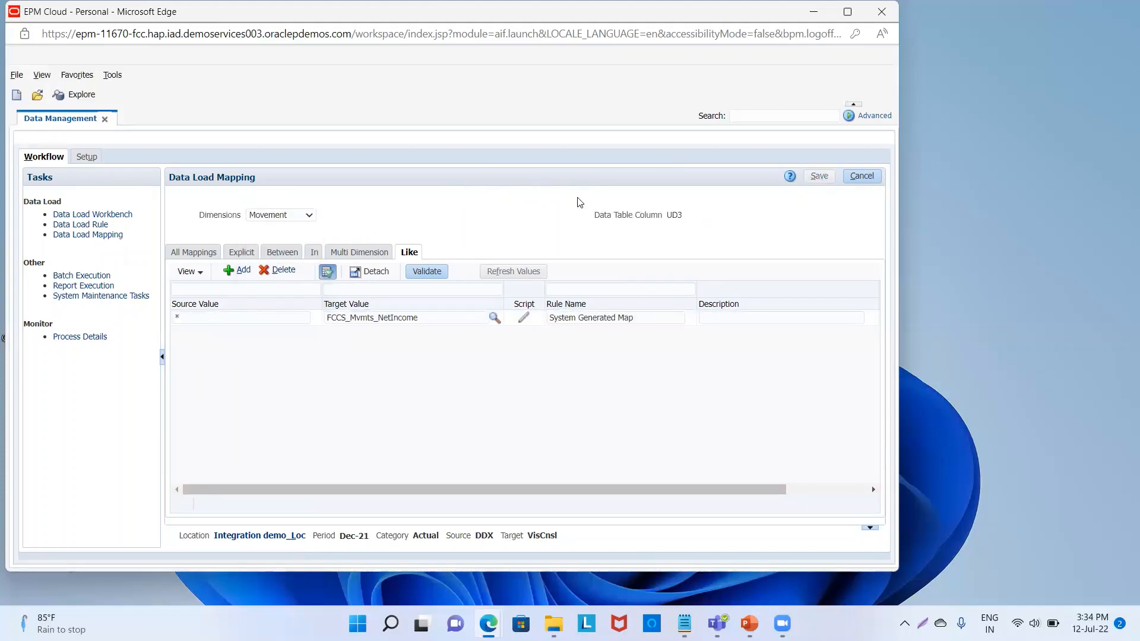
left_click(279, 220)
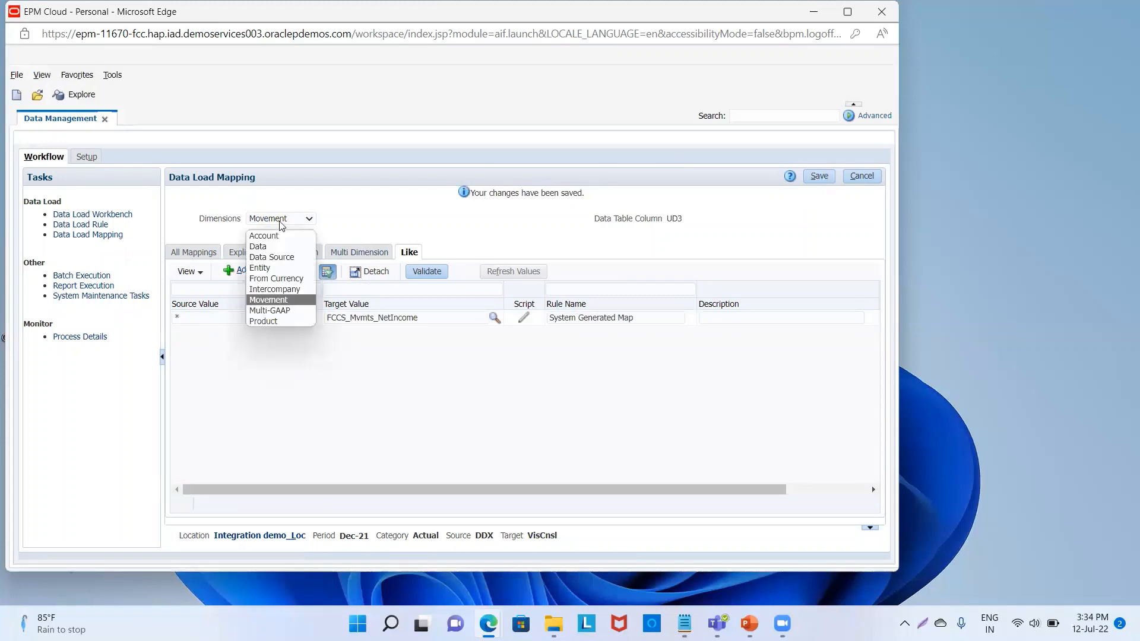
left_click(280, 310)
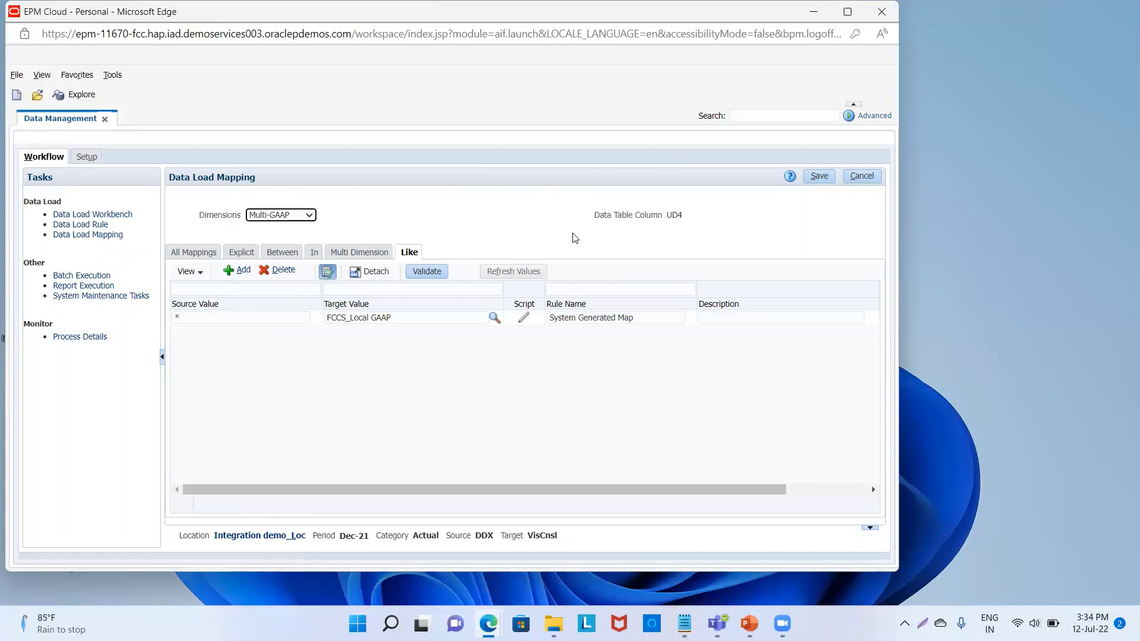
left_click(820, 175)
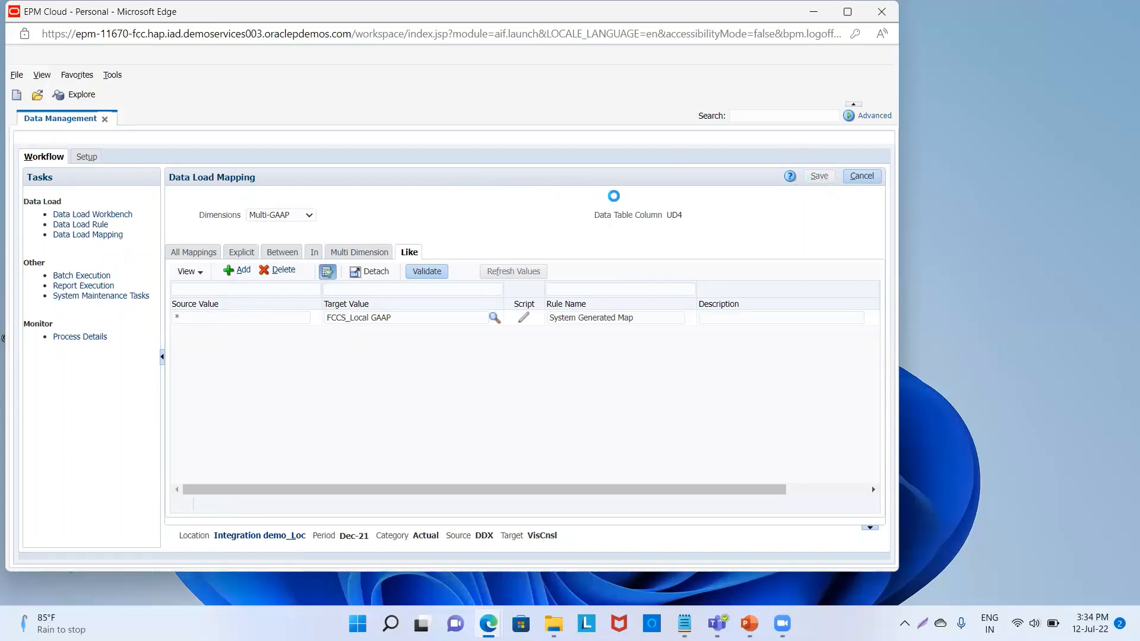
Add a Like mapping for the Product dimension from source * to target * with rule name I5 and save it
left_click(298, 223)
left_click(269, 320)
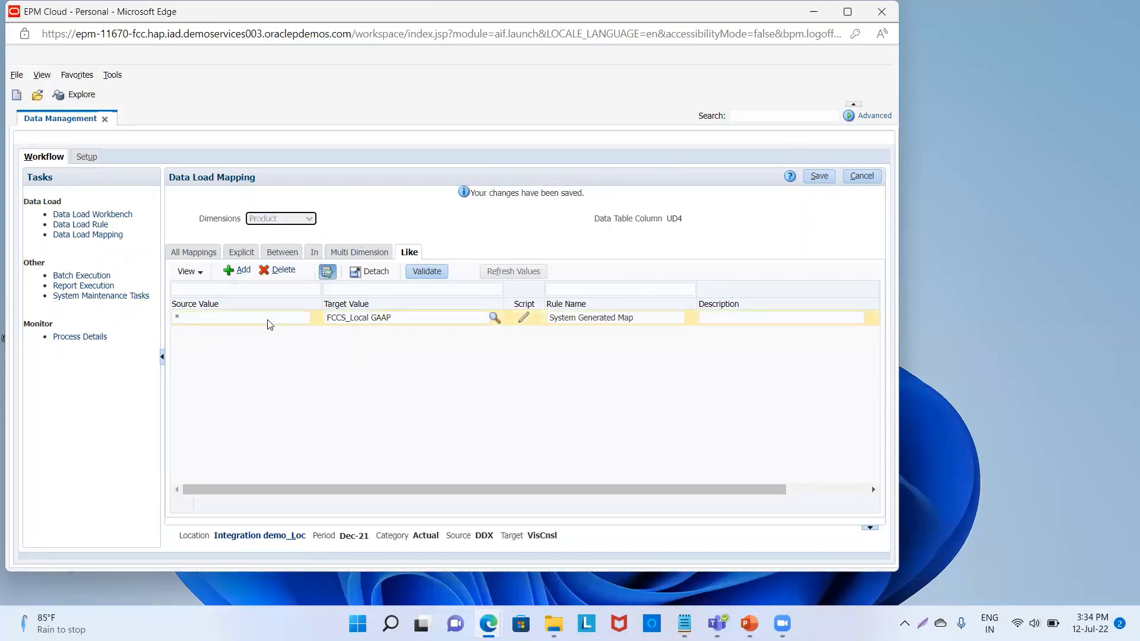
left_click(235, 271)
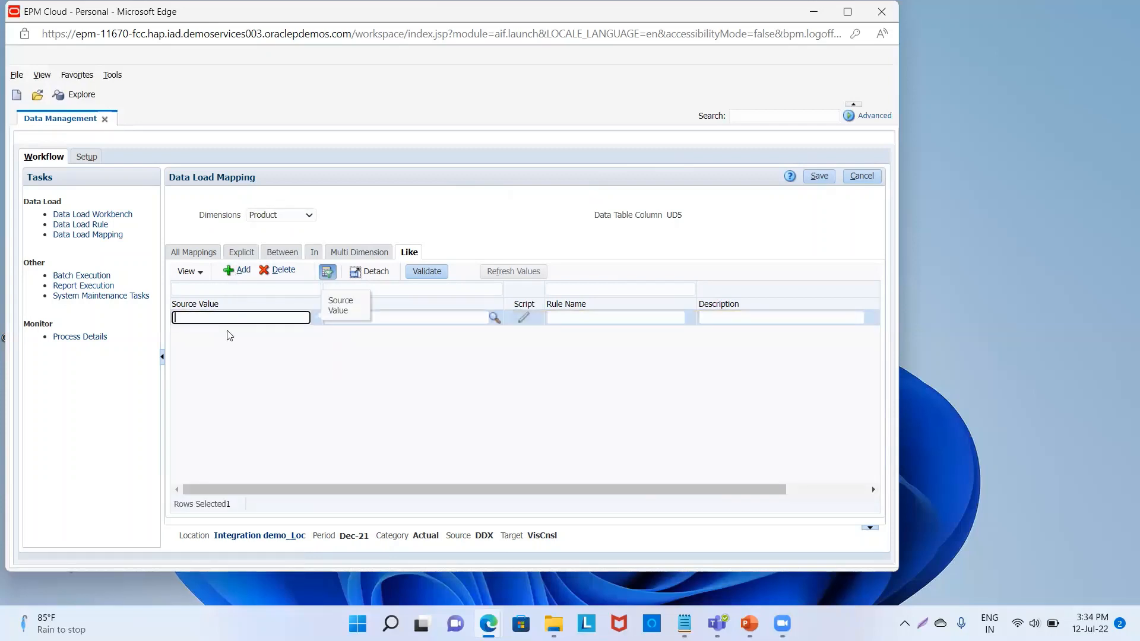
type("*")
left_click(415, 319)
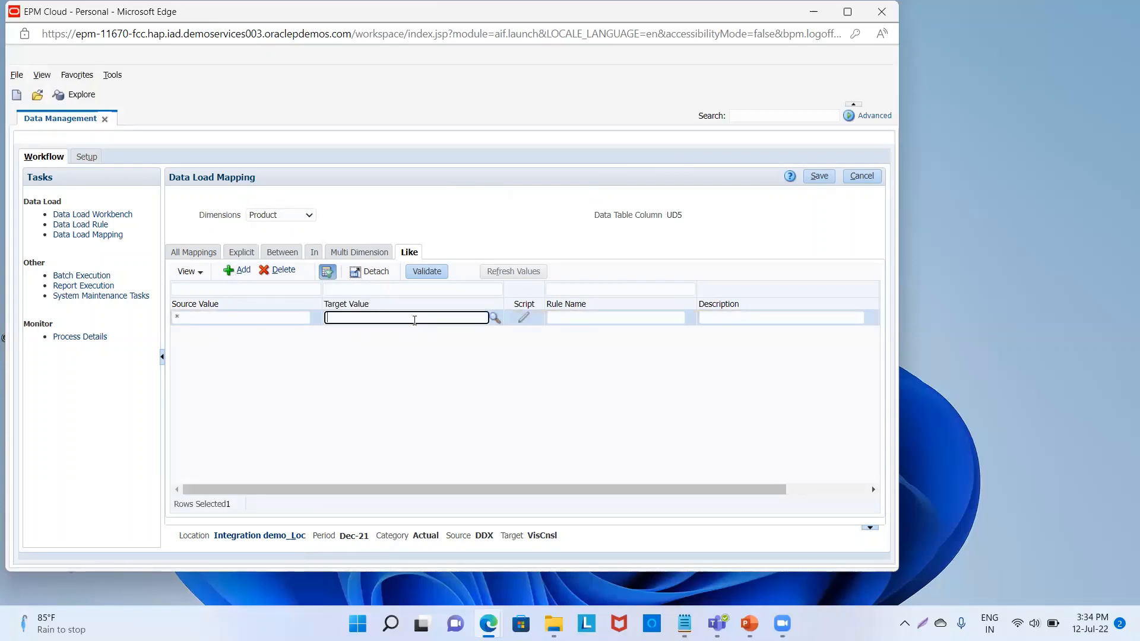
left_click(553, 317)
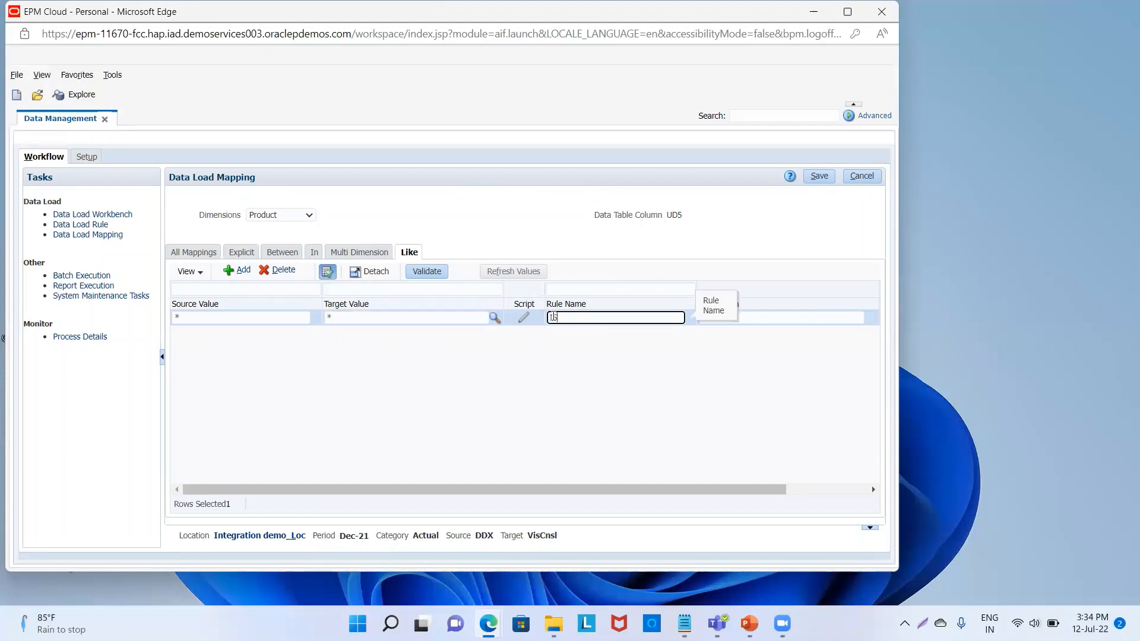
left_click(825, 178)
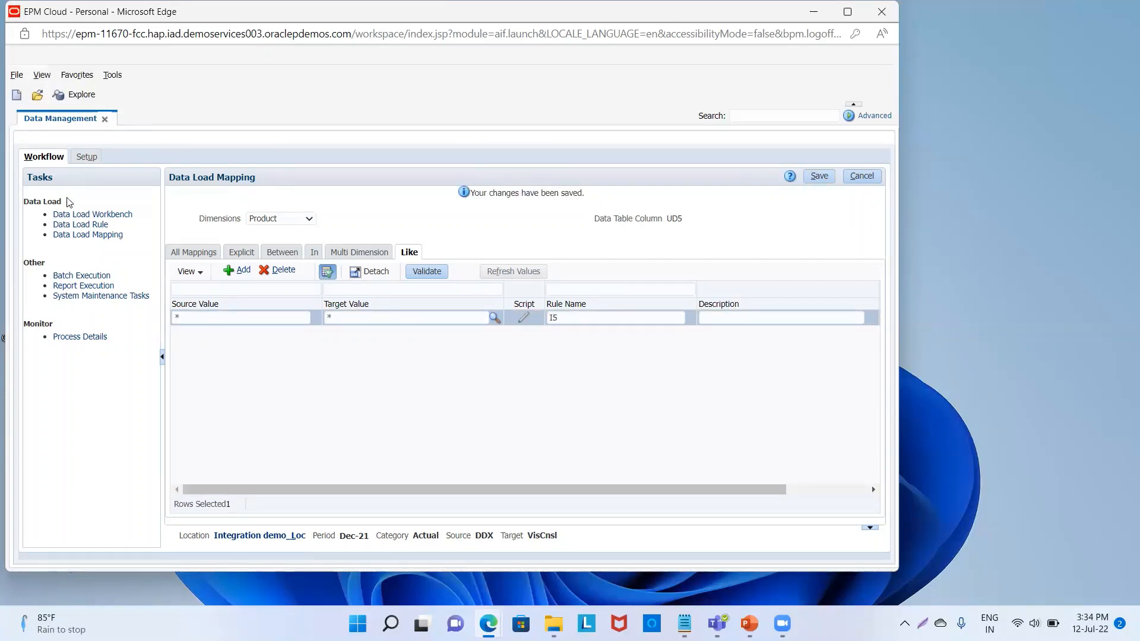
Add a new data load rule for the location and name it IntegrationDemo_DLR
left_click(66, 224)
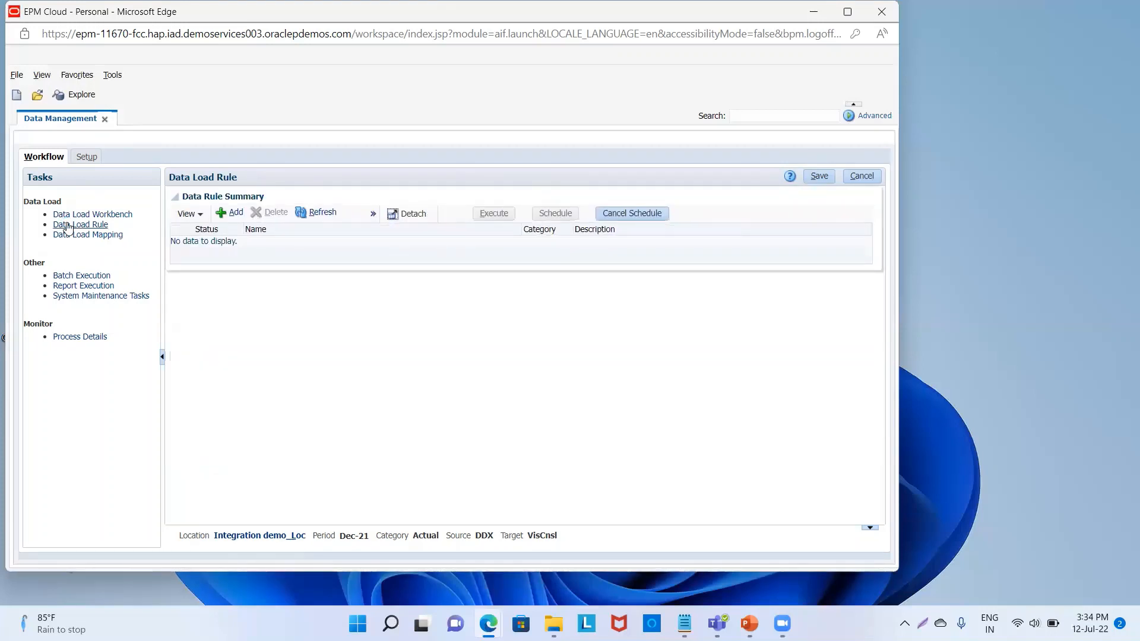
left_click(225, 212)
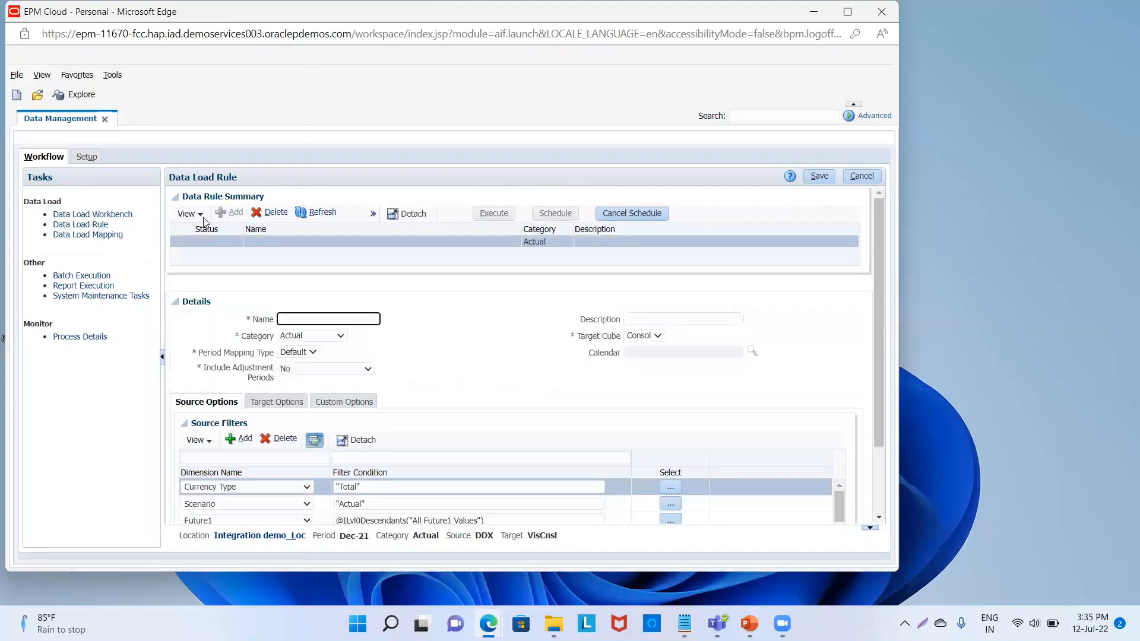
left_click(325, 318)
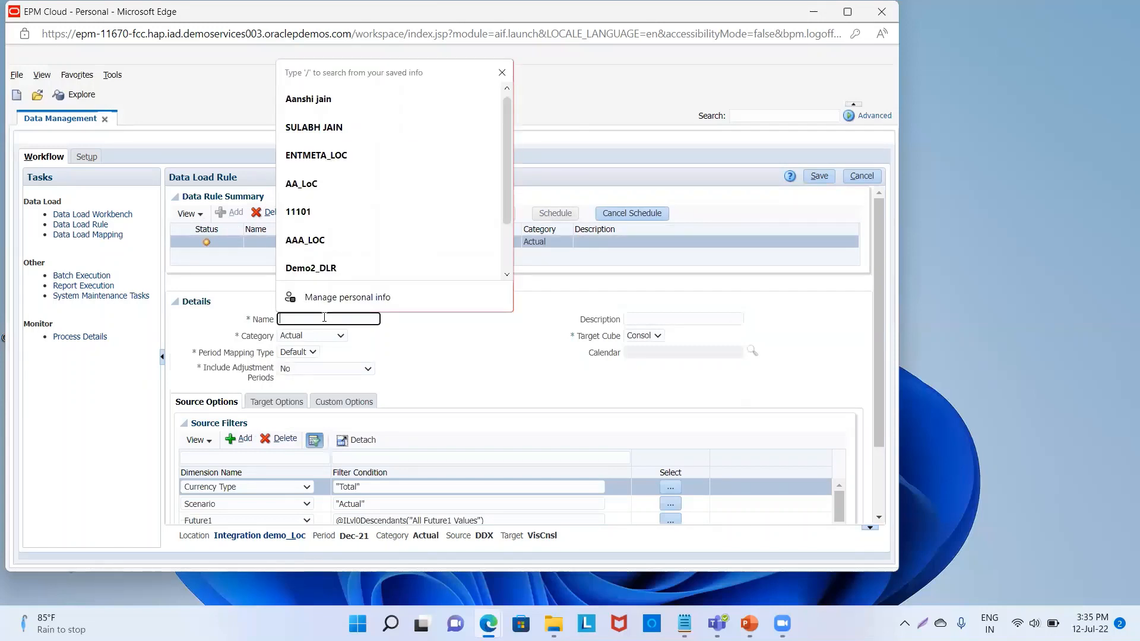
type("IntegrationDemo")
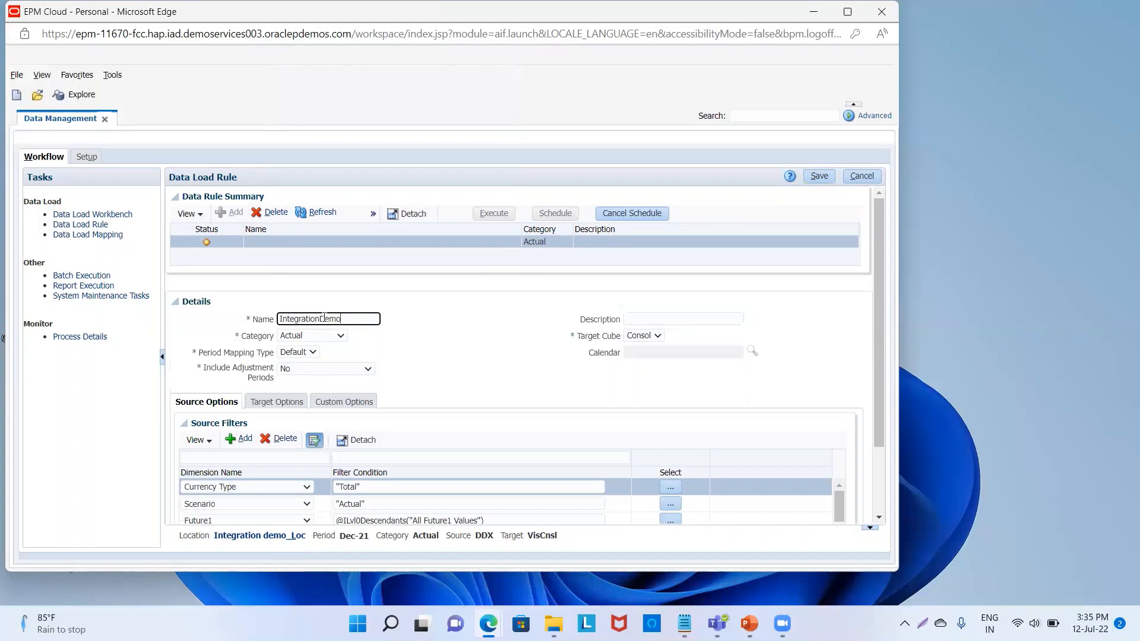
type("_")
key("Tab")
Keep category Actual, target cube Consol and period mapping type Default for the data load rule and save it
key("Tab")
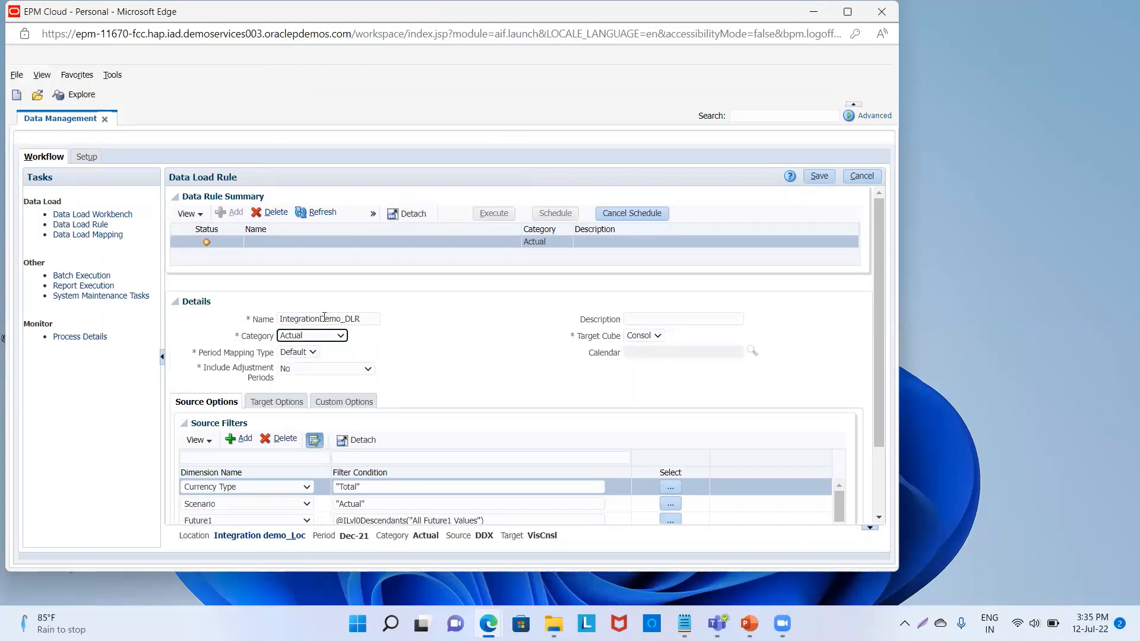
key("Tab")
key("alt+Down")
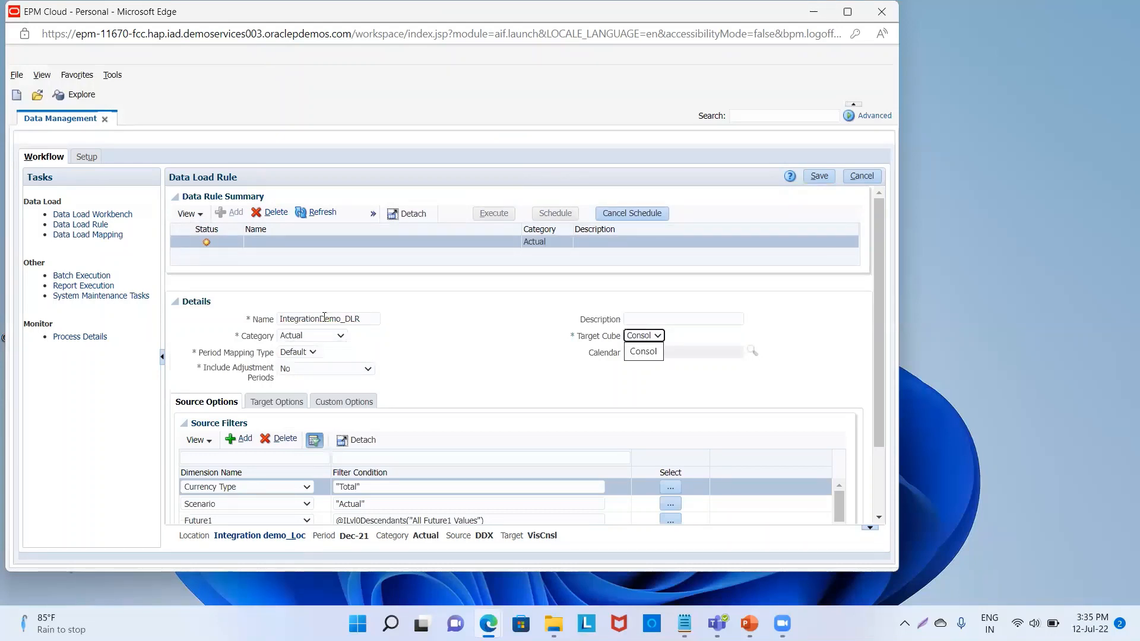
key("Tab")
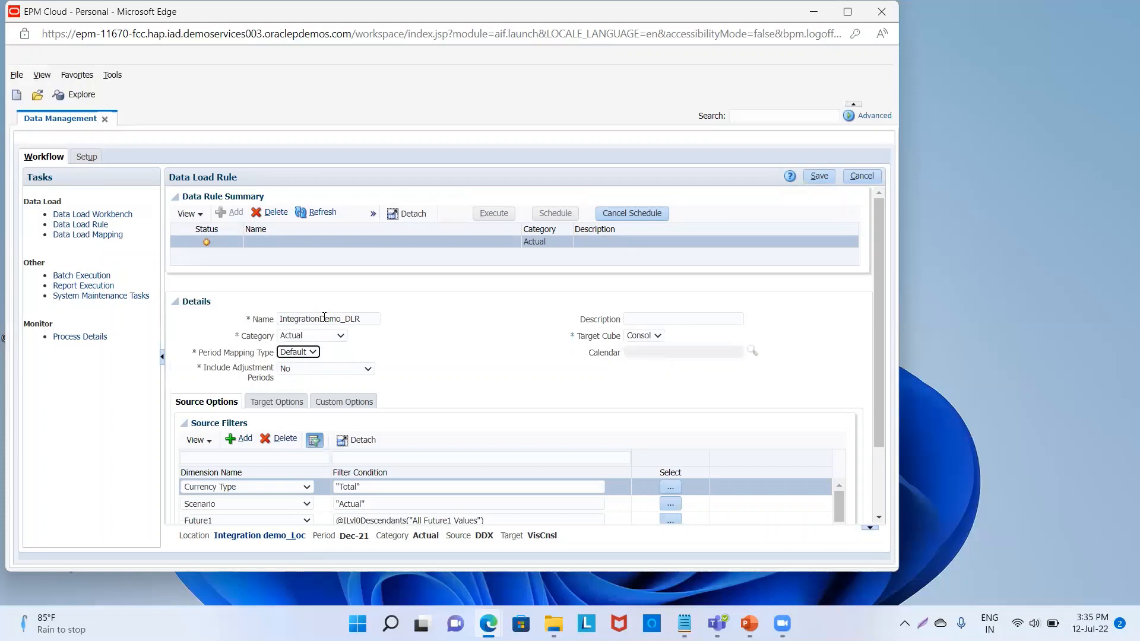
key("alt+Down")
key("Return")
left_click(811, 177)
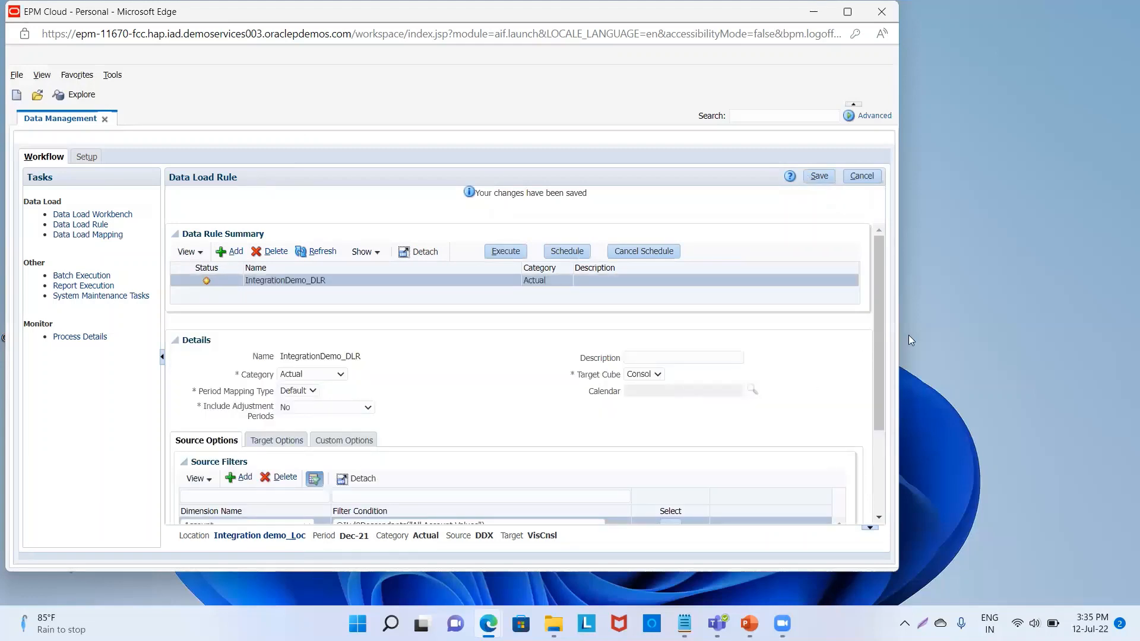
scroll(882, 392, "down", 3)
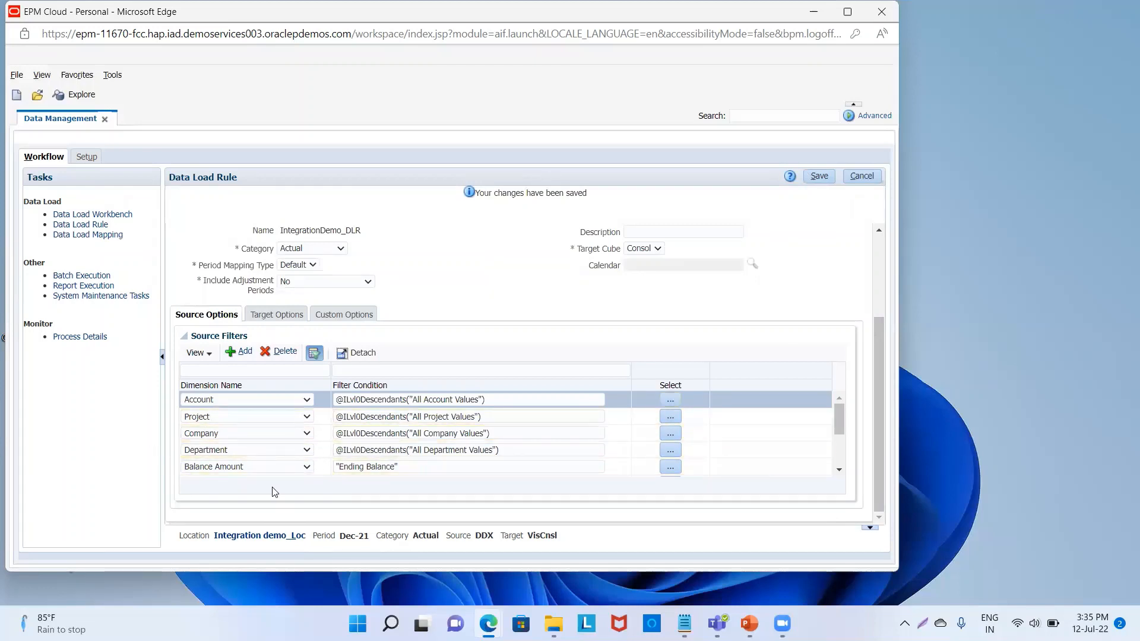
left_click(668, 399)
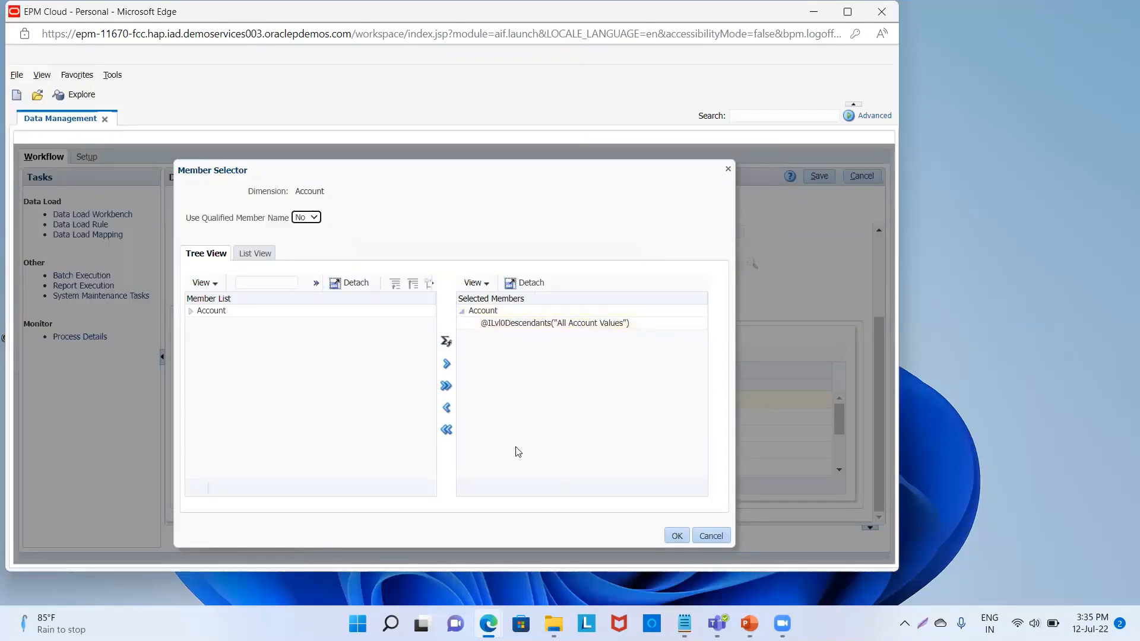
left_click(676, 536)
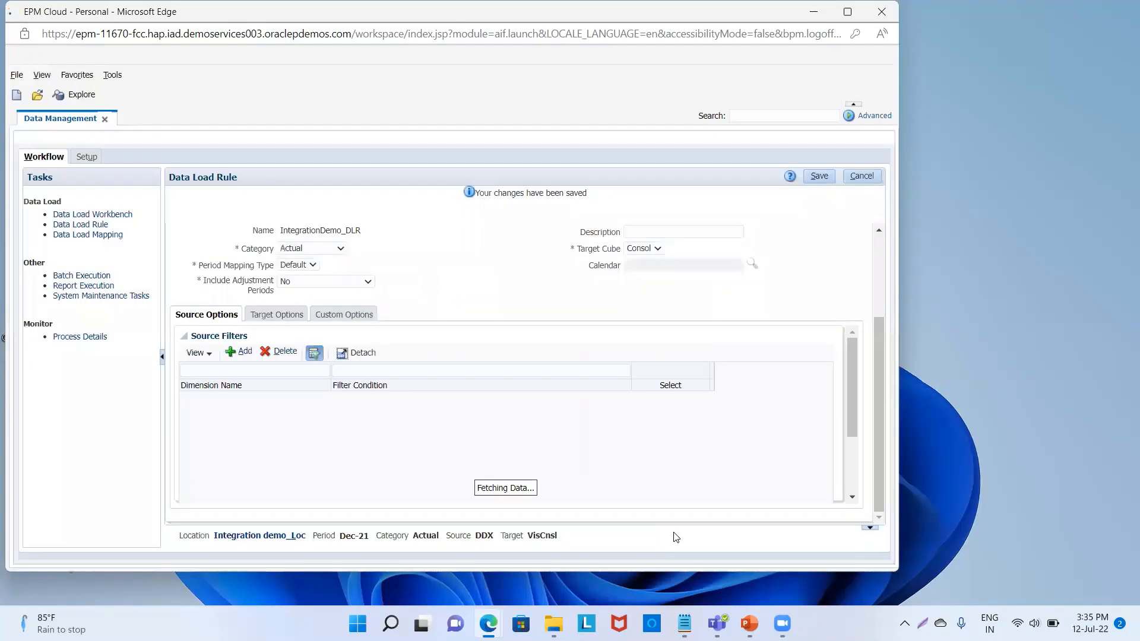
Add the All Project Values member to the rule's Project source filter
left_click(671, 416)
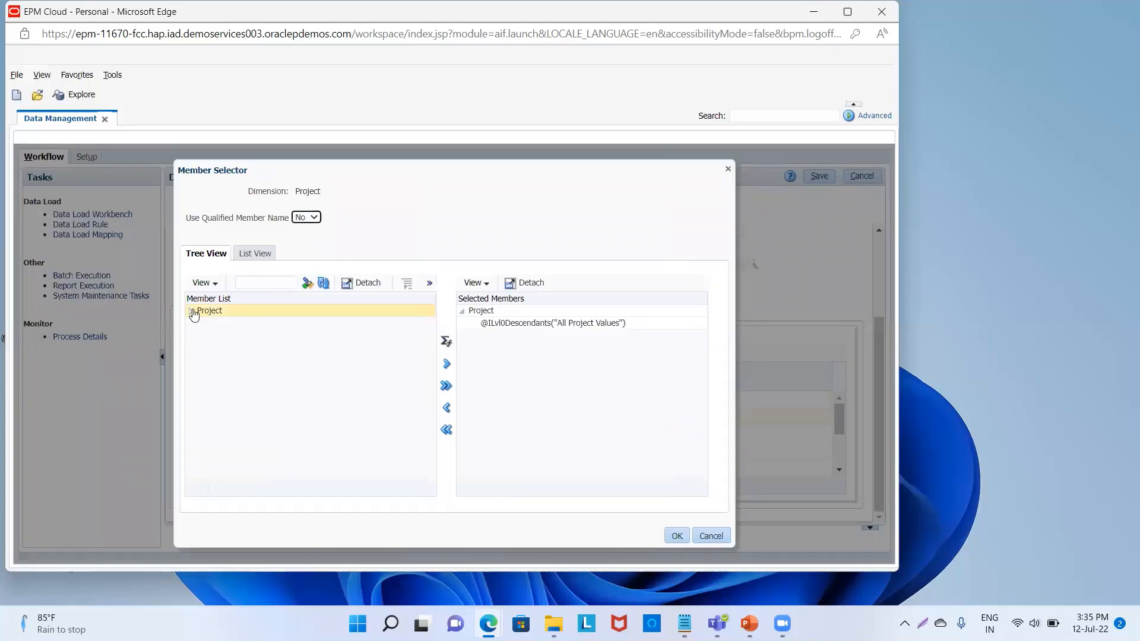
left_click(190, 312)
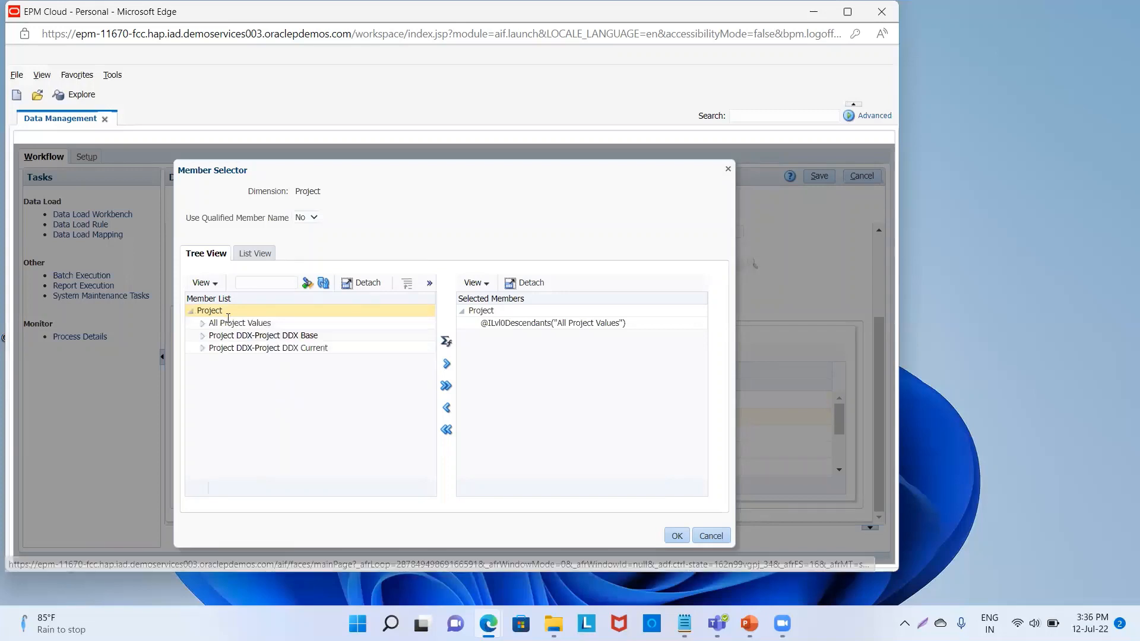
left_click(227, 321)
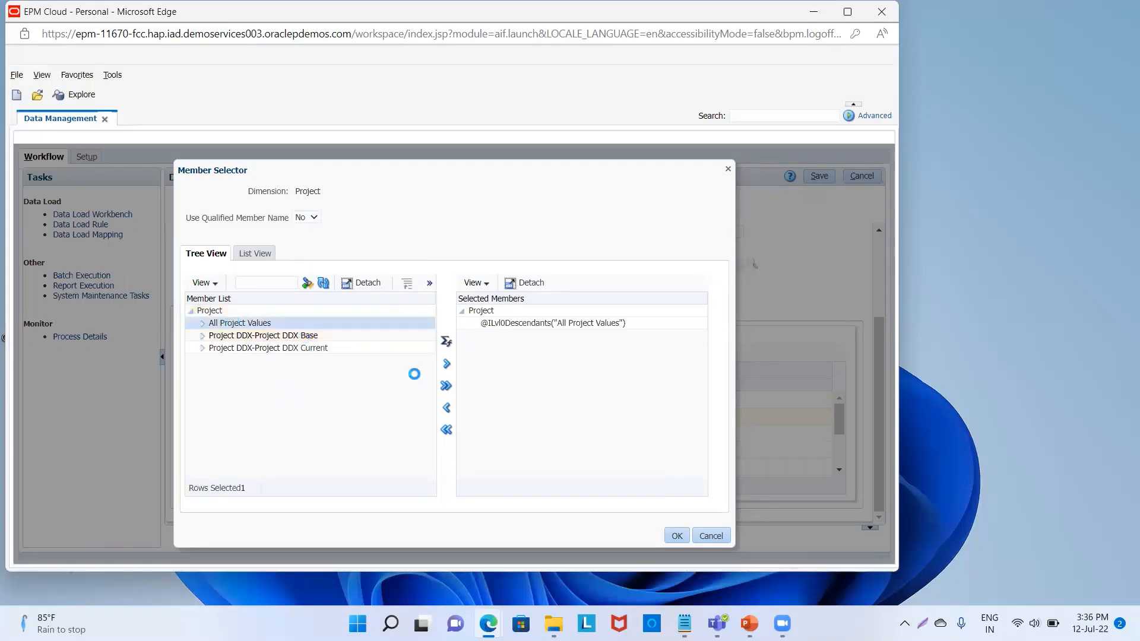
left_click(447, 366)
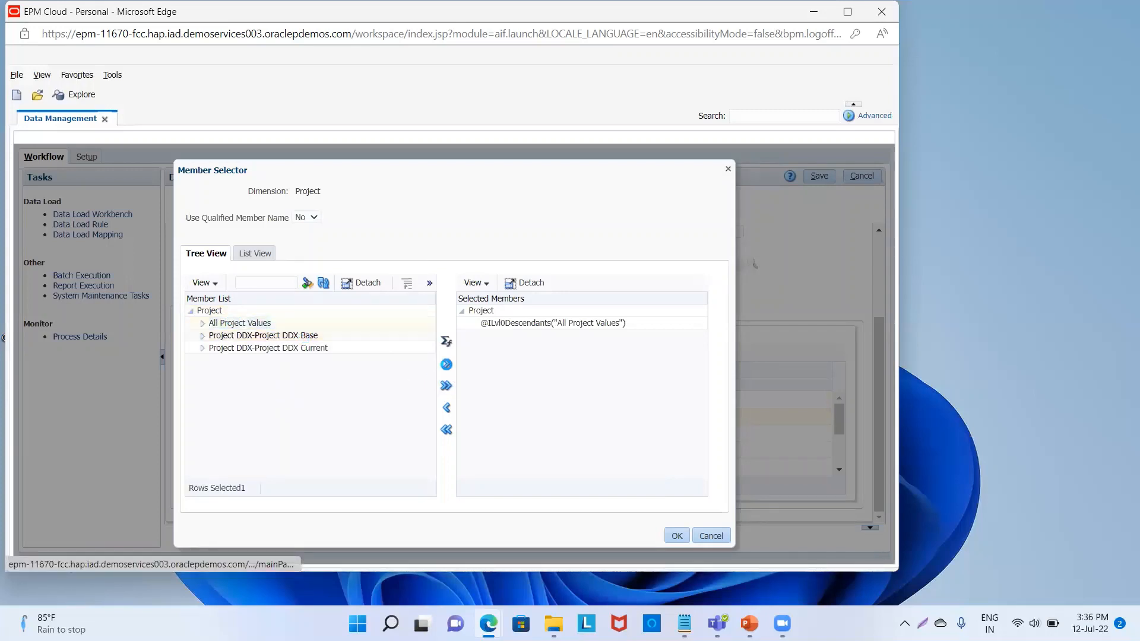
left_click(677, 537)
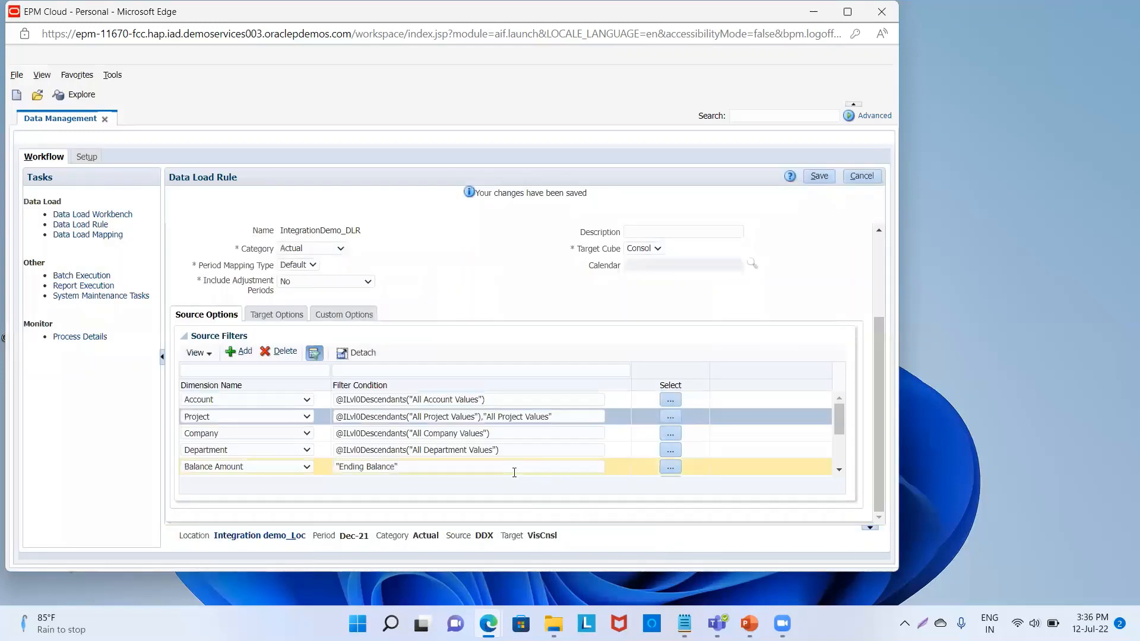
Add the All Company Values member to the rule's Company source filter
left_click(670, 434)
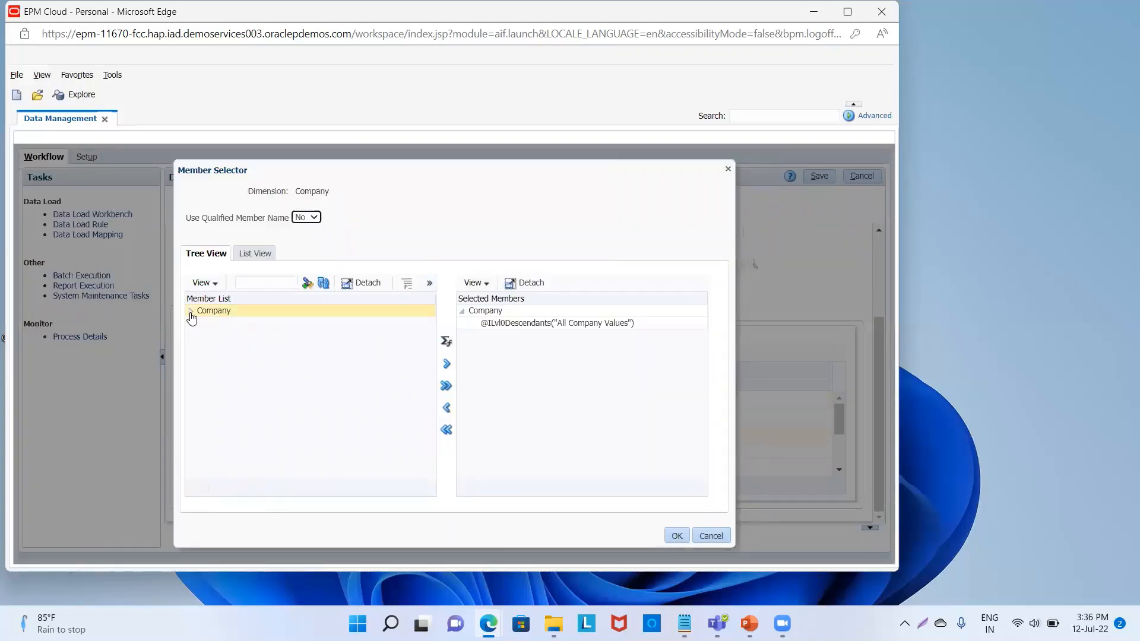
left_click(191, 313)
left_click(221, 323)
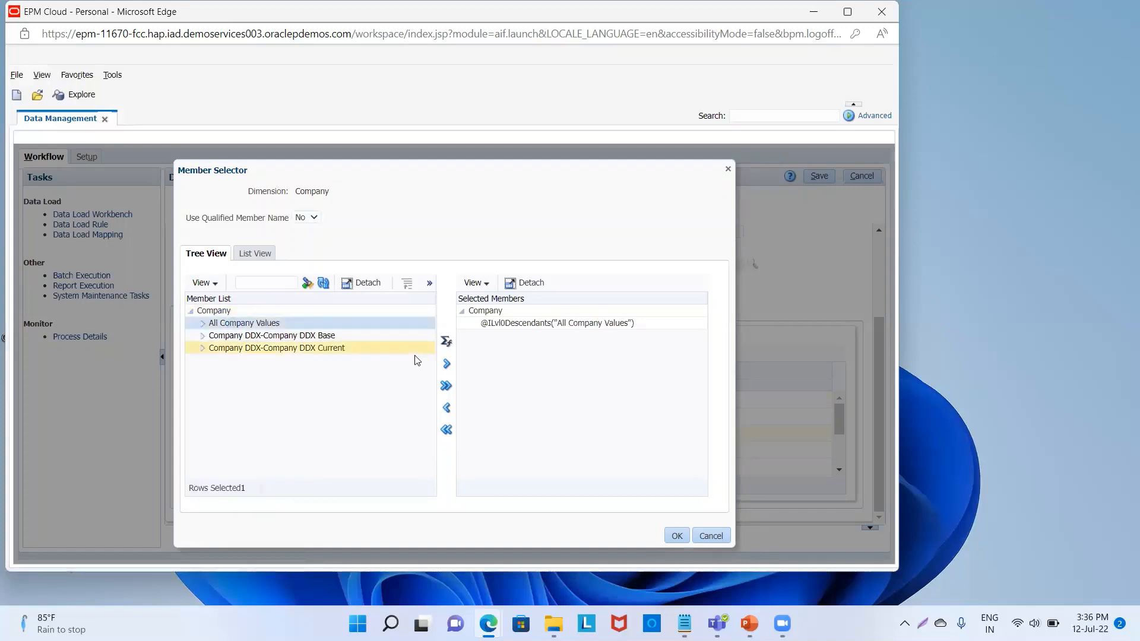
left_click(446, 363)
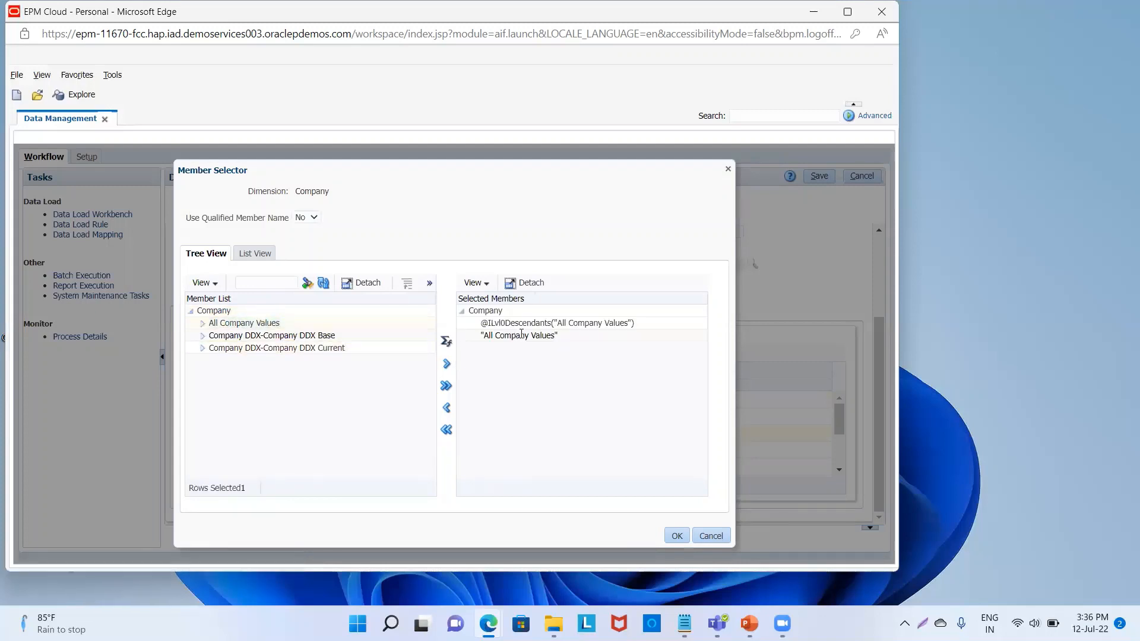
left_click(677, 536)
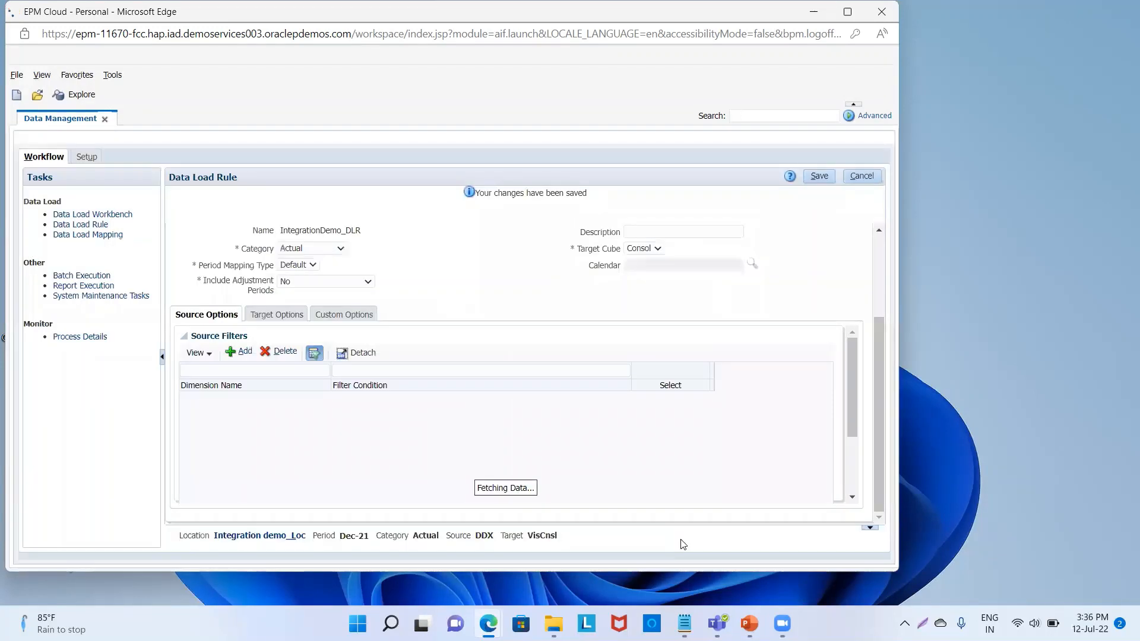
Add the All Department Values member to the rule's Department source filter
left_click(665, 449)
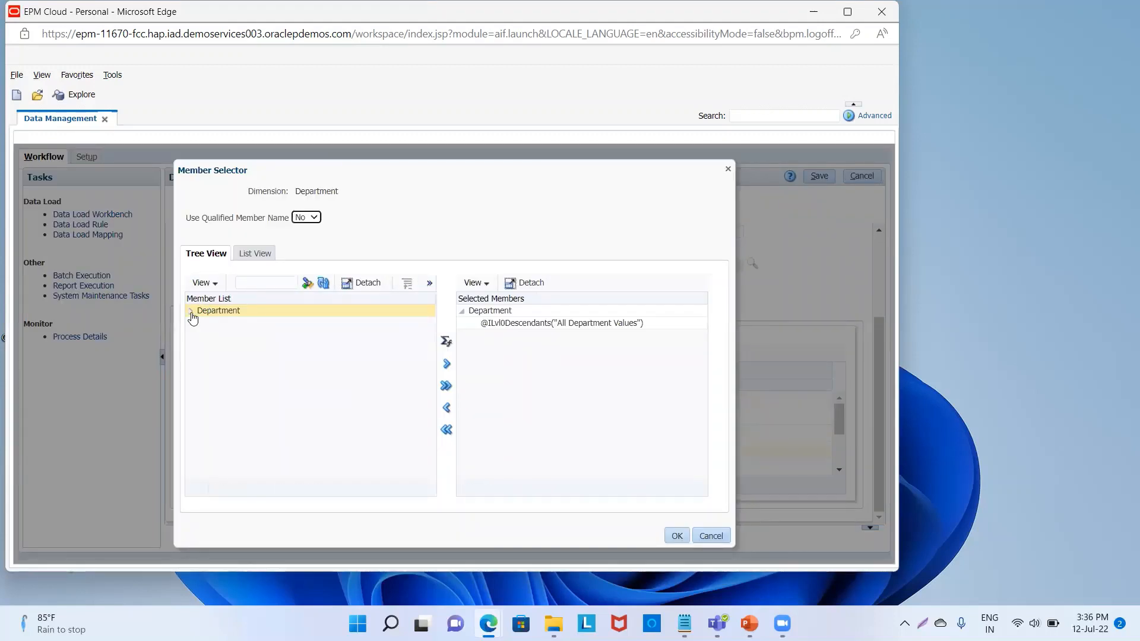
left_click(190, 312)
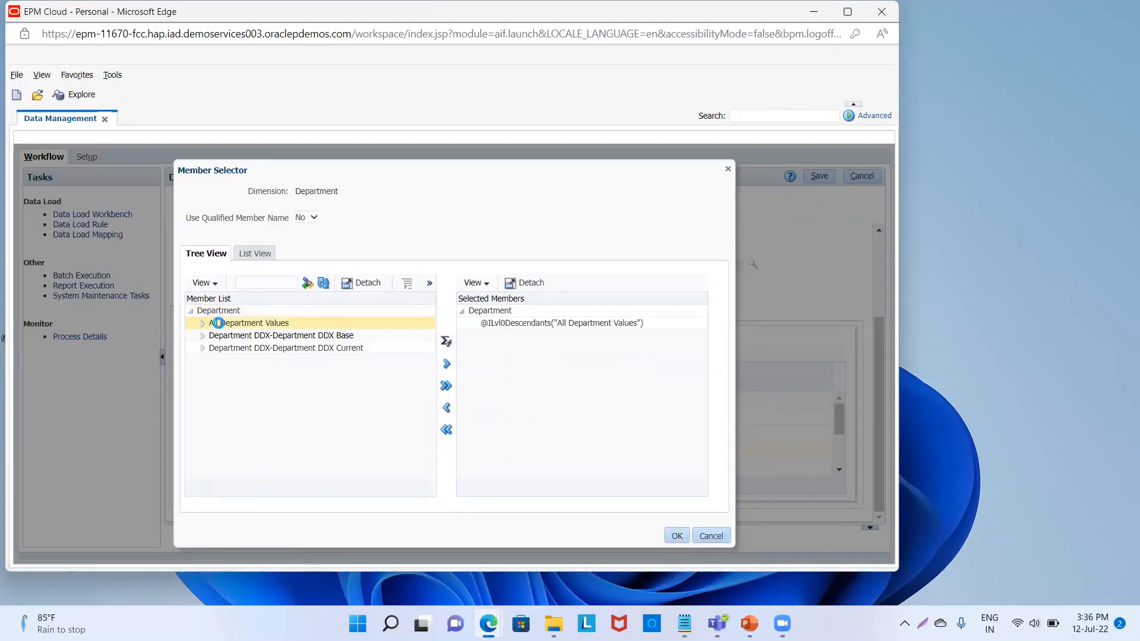
left_click(220, 322)
left_click(447, 363)
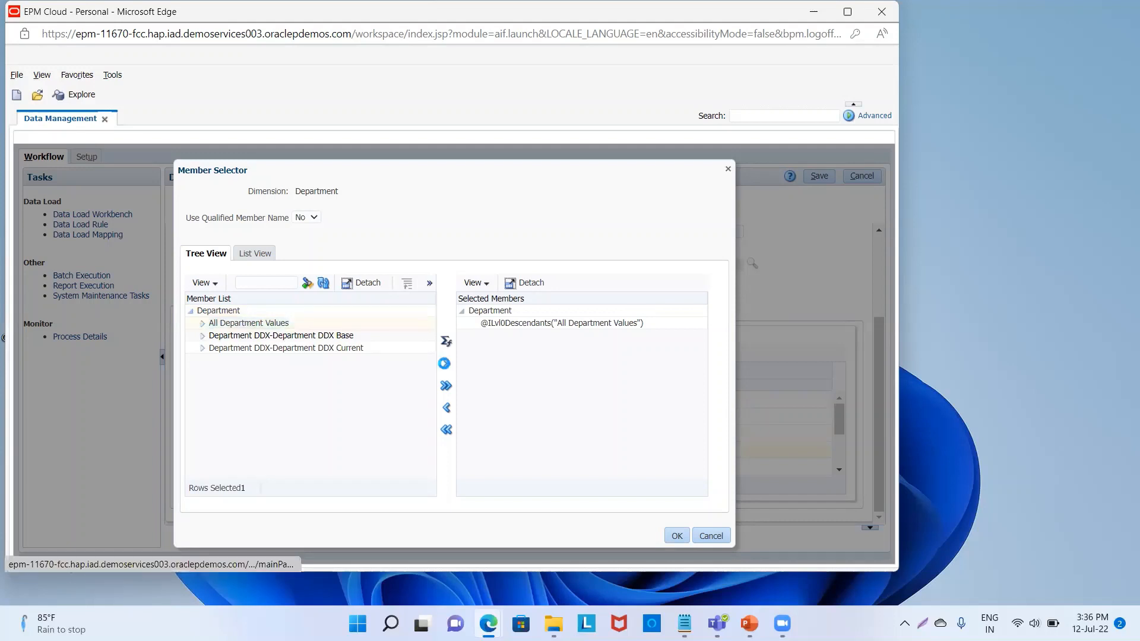
left_click(676, 538)
Look into the member selection of the Balance Amount and Amount Type source filters and review the available Amount Type members
left_click(669, 467)
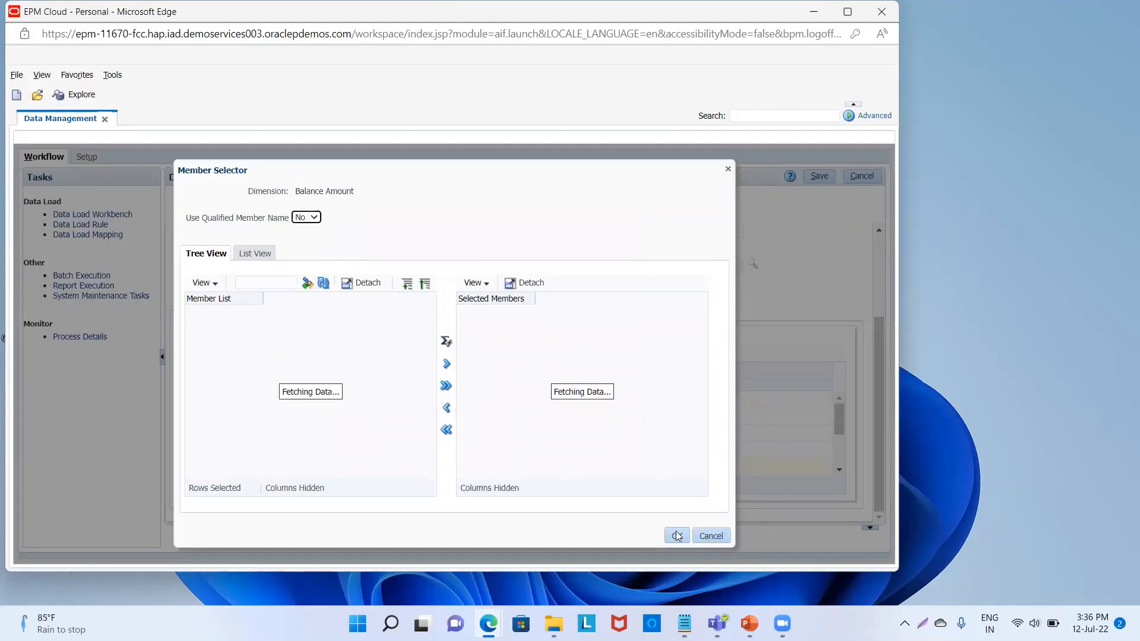
left_click(712, 539)
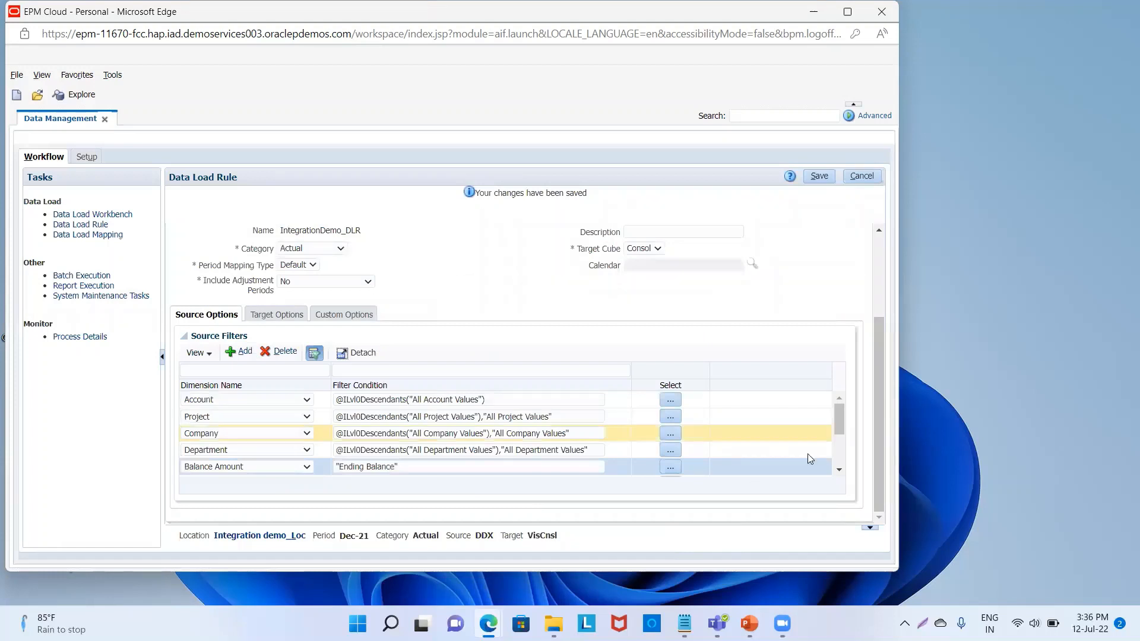
left_click(839, 469)
left_click(838, 470)
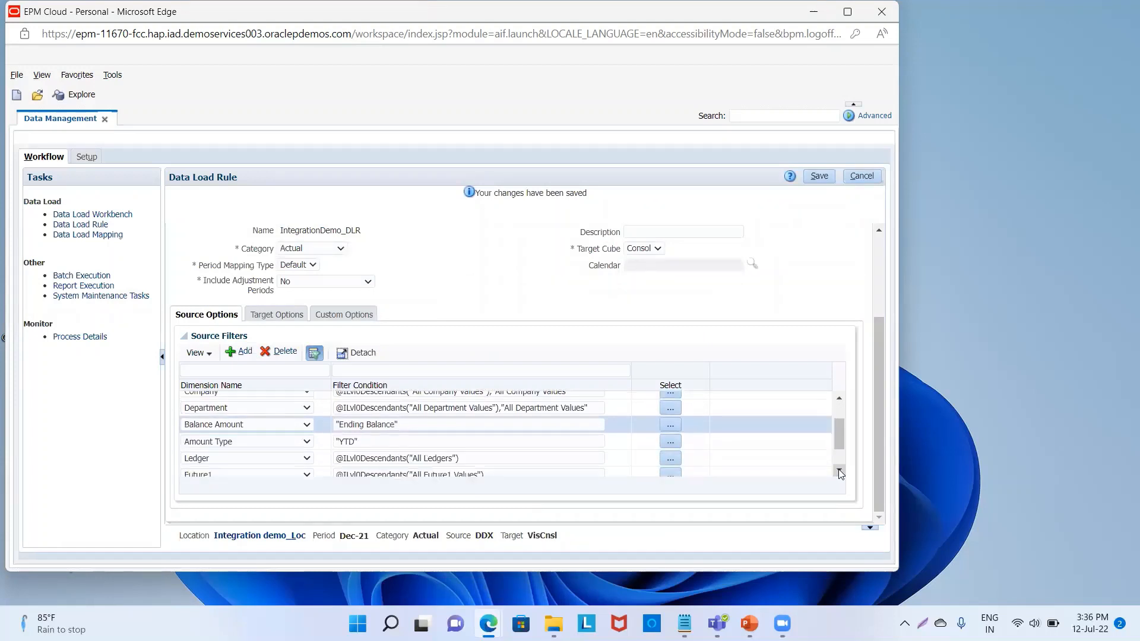
left_click(665, 444)
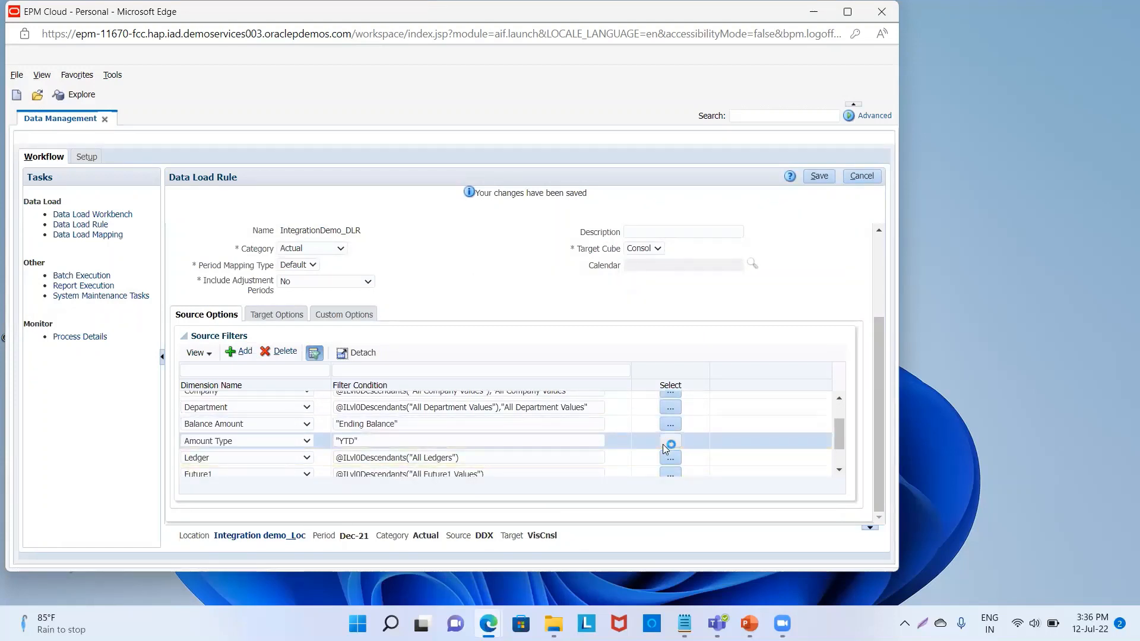
left_click(663, 444)
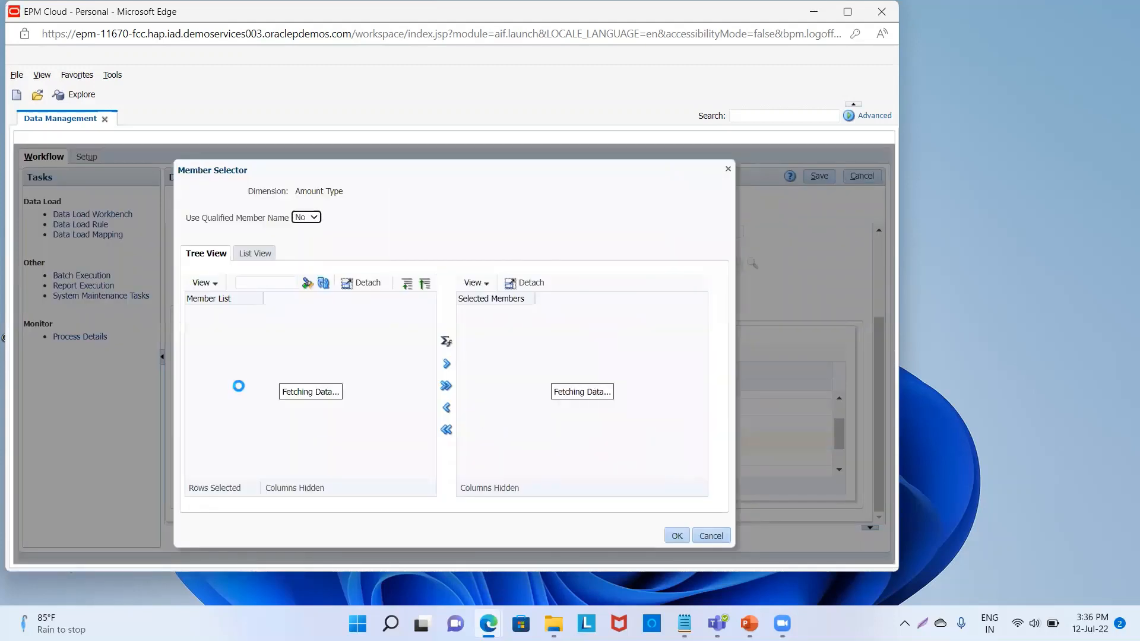
left_click(192, 313)
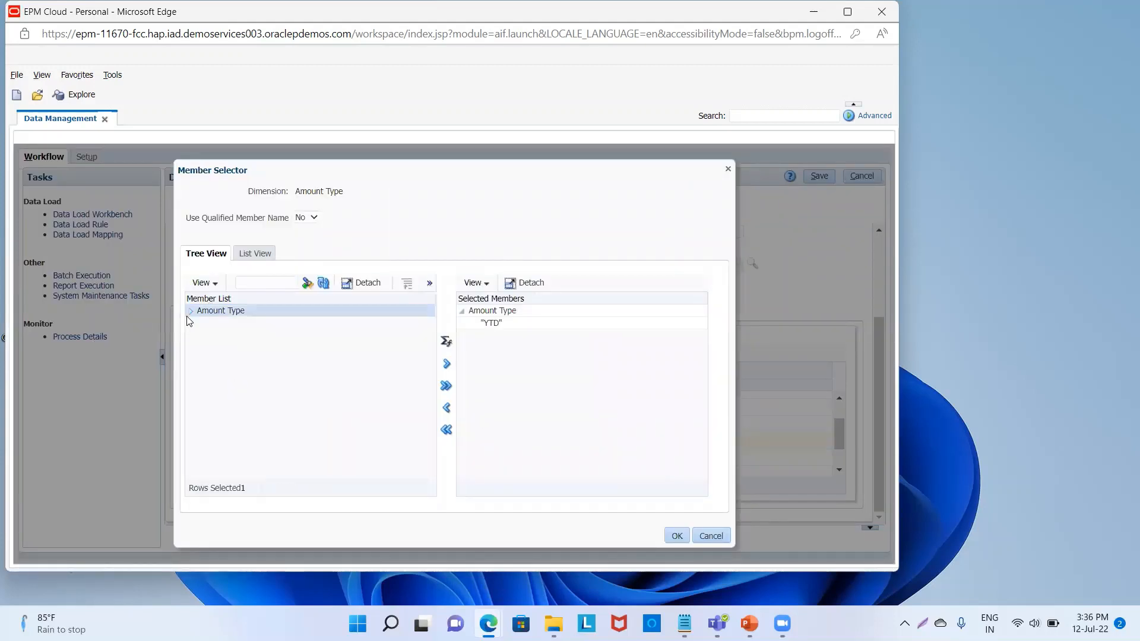
left_click(190, 312)
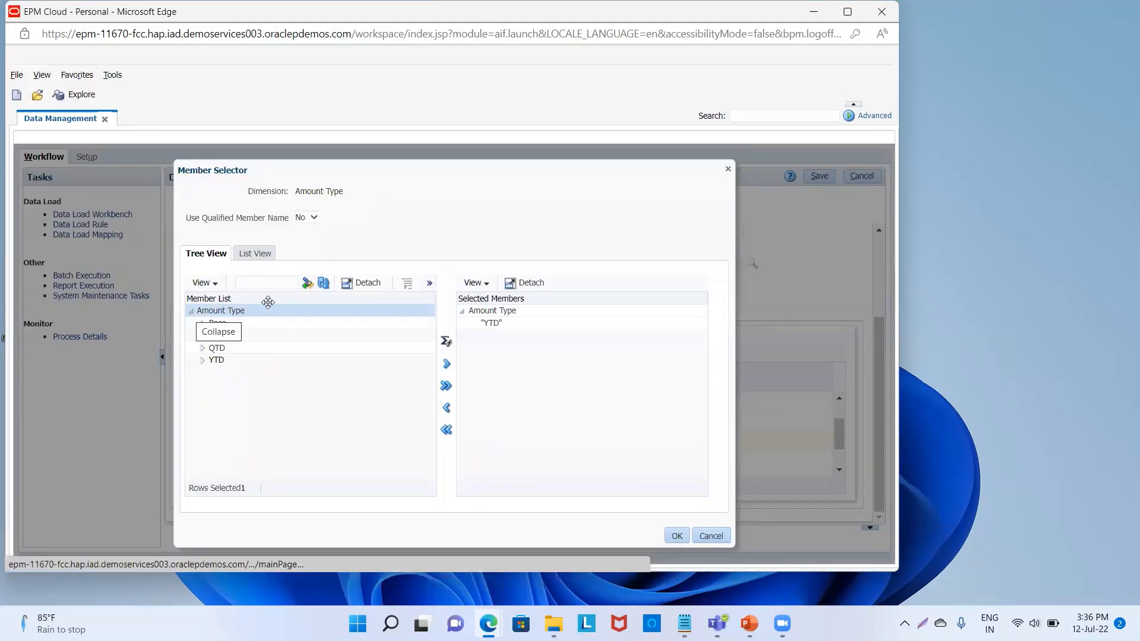
left_click(713, 536)
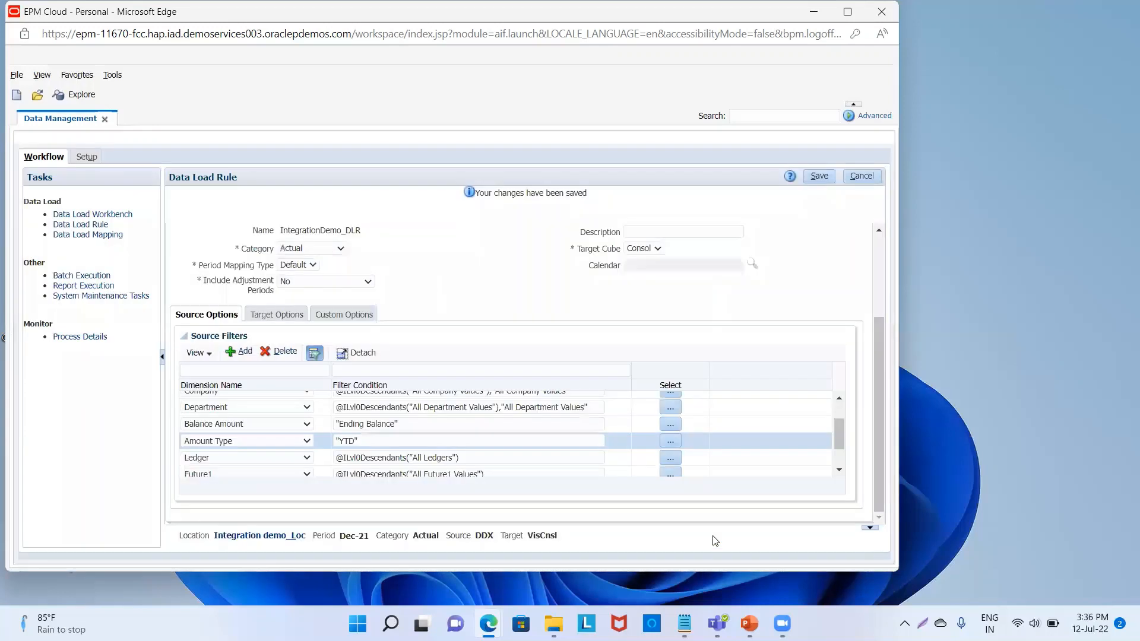
Add the All Ledgers member to the rule's Ledger source filter
left_click(670, 457)
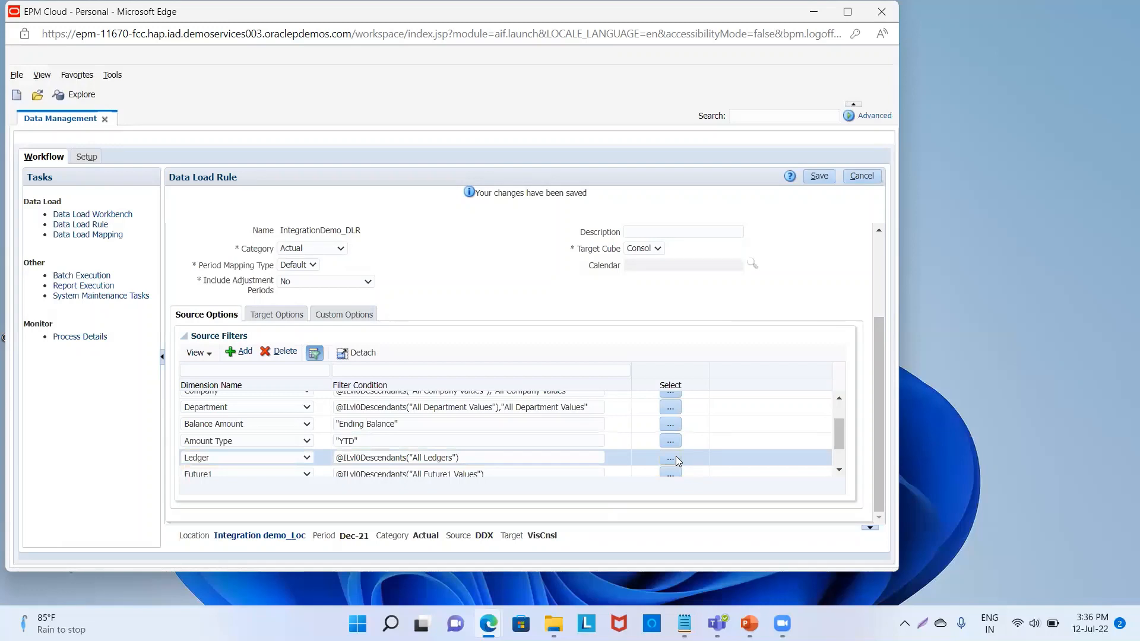
left_click(676, 457)
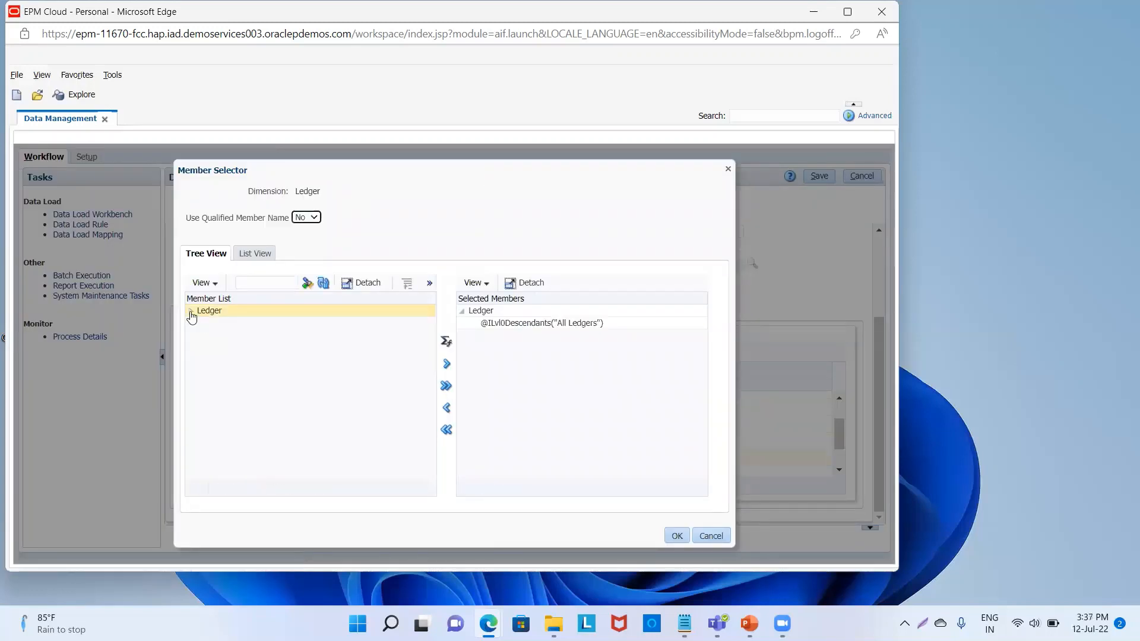
left_click(191, 310)
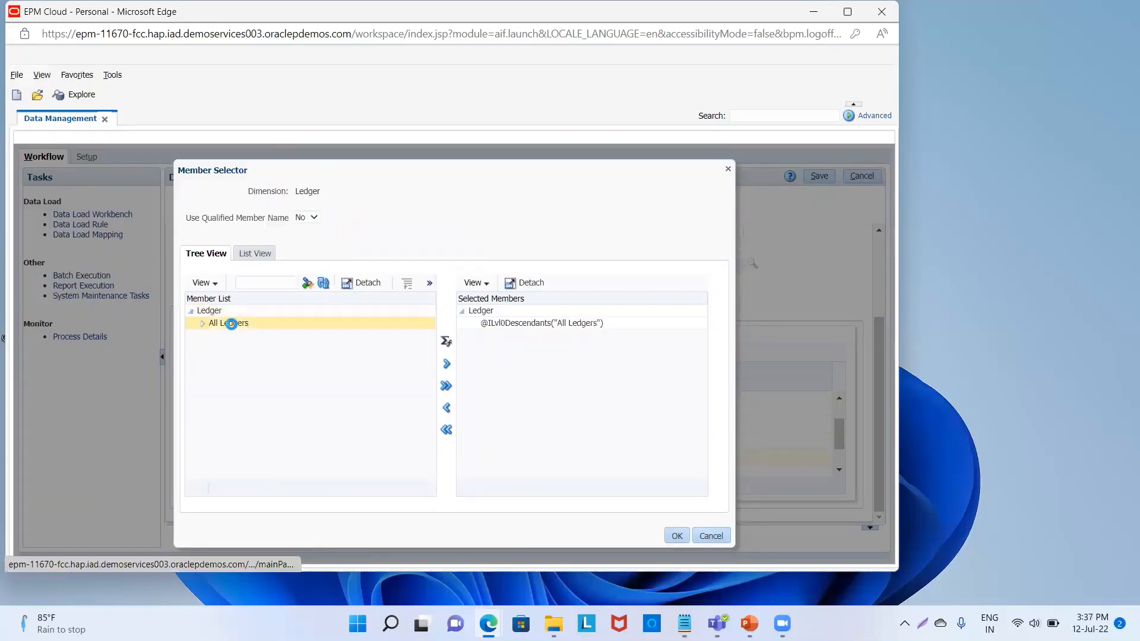
left_click(231, 324)
left_click(445, 366)
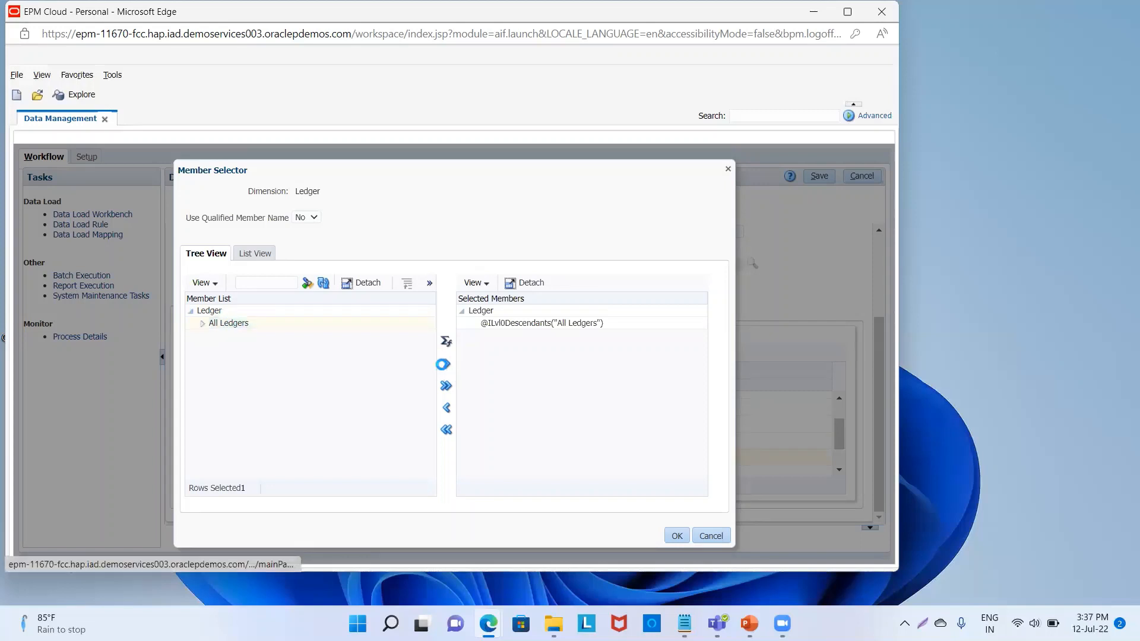
left_click(676, 535)
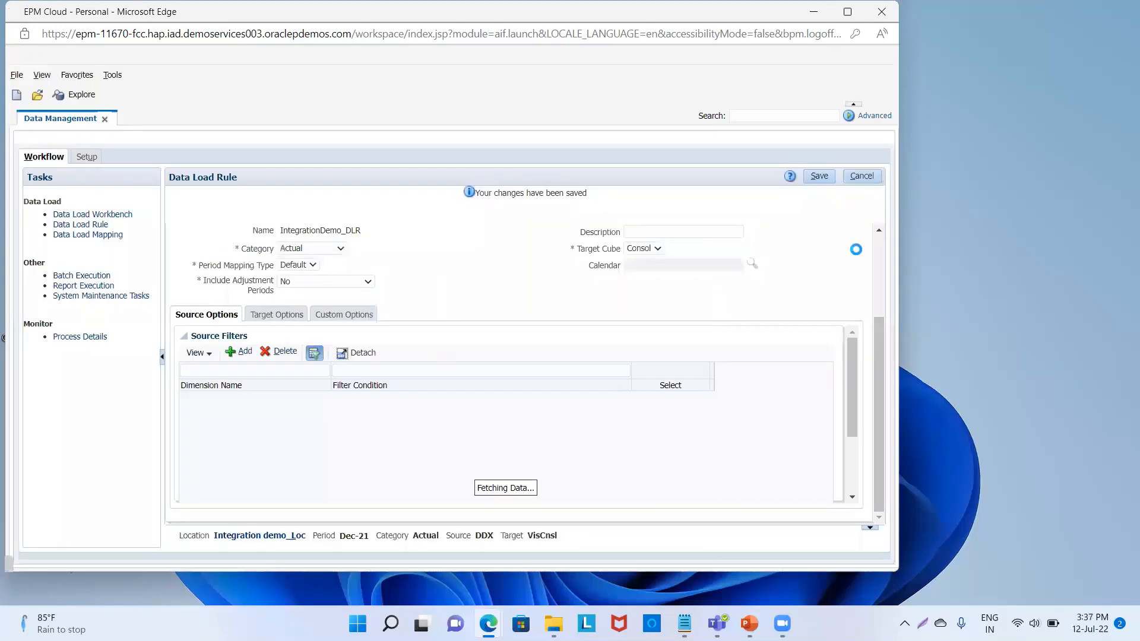
Add the All Future1 Values member to the rule's Future1 source filter and save the data load rule
left_click_drag(841, 428, 838, 445)
left_click(670, 445)
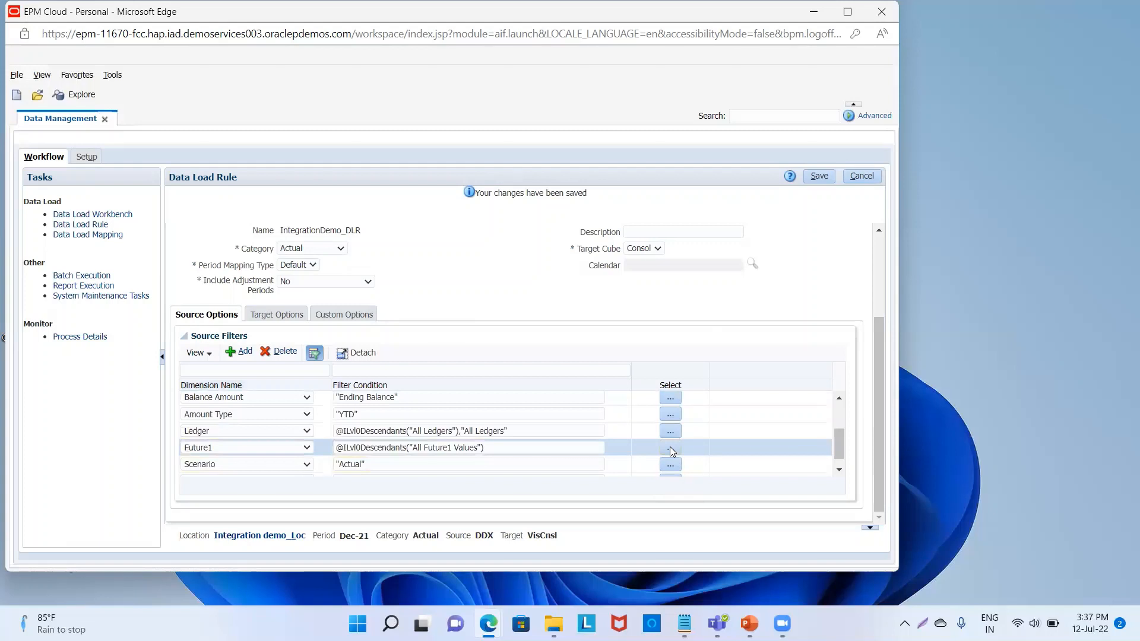
left_click(196, 309)
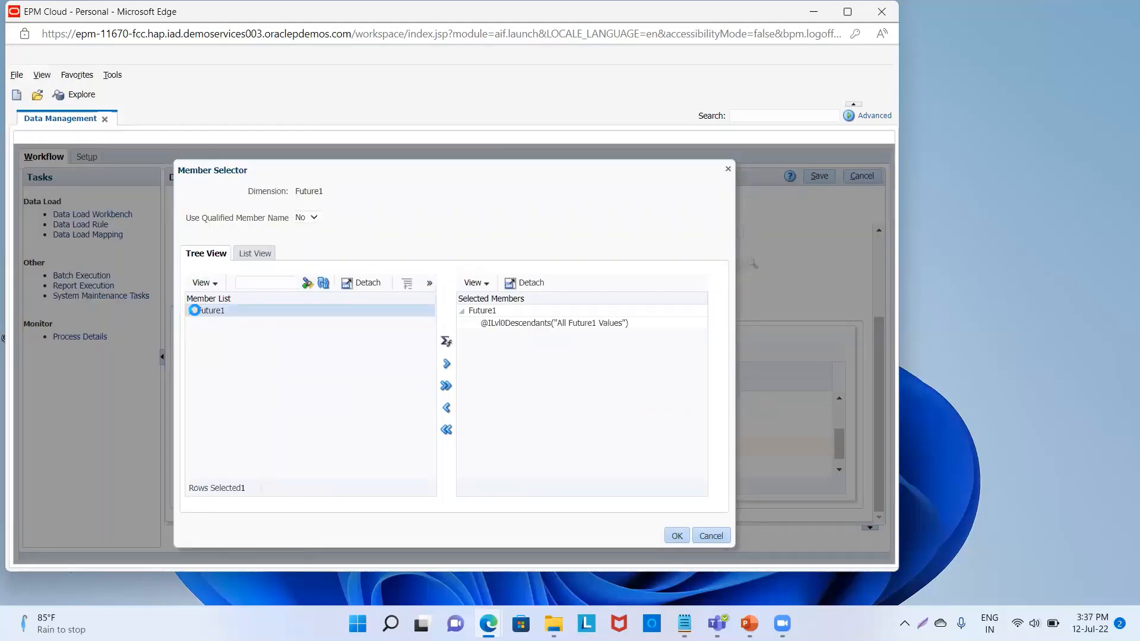
left_click(192, 311)
left_click(221, 321)
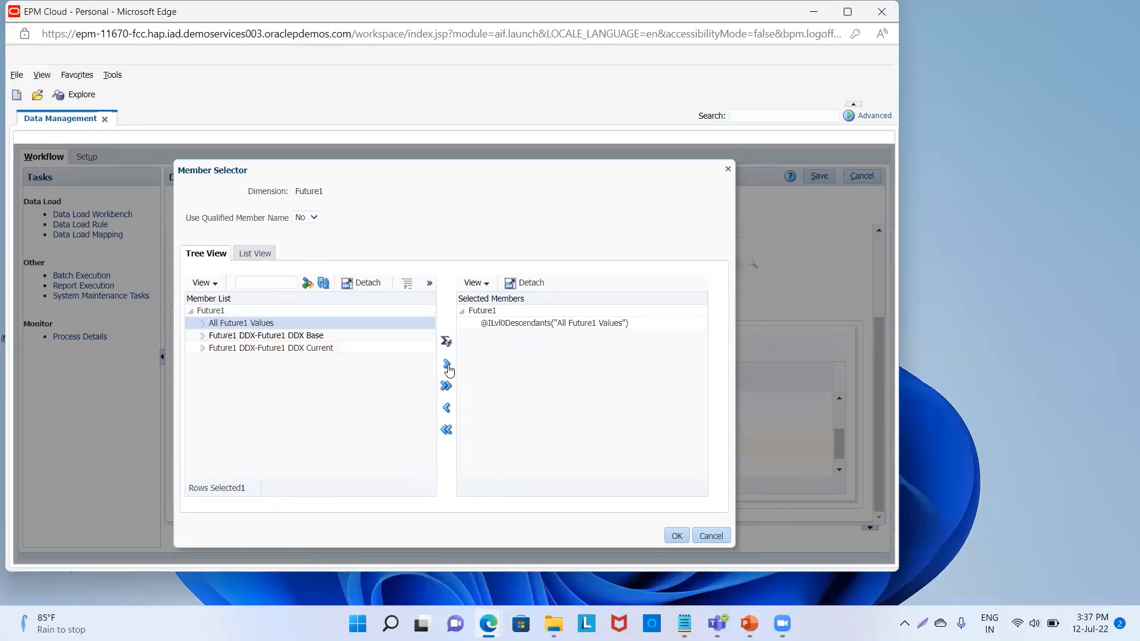
left_click(447, 363)
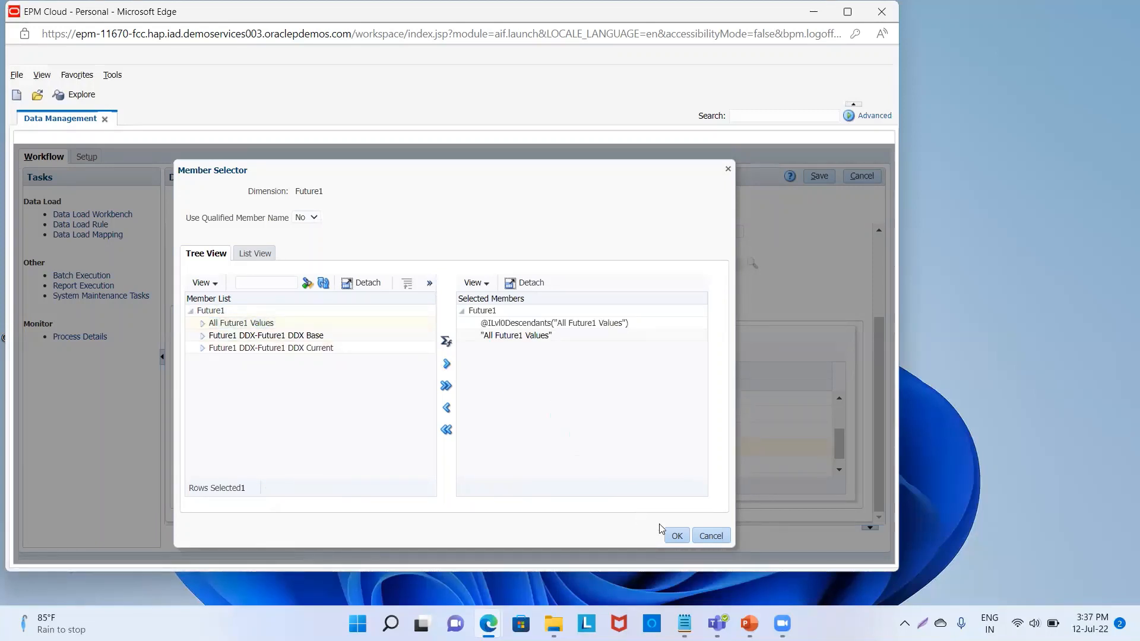
left_click(676, 535)
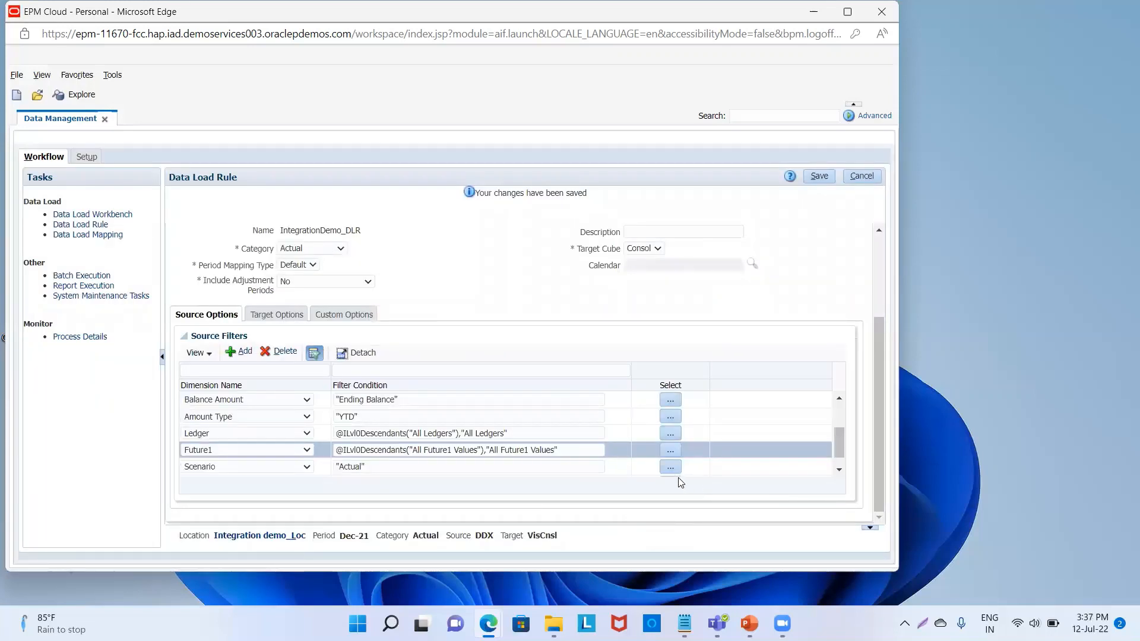
left_click(841, 470)
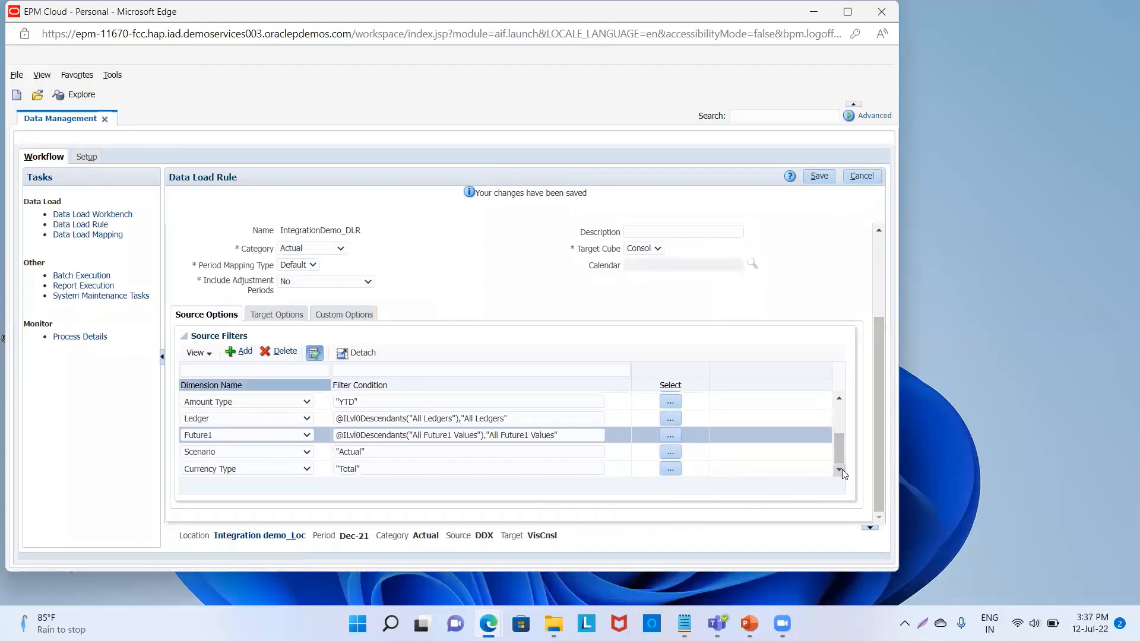
left_click(820, 178)
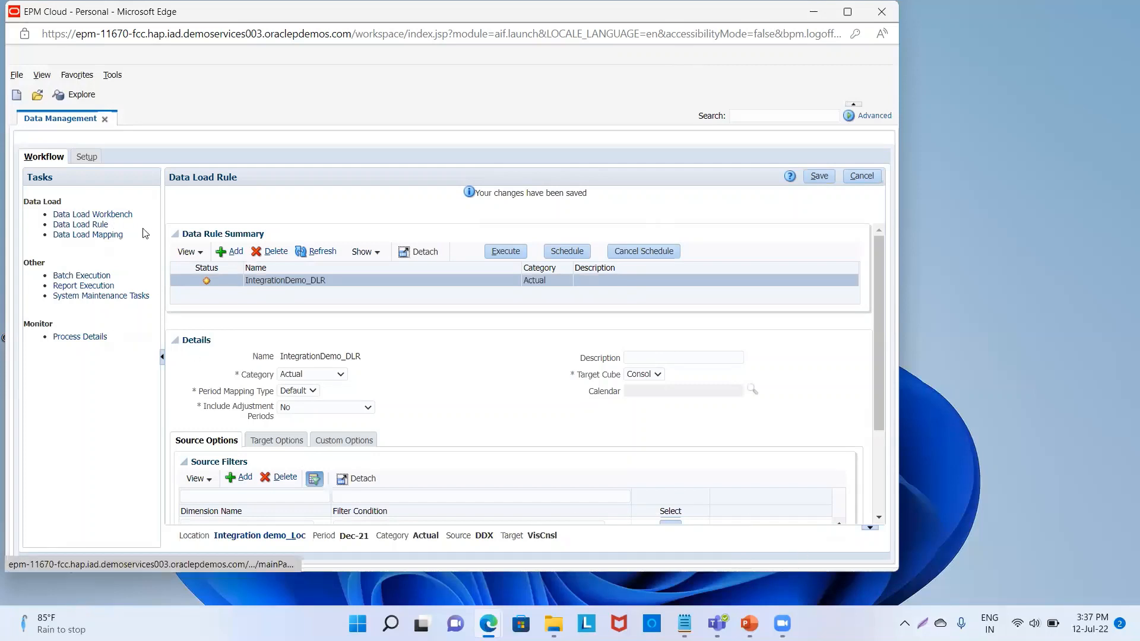
Execute IntegrationDemo_DLR with Import from Source enabled, keeping Dec-21 as start and end period and Replace as import mode
left_click(514, 252)
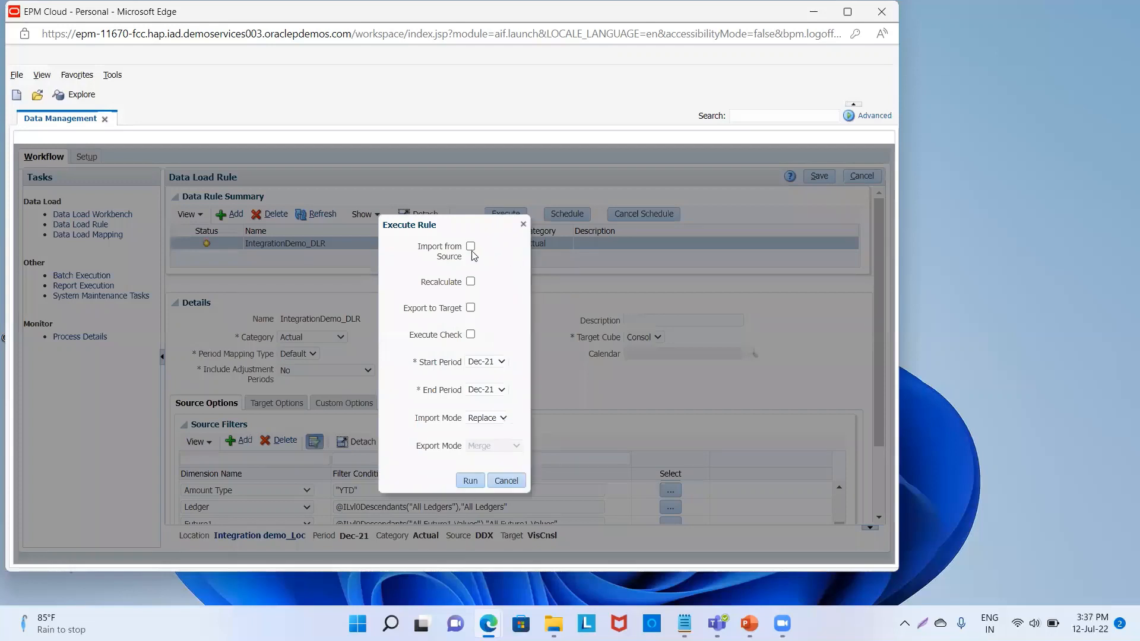
left_click(470, 247)
left_click(472, 484)
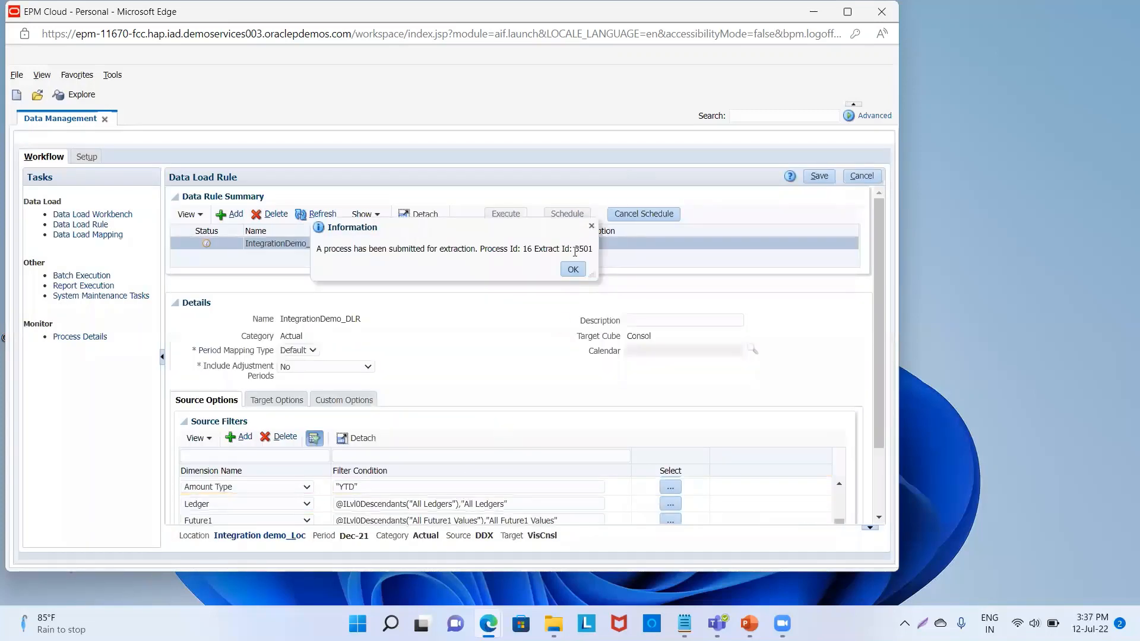
left_click(572, 270)
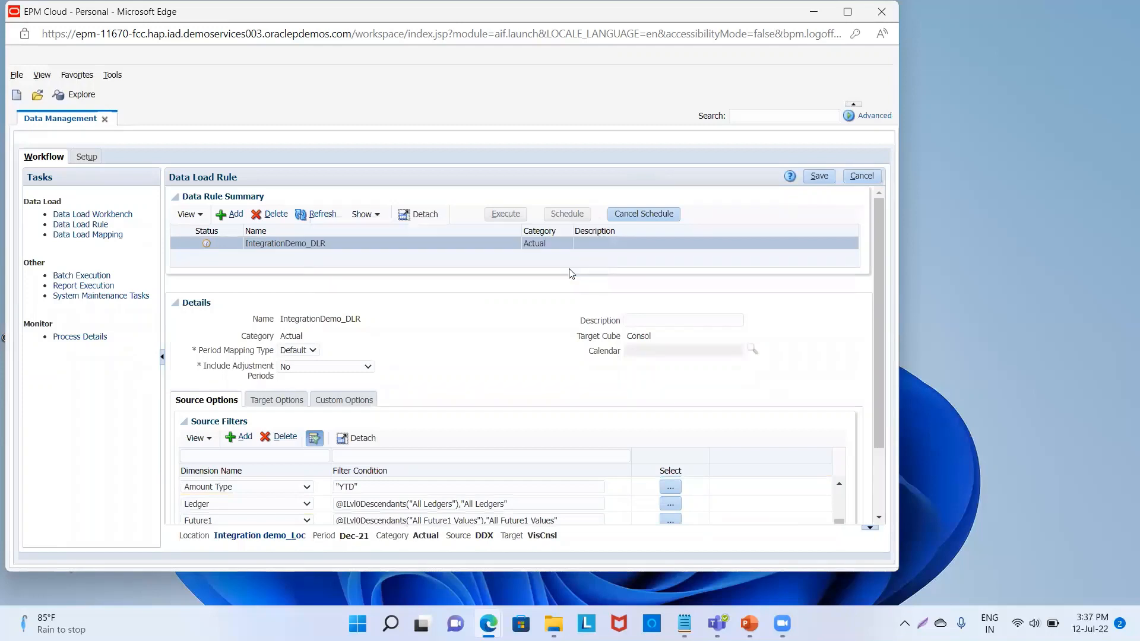
Refresh the data rule summary repeatedly to monitor the execution status of IntegrationDemo_DLR
left_click(322, 219)
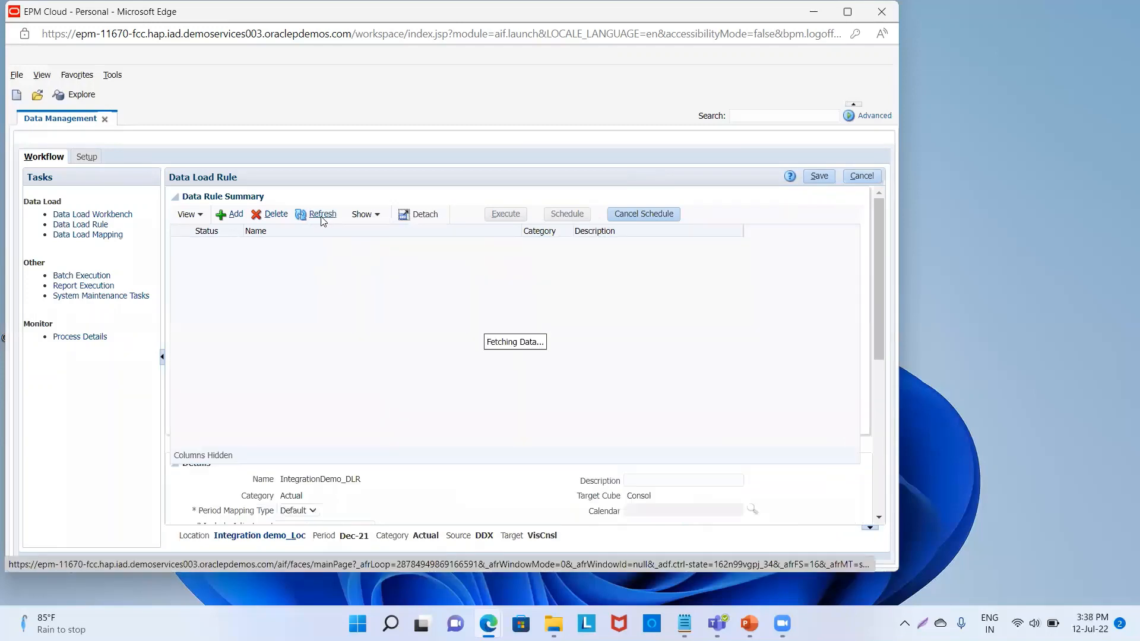
left_click(322, 218)
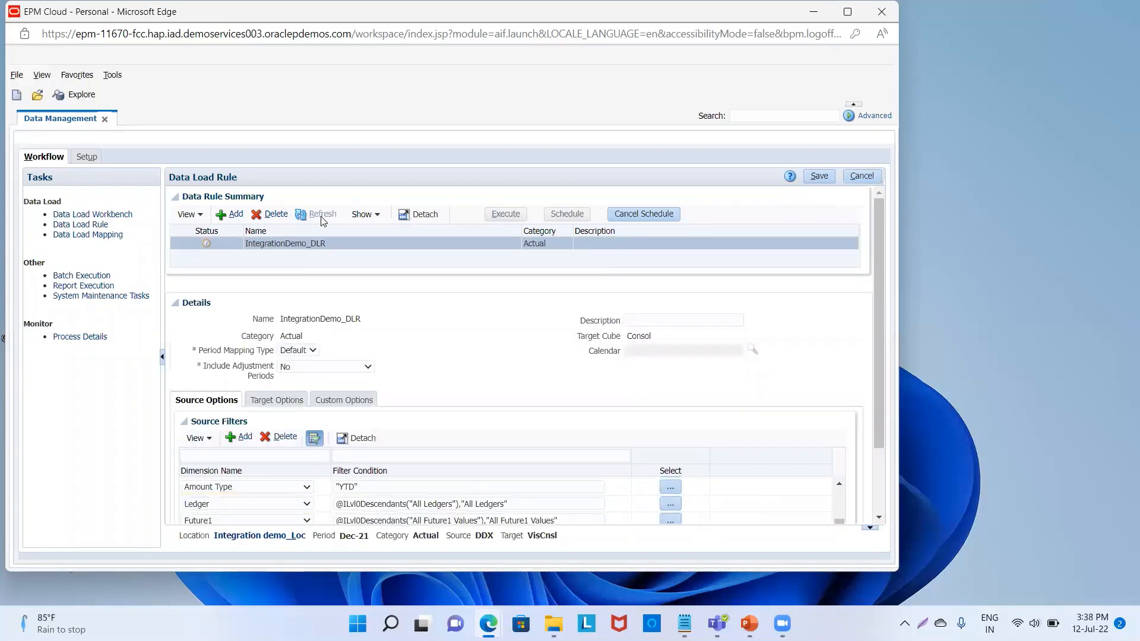
left_click(322, 218)
left_click(324, 219)
left_click(323, 219)
left_click(323, 217)
left_click(323, 216)
left_click(323, 217)
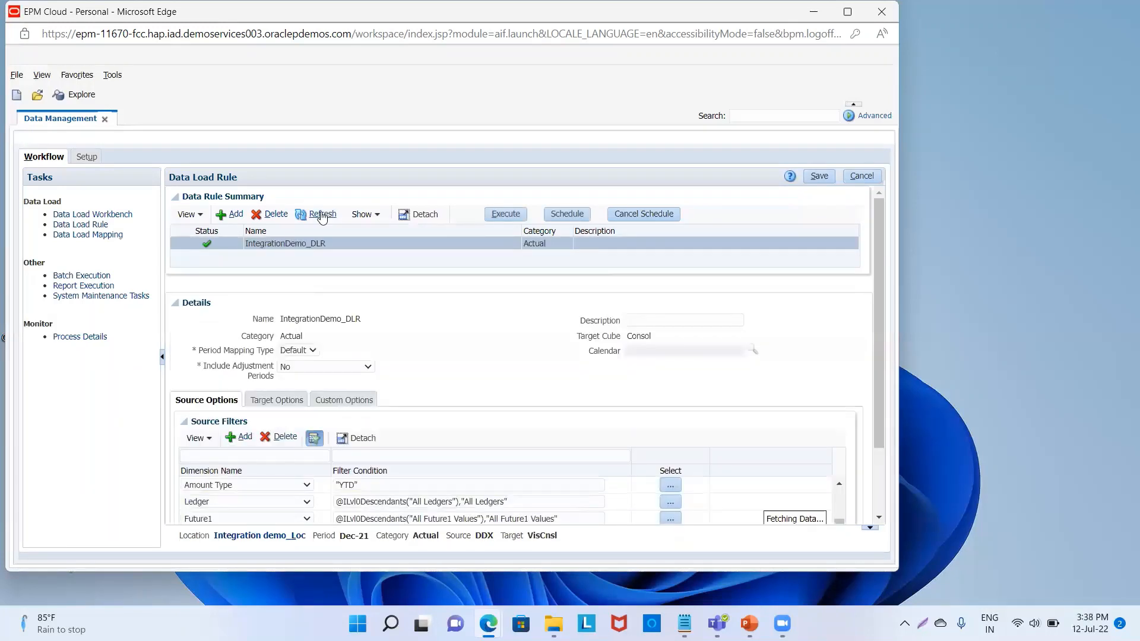
Run the export to the target application for IntegrationDemo_DLR from the Data Load Workbench, choosing the export mode
left_click(111, 215)
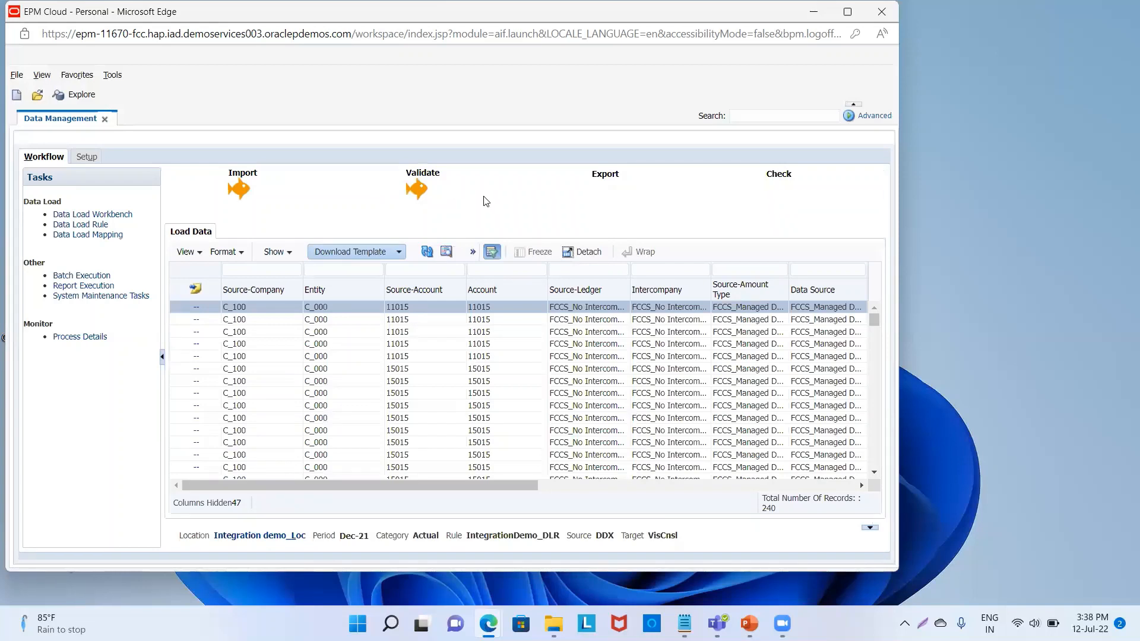
left_click(605, 179)
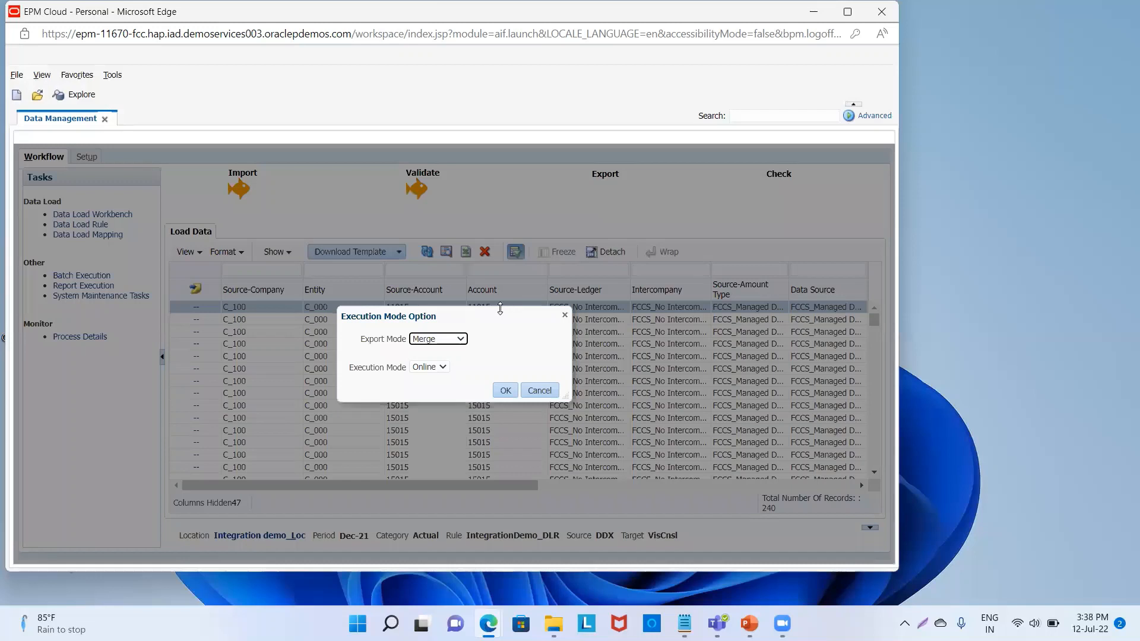
left_click(462, 339)
left_click(446, 375)
left_click(508, 392)
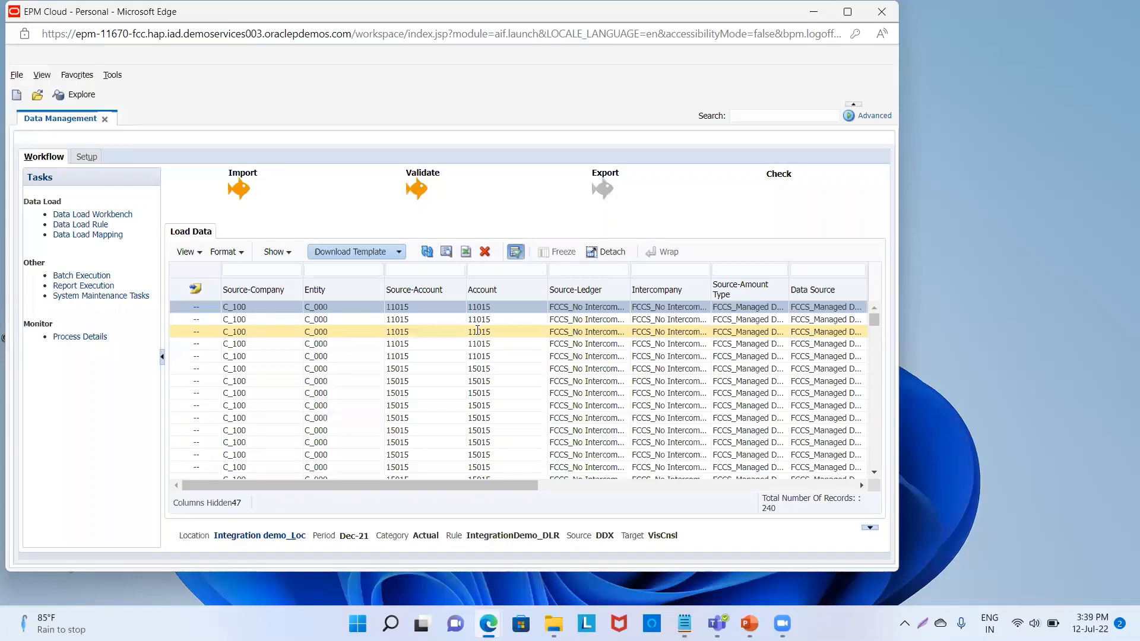
Download the log of process 17 from Process Details and open the VisCnsl_17 (1) file from the Downloads folder
left_click(68, 337)
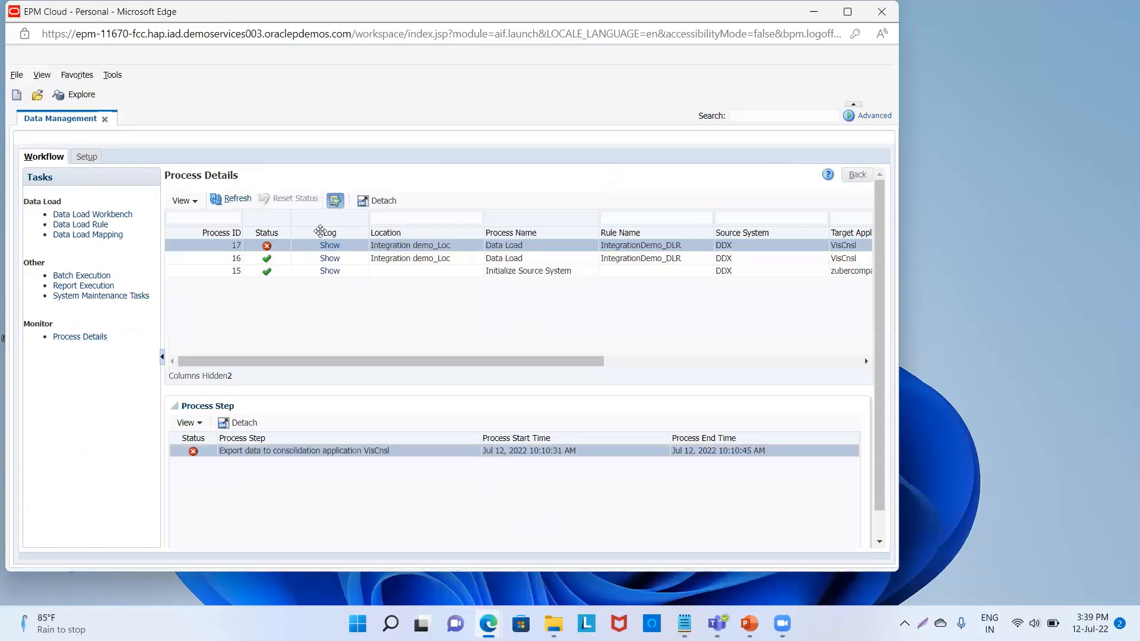
left_click(330, 245)
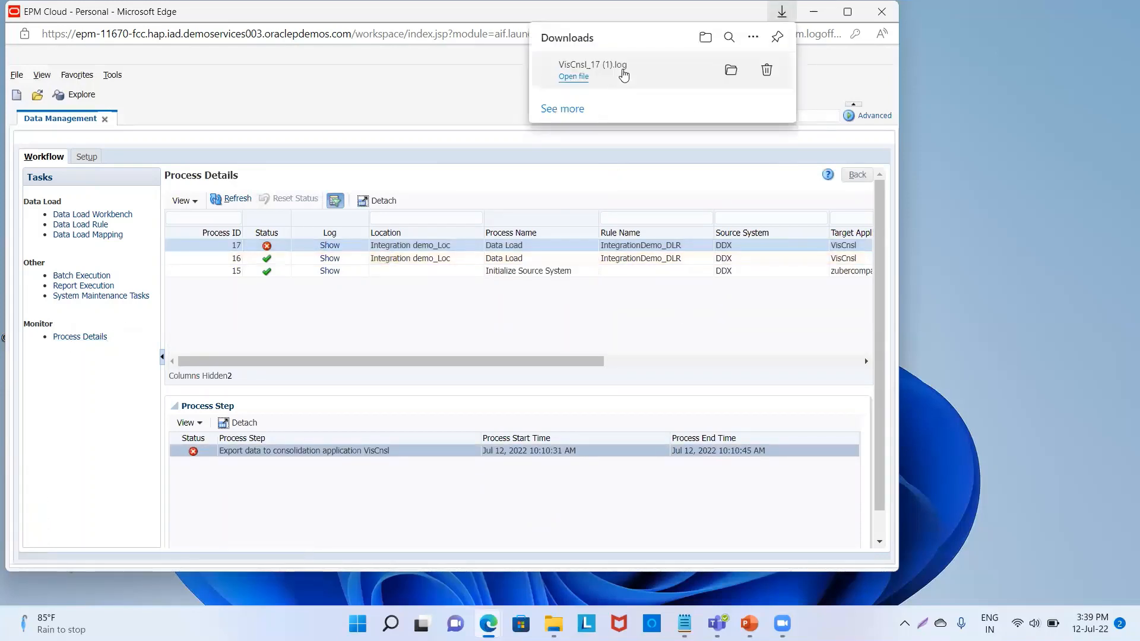
left_click(732, 70)
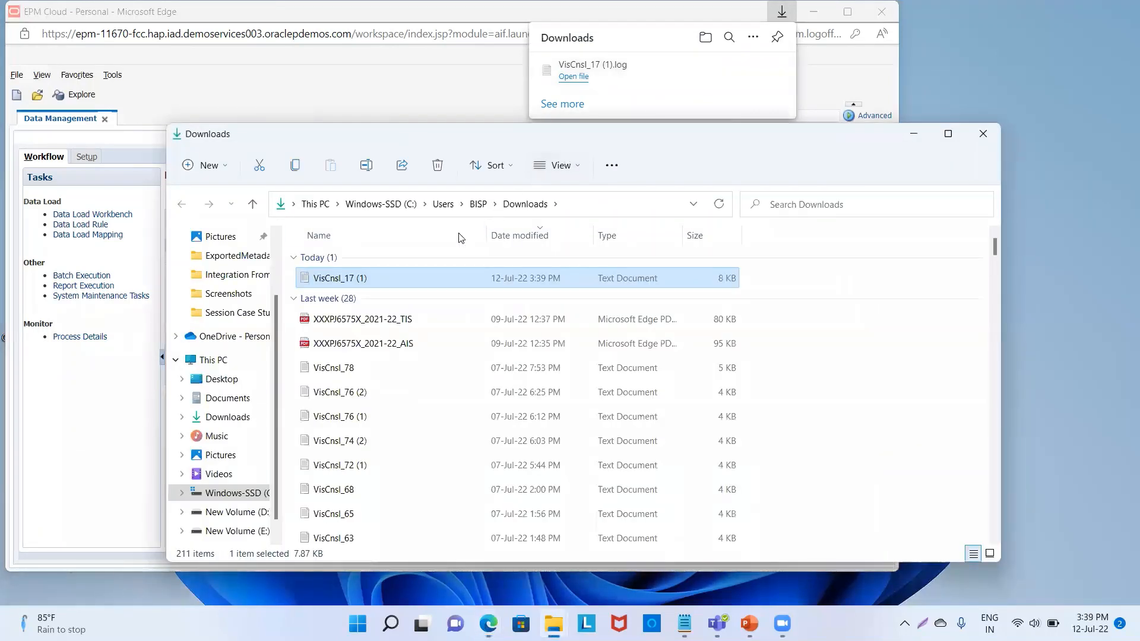
double_click(450, 278)
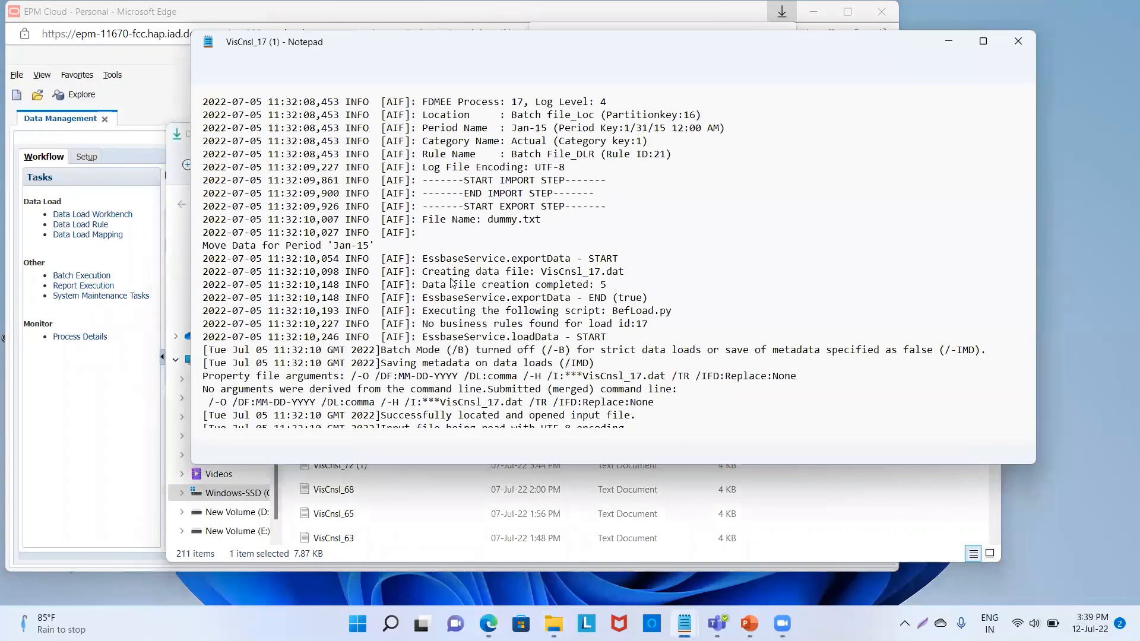
Examine the Dec-21 export section of the process log for failed driver members and load errors, and put the log aside
scroll(574, 256, "down", 3)
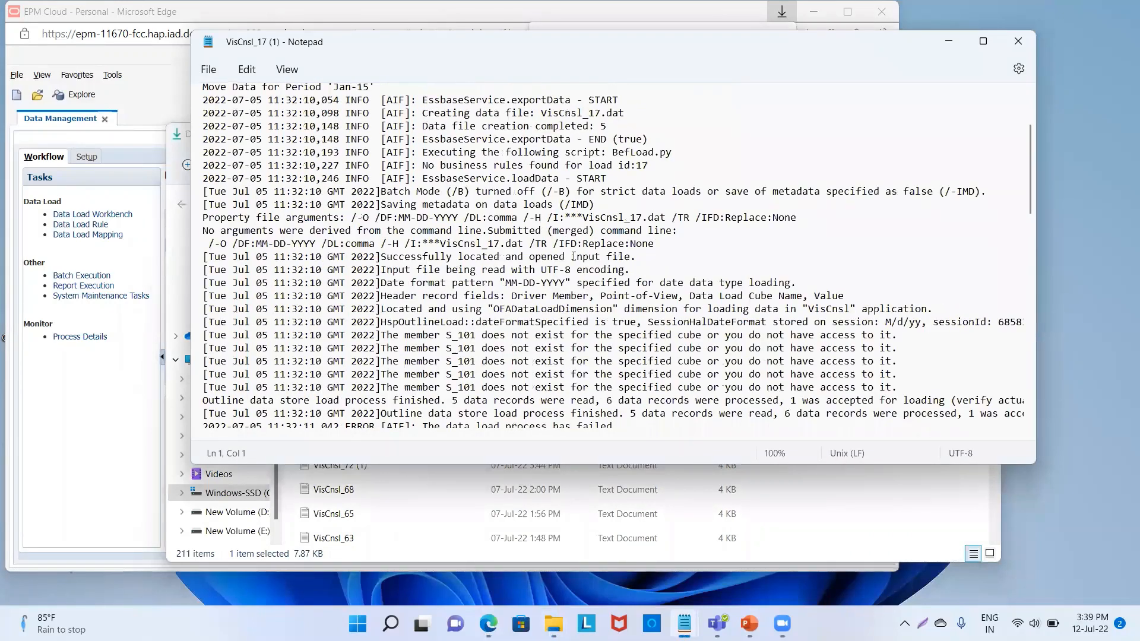
scroll(573, 257, "down", 1)
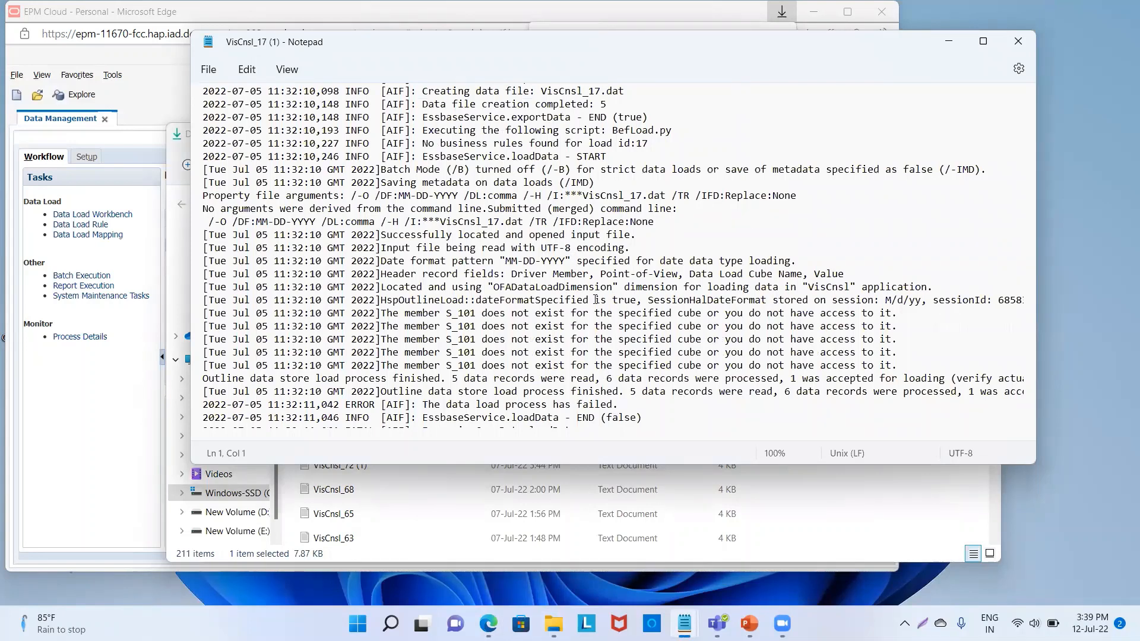
scroll(595, 299, "down", 4)
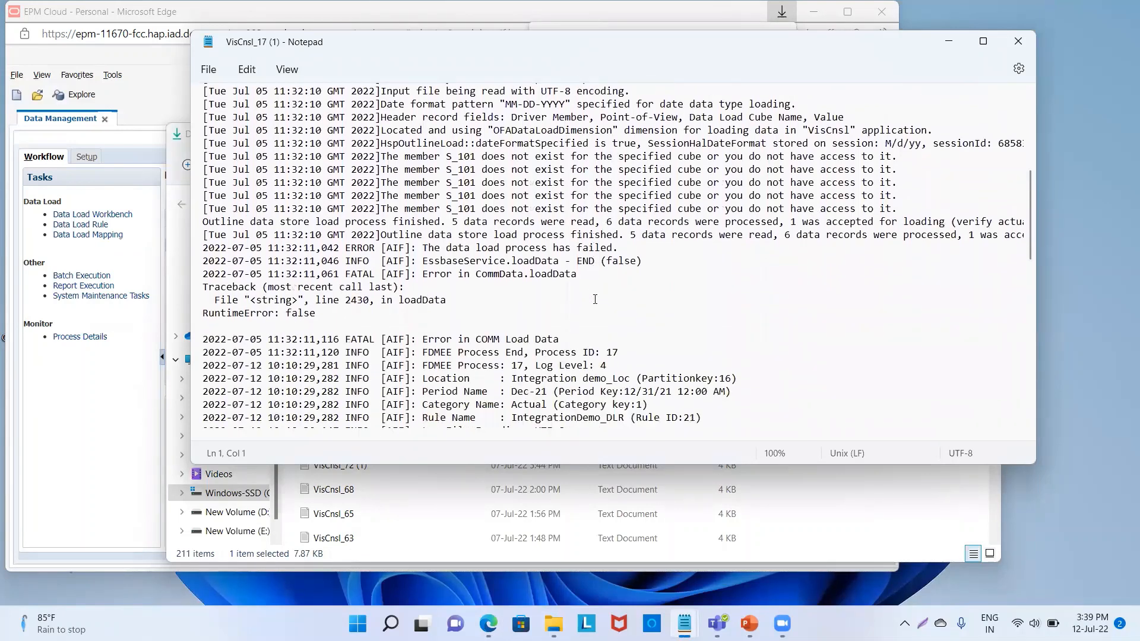
scroll(595, 299, "down", 9)
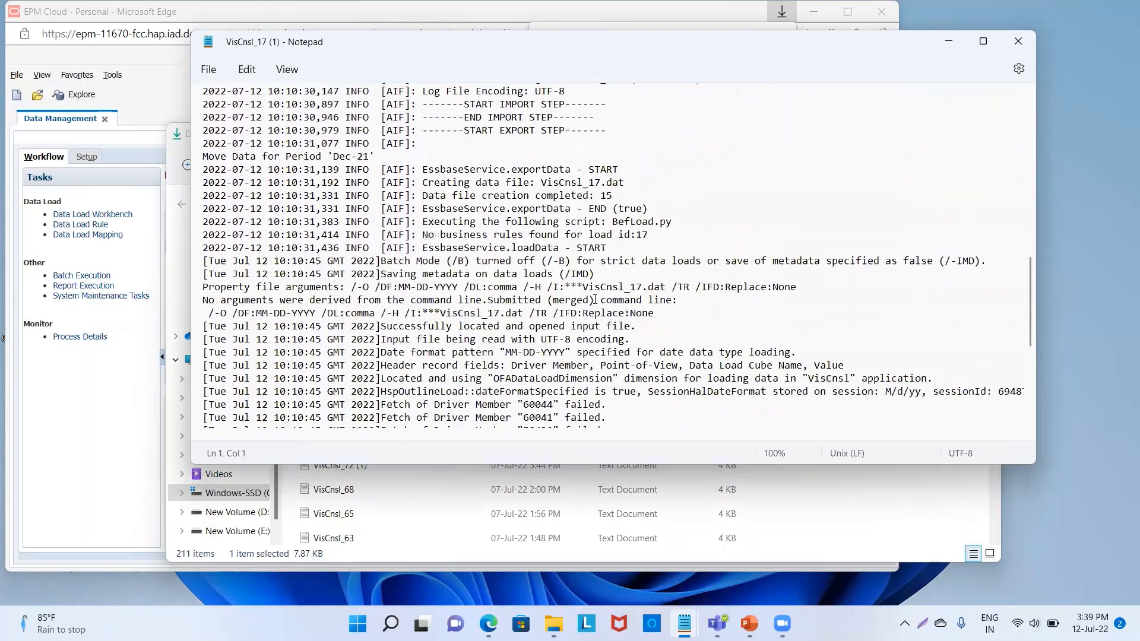
scroll(595, 299, "down", 4)
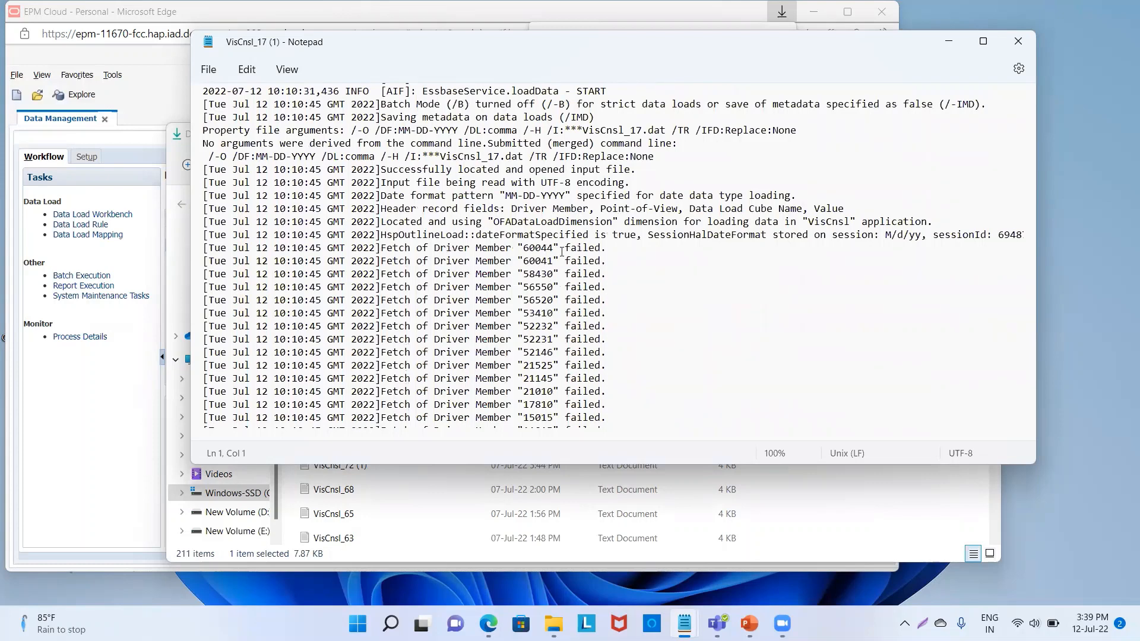
scroll(561, 252, "down", 4)
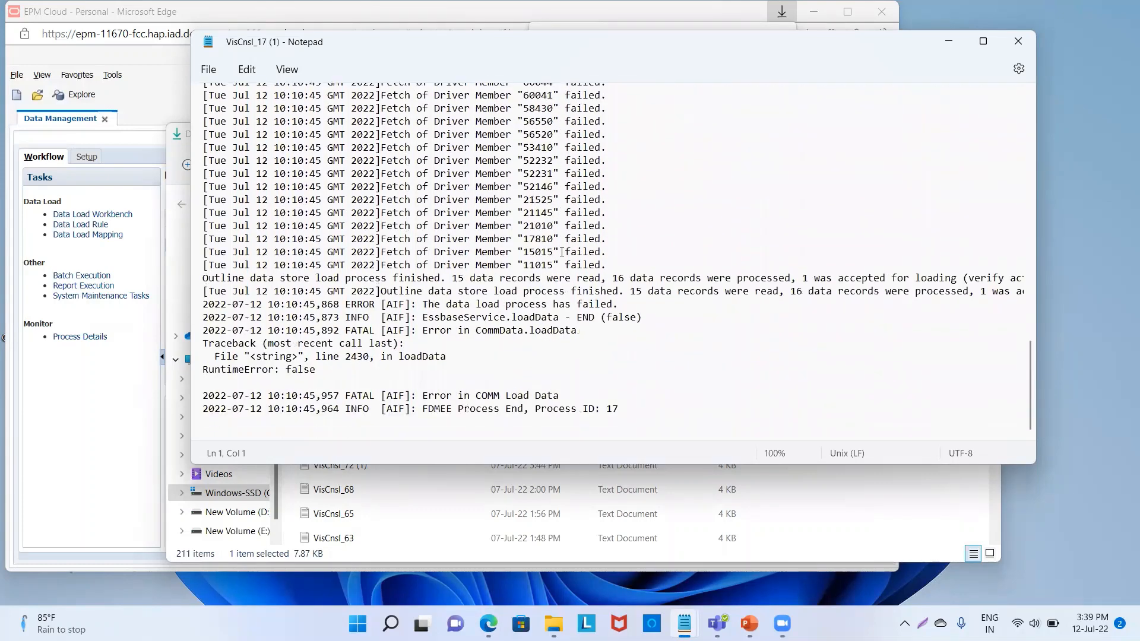
scroll(561, 252, "up", 5)
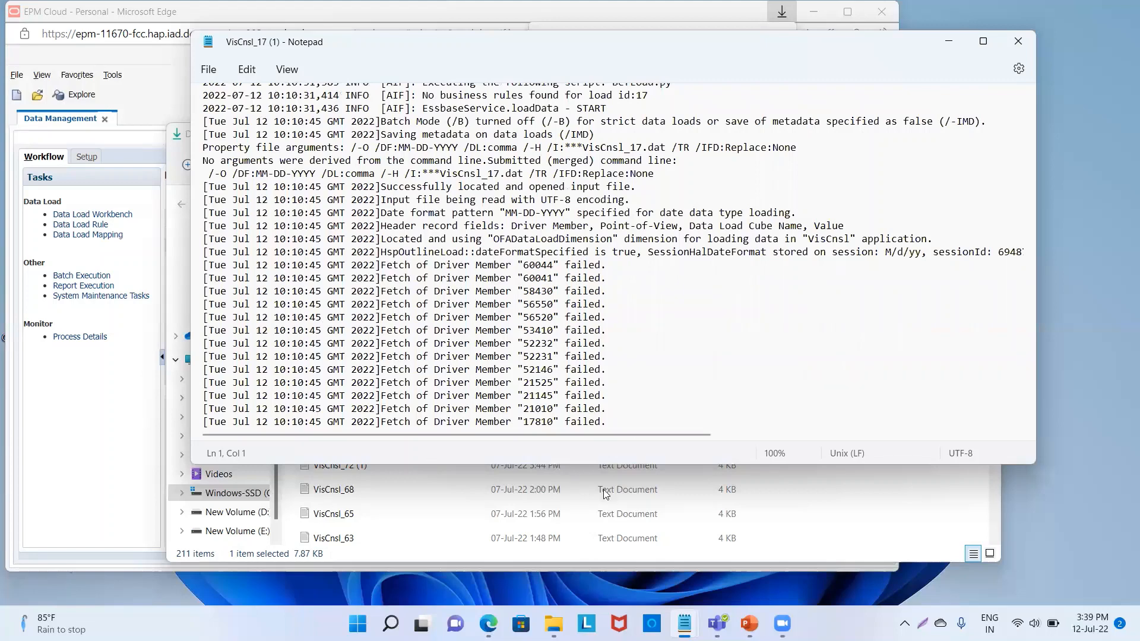
scroll(501, 292, "down", 3)
scroll(501, 292, "down", 5)
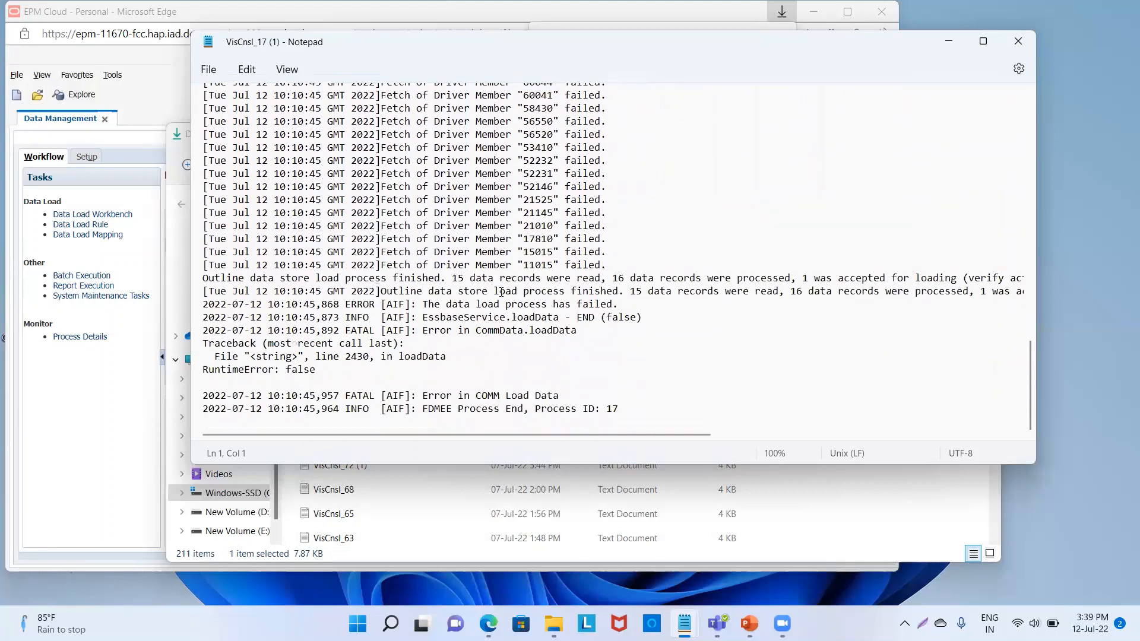
scroll(504, 296, "up", 7)
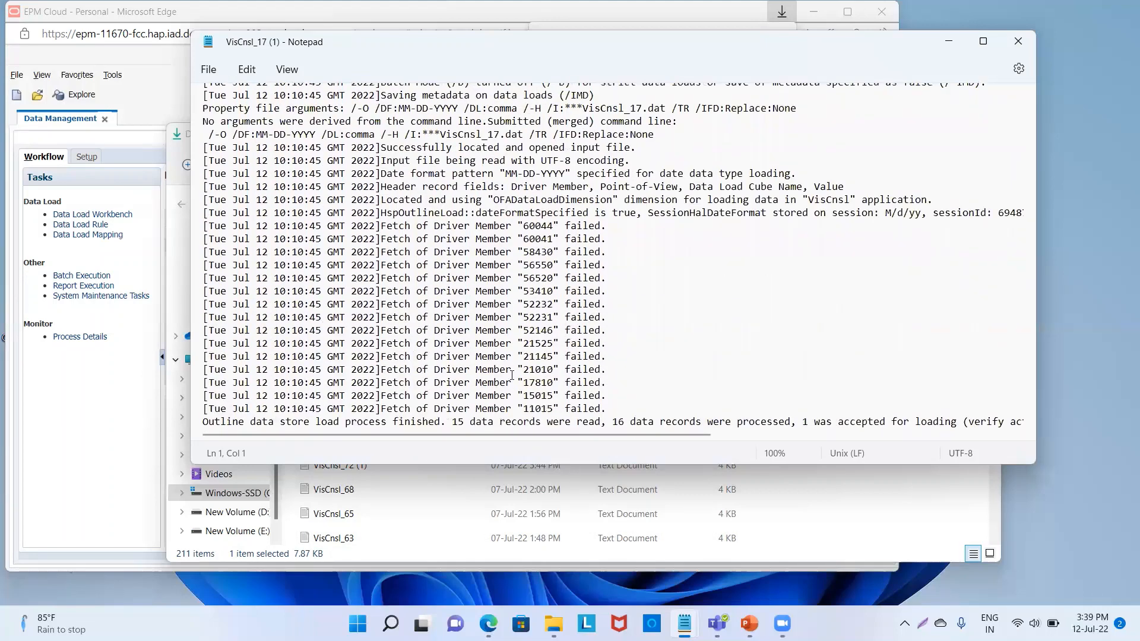
scroll(504, 243, "down", 2)
scroll(504, 243, "down", 5)
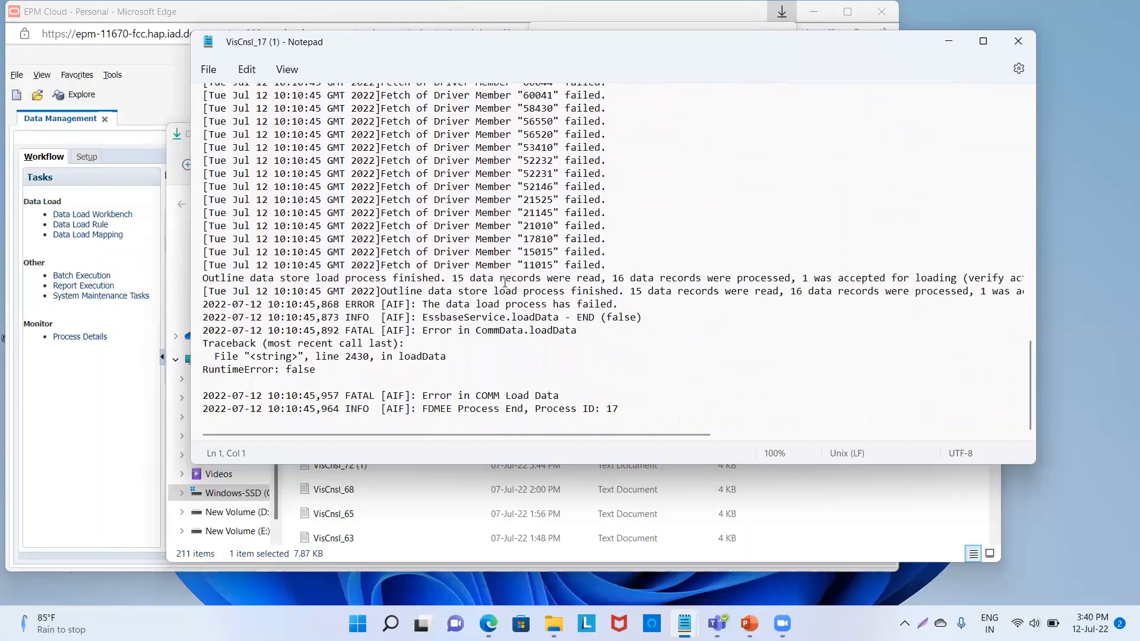
scroll(436, 249, "up", 6)
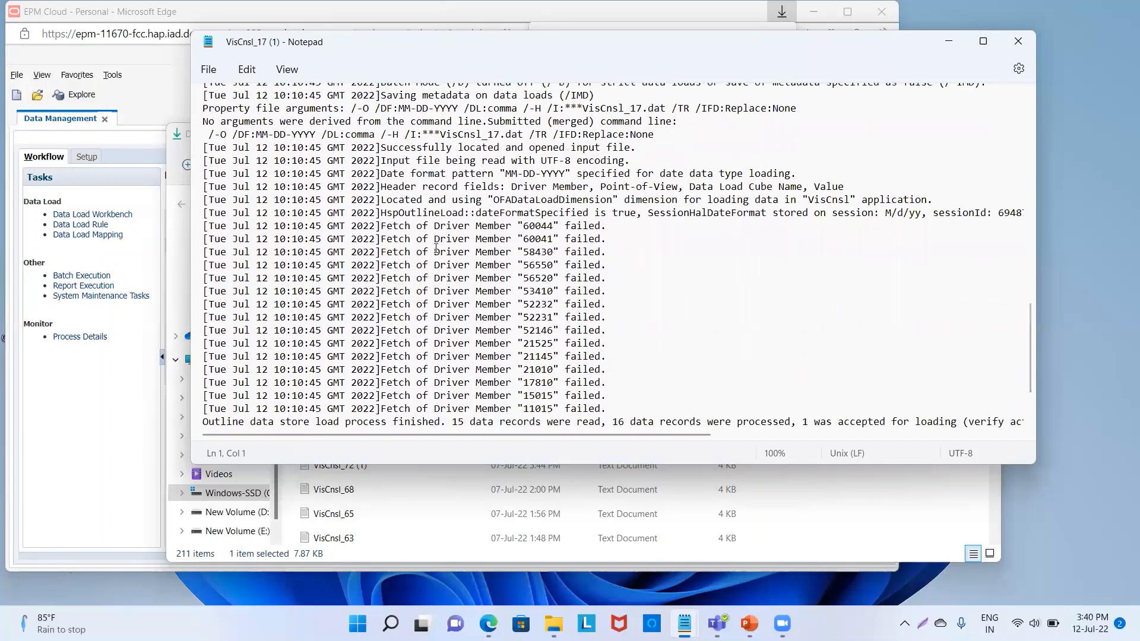
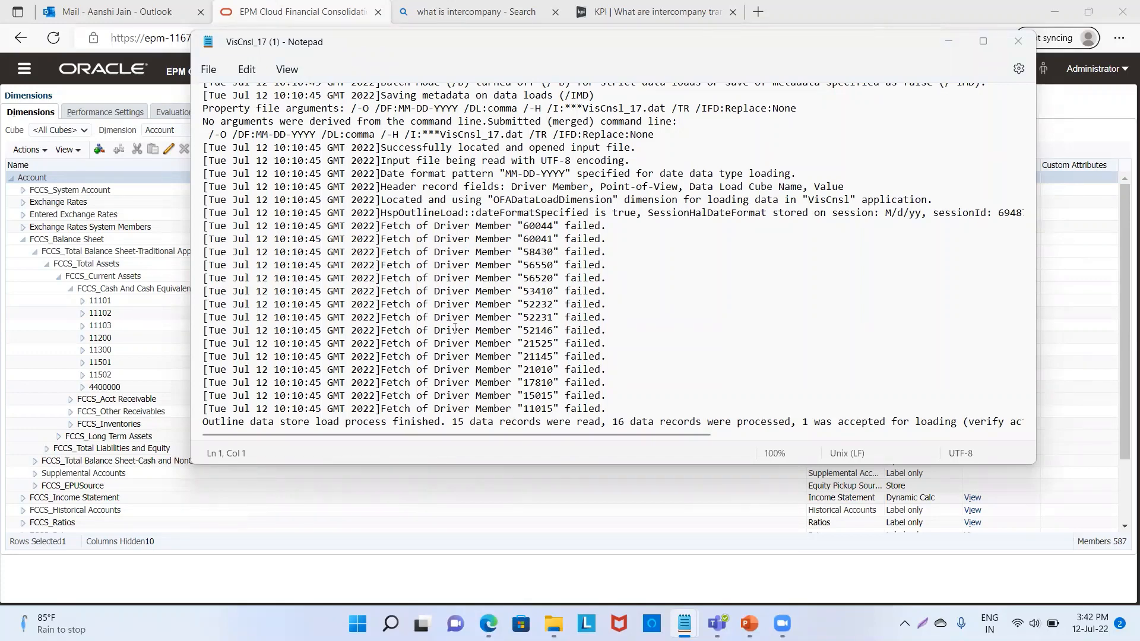
left_click(947, 42)
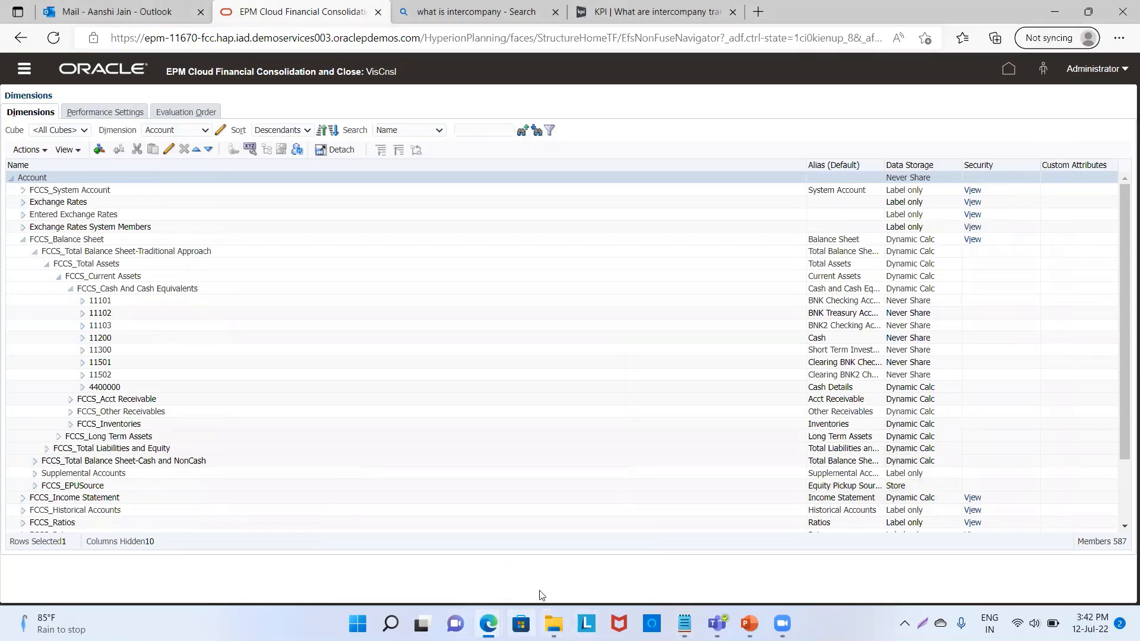
Return to Data Management and add an In mapping row to the Account dimension's data load mapping
mouse_move(487, 623)
left_click(537, 546)
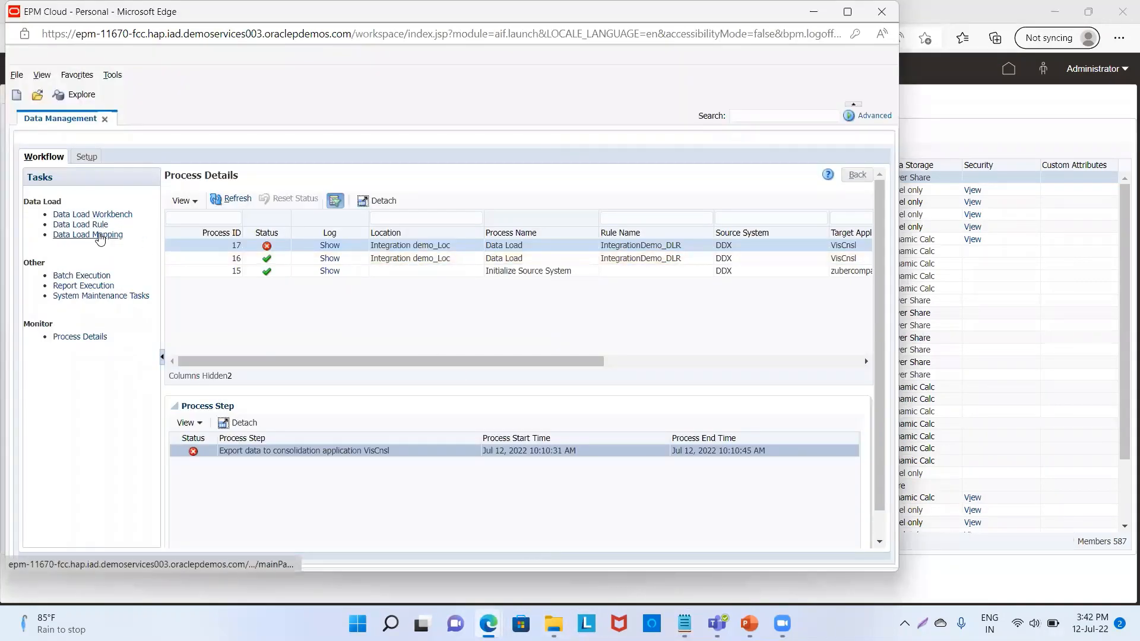
left_click(99, 234)
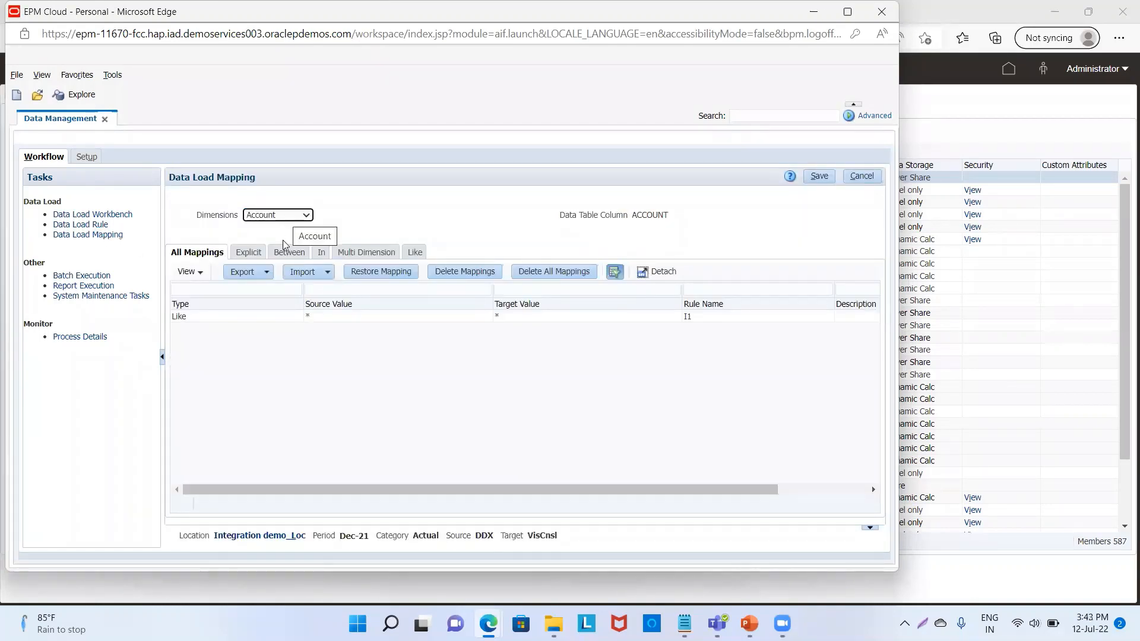
left_click(319, 255)
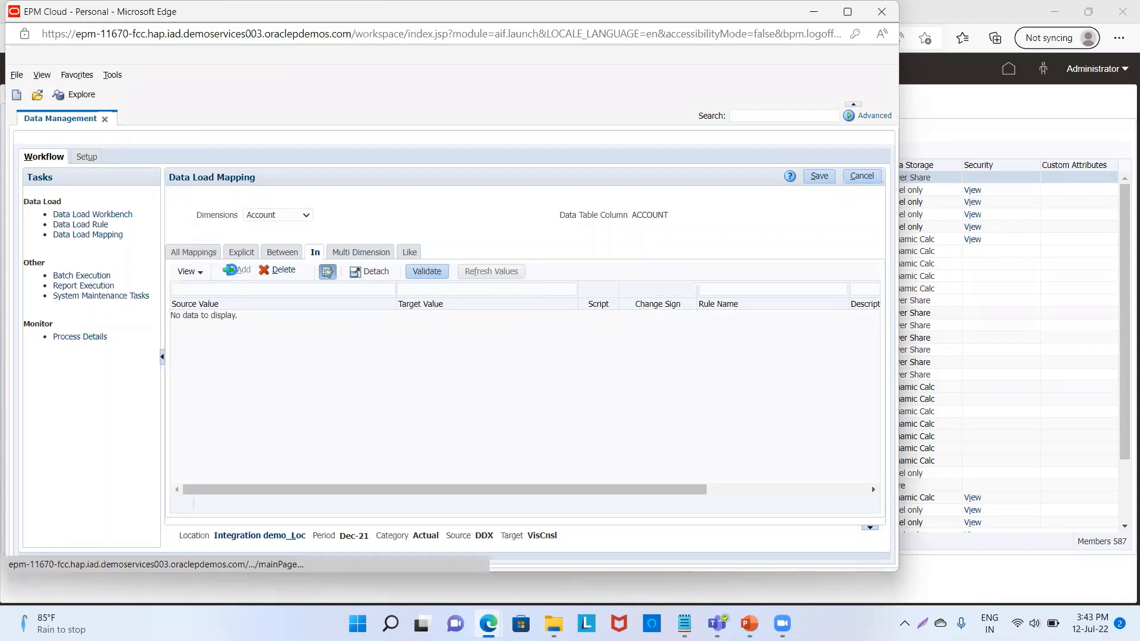
left_click(231, 269)
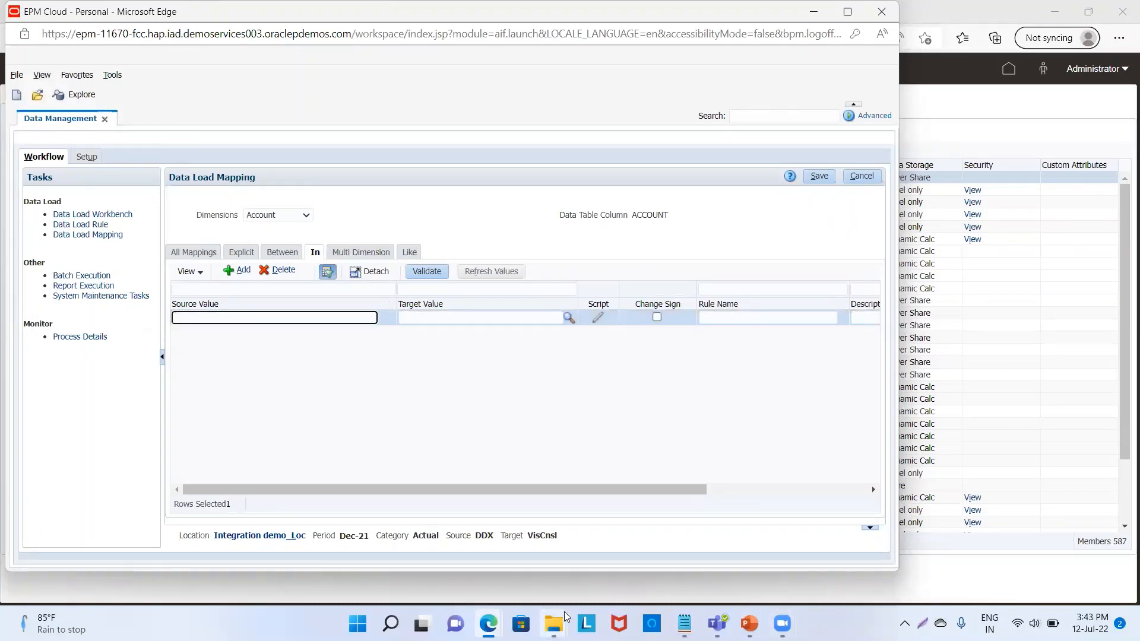
Enter "60044","60041","58430","56550","56520" as the source value of the new In mapping
mouse_move(564, 611)
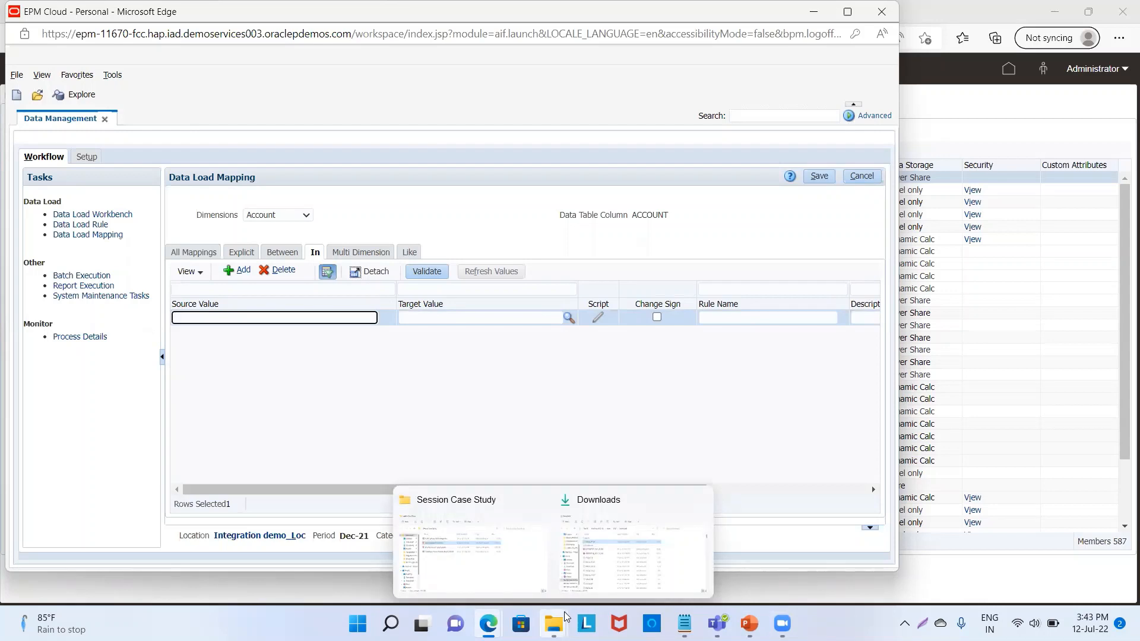
type("\"")
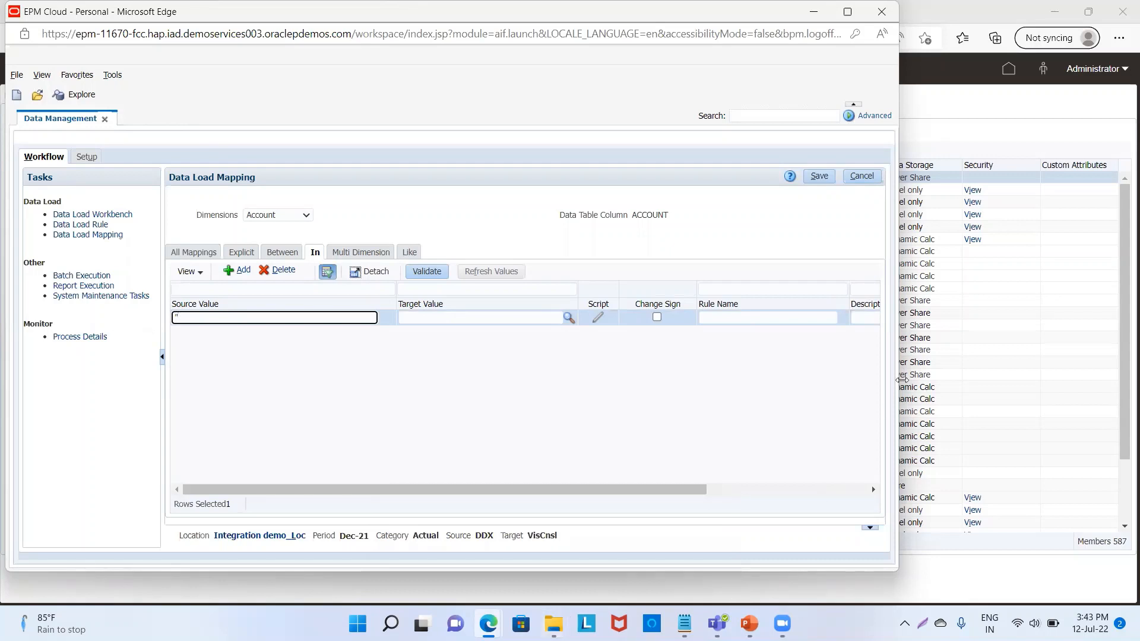
type("60044")
type("\",600")
key("BackSpace")
key("BackSpace")
type("\"600")
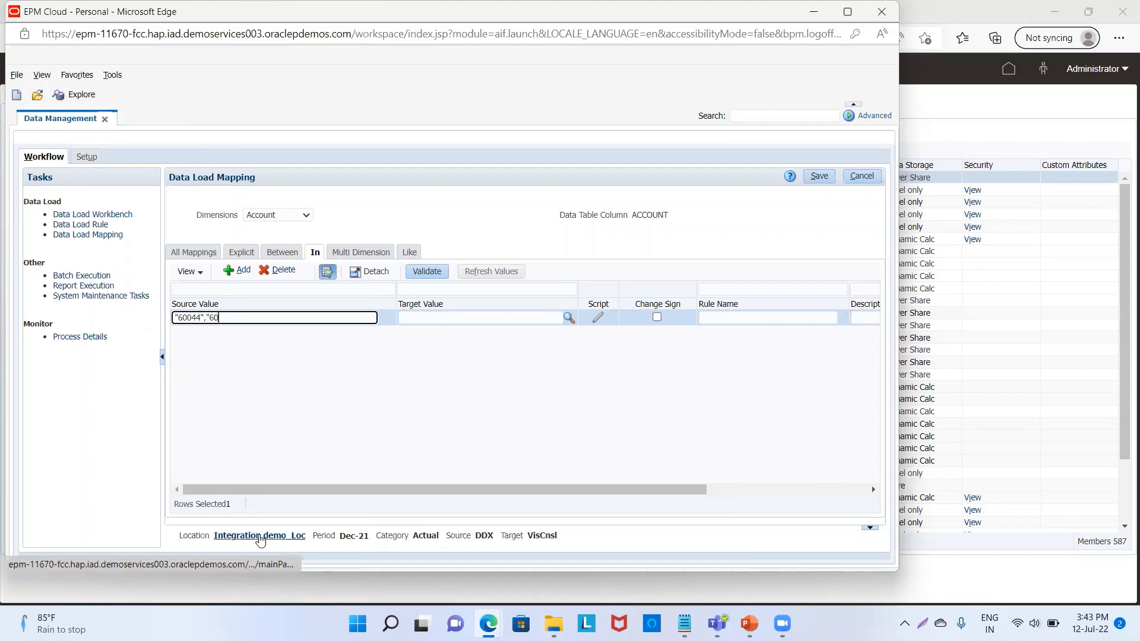
type("41\"")
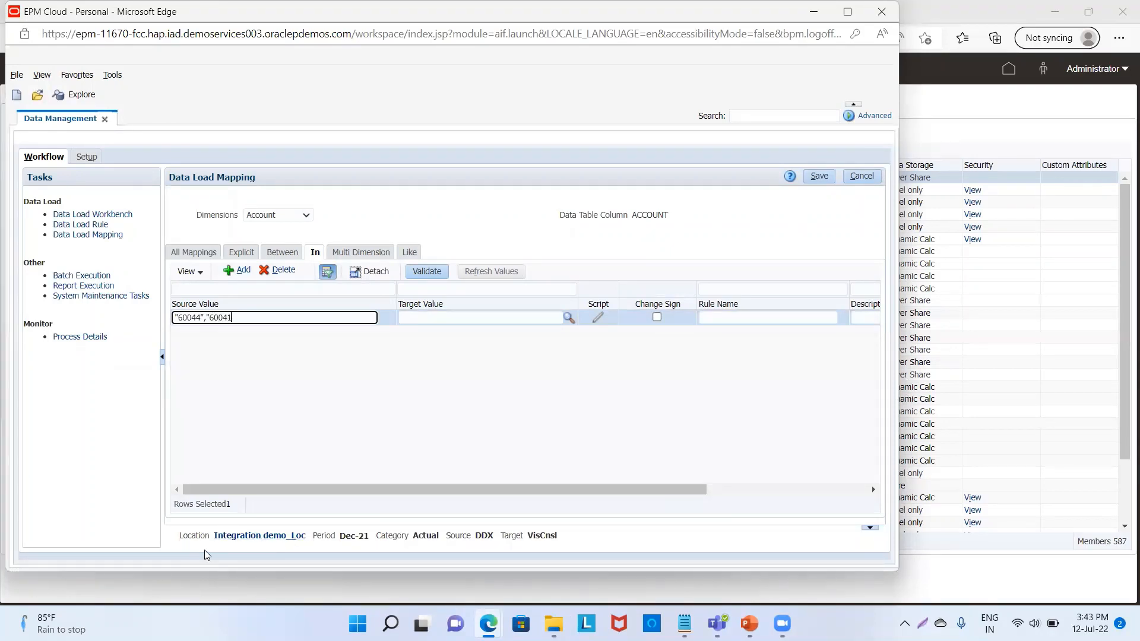
type(",\"58430\",")
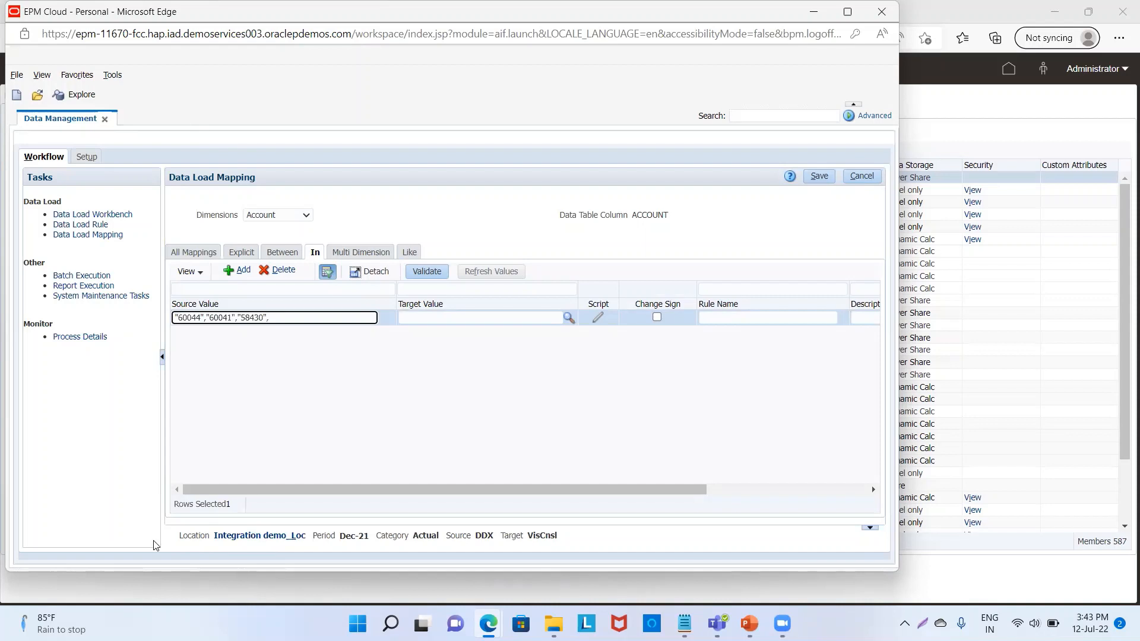
type("\"56550\",\"56")
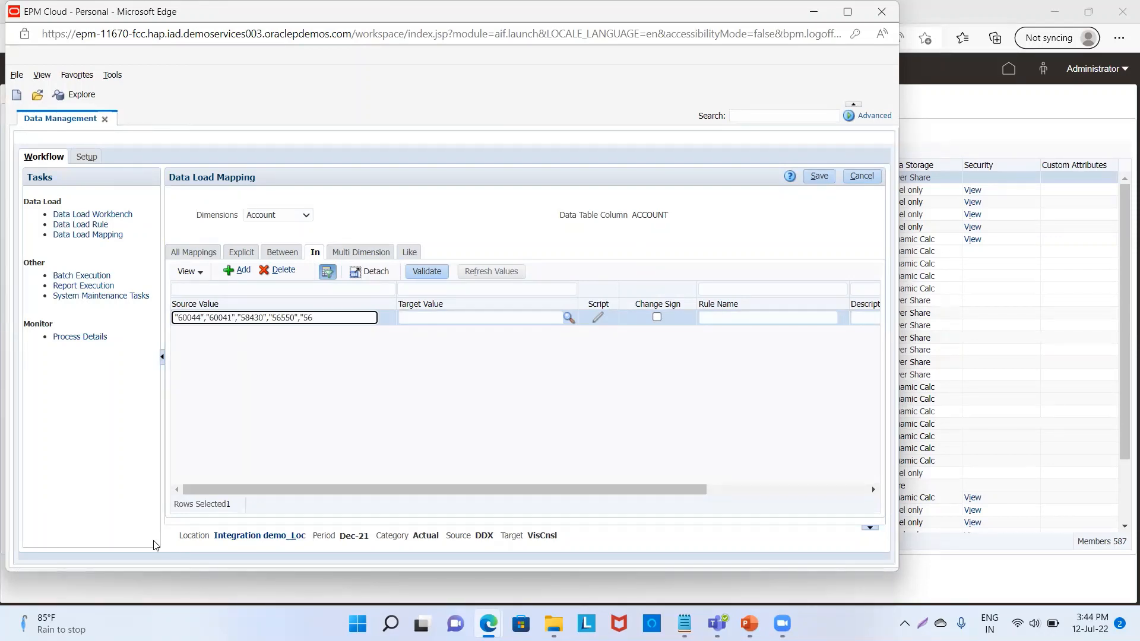
type("520\"")
Set the mapping's target value to 11101 and its rule name to H1, and save the data load mapping
left_click(428, 320)
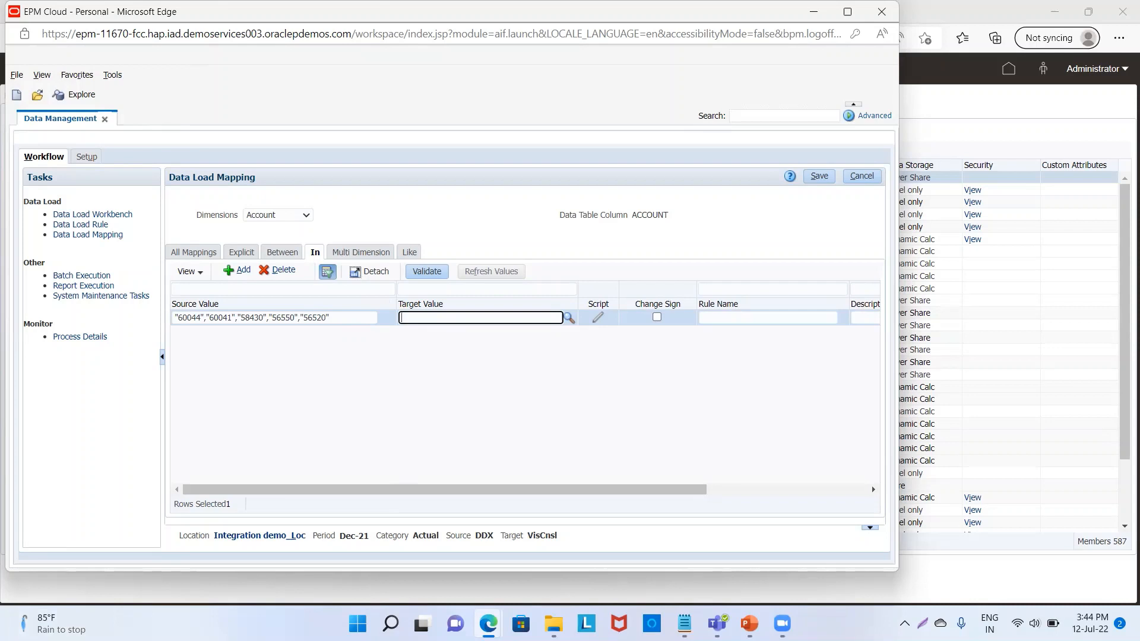
type("1101")
left_click(723, 322)
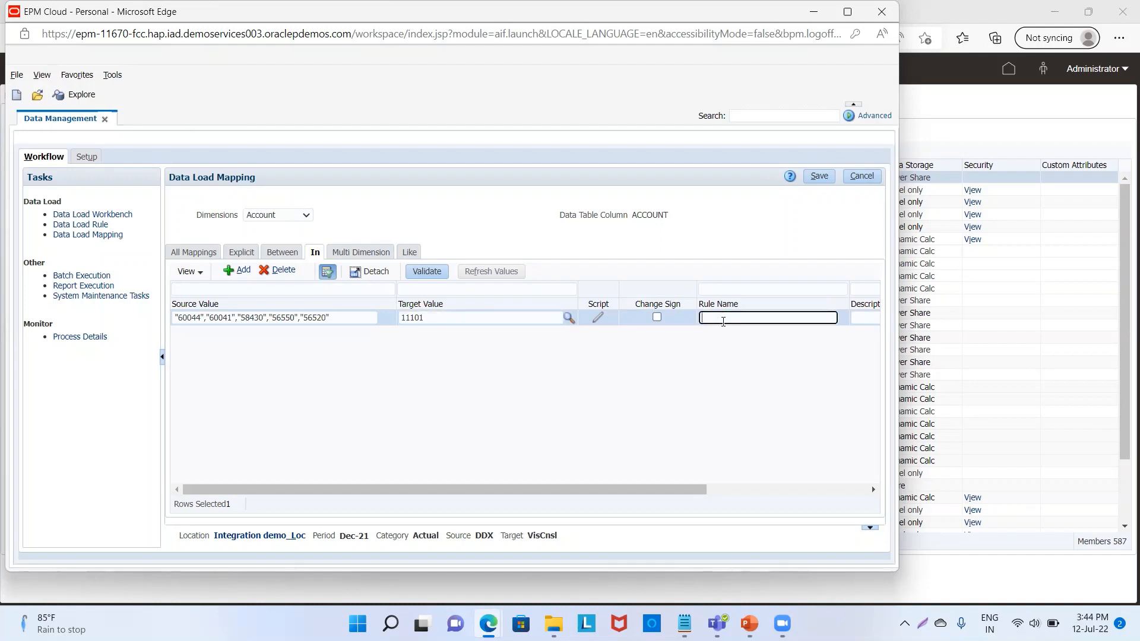
type("H1")
left_click(819, 176)
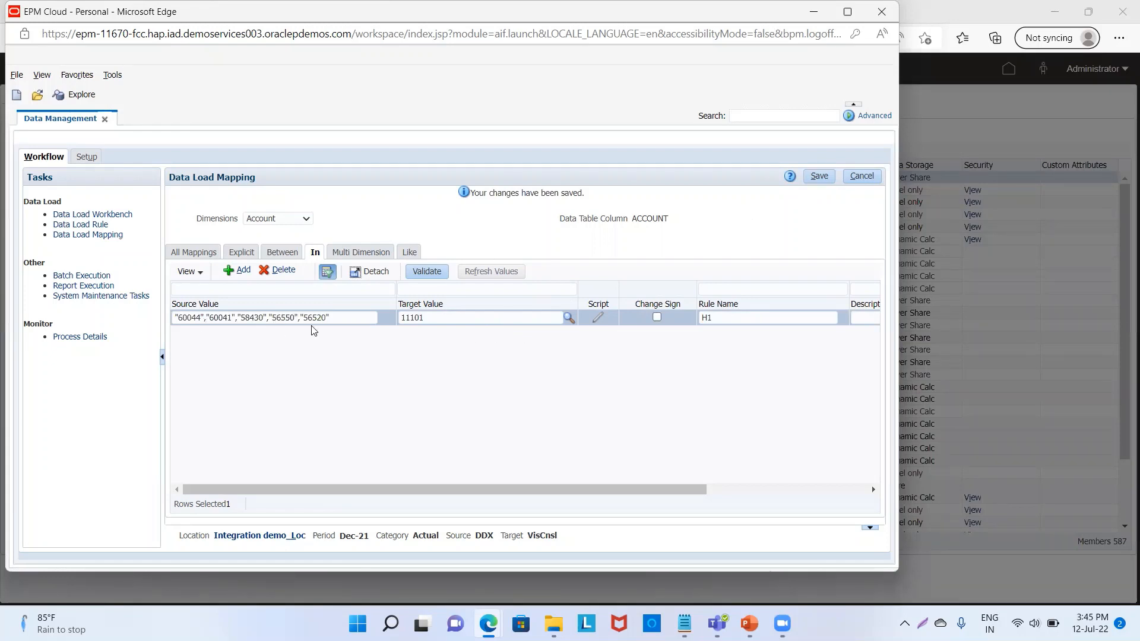
Add a second In mapping row with "53410","52232","52231","52146" as its source value
left_click(236, 271)
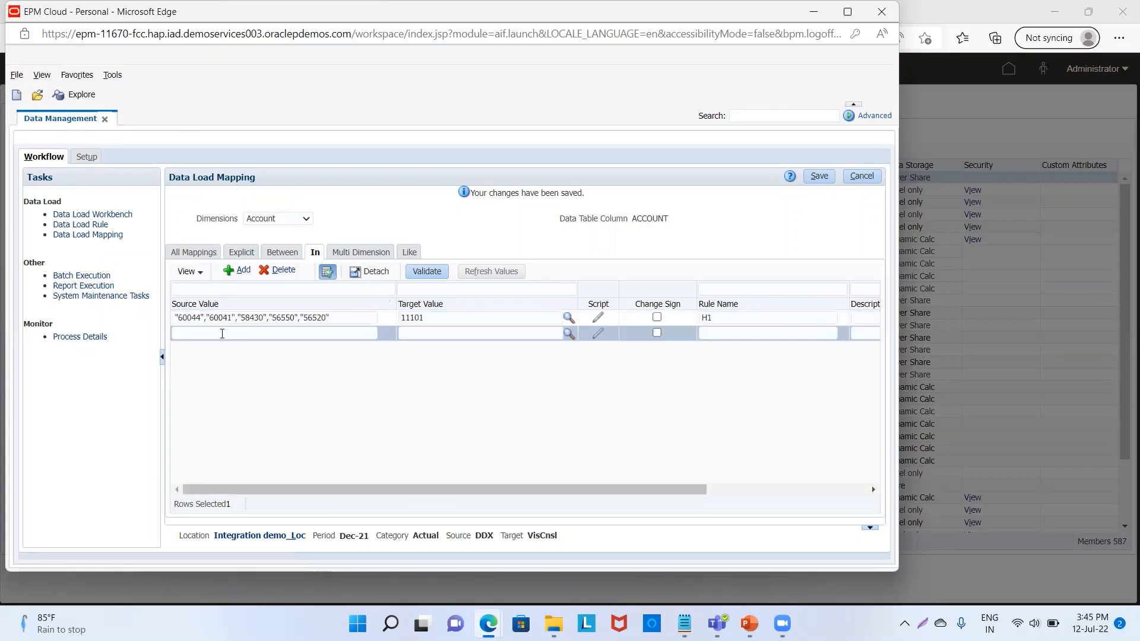
type("\"")
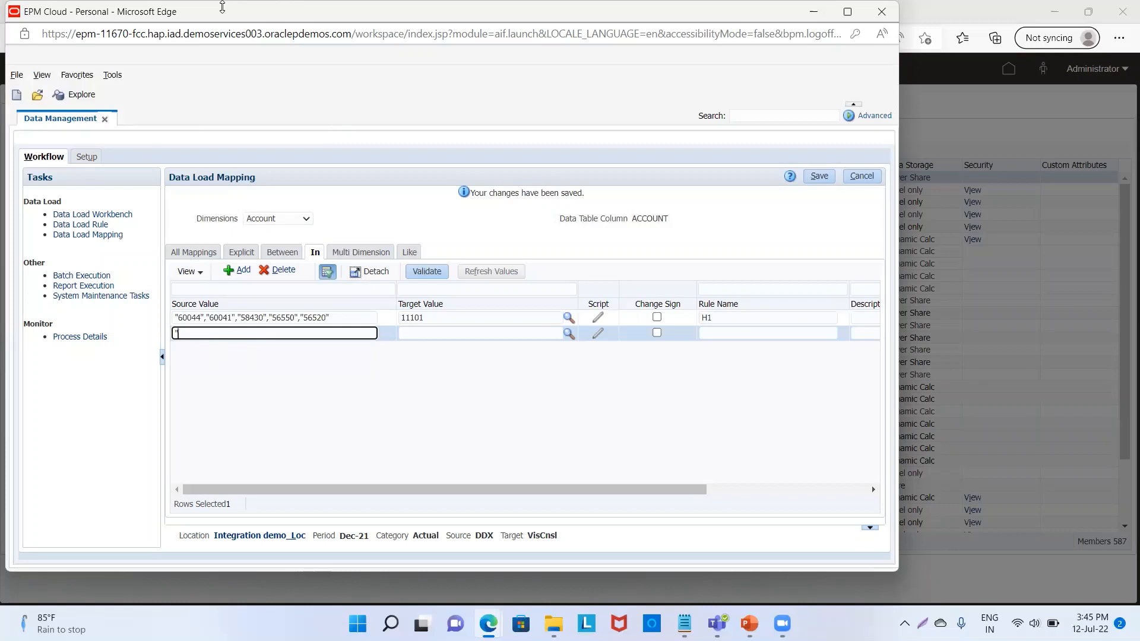
type("53410")
type("\",\"52")
type("232\",\"52231\",\"52146\"")
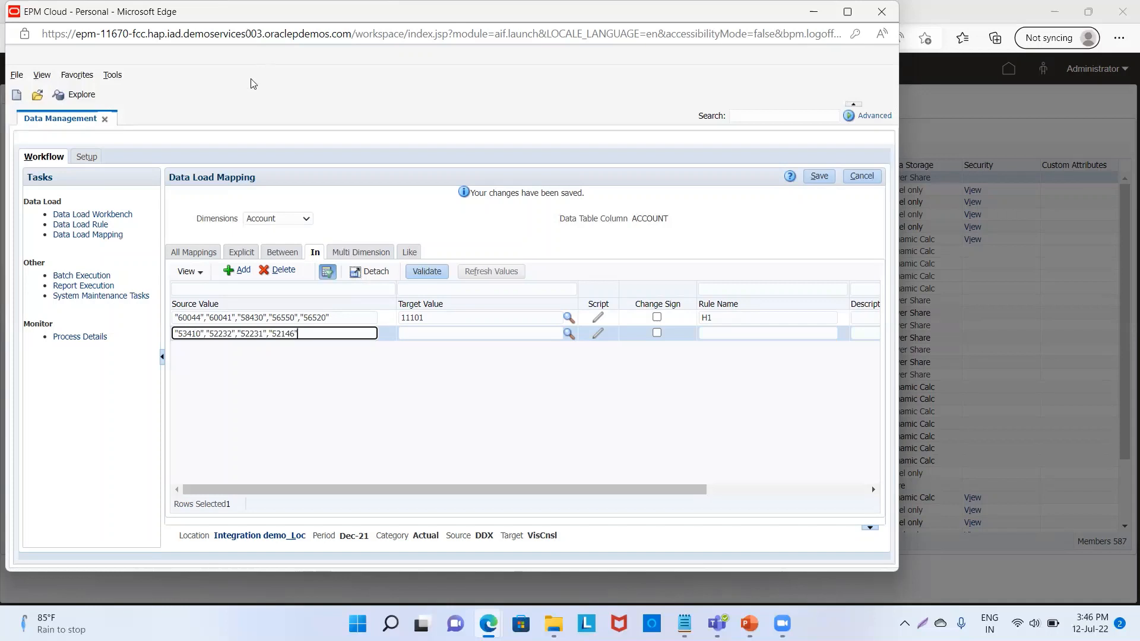
Set the second mapping's target value to 11102 and its rule name to H2, and save the data load mapping
left_click(420, 333)
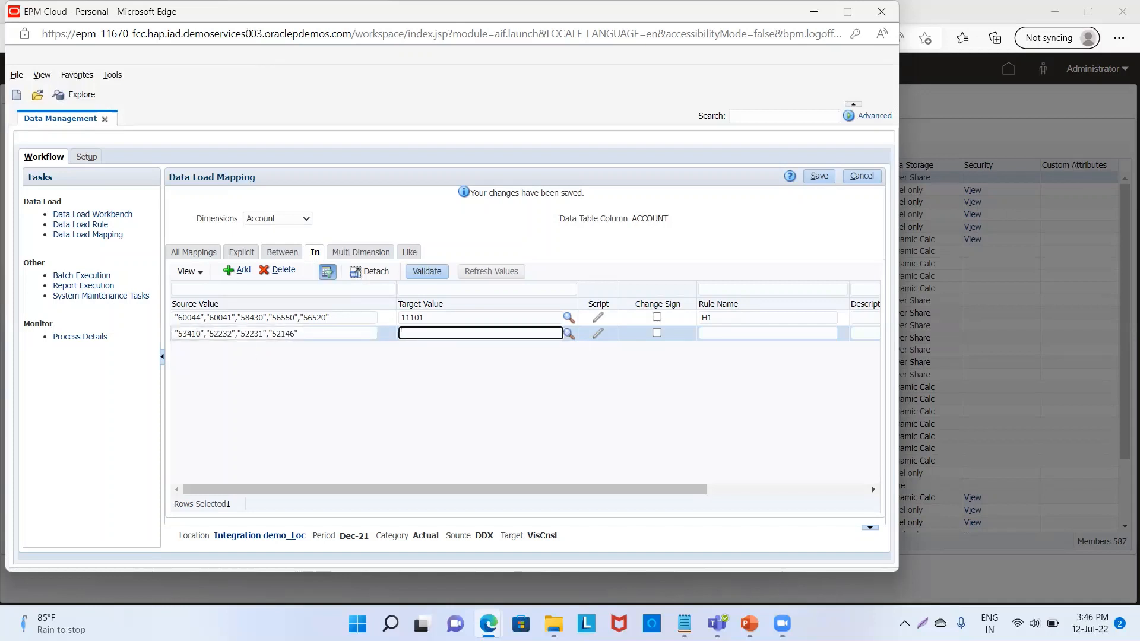
type("111")
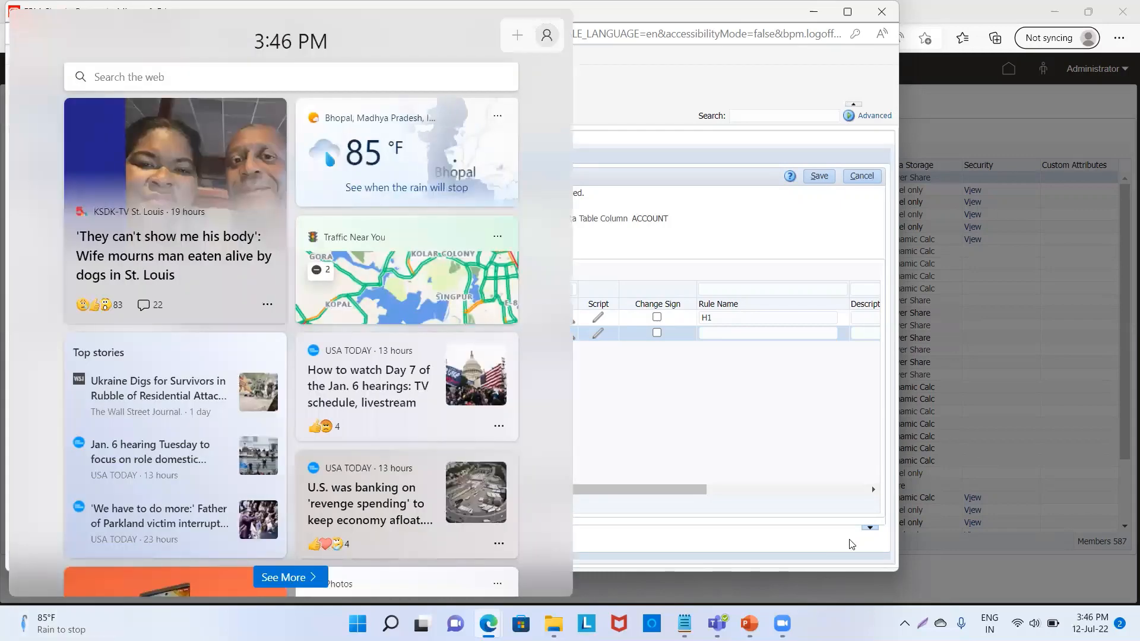
type("02")
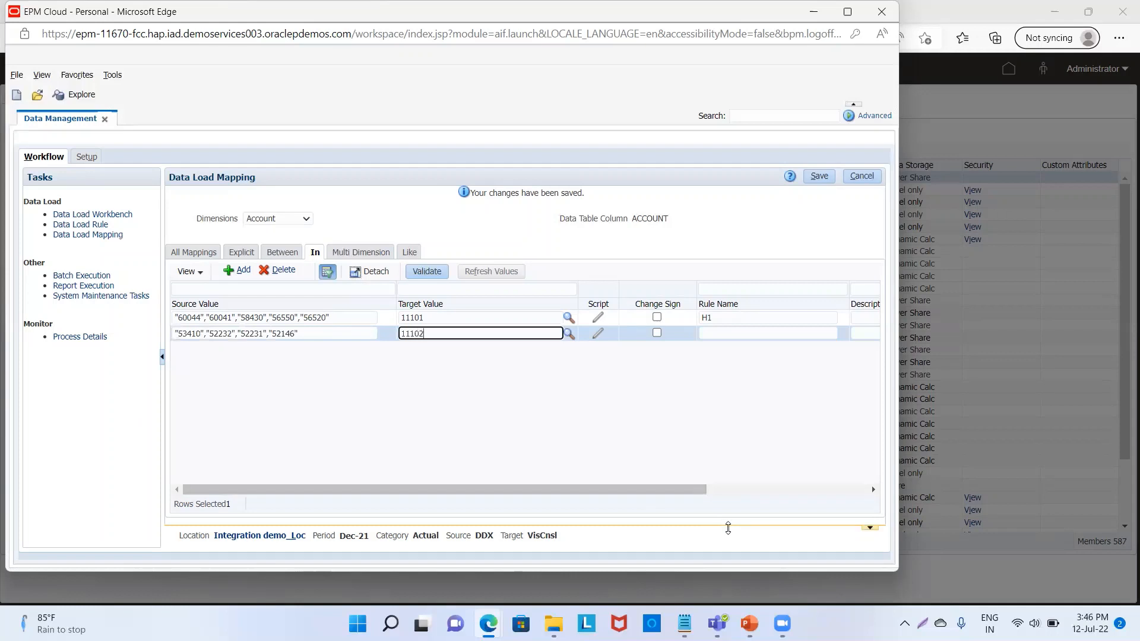
left_click(765, 334)
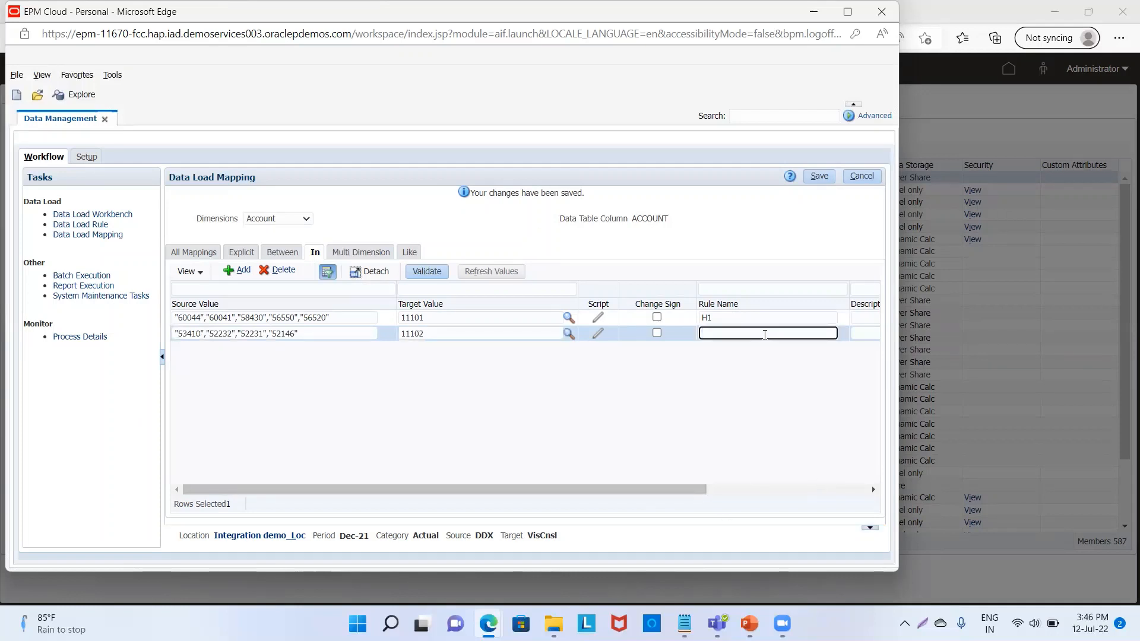
type("H2")
left_click(818, 181)
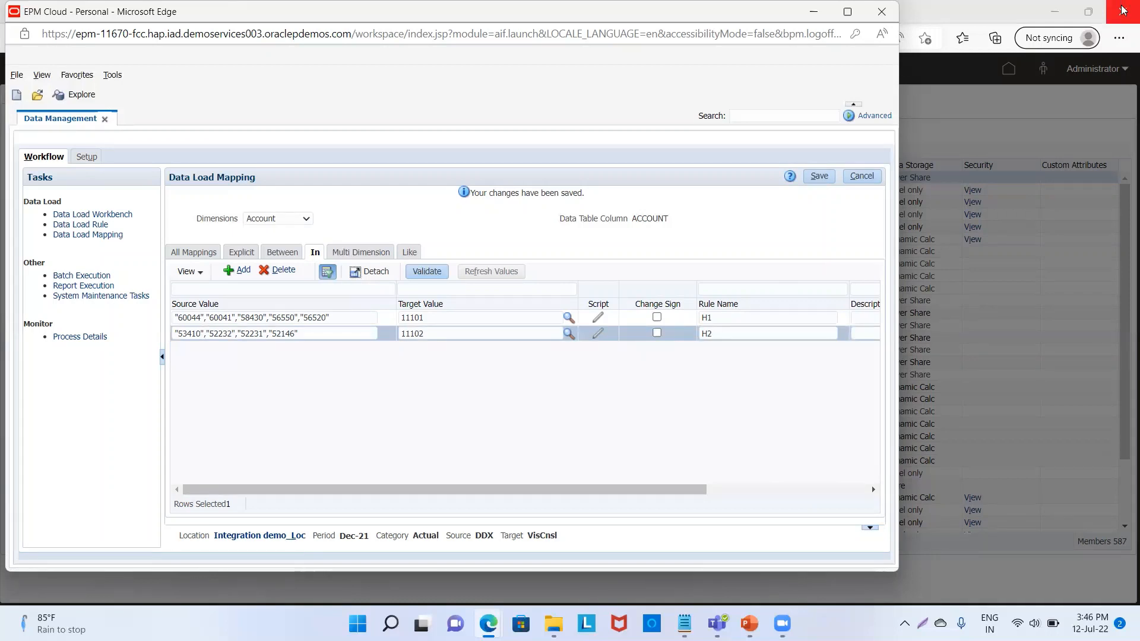
Add a third In mapping row with "21525","21145","21010" as its source value
left_click(243, 270)
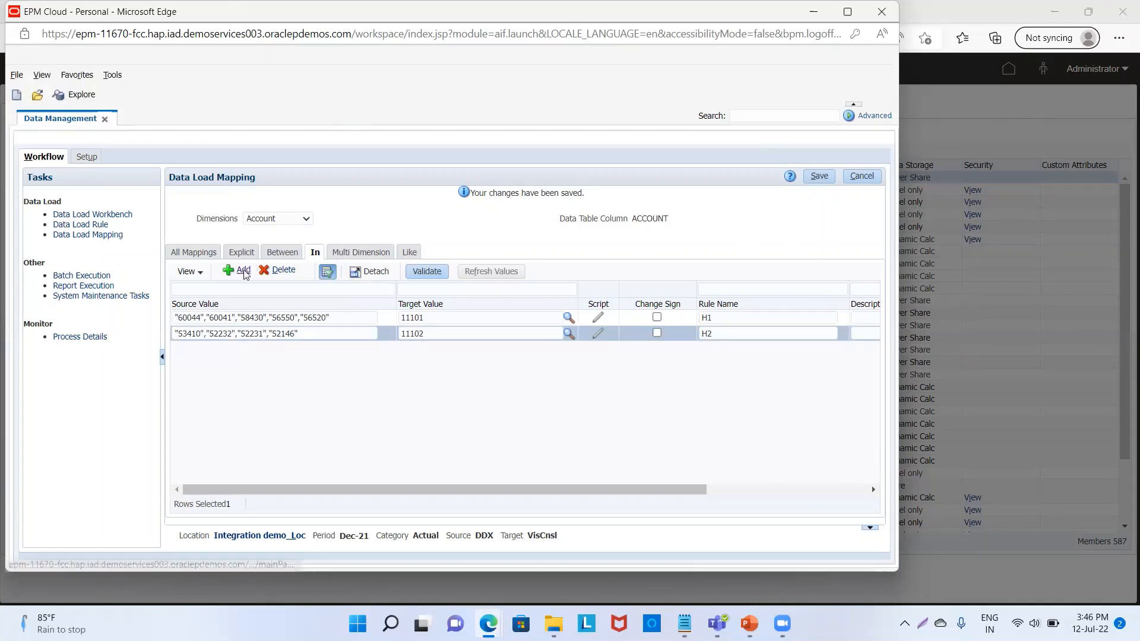
left_click(235, 350)
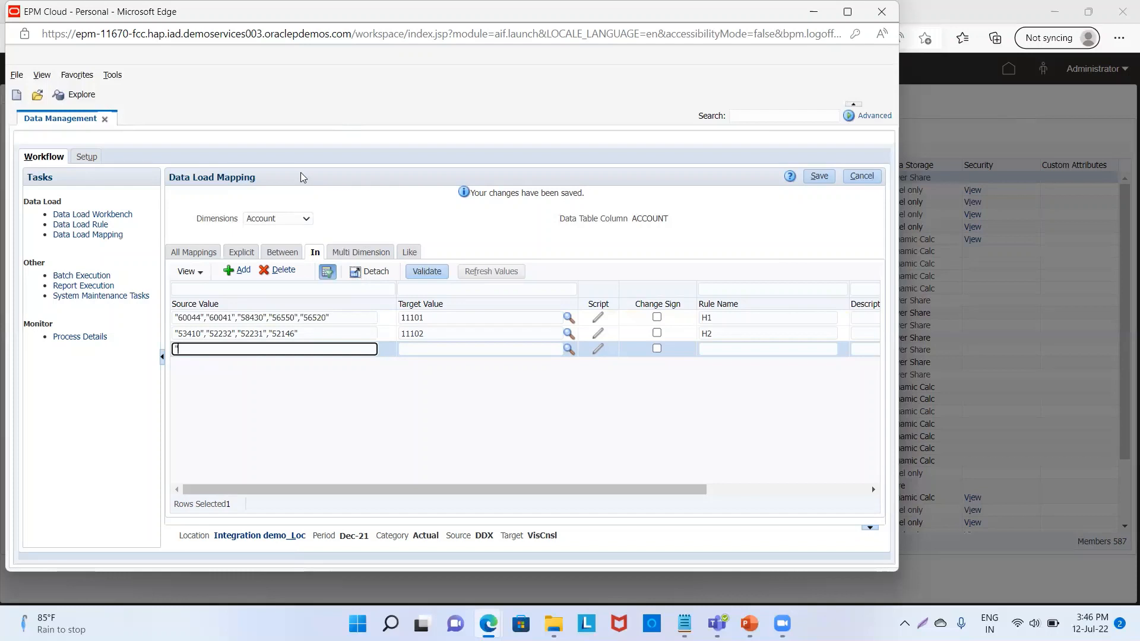
type("21525\",\"21145\"")
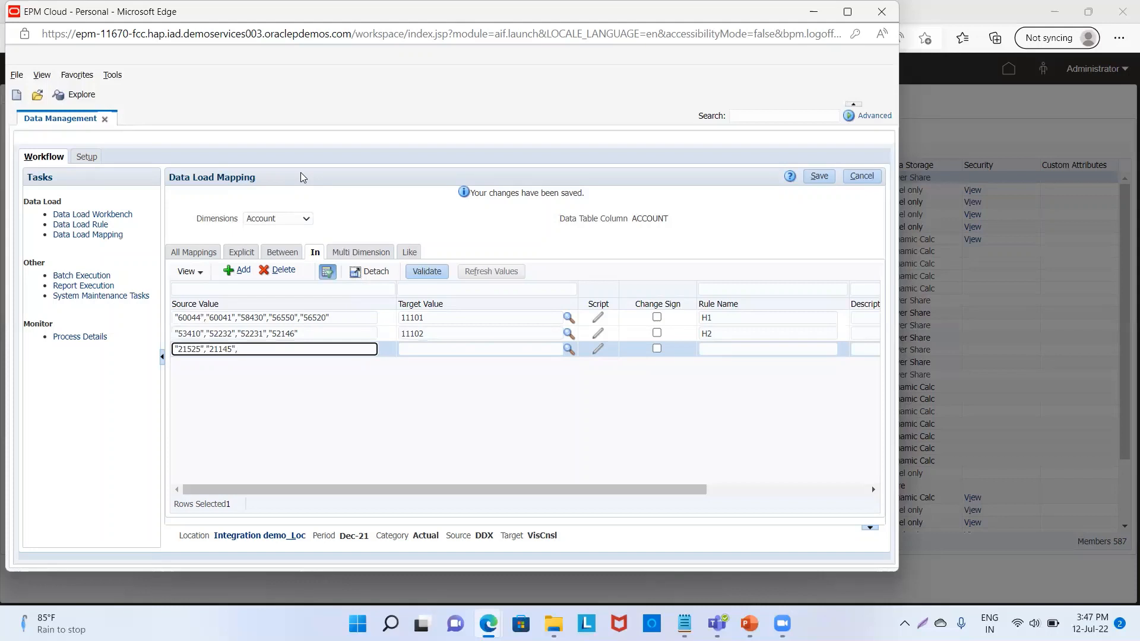
type(",\"21010\",")
key("BackSpace")
type("\",\"17810")
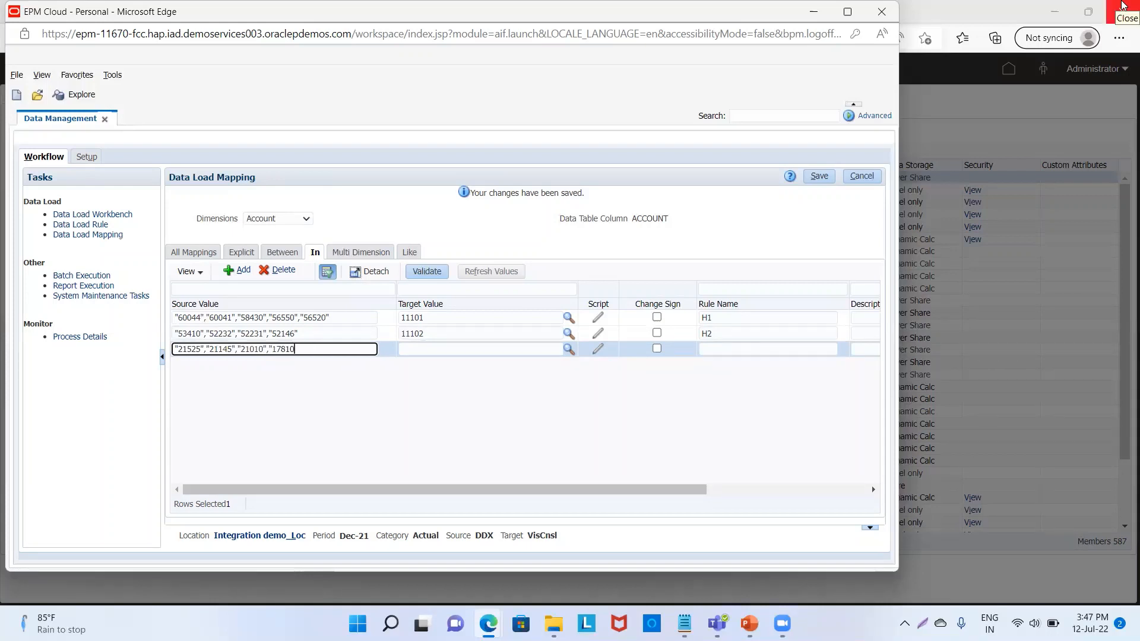
type("\"")
type(",\"")
key("BackSpace")
key("BackSpace")
key("BackSpace")
key("BackSpace")
key("BackSpace")
key("BackSpace")
key("BackSpace")
key("BackSpace")
key("BackSpace")
key("BackSpace")
Set the third mapping's target value to 11103 and its rule name to H3, and save the data load mapping
left_click(461, 348)
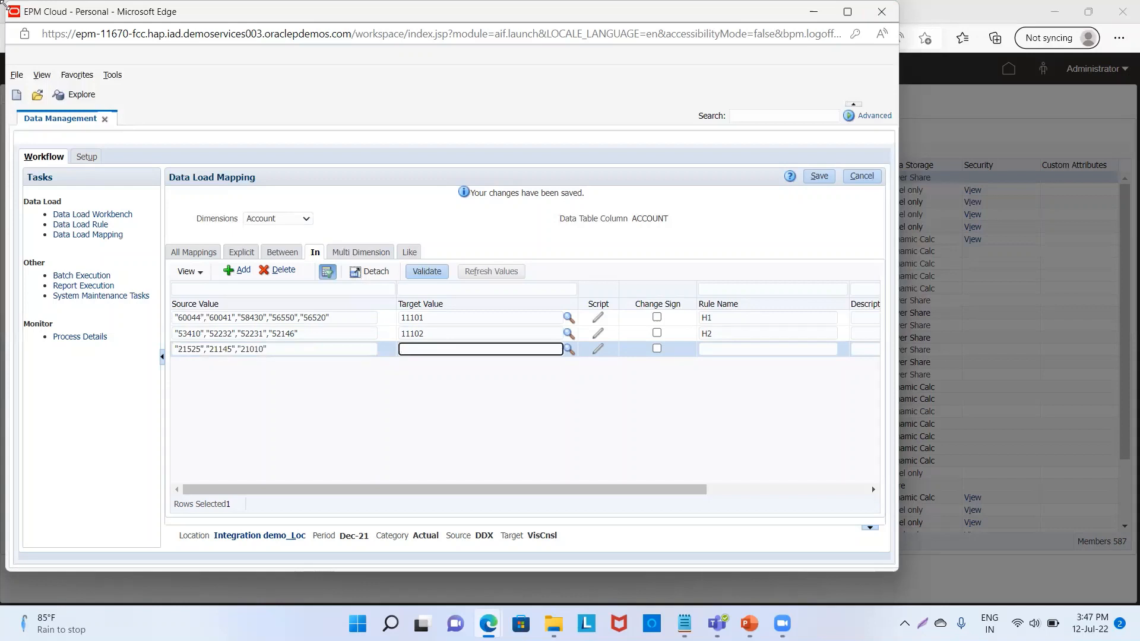
type("11103")
left_click(775, 355)
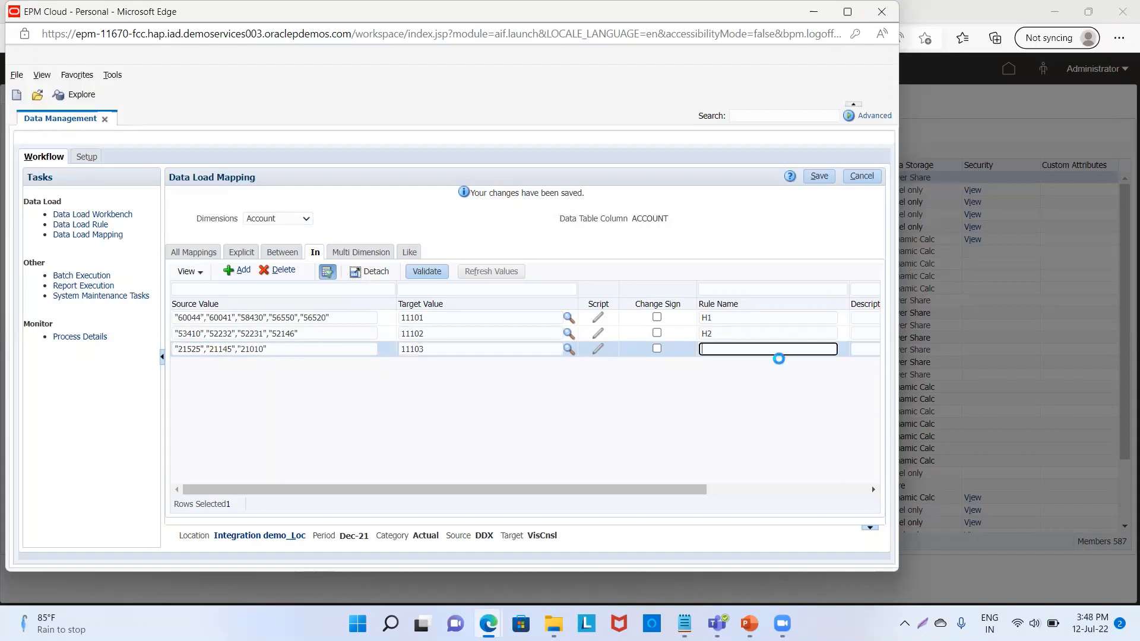
type("H3")
left_click(819, 177)
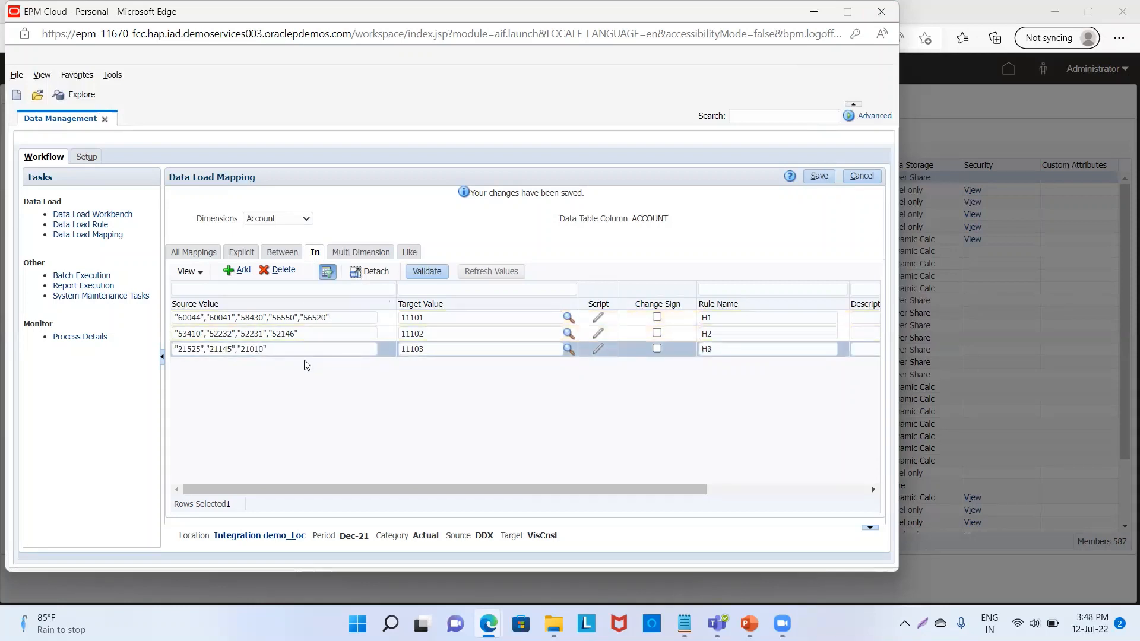
Add a fourth In mapping row with "17810","15015","11015" as its source value
left_click(244, 274)
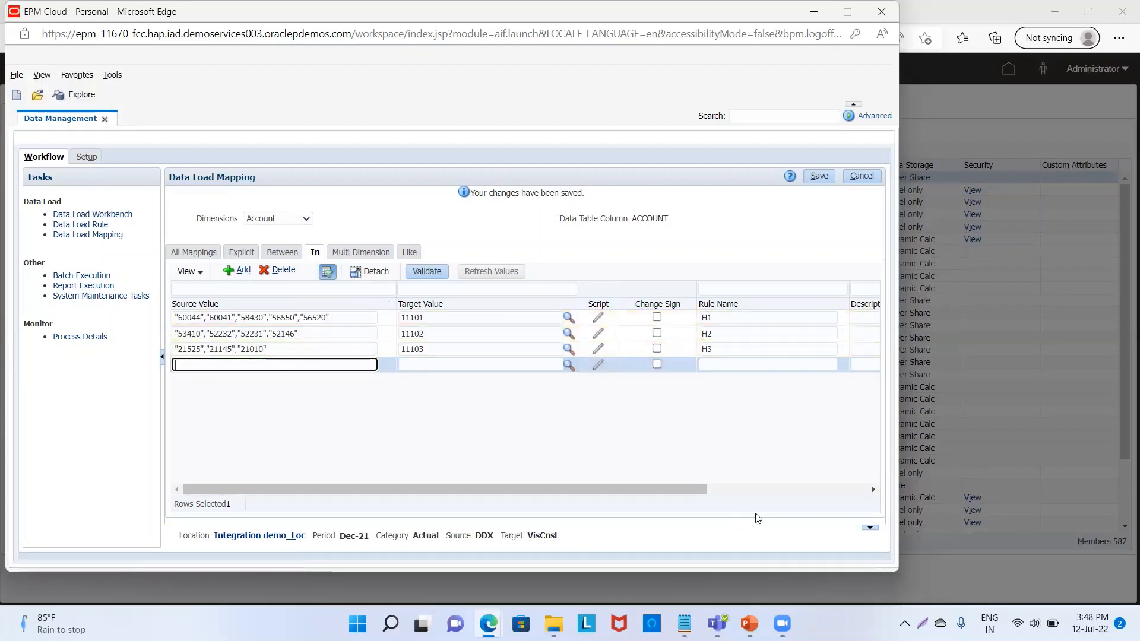
type("\"17810\",1")
key("BackSpace")
type("\"15015")
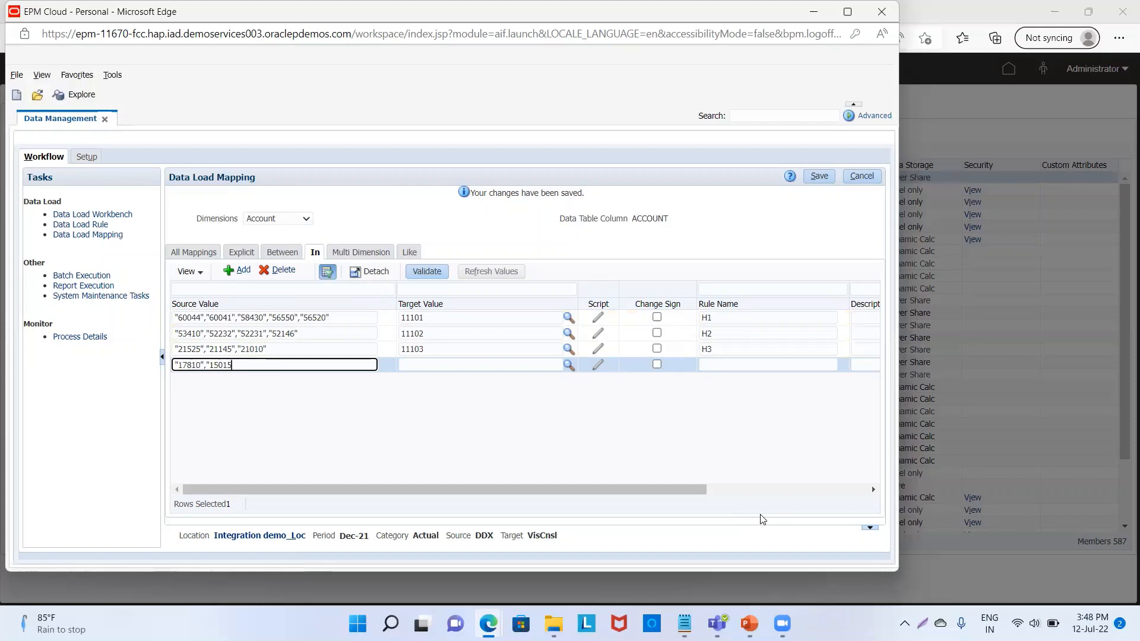
type("\"")
type(",\"11015")
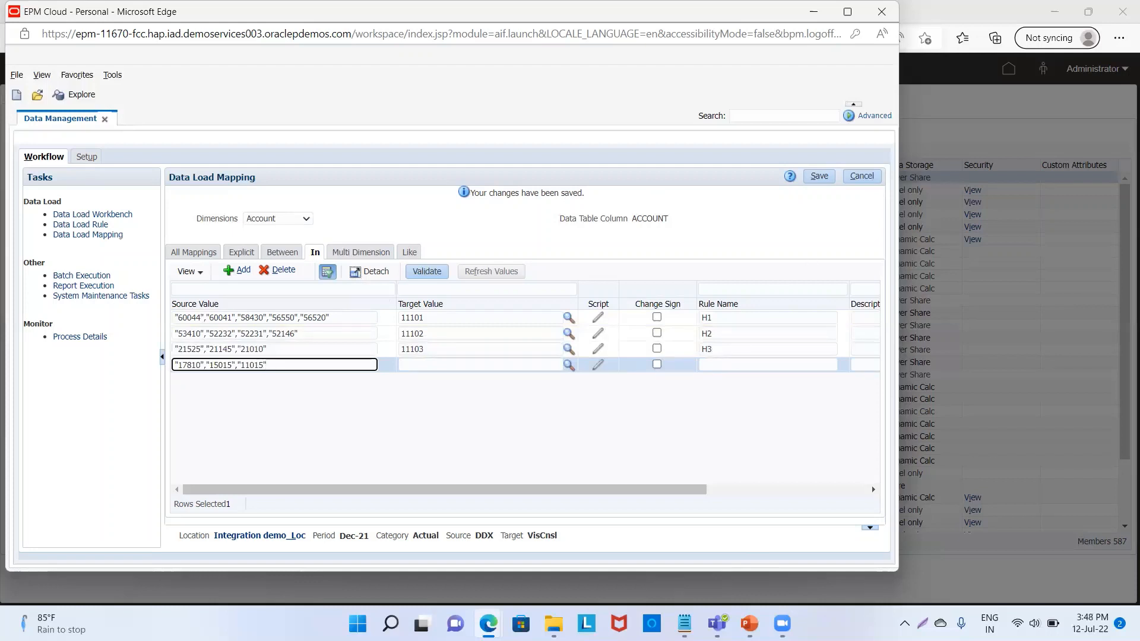
Set the fourth mapping's target value to 11200 and its rule name to H4, and save the data load mapping
left_click(402, 364)
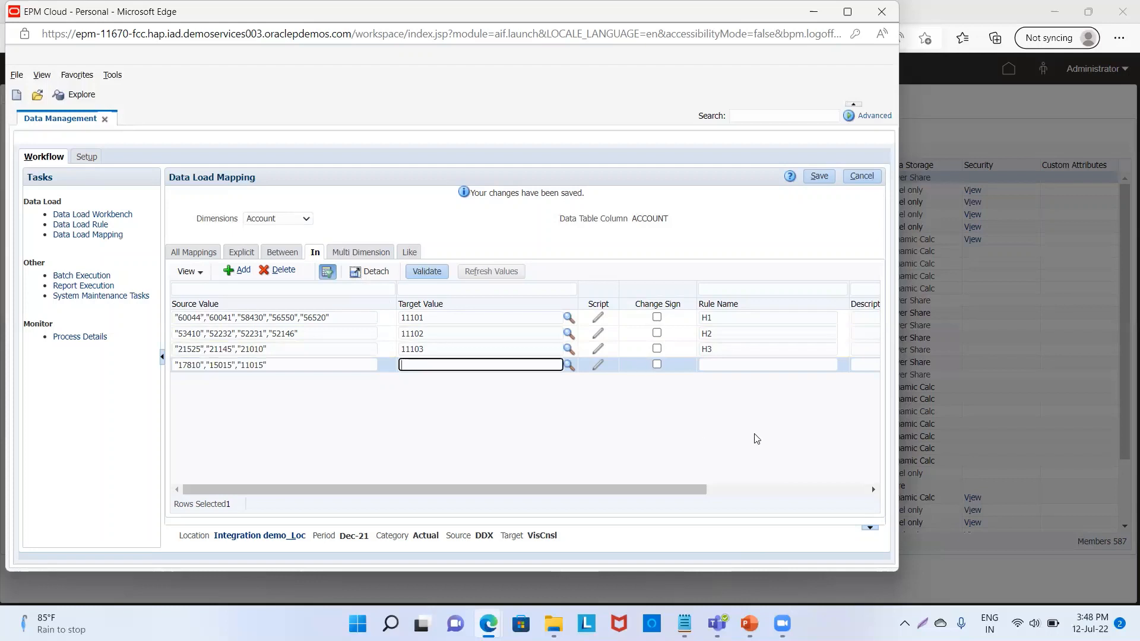
type("11200")
left_click(710, 365)
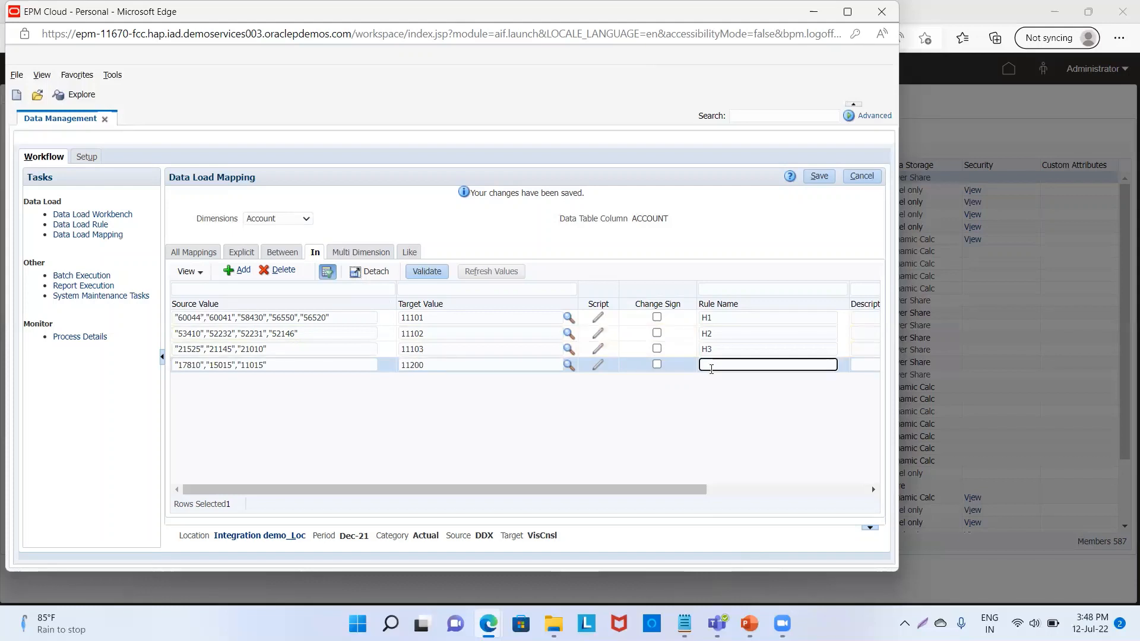
type("H4")
left_click(822, 179)
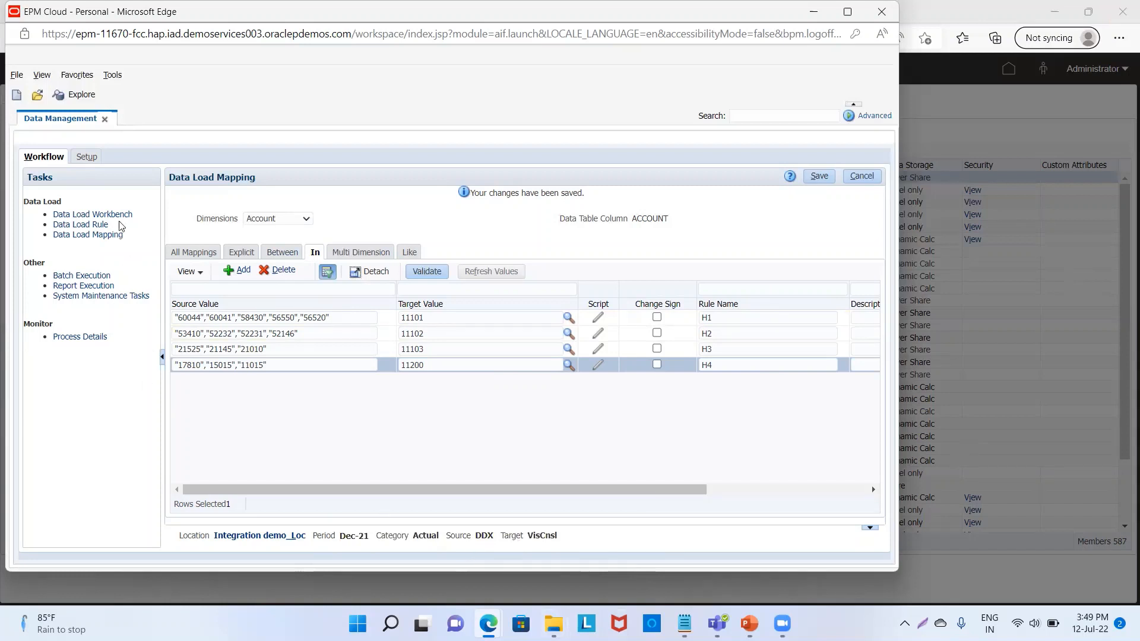
Open the IntegrationDemo_DLR data load rule, review its source filters down to Currency Type, and save the rule
left_click(90, 225)
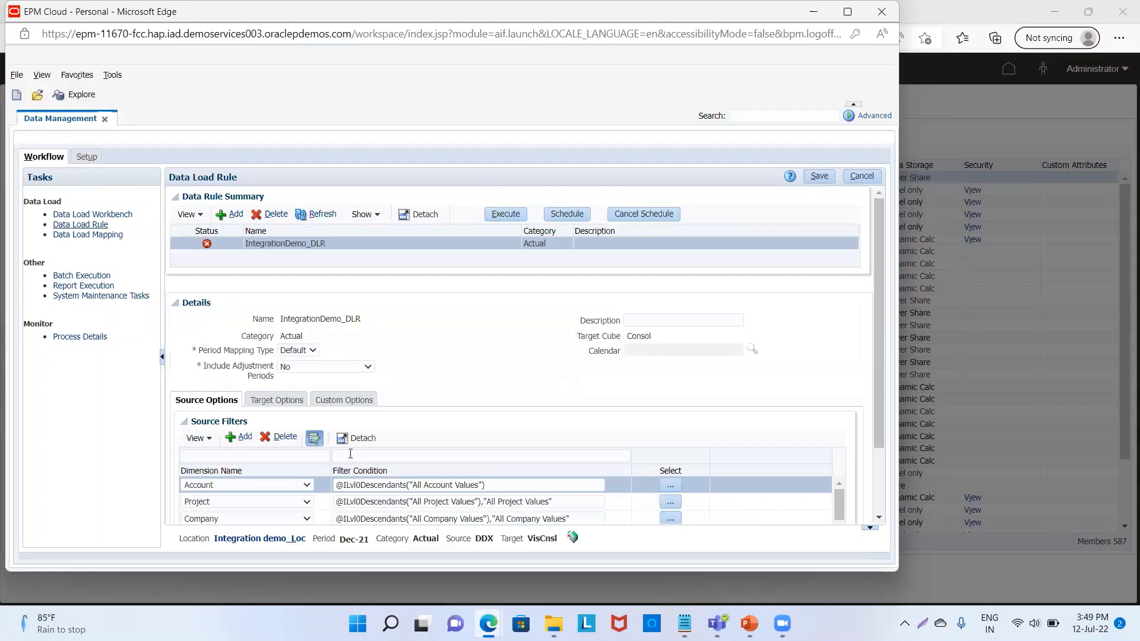
scroll(468, 452, "down", 3)
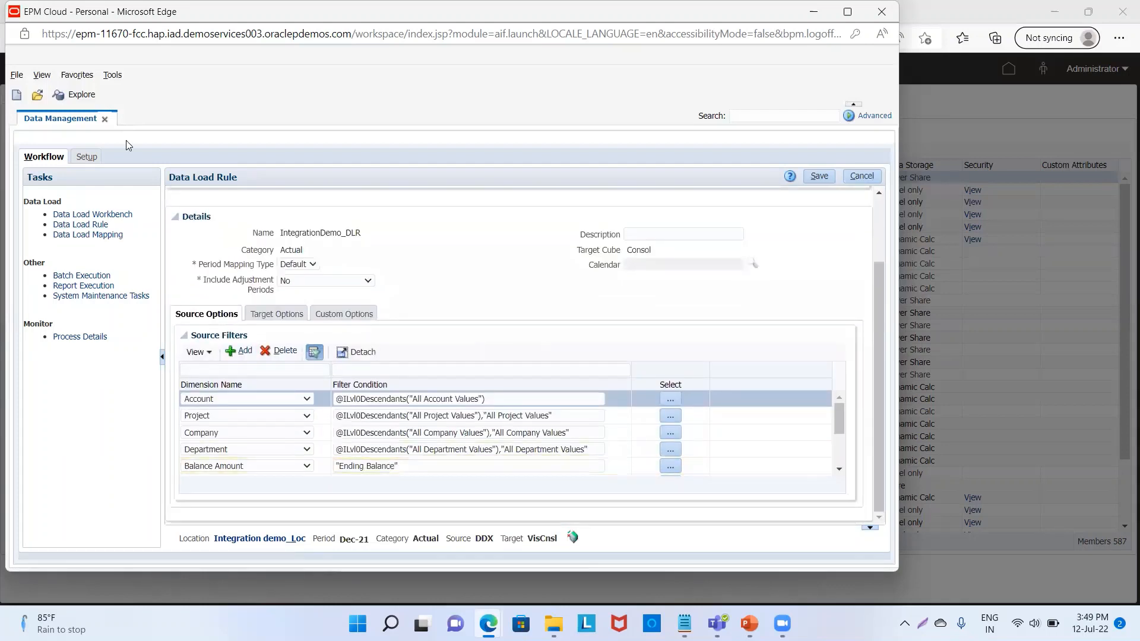
left_click(839, 469)
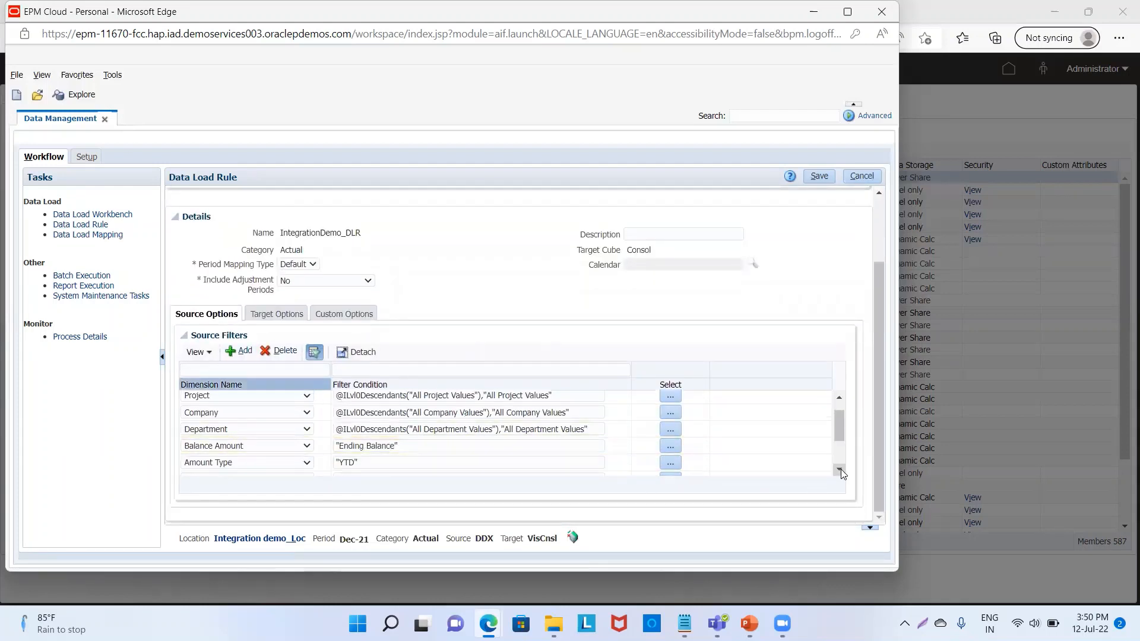
left_click(839, 469)
left_click(839, 470)
left_click(839, 470)
left_click(838, 470)
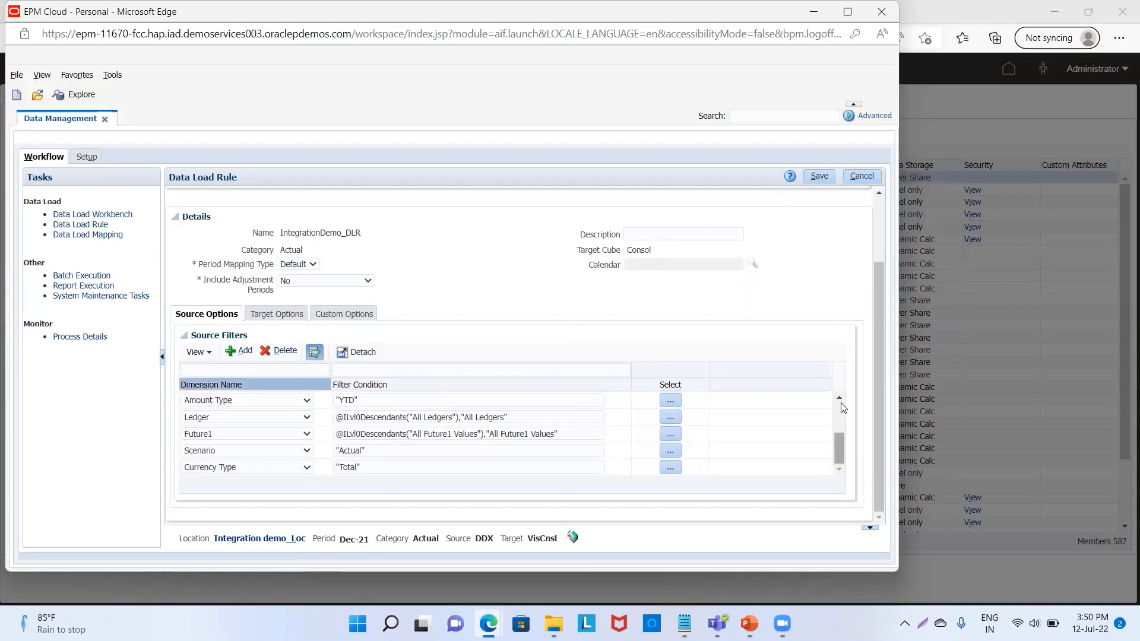
left_click(818, 176)
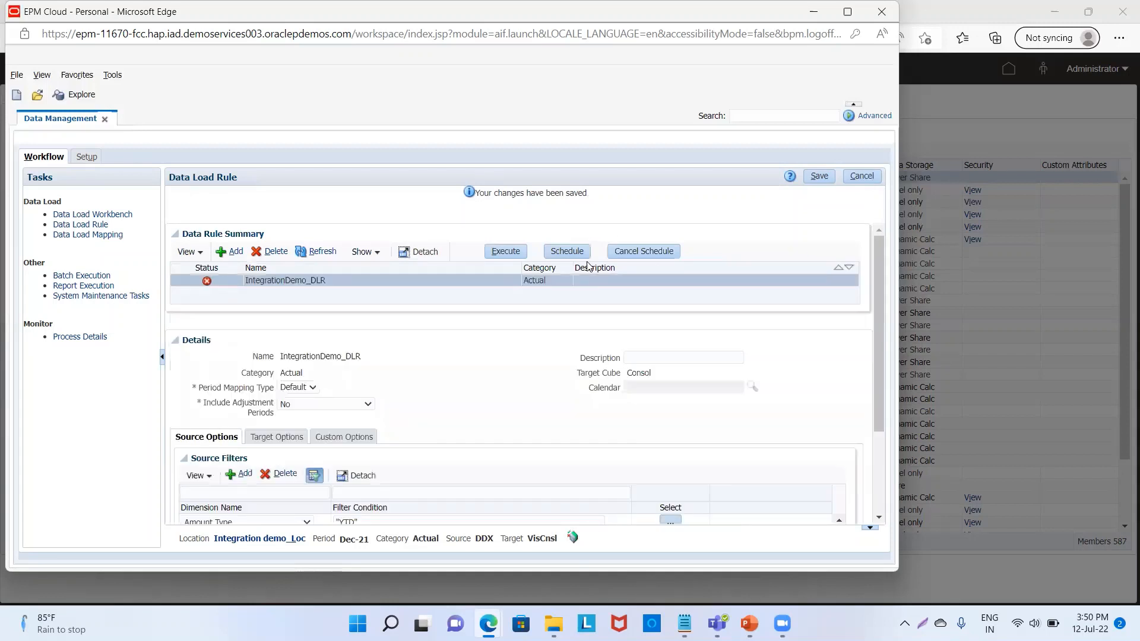
Execute the IntegrationDemo_DLR rule with Import from Source for Dec-21 in Replace import mode
left_click(504, 252)
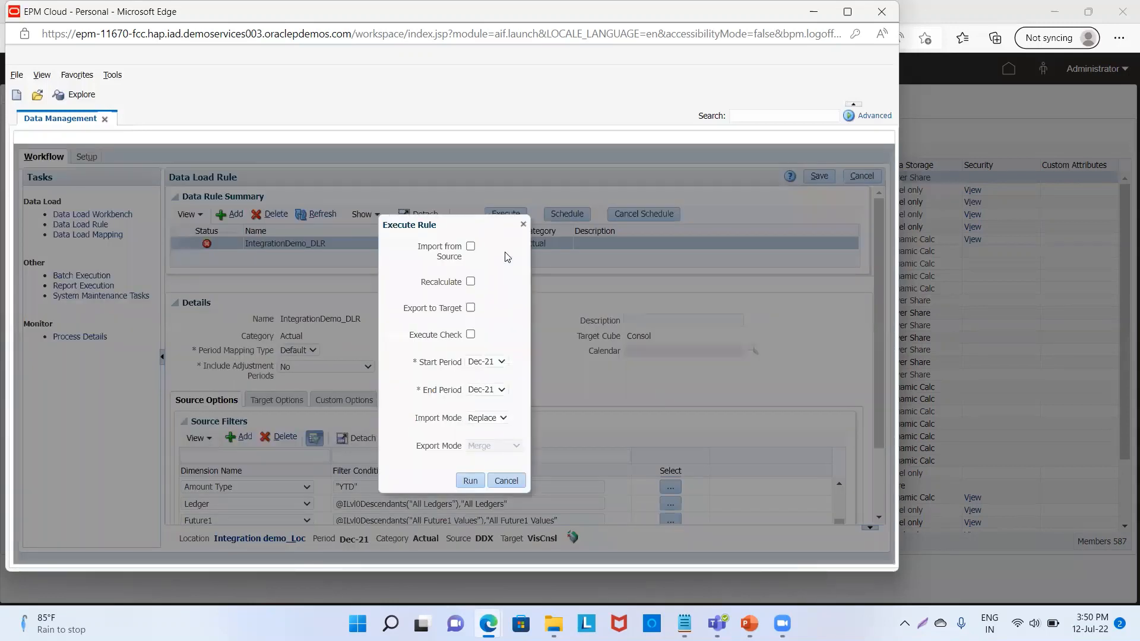
left_click(470, 246)
left_click(470, 481)
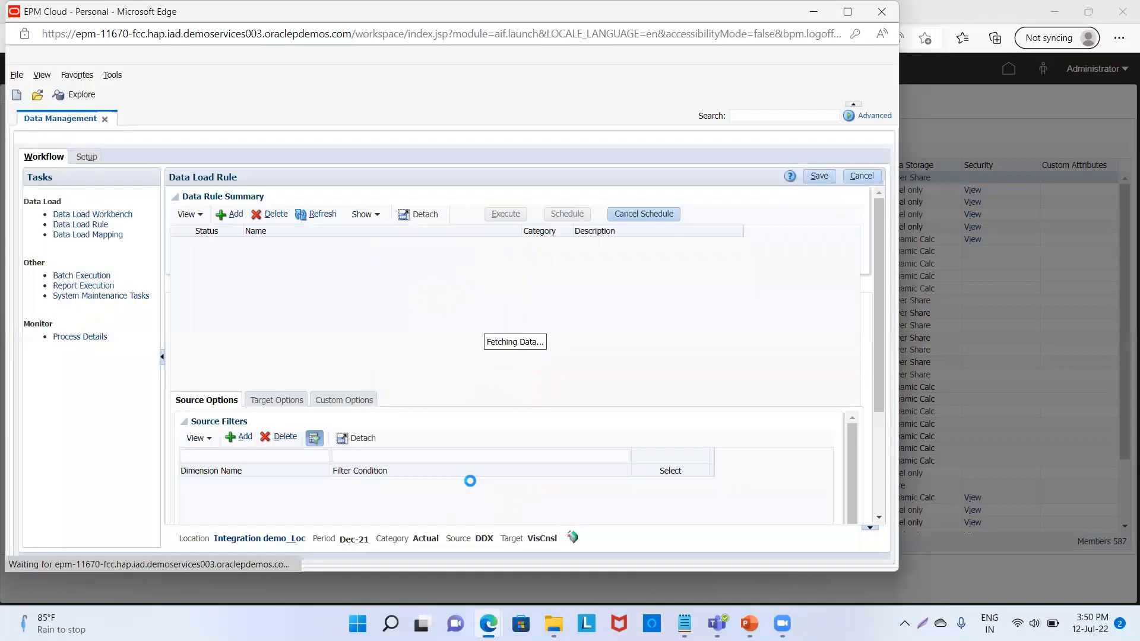
left_click(571, 267)
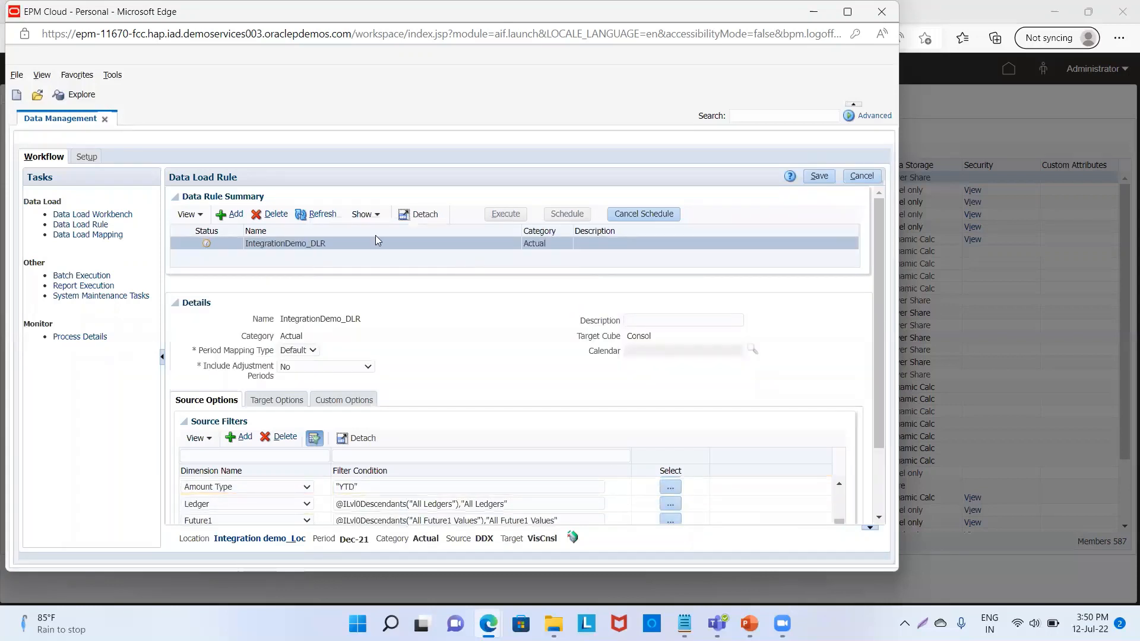
Refresh the rule's status until the run finishes, and open the Data Load Workbench to examine the mapped data
left_click(325, 215)
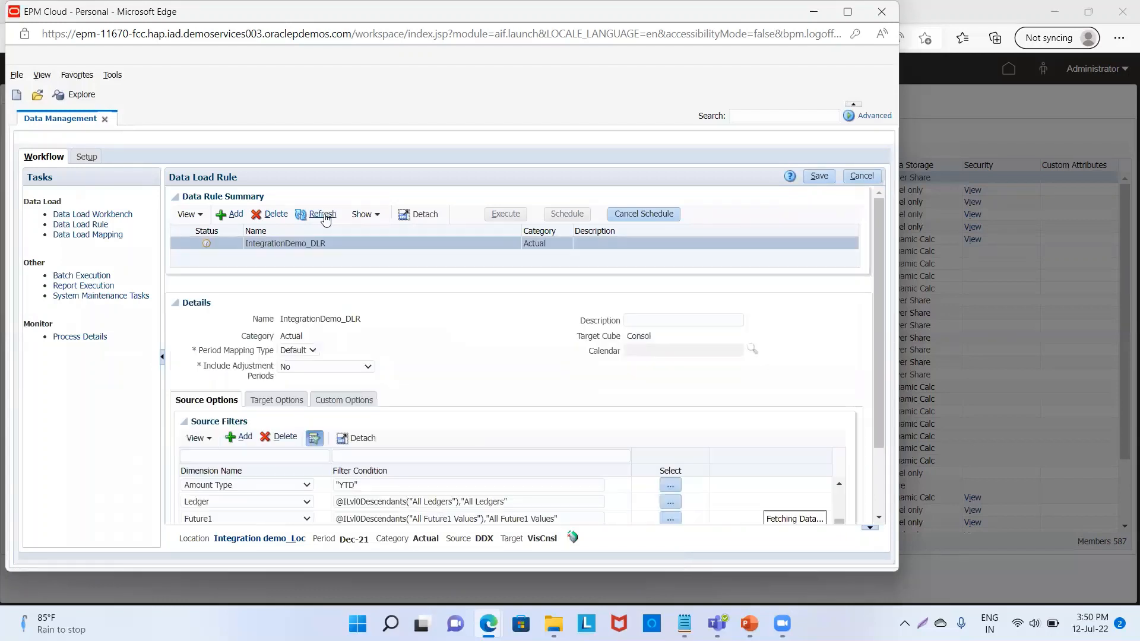
left_click(325, 216)
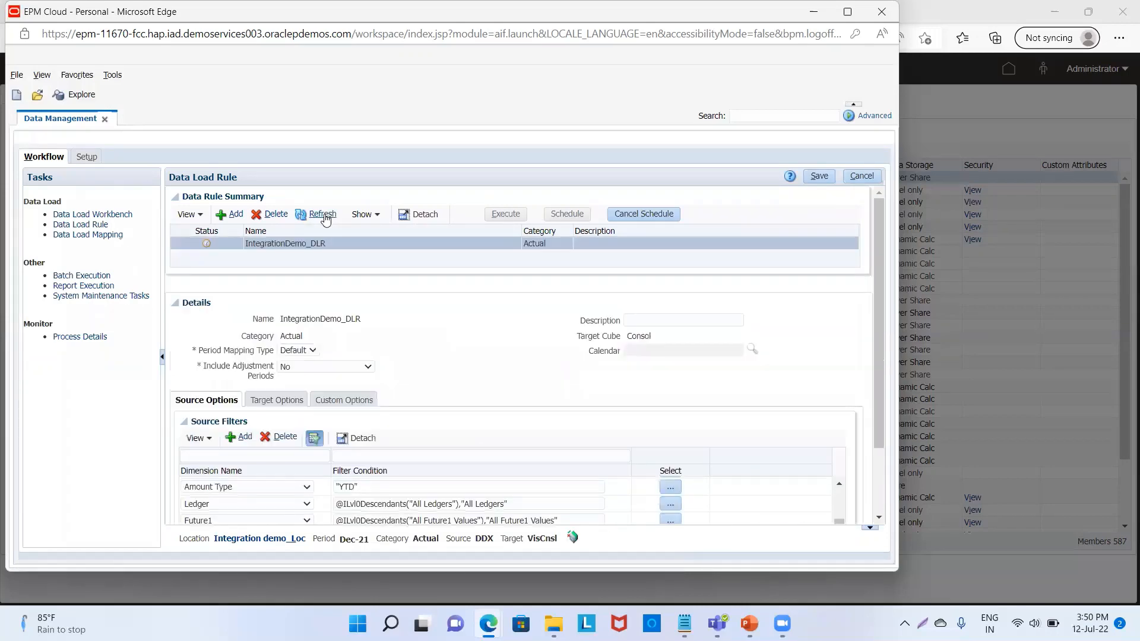
left_click(326, 216)
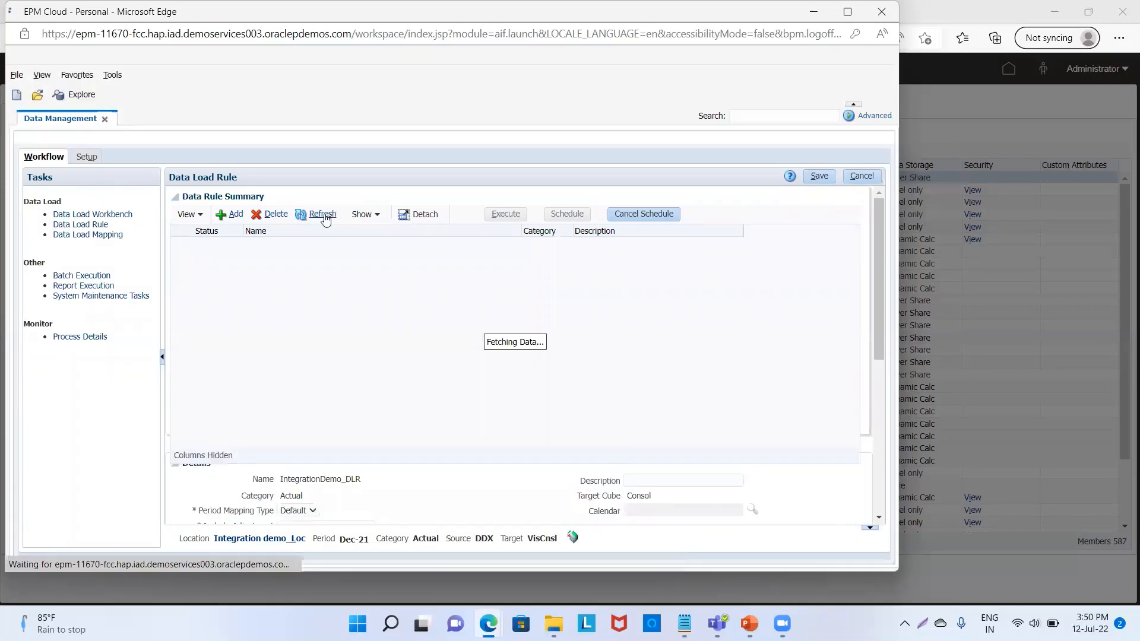
left_click(325, 216)
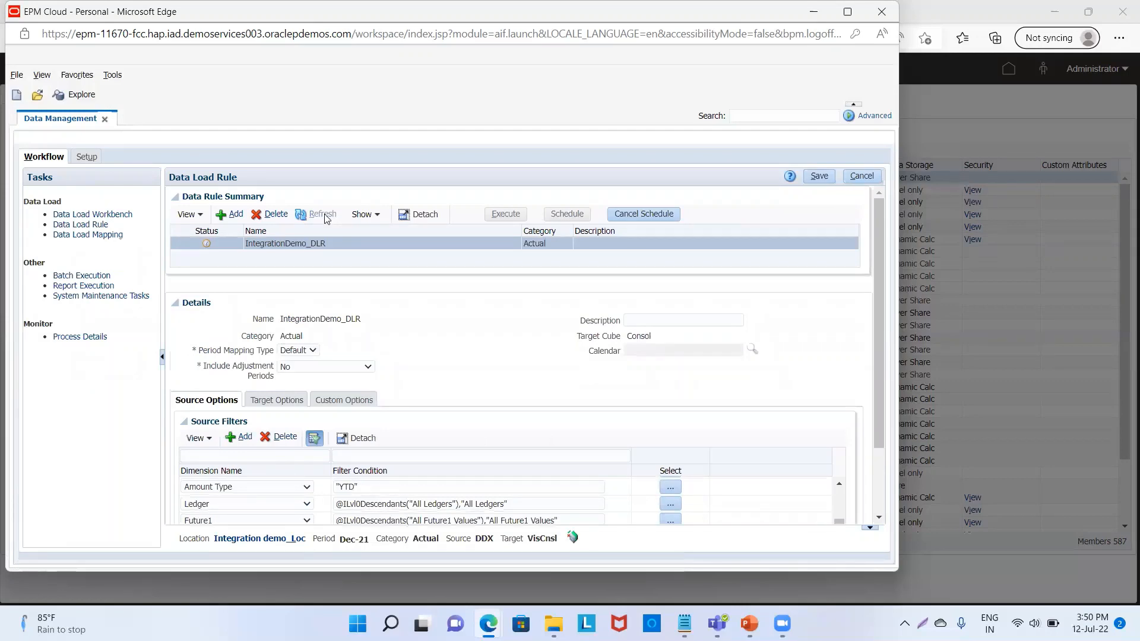
left_click(325, 216)
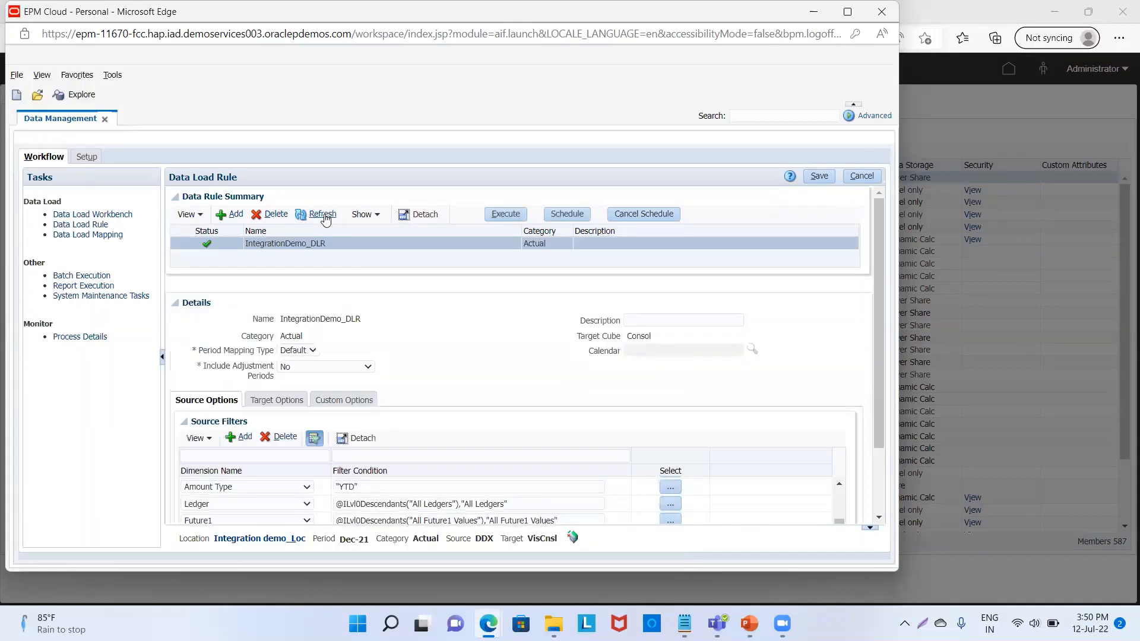
left_click(119, 212)
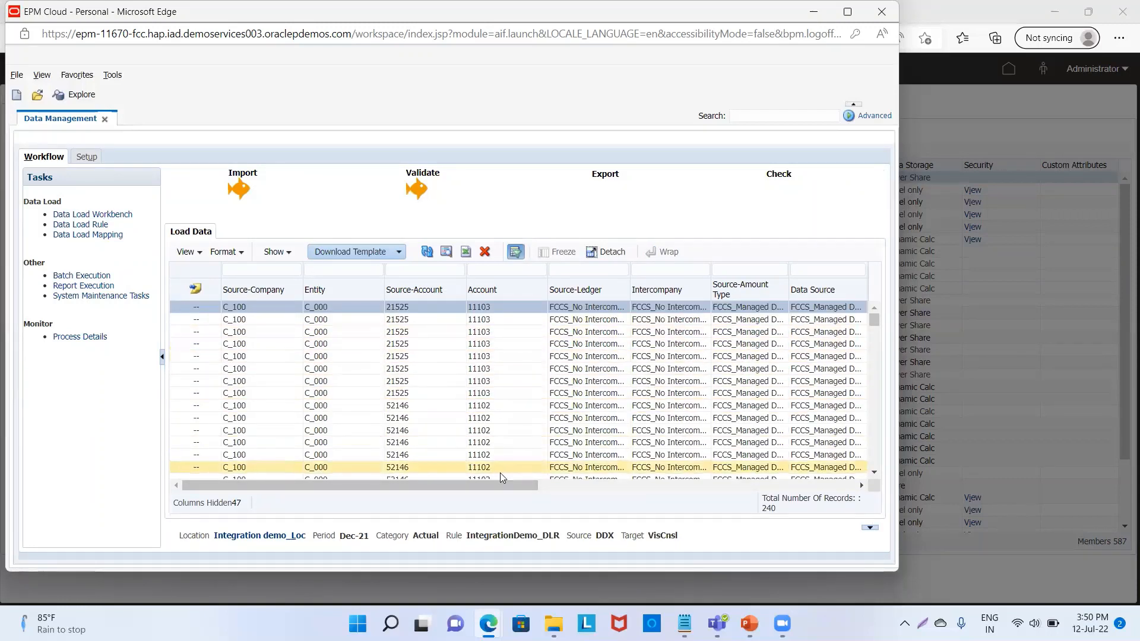
Export the workbench data to the target application with Replace as the export mode and Online as the execution mode
left_click(598, 172)
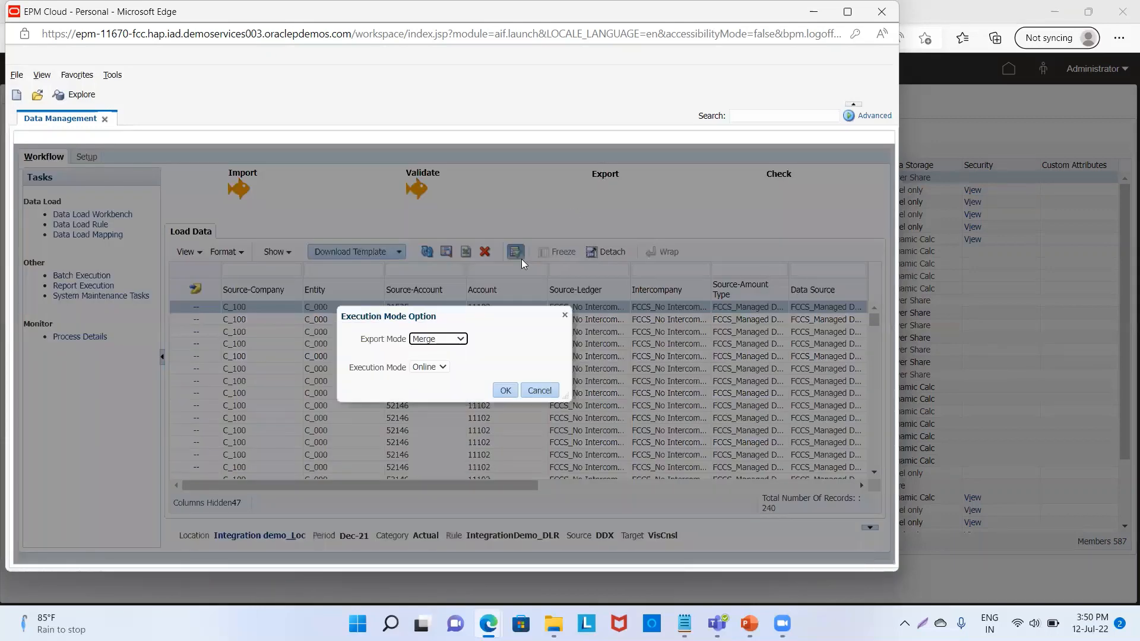
left_click(459, 340)
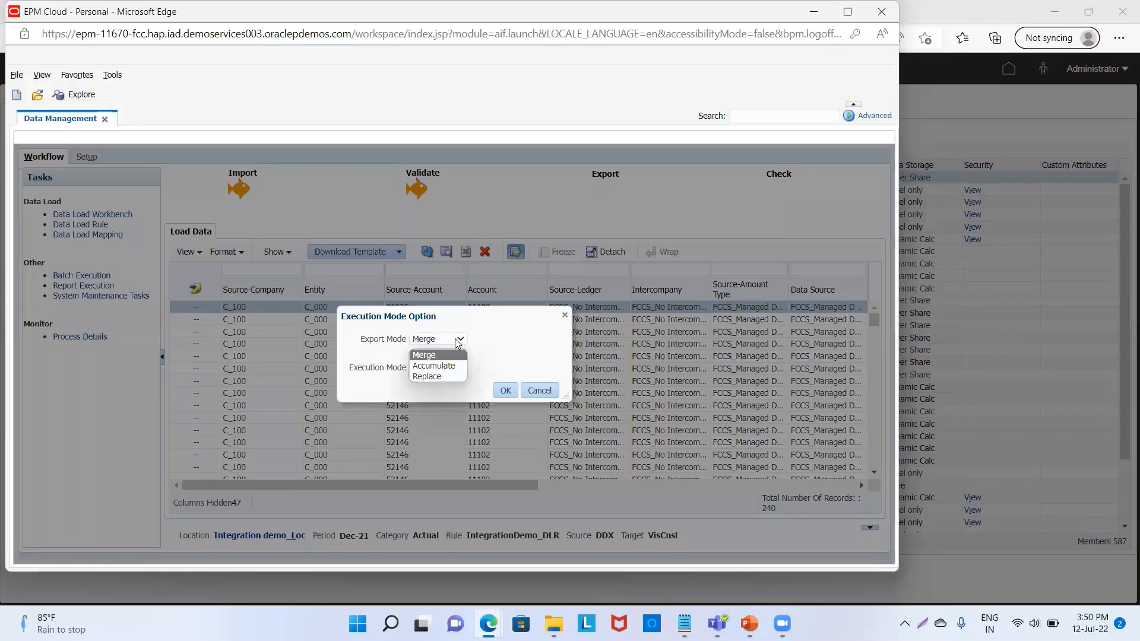
left_click(447, 374)
left_click(509, 390)
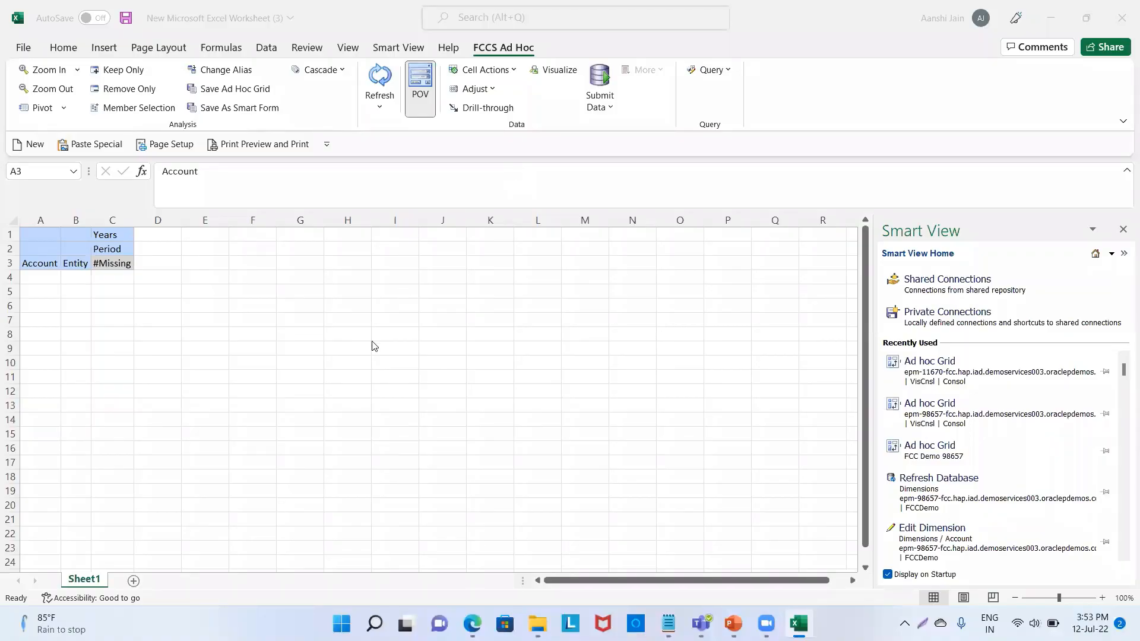
In the Excel Smart View ad hoc grid, show the POV and set the year to FY21 and the period to Dec
left_click(419, 75)
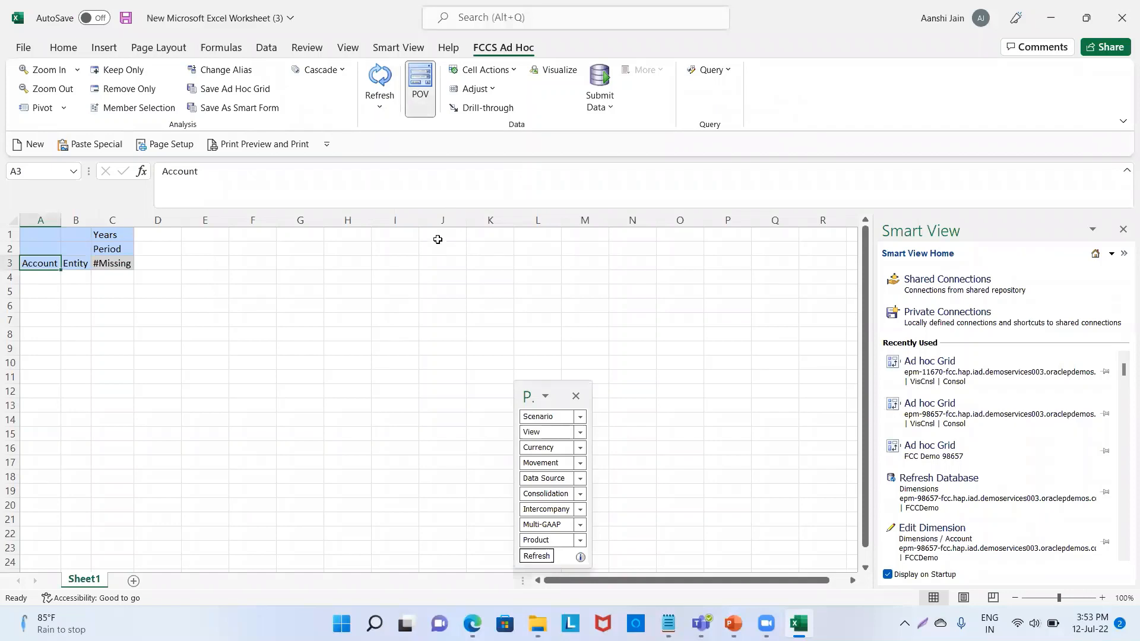
left_click(112, 234)
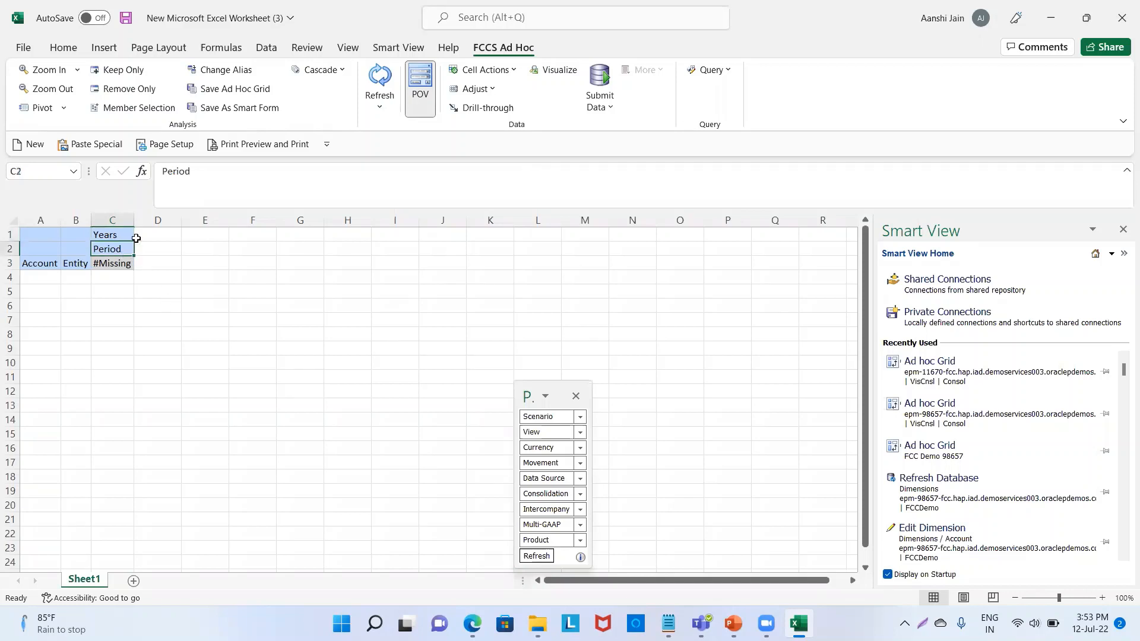
type("FY")
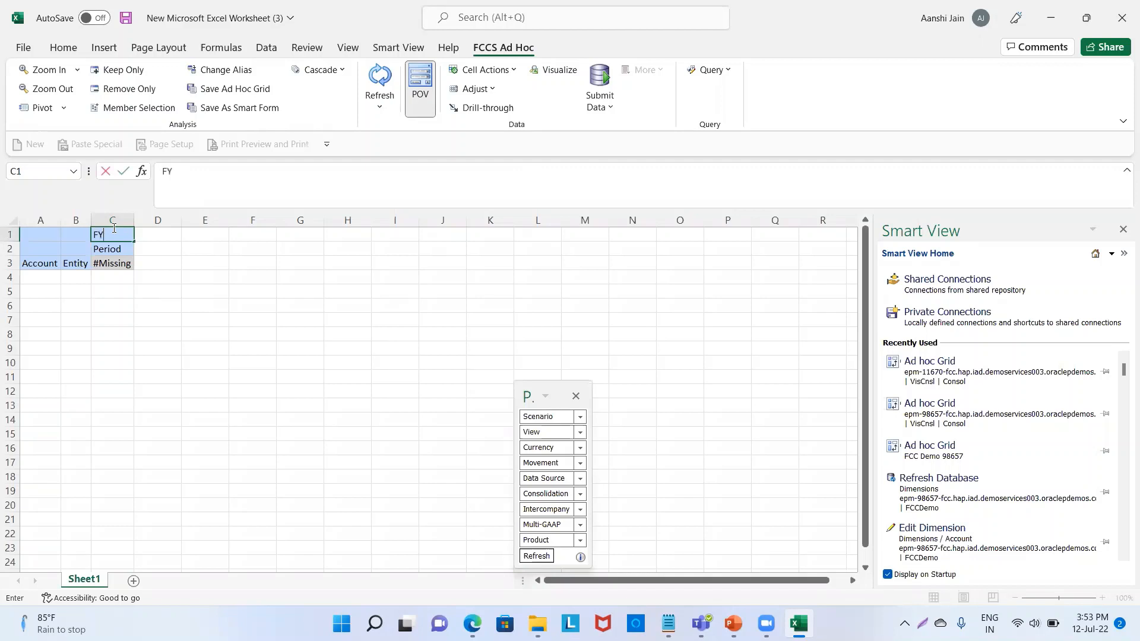
type("21")
key("Return")
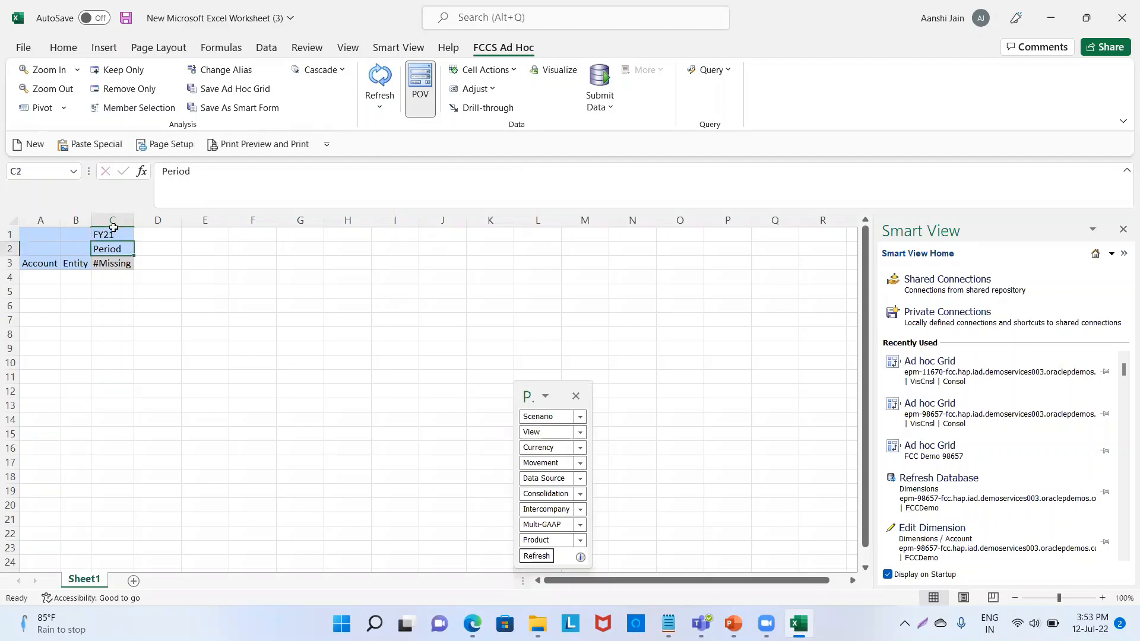
type("Dec")
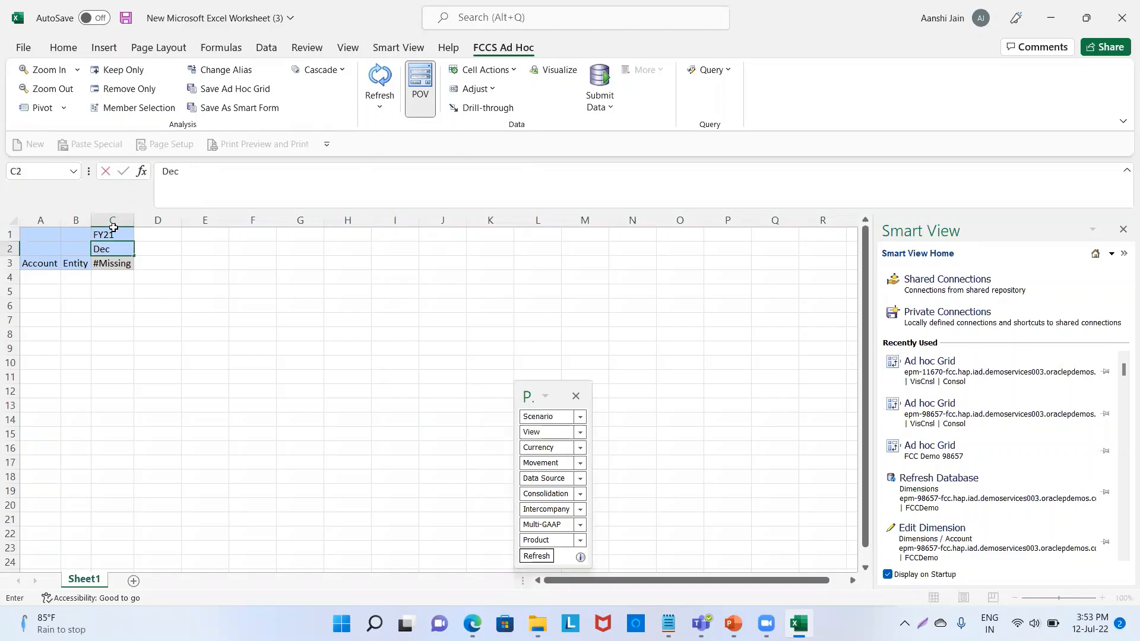
key("Return")
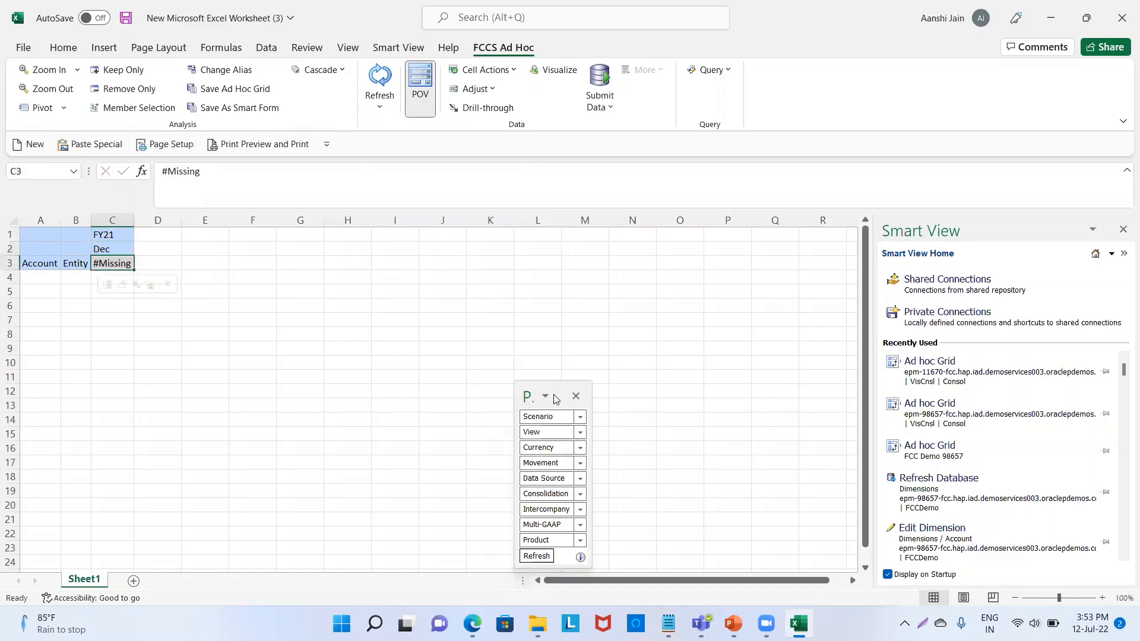
Set the POV's Scenario to Actual, View to Periodic and Currency to Entity Currency
left_click(562, 418)
key("BackSpace")
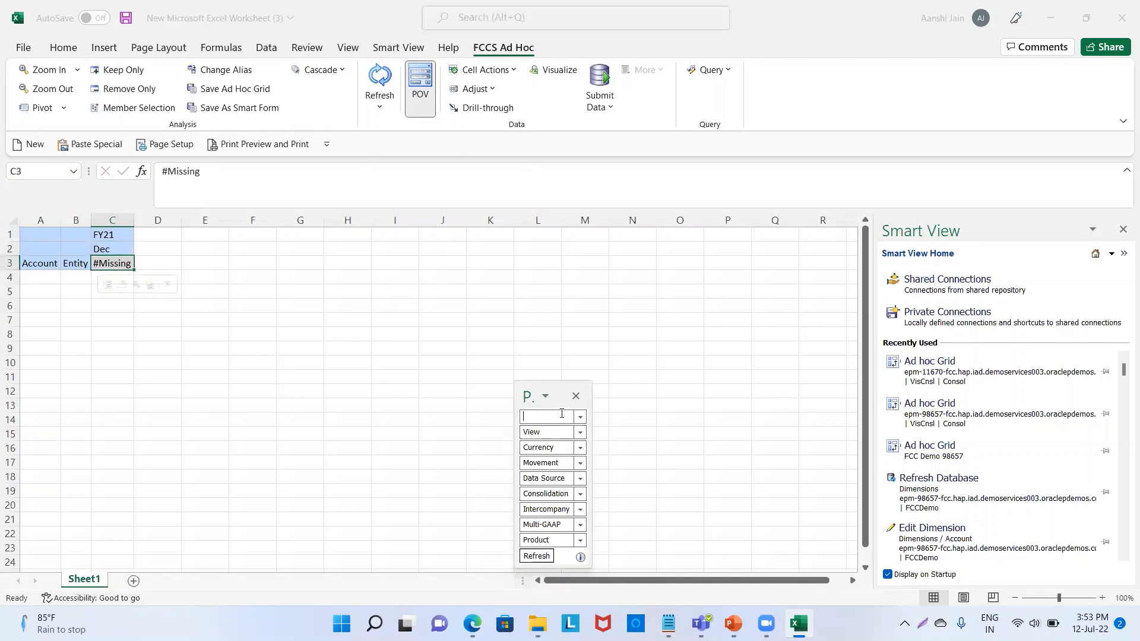
type("Actual")
double_click(551, 439)
key("BackSpace")
type("Periodic")
key("Tab")
key("Left")
type("Entity")
Set the POV's Movement to FCCS_Mvmts_NetIncome and Data Source to Managed Data
double_click(553, 462)
key("BackSpace")
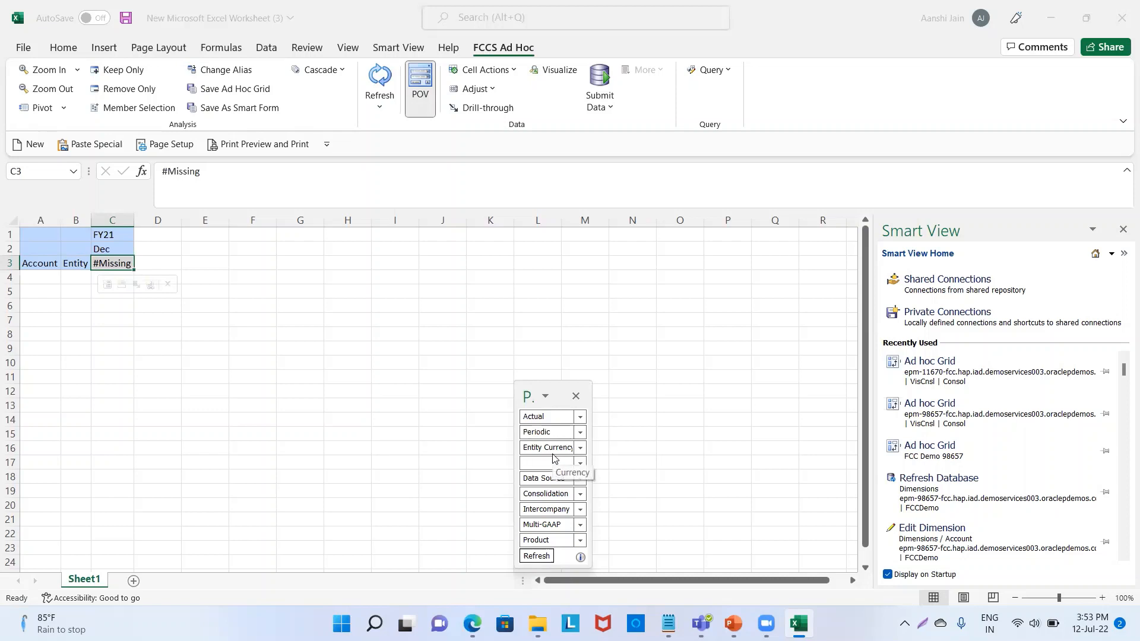
type("FCCS")
type("_Mvm")
type("ts ")
type("Net")
type("Incom")
type("e")
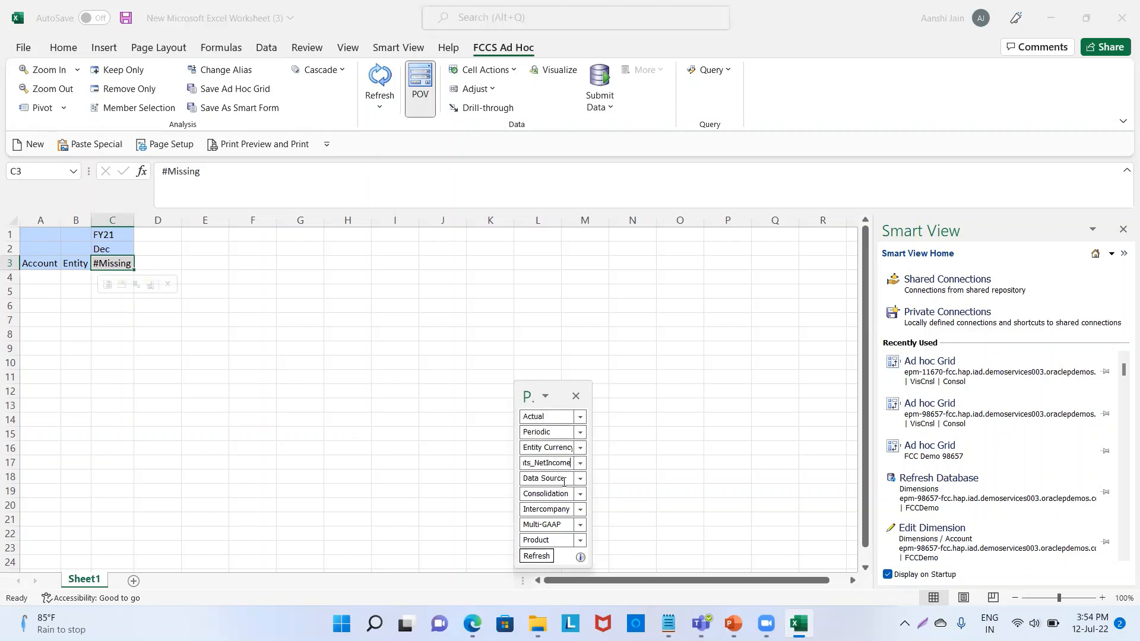
left_click(568, 479)
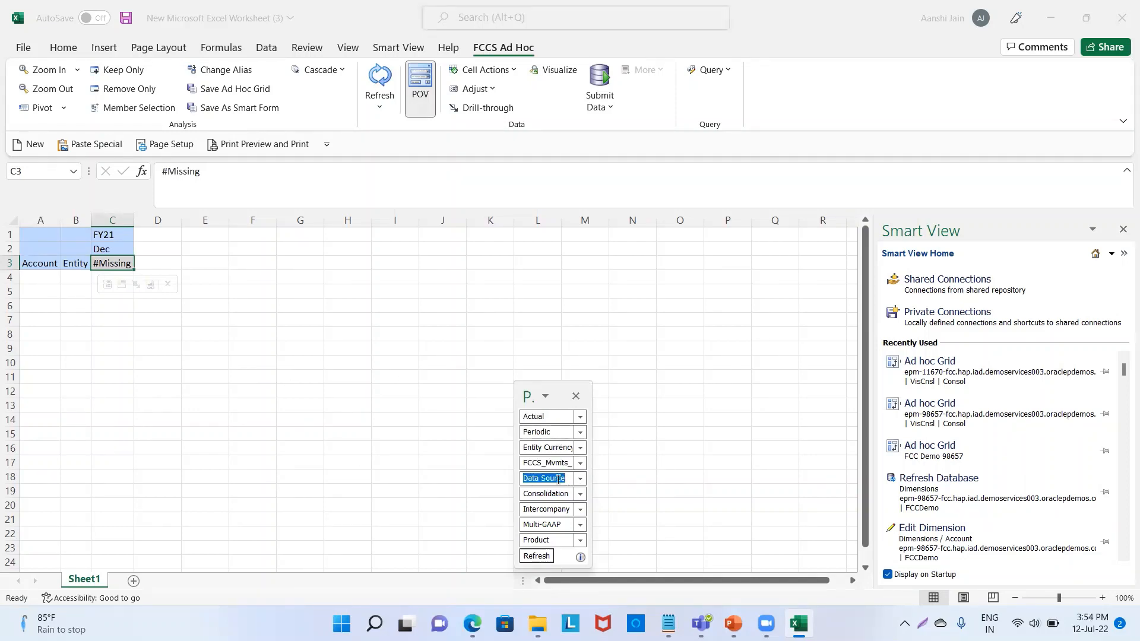
key("BackSpace")
type("Managed Data")
Replace the POV's Consolidation member with Entity Input
double_click(564, 493)
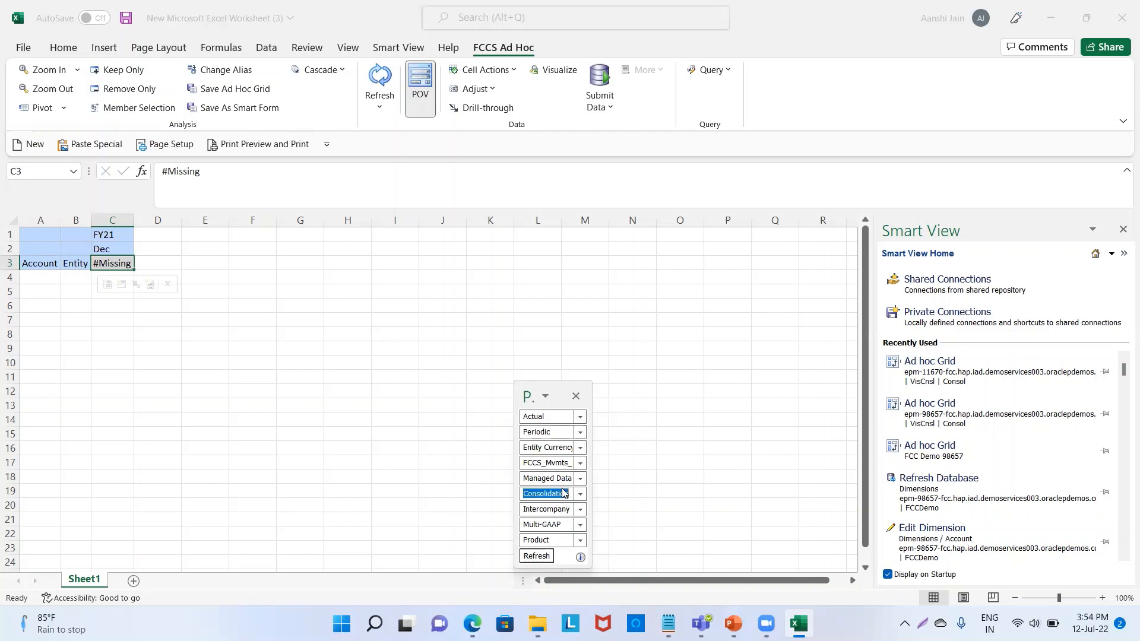
left_click(564, 493)
type("e")
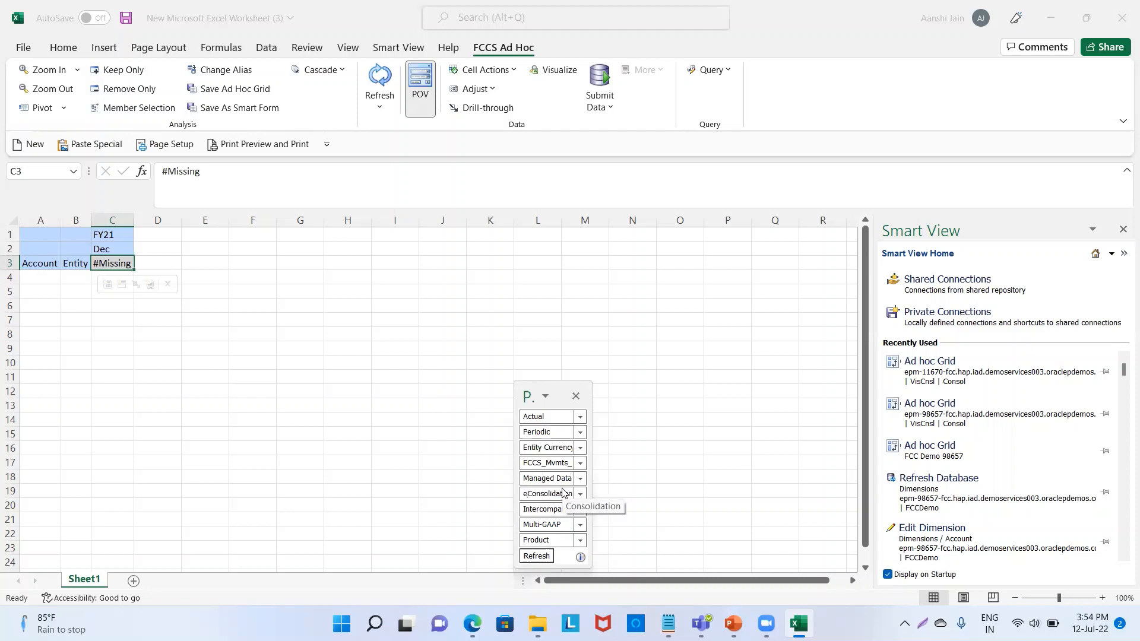
key("BackSpace")
type("Entity Input")
key("Delete")
key("Delete")
key("Delete")
key("Delete")
key("Delete")
key("Delete")
key("Delete")
key("Delete")
key("Delete")
key("Delete")
key("Delete")
key("Delete")
key("Delete")
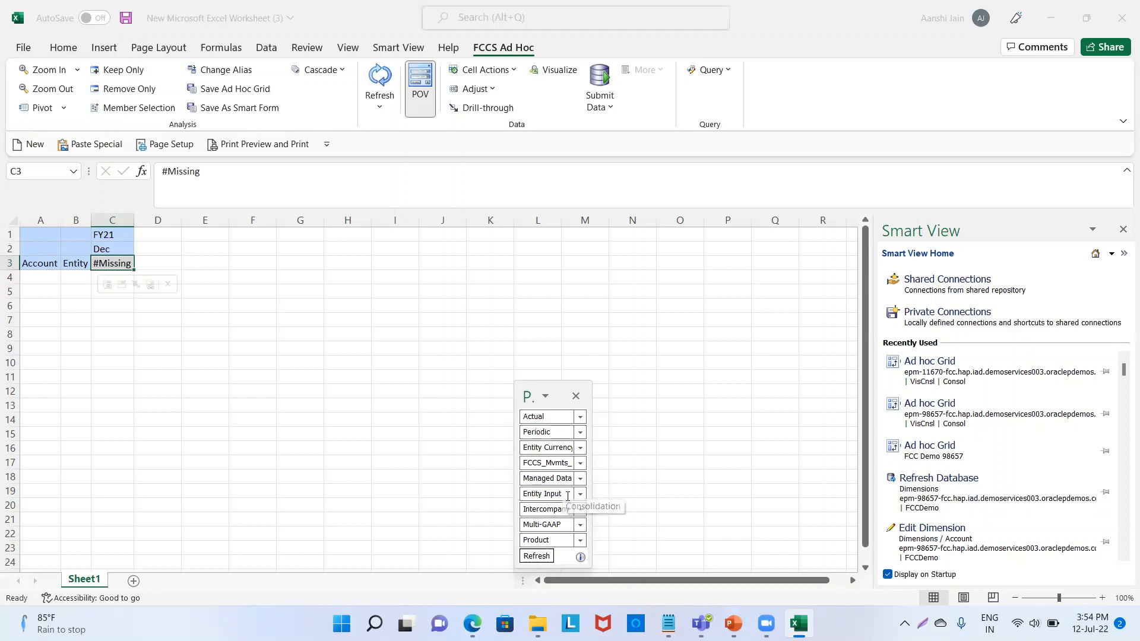
Set the POV's Intercompany to No Intercompany, Multi-GAAP to Local GAAP and Product to No Product
key("Tab")
key("Home")
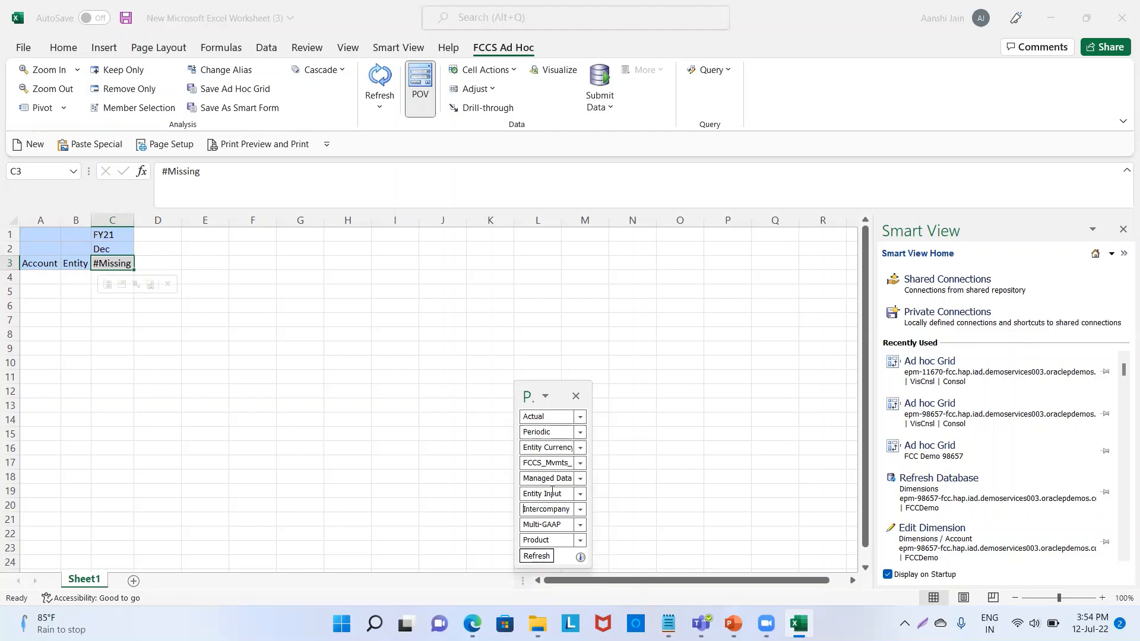
type("No")
double_click(543, 524)
key("Left")
key("Delete")
key("Delete")
key("Delete")
key("Delete")
key("Delete")
key("Delete")
type("Local")
double_click(554, 537)
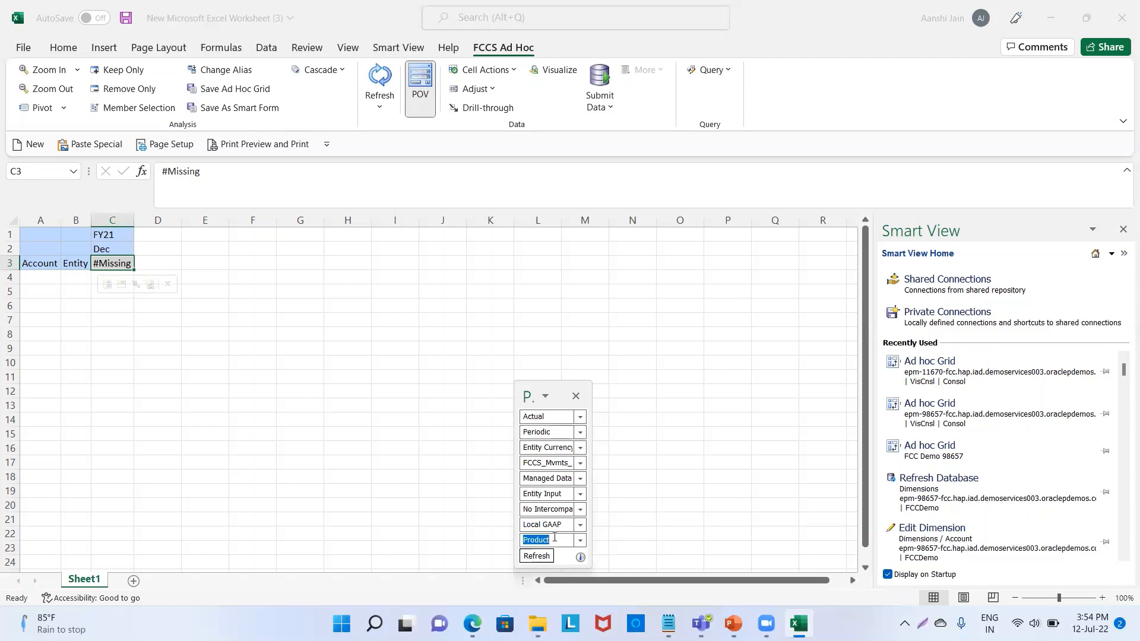
key("Home")
type("No")
left_click(283, 339)
Set the grid's entity member in cell B3 to C_000
left_click(78, 264)
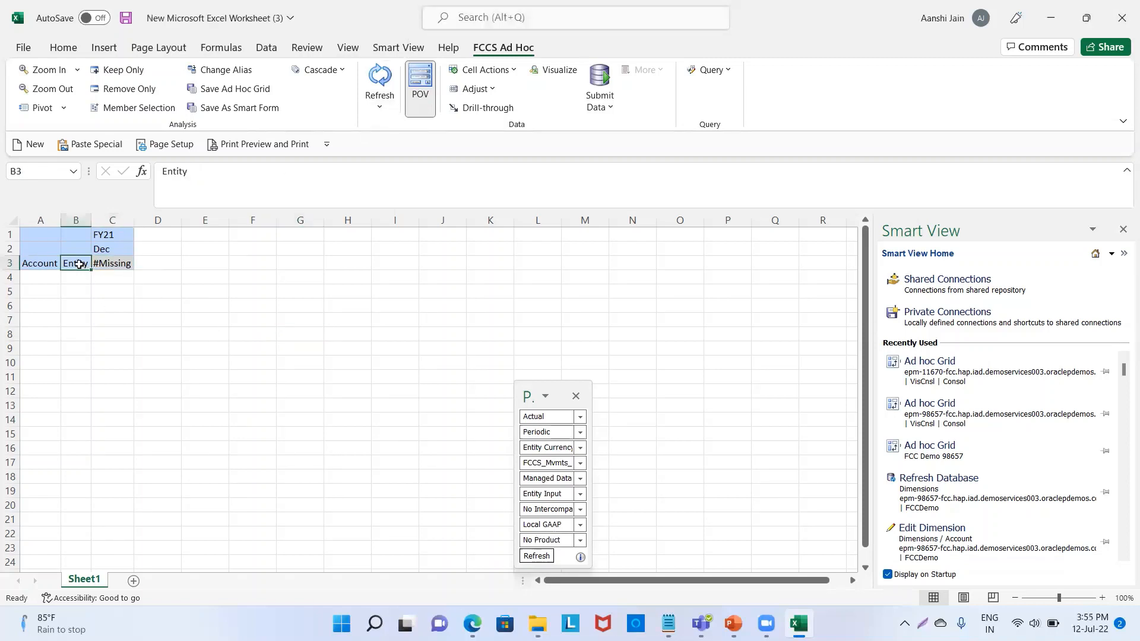
type("C_")
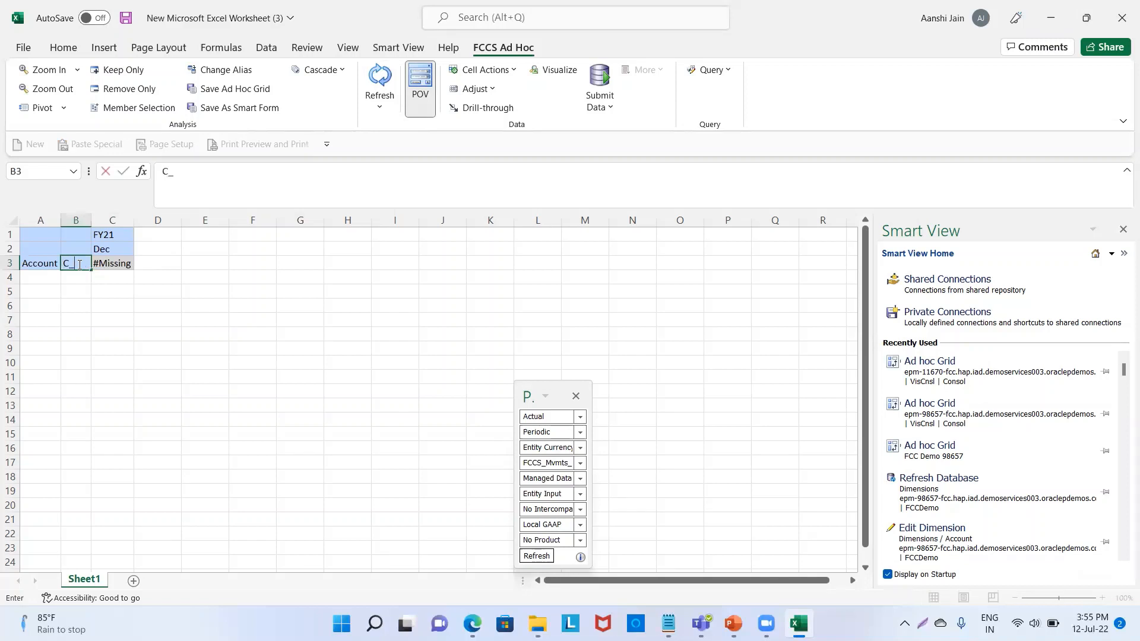
type("000")
key("Return")
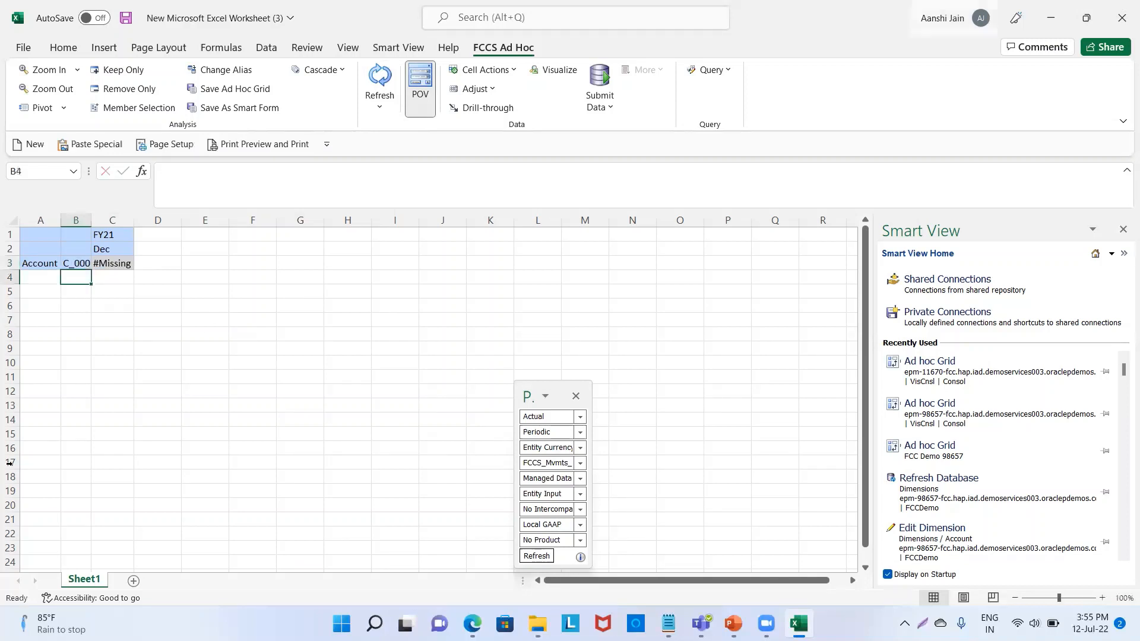
Enter accounts 11101, 11102, 11103 and 11200 down column A, starting in cell A3
left_click(48, 264)
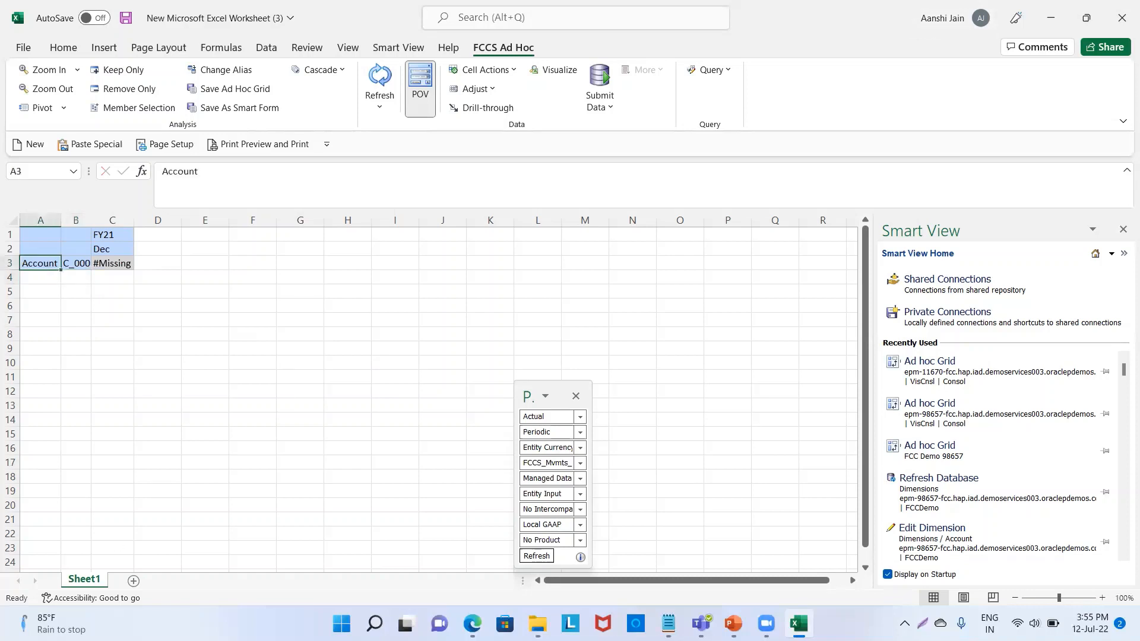
type("111")
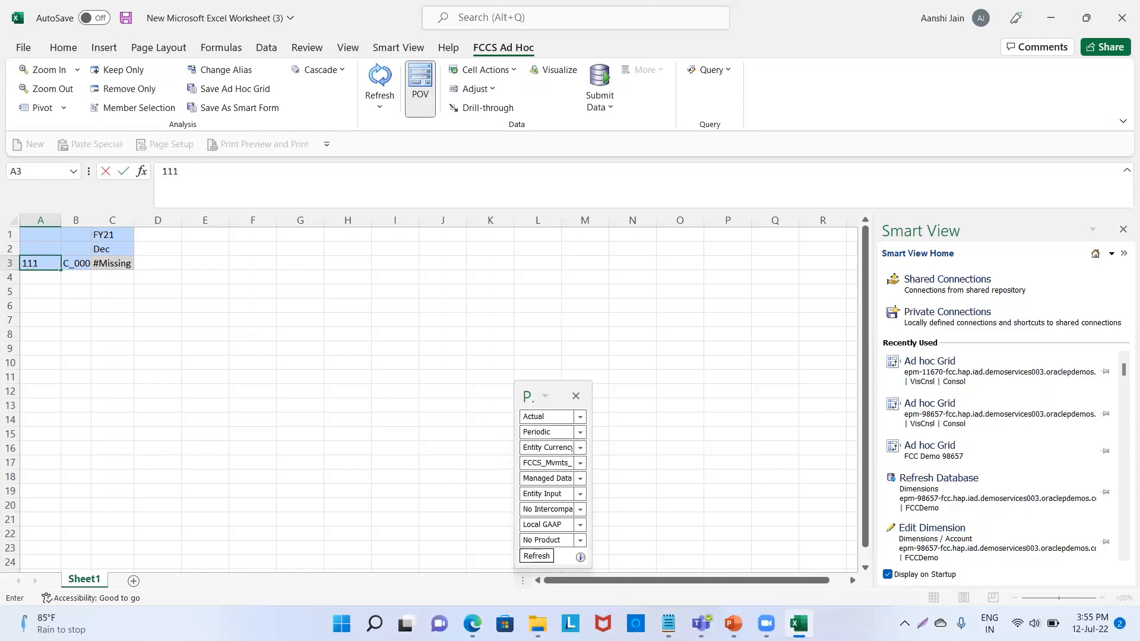
type("01")
key("Return")
type("11")
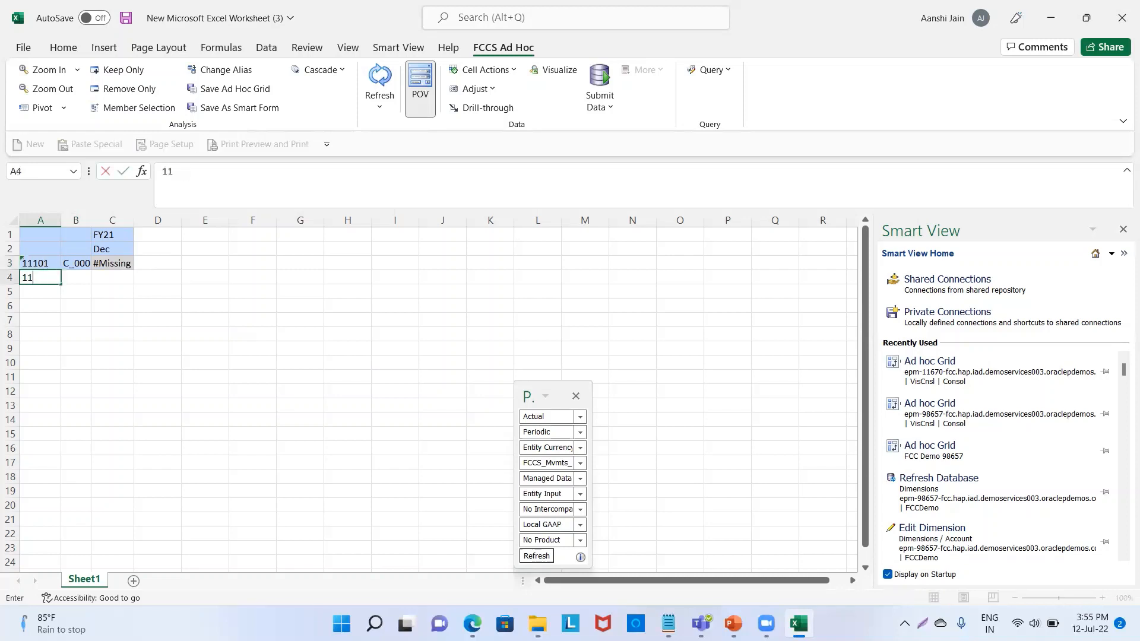
type("0")
key("BackSpace")
type("102")
key("Return")
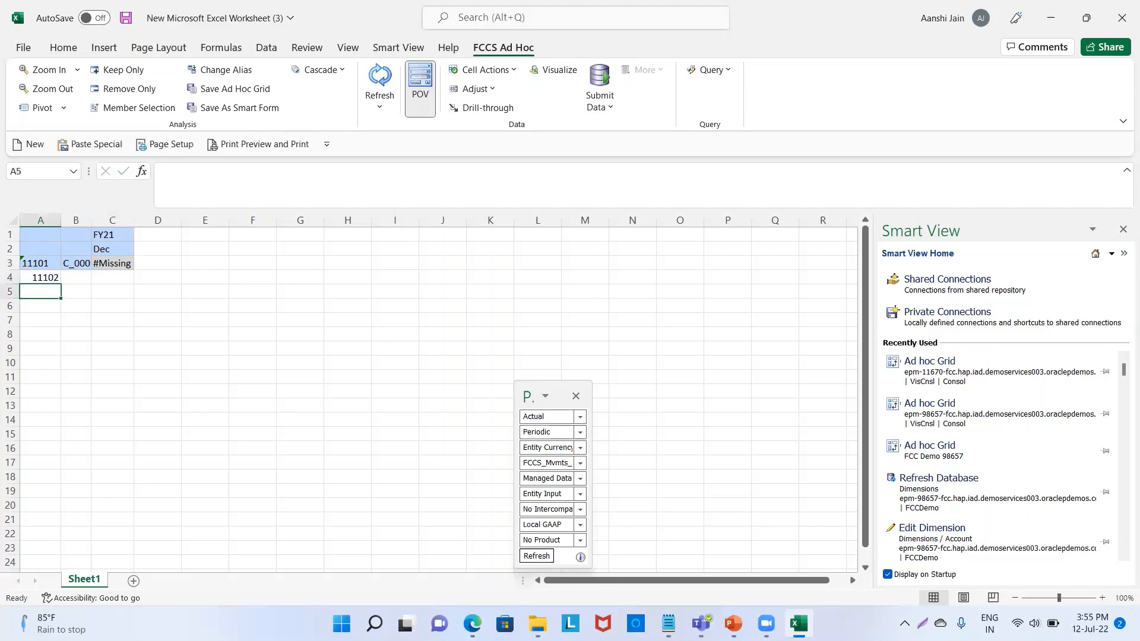
type("1110")
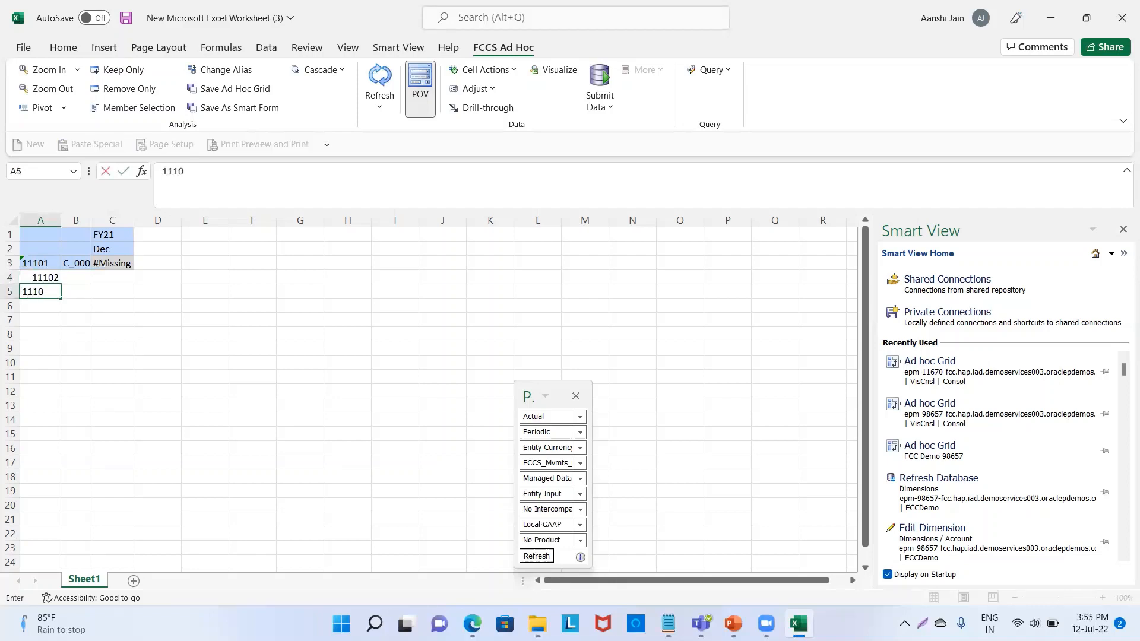
type("3")
key("Return")
type("11200")
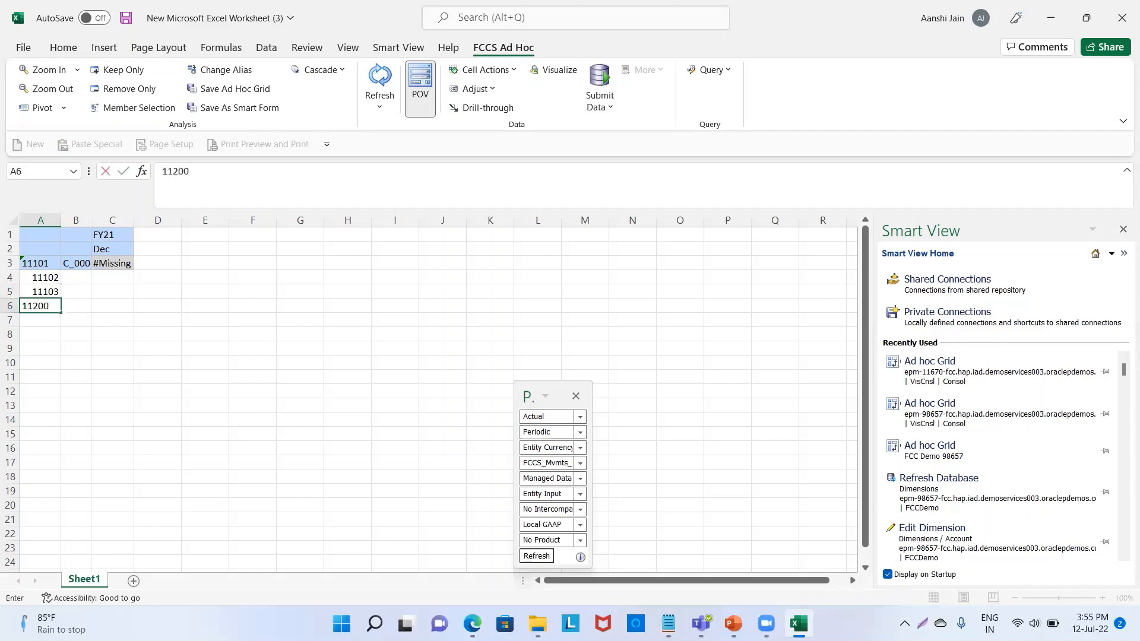
left_click(177, 406)
Copy entity C_000 to cells B4 through B6 and refresh the ad hoc grid
left_click(65, 263)
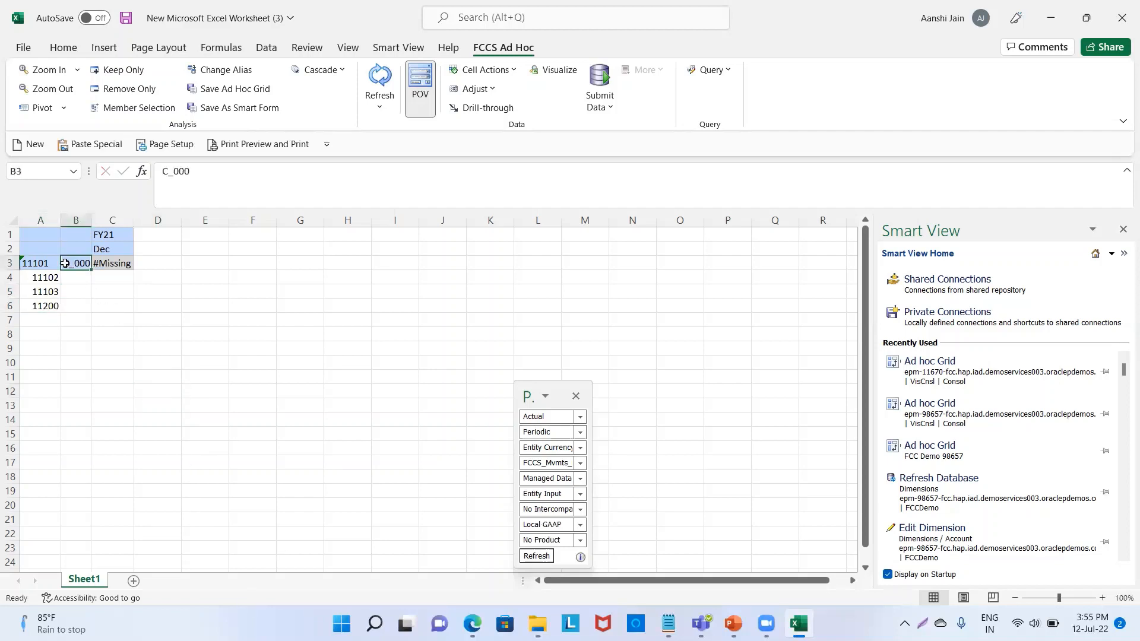
key("ctrl+c")
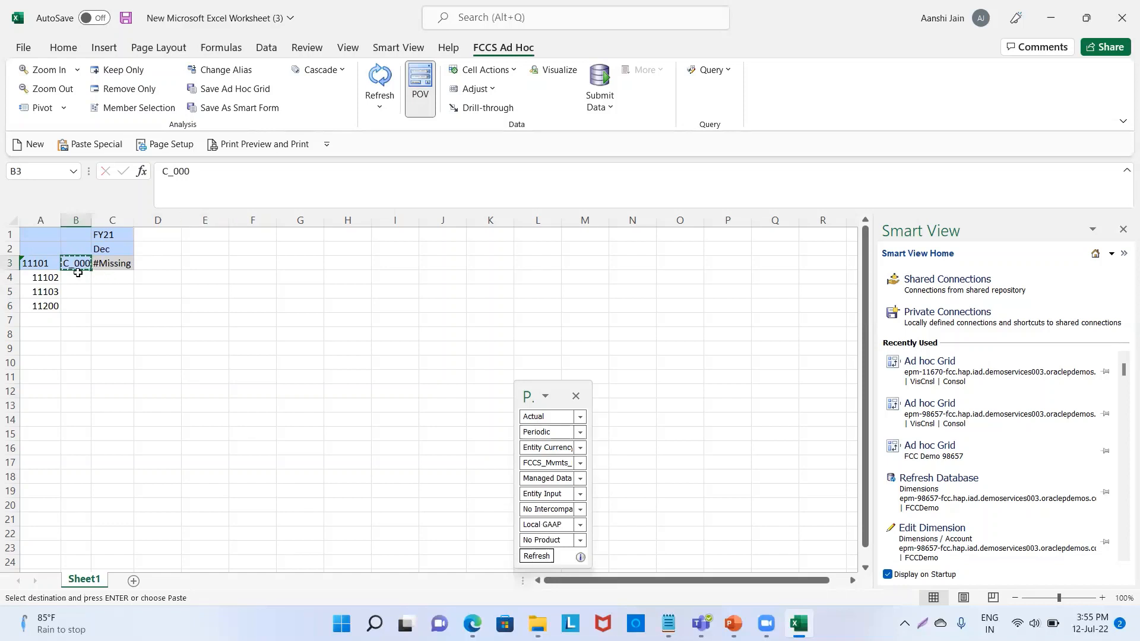
left_click(70, 278)
left_click_drag(70, 289, 72, 302)
key("ctrl+v")
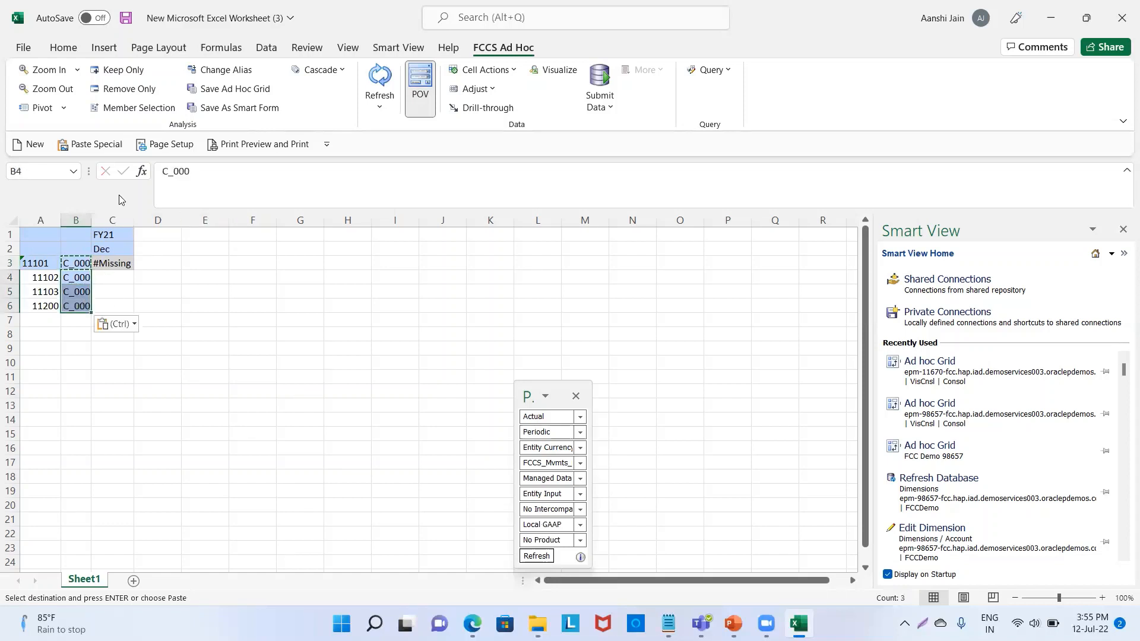
left_click(205, 315)
left_click(380, 78)
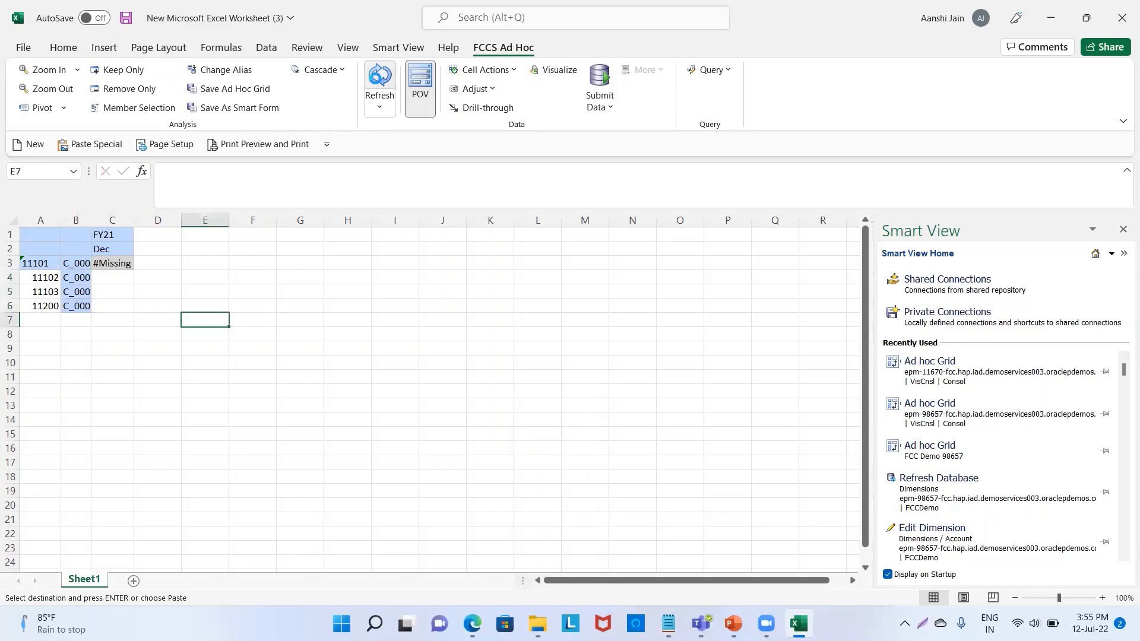